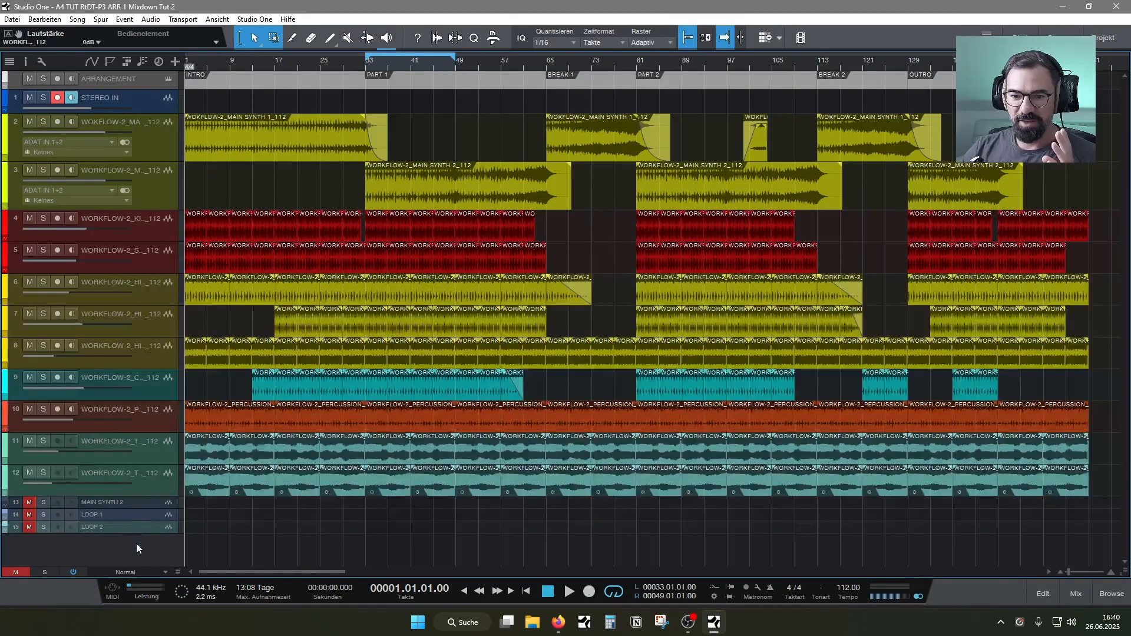
# Select the percussion, clap and three hi-hat tracks together and widen the track list slightly
pyautogui.click(156, 424)
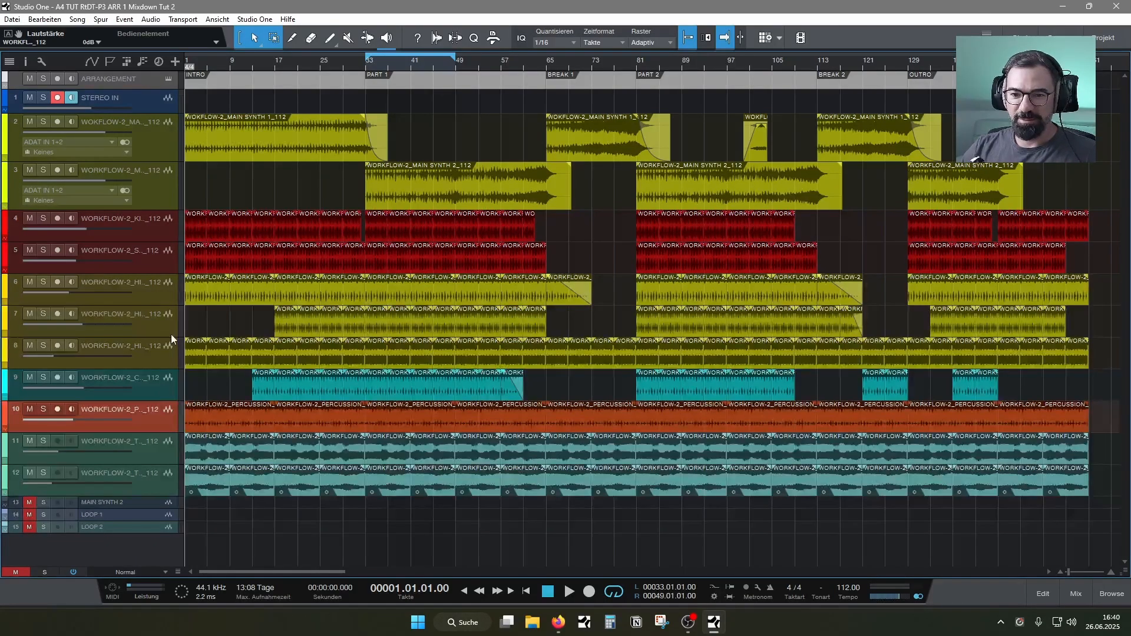
pyautogui.keyDown('ctrl'); pyautogui.click(158, 385); pyautogui.keyUp('ctrl')
pyautogui.keyDown('ctrl'); pyautogui.click(157, 351); pyautogui.keyUp('ctrl')
pyautogui.keyDown('ctrl'); pyautogui.click(155, 321); pyautogui.keyUp('ctrl')
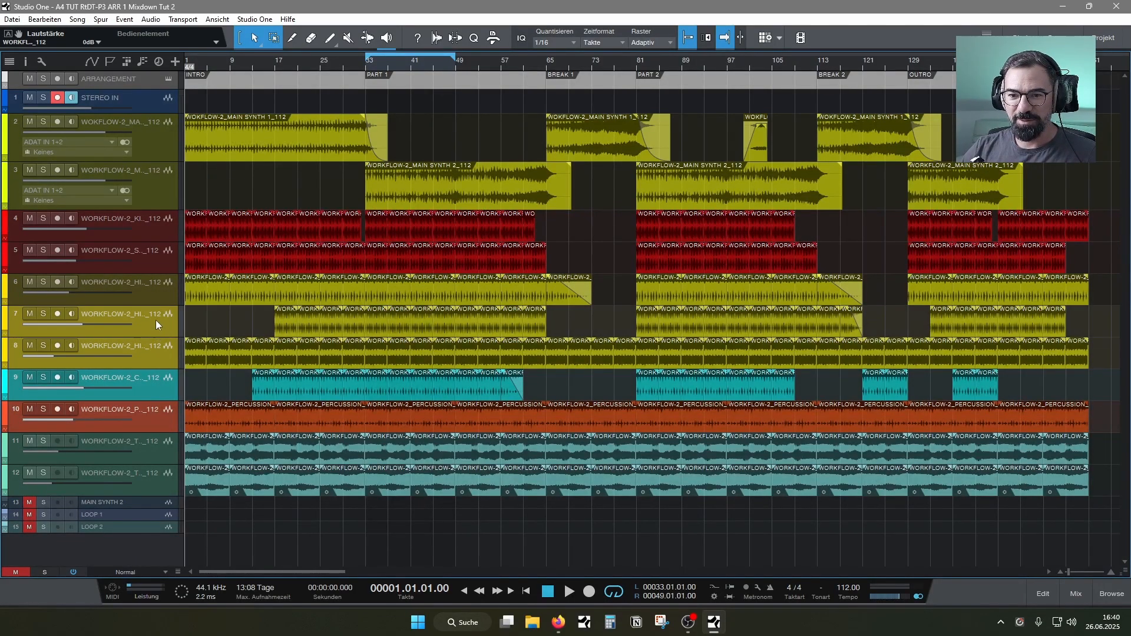
pyautogui.keyDown('ctrl'); pyautogui.click(152, 291); pyautogui.keyUp('ctrl')
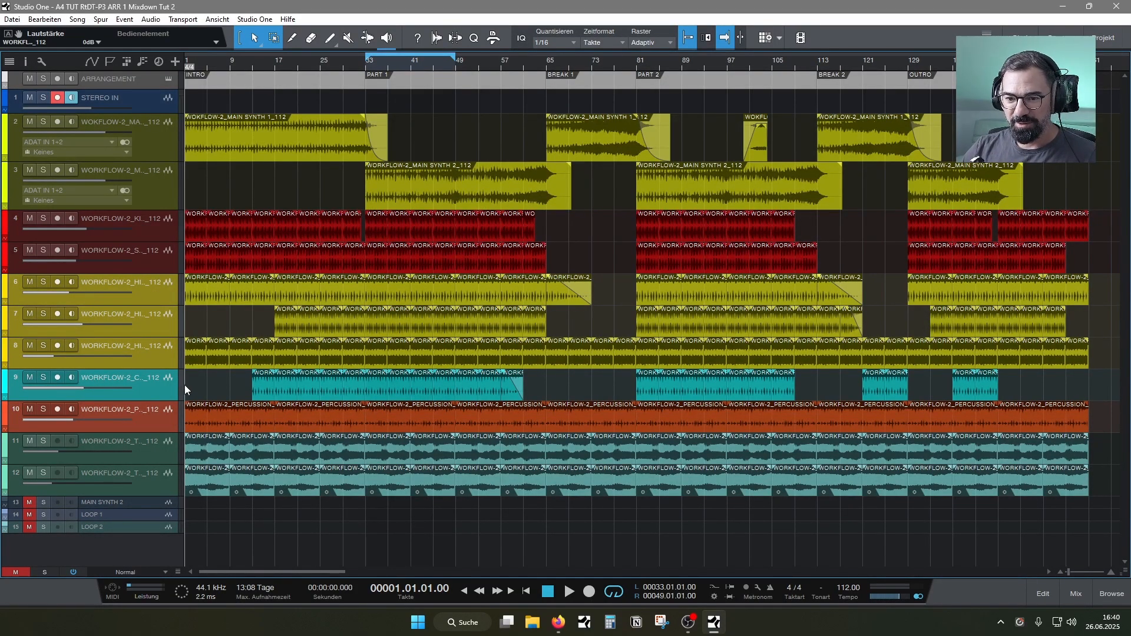
pyautogui.moveTo(185, 388); pyautogui.dragTo(192, 388)
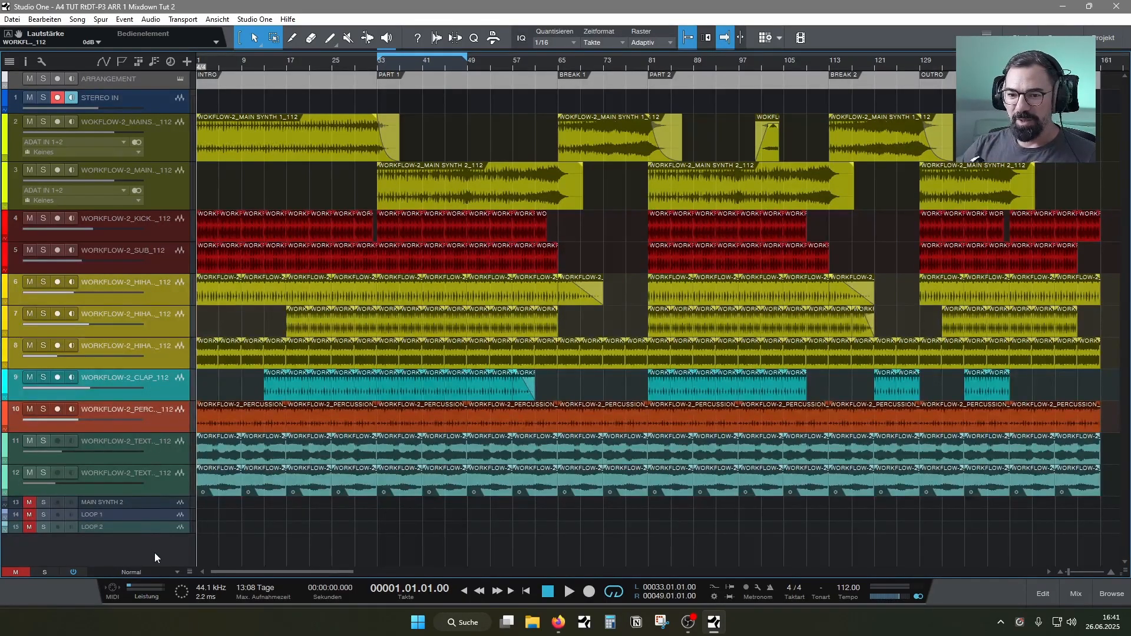
# Go through the clap and the three hi-hat tracks one by one and look over their channels in the mixer
pyautogui.click(165, 390)
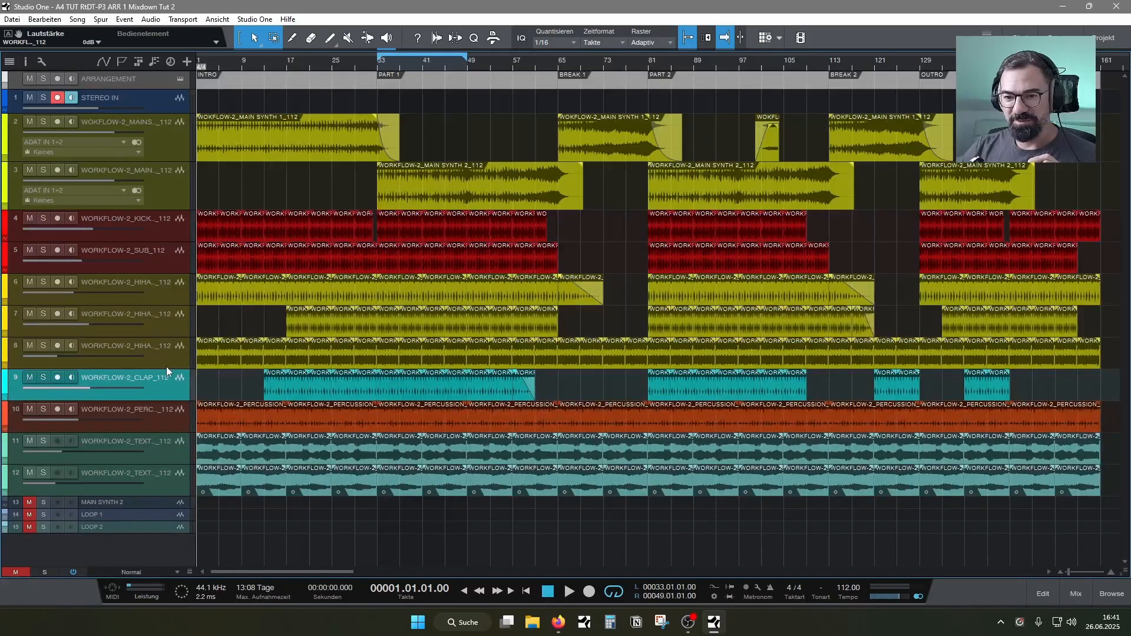
pyautogui.click(167, 362)
pyautogui.click(164, 329)
pyautogui.click(158, 291)
pyautogui.click(158, 318)
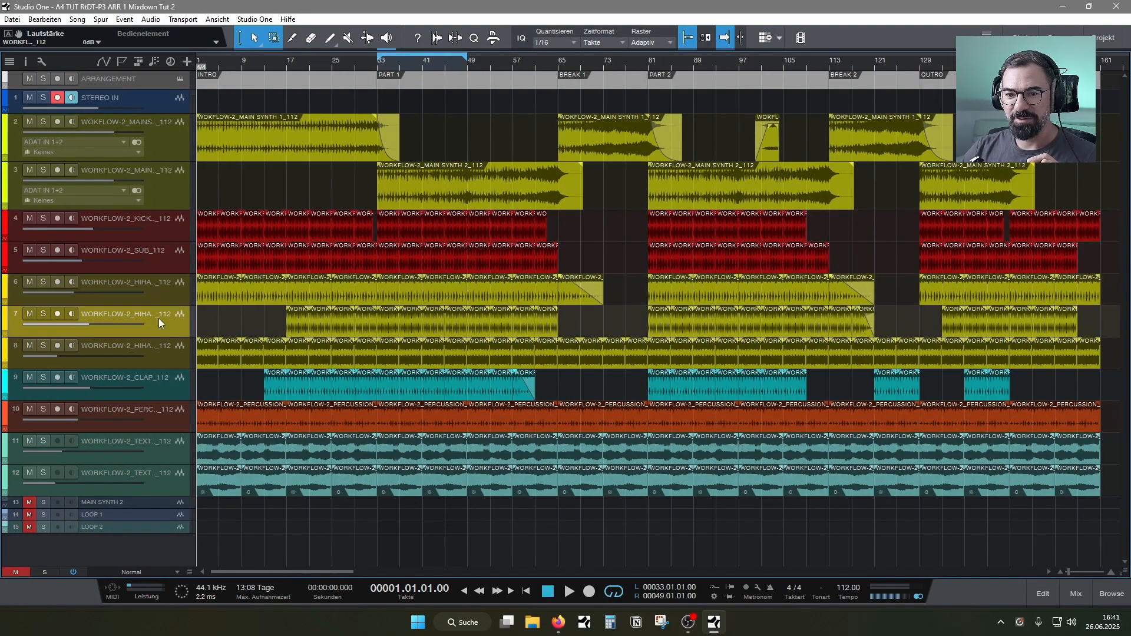
pyautogui.click(161, 353)
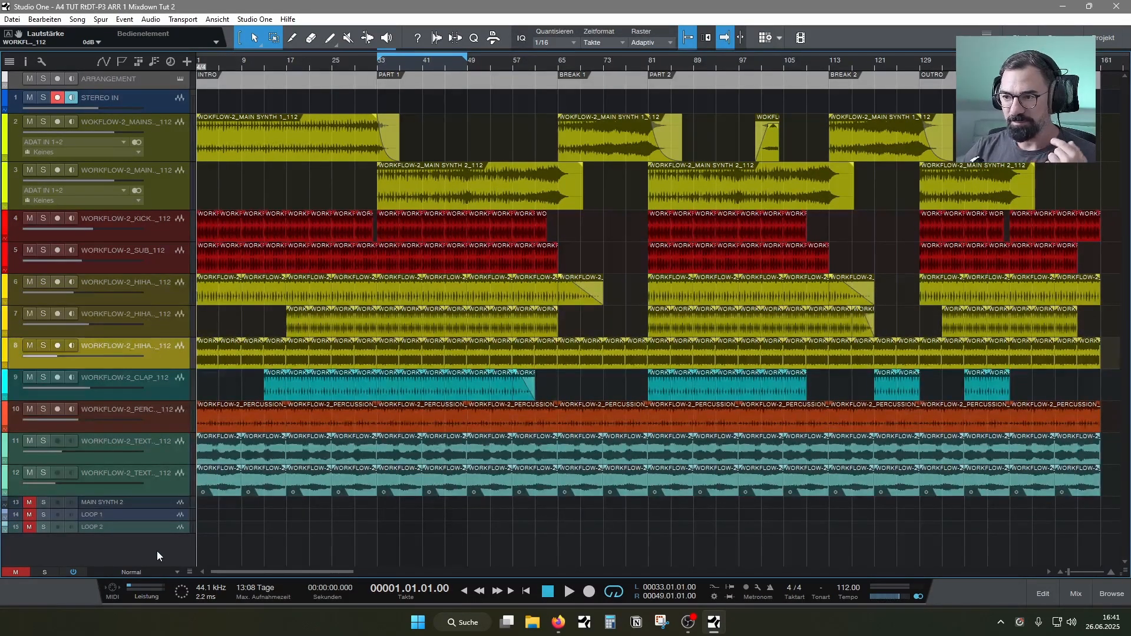
pyautogui.click(1073, 592)
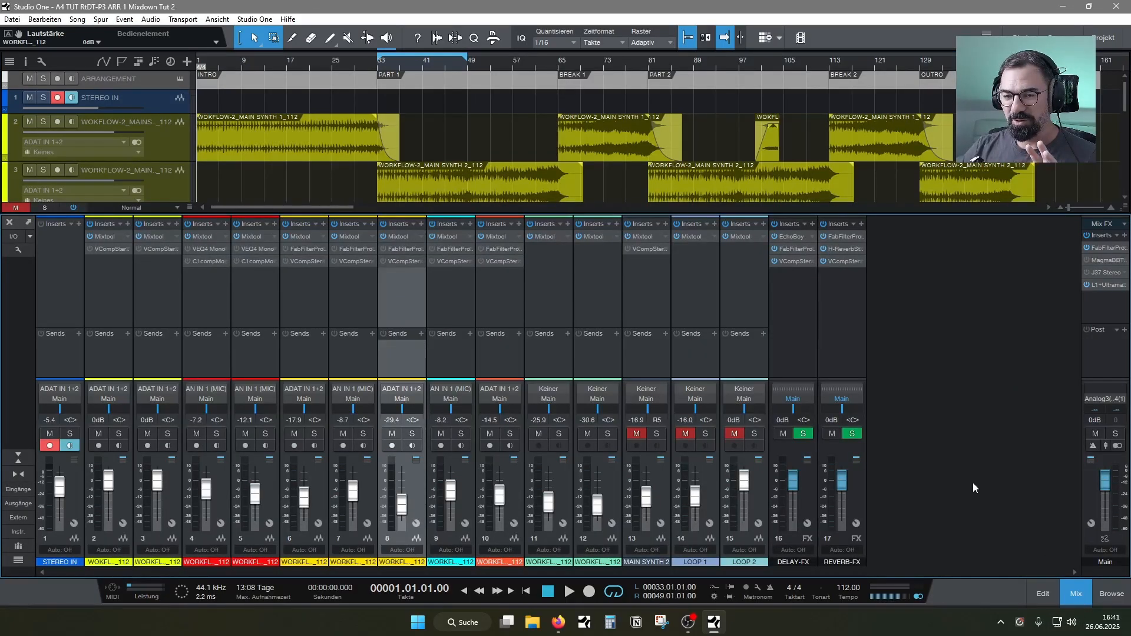
pyautogui.click(1073, 596)
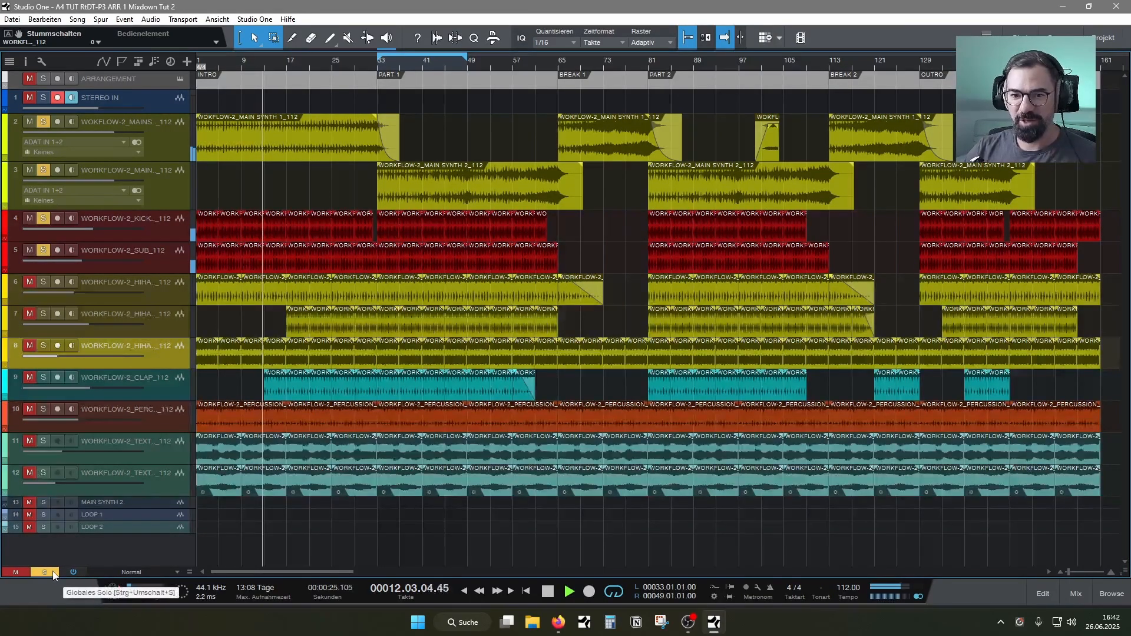
# Play the song and extend the loop range from bar 1 to bar 161
pyautogui.click(53, 572)
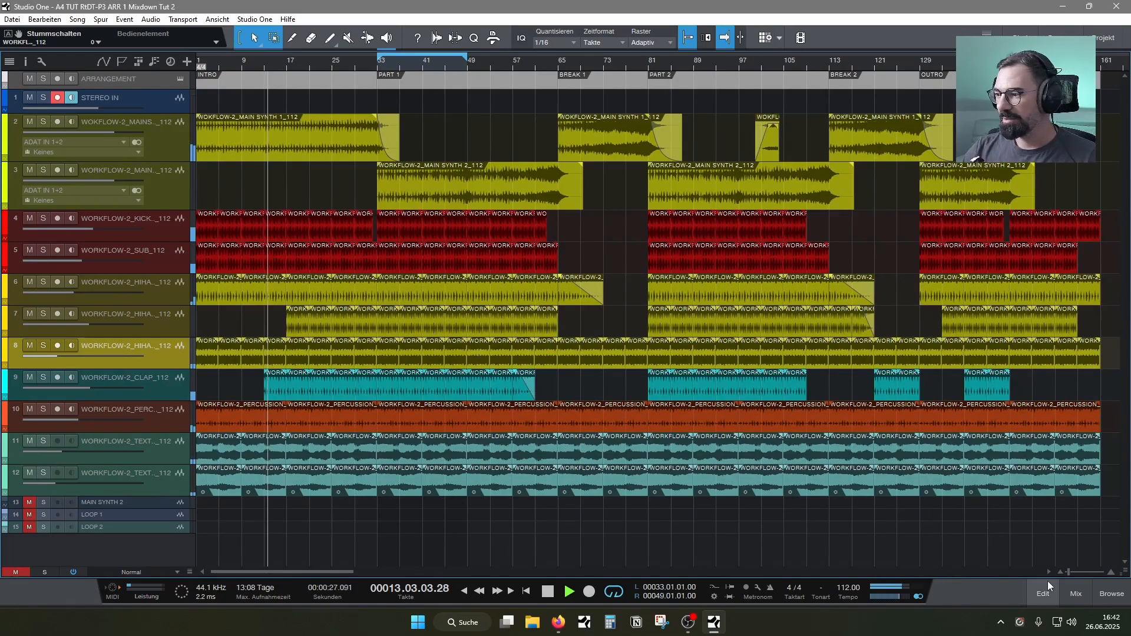
pyautogui.moveTo(377, 61); pyautogui.dragTo(198, 61)
pyautogui.moveTo(464, 60); pyautogui.dragTo(957, 60)
pyautogui.moveTo(1099, 106); pyautogui.dragTo(1101, 106)
# Add a bus channel in the mixer and name it MAIN SYNTH
pyautogui.click(1075, 593)
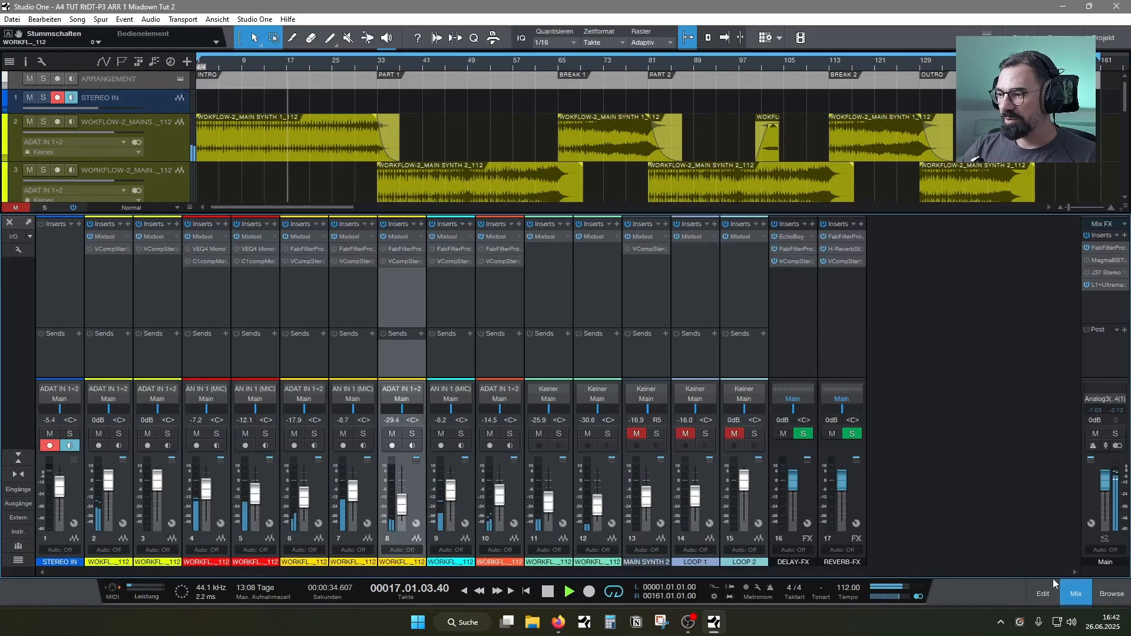
pyautogui.rightClick(940, 460)
pyautogui.click(776, 412)
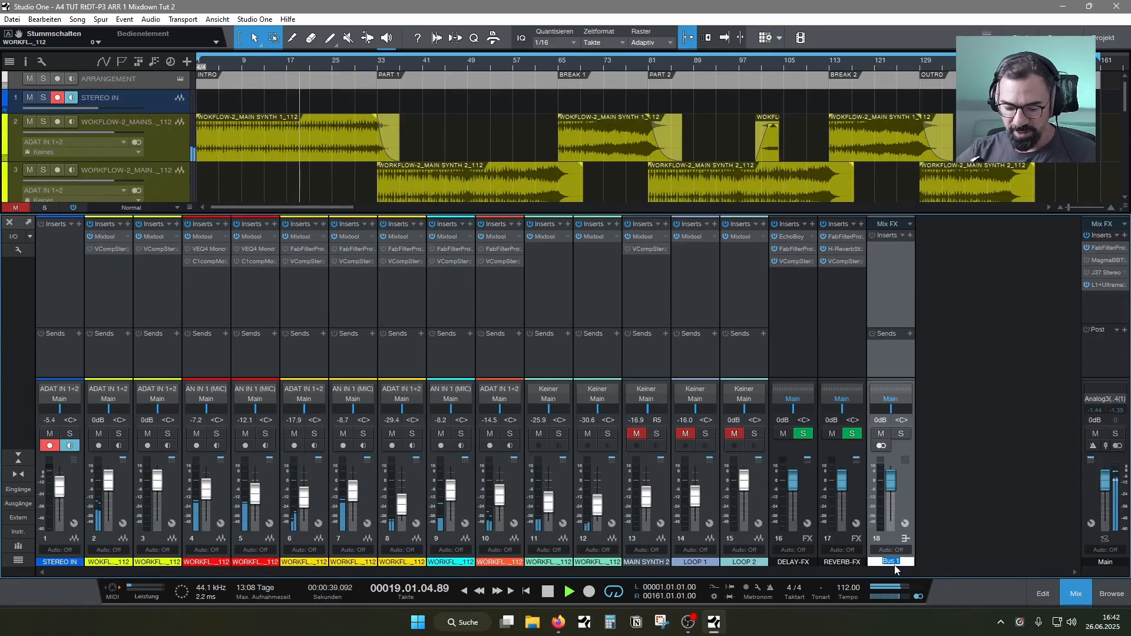
pyautogui.write('MAIN SYNTH')
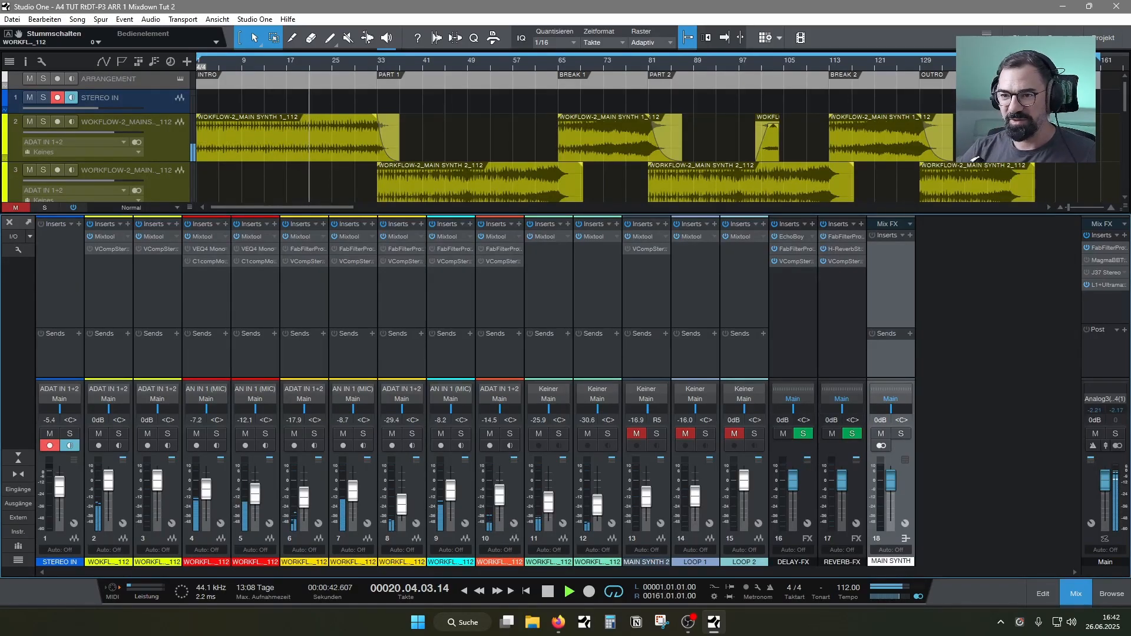
pyautogui.press('Return')
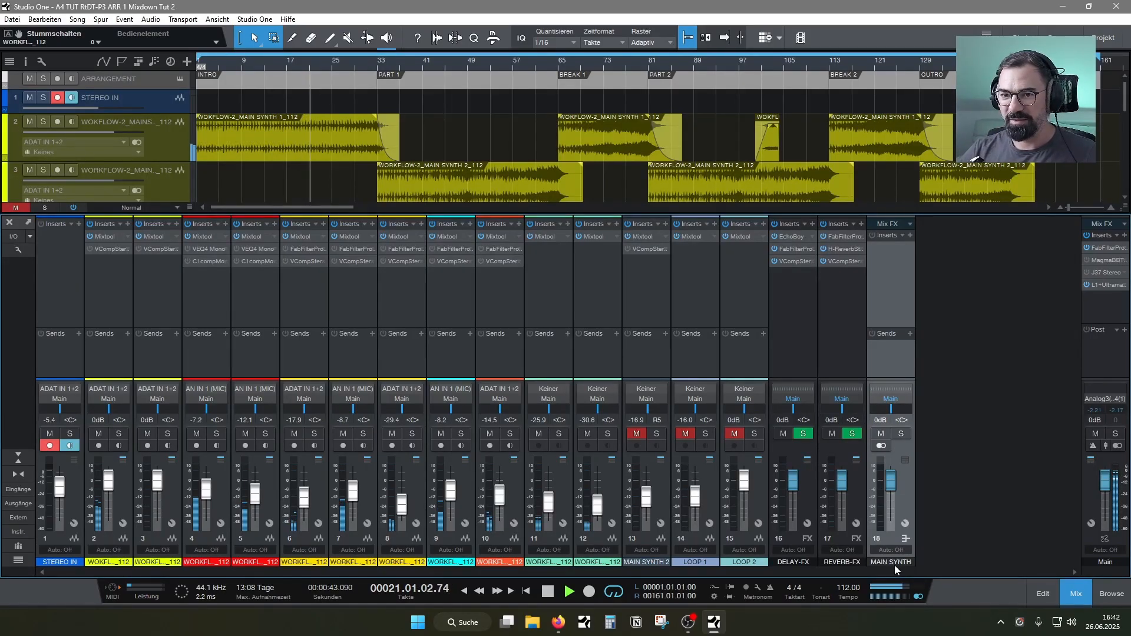
# Add a second bus channel and name it LOW END
pyautogui.rightClick(962, 340)
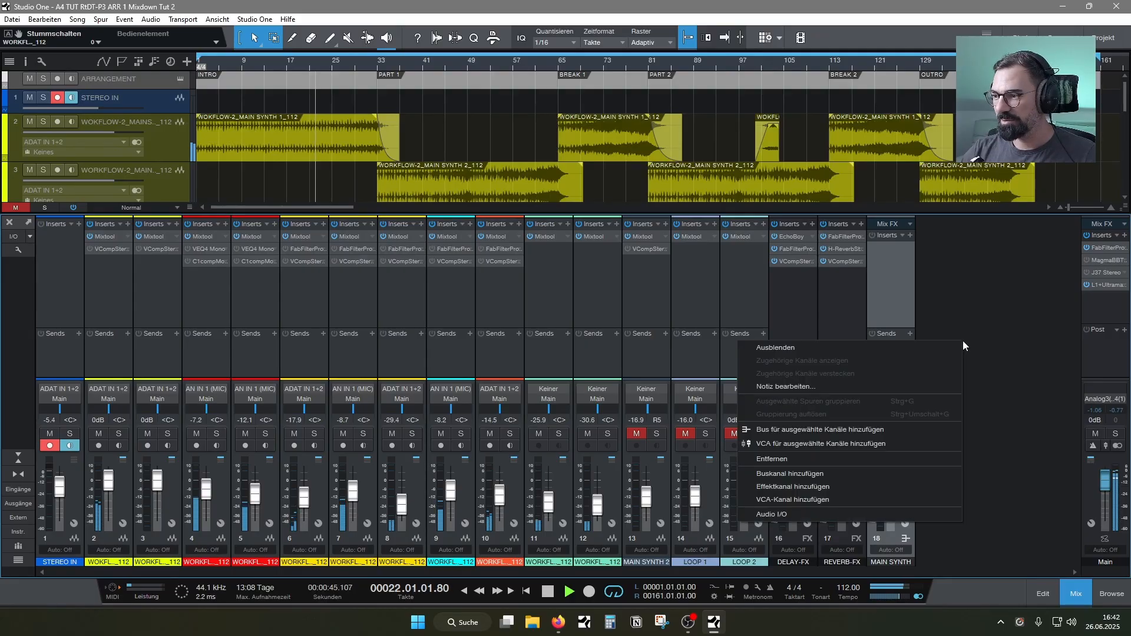
pyautogui.click(828, 475)
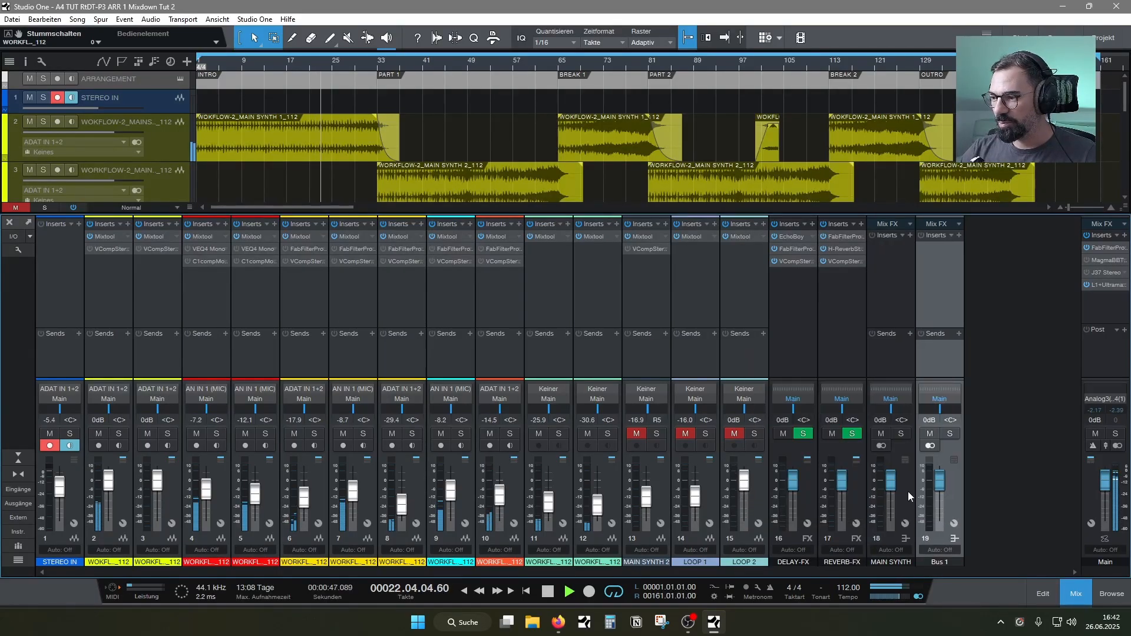
pyautogui.doubleClick(940, 562)
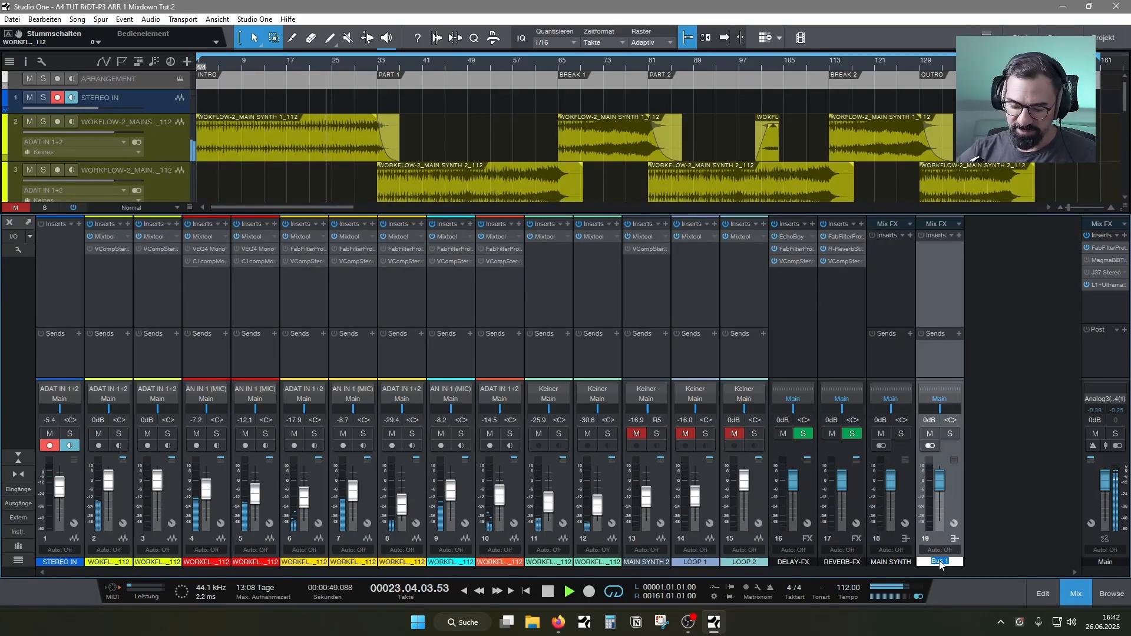
pyautogui.write('LOW END')
pyautogui.press('Return')
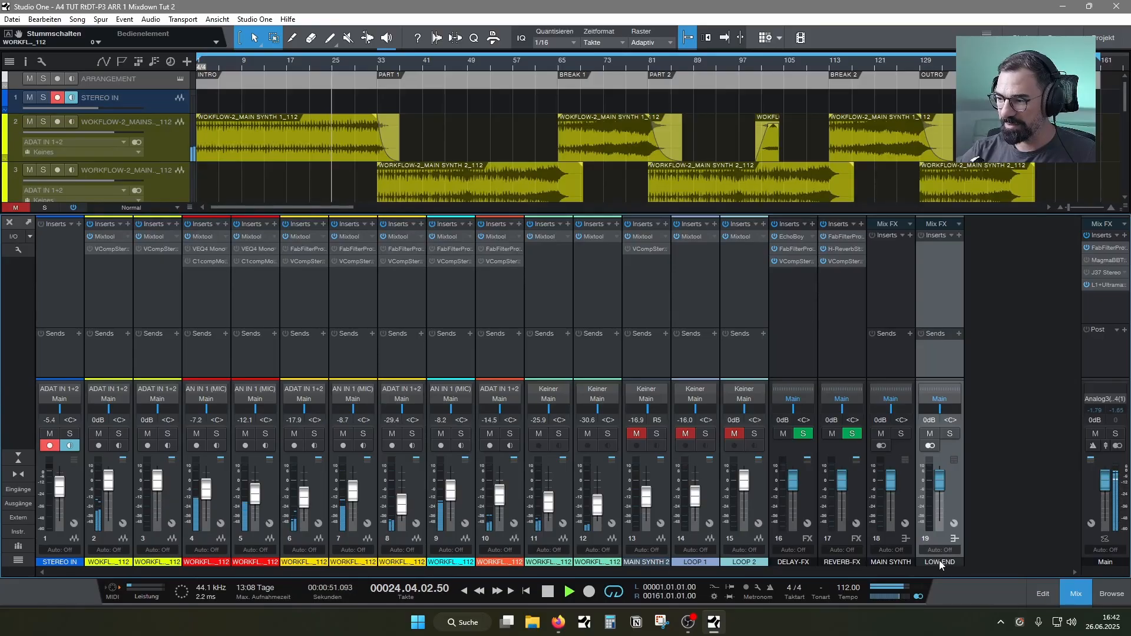
# Route the outputs of the two main synth channels, 2 and 3, to the MAIN SYNTH bus
pyautogui.click(109, 399)
pyautogui.click(121, 423)
pyautogui.click(159, 400)
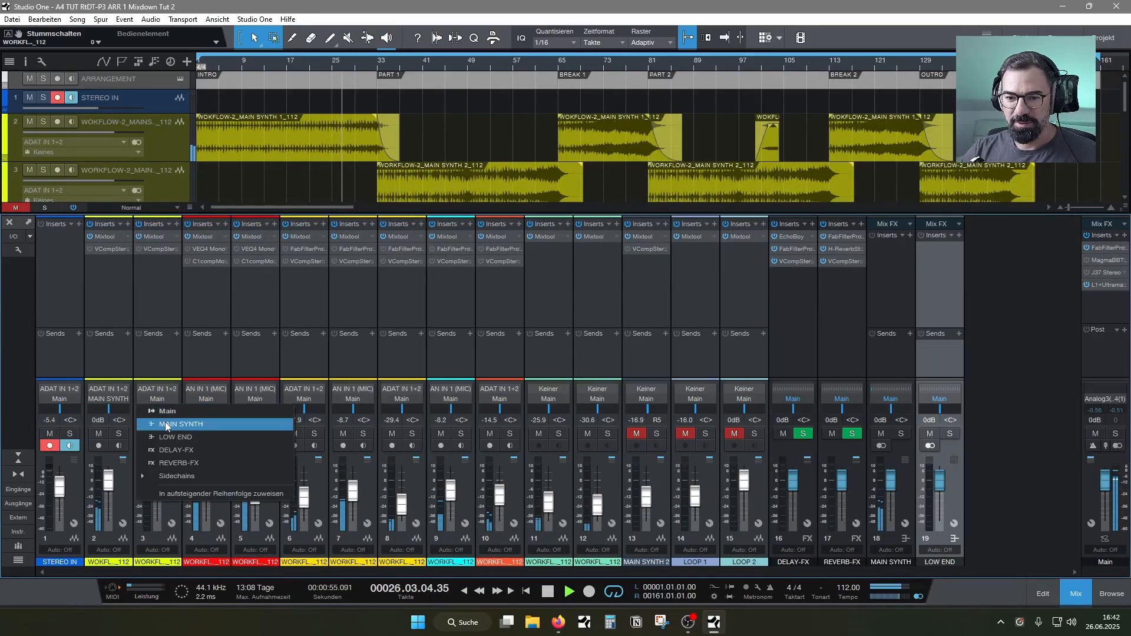
pyautogui.click(165, 423)
# Route the outputs of the kick and sub channels, 4 and 5, to the LOW END bus
pyautogui.click(206, 399)
pyautogui.click(217, 436)
pyautogui.click(263, 399)
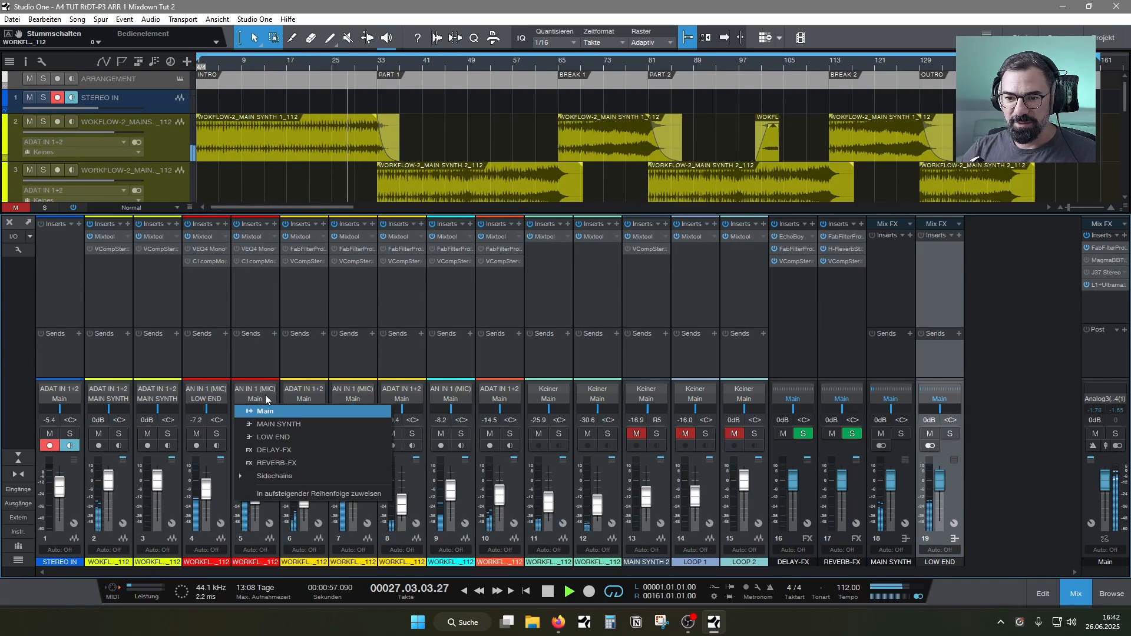
pyautogui.click(266, 436)
# Add a bus for the selected LOW END channel and name it DRUMS
pyautogui.rightClick(1002, 478)
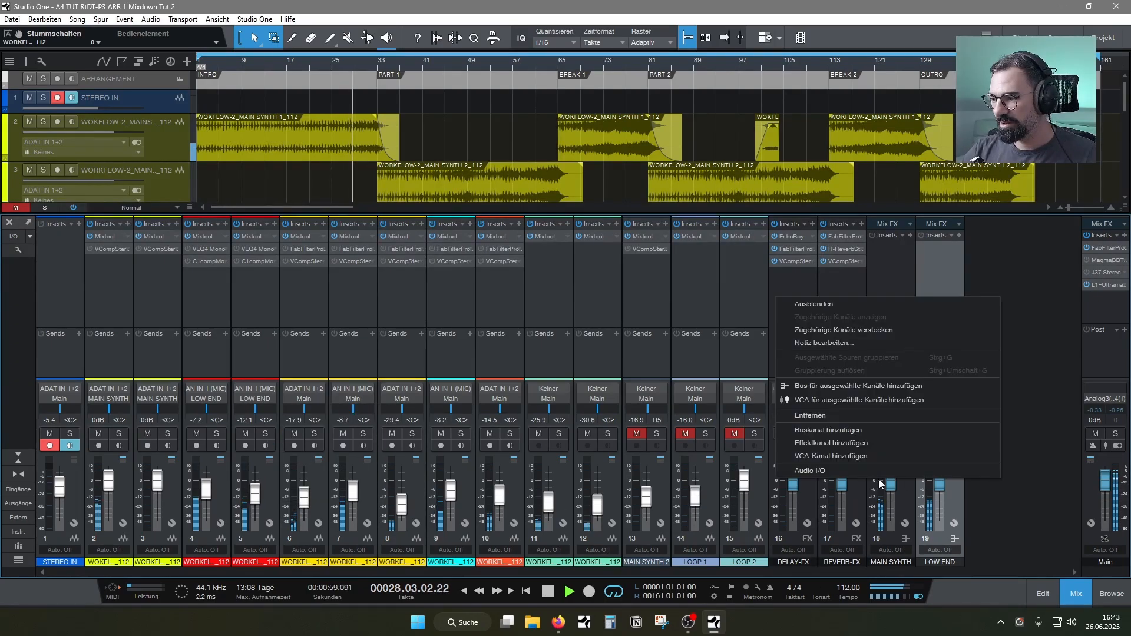
pyautogui.click(821, 389)
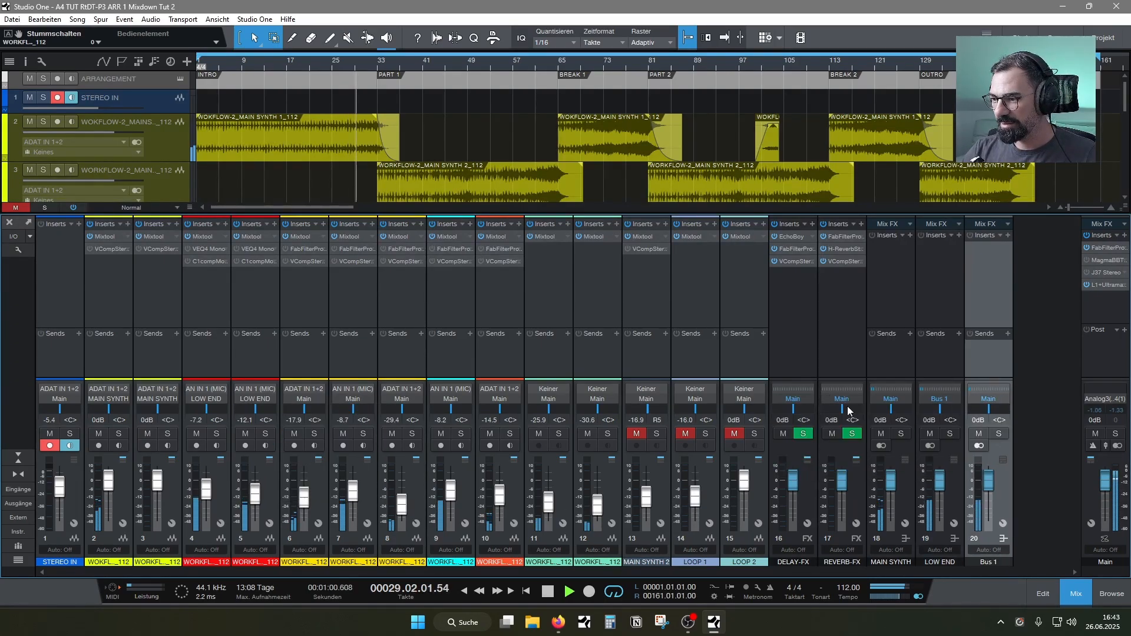
pyautogui.doubleClick(990, 562)
pyautogui.write('DRUMS')
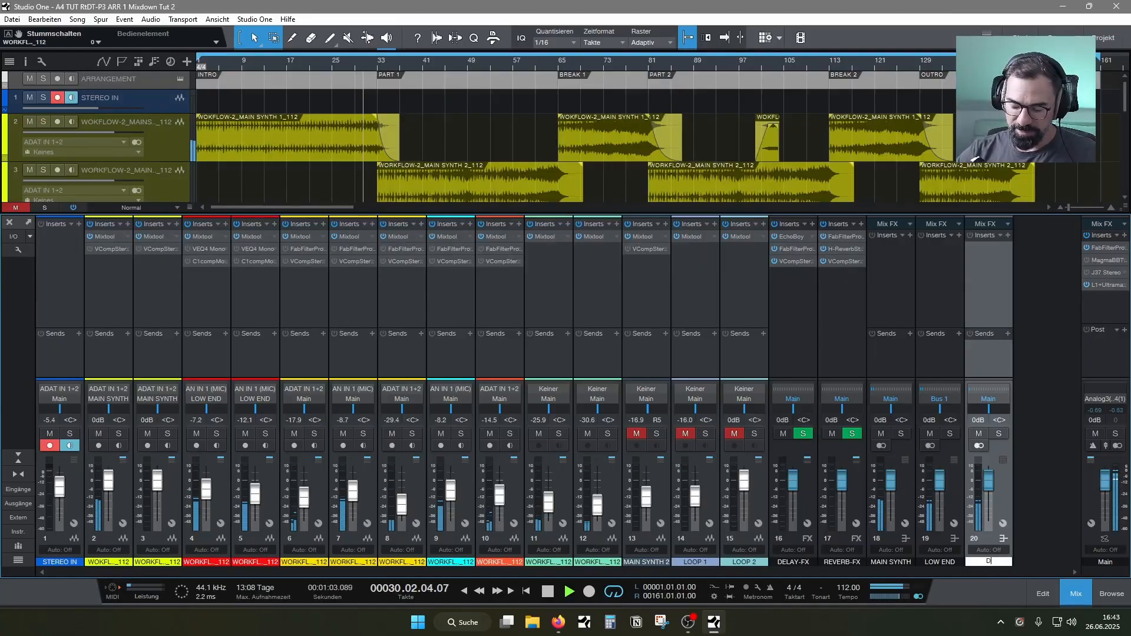
pyautogui.press('Return')
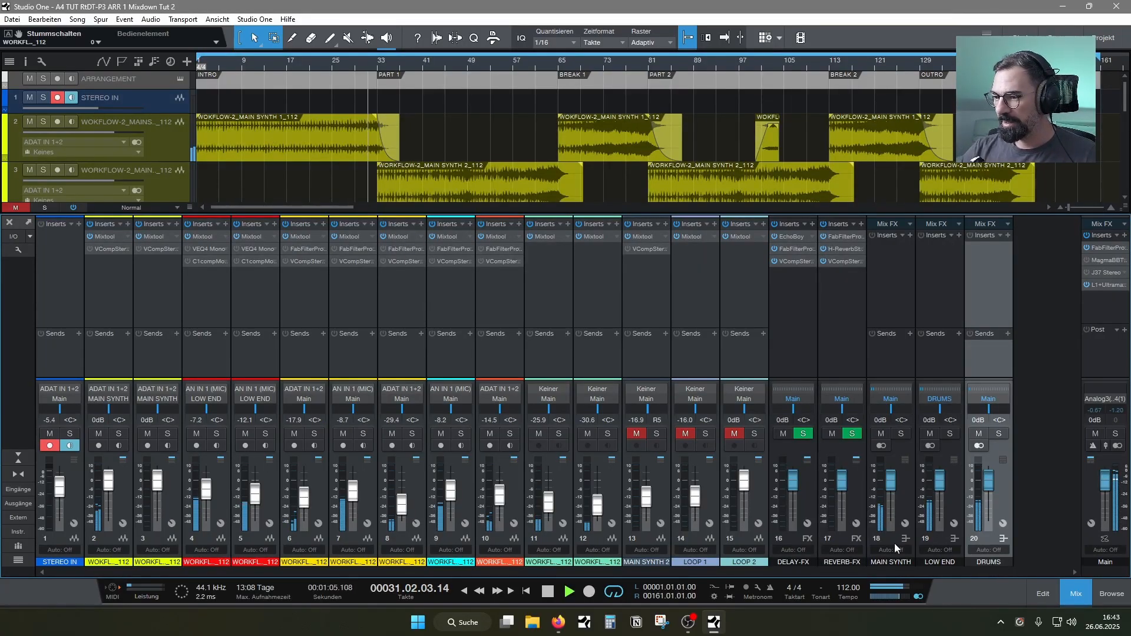
# Route hi-hat channel 6 to LOW END, and the other two hi-hats, the clap and the percussion (channels 7 to 10) to DRUMS
pyautogui.click(319, 400)
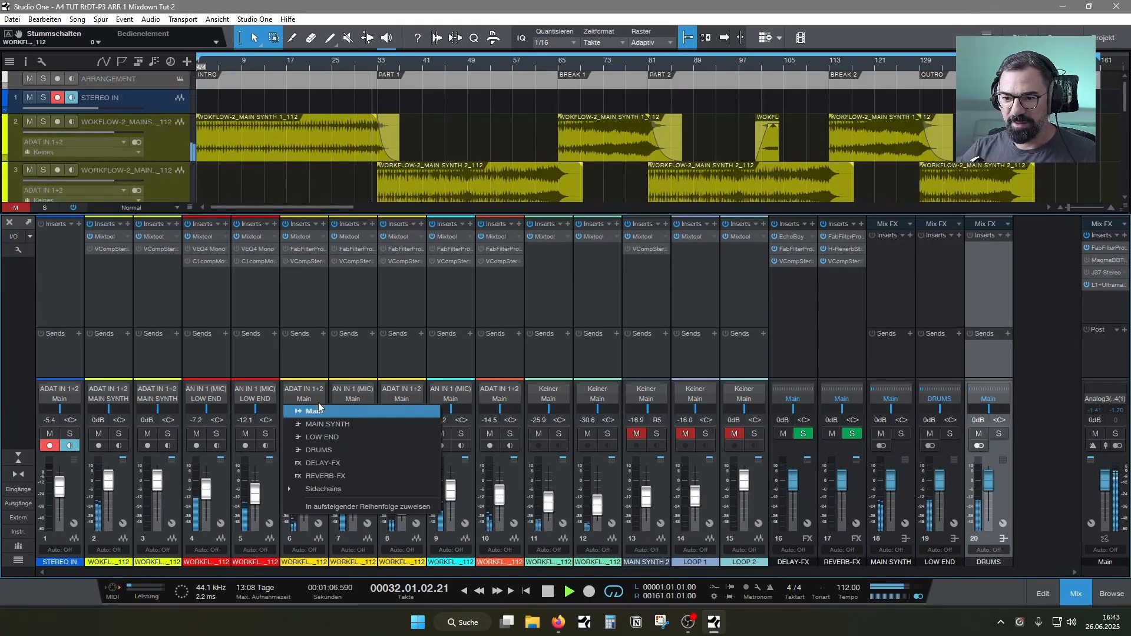
pyautogui.click(321, 437)
pyautogui.click(352, 399)
pyautogui.click(365, 451)
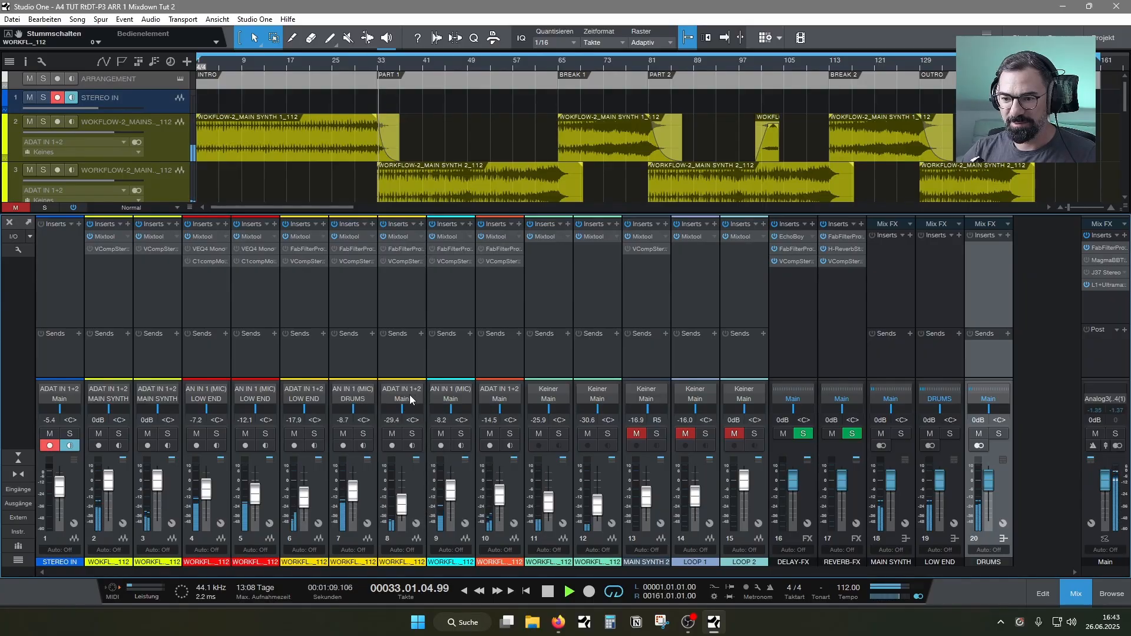
pyautogui.click(401, 399)
pyautogui.click(412, 450)
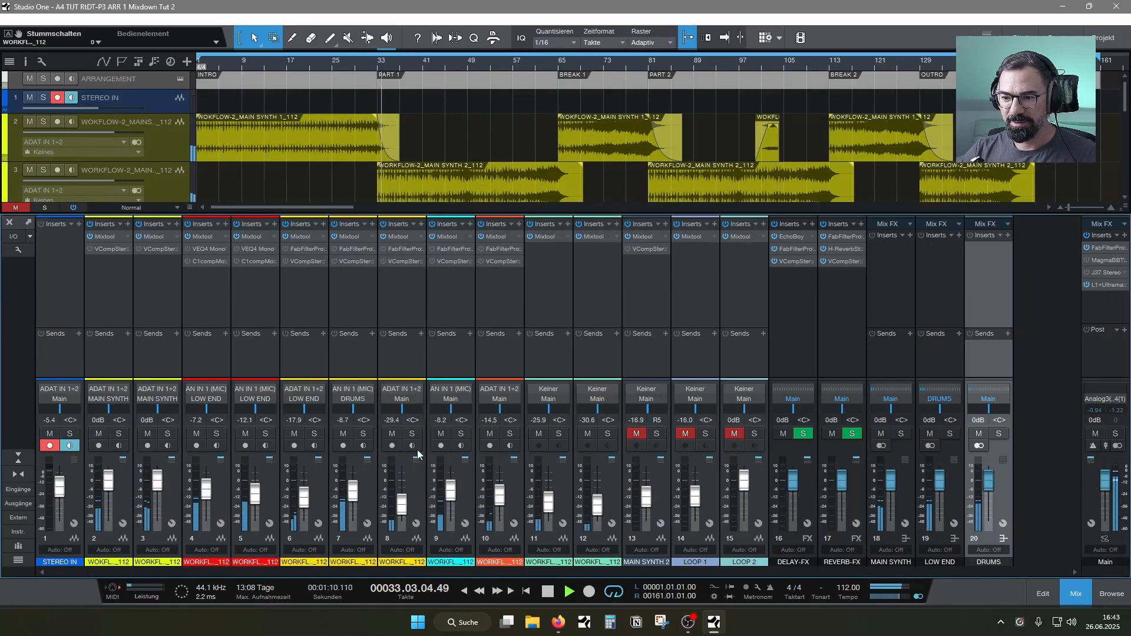
pyautogui.click(450, 399)
pyautogui.click(463, 450)
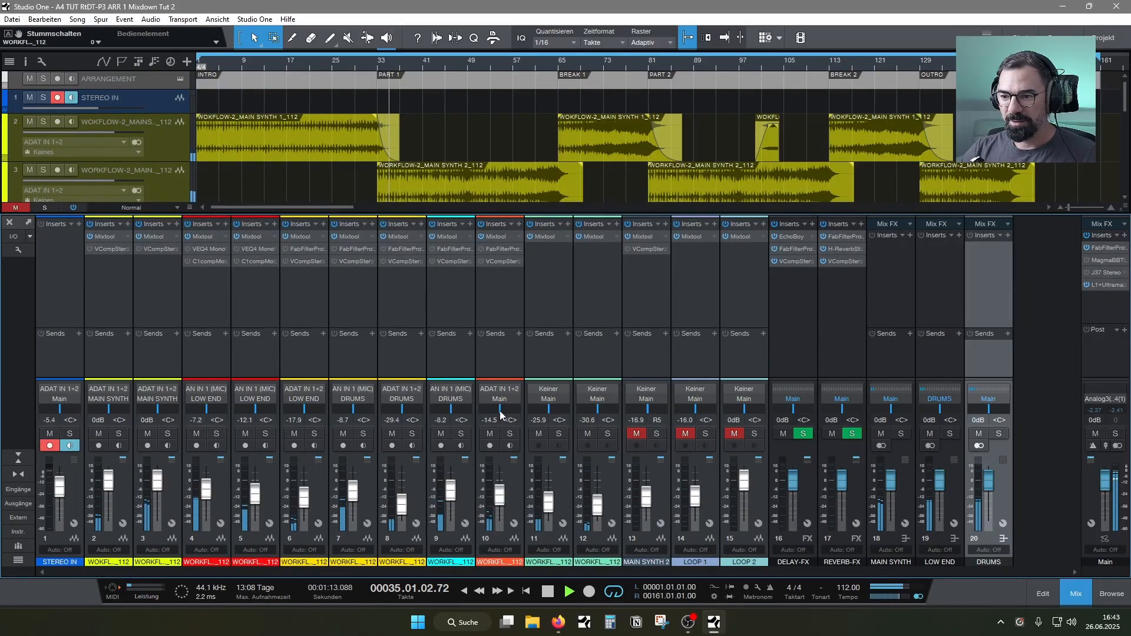
pyautogui.click(500, 398)
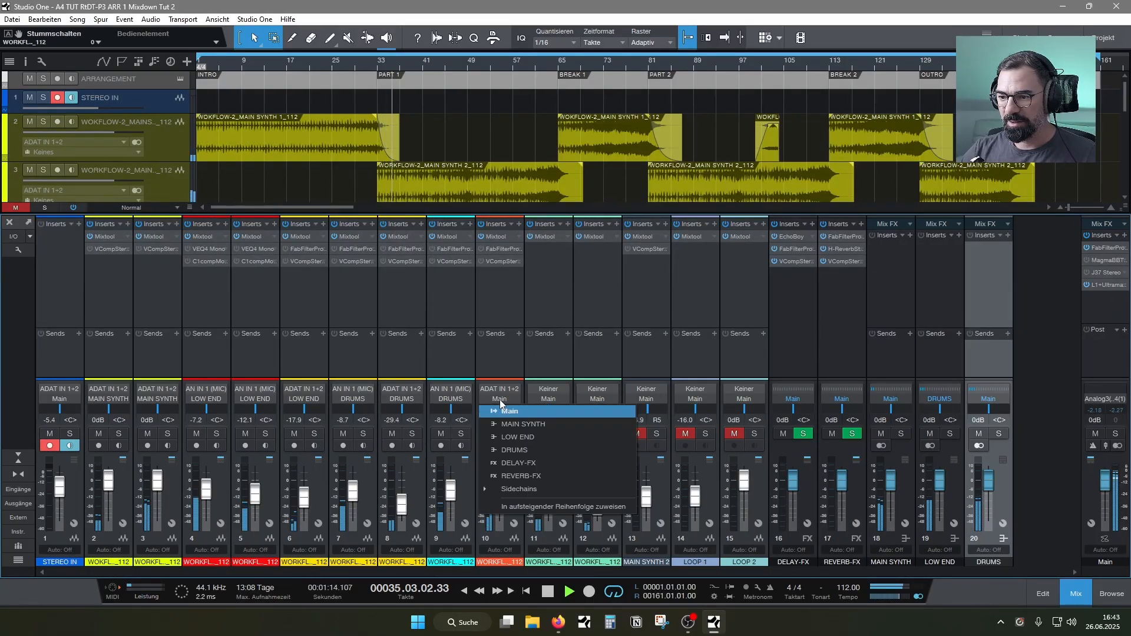
pyautogui.click(512, 450)
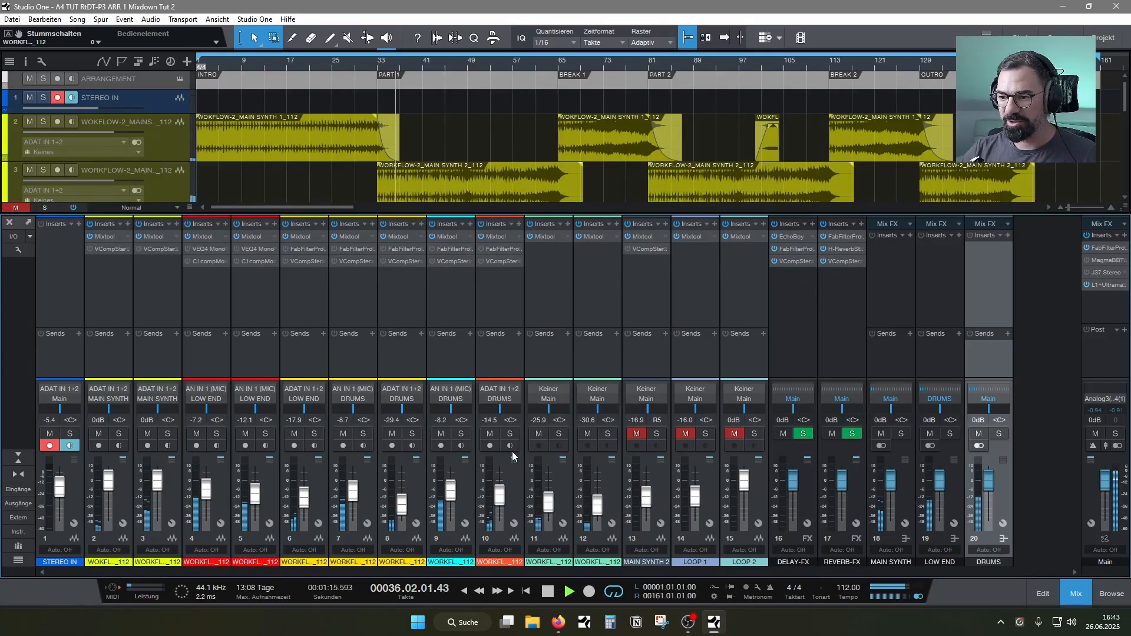
# Audition the two texture tracks in solo, leave only track 12 soloed, and raise its volume to -17.9 dB
pyautogui.click(1075, 593)
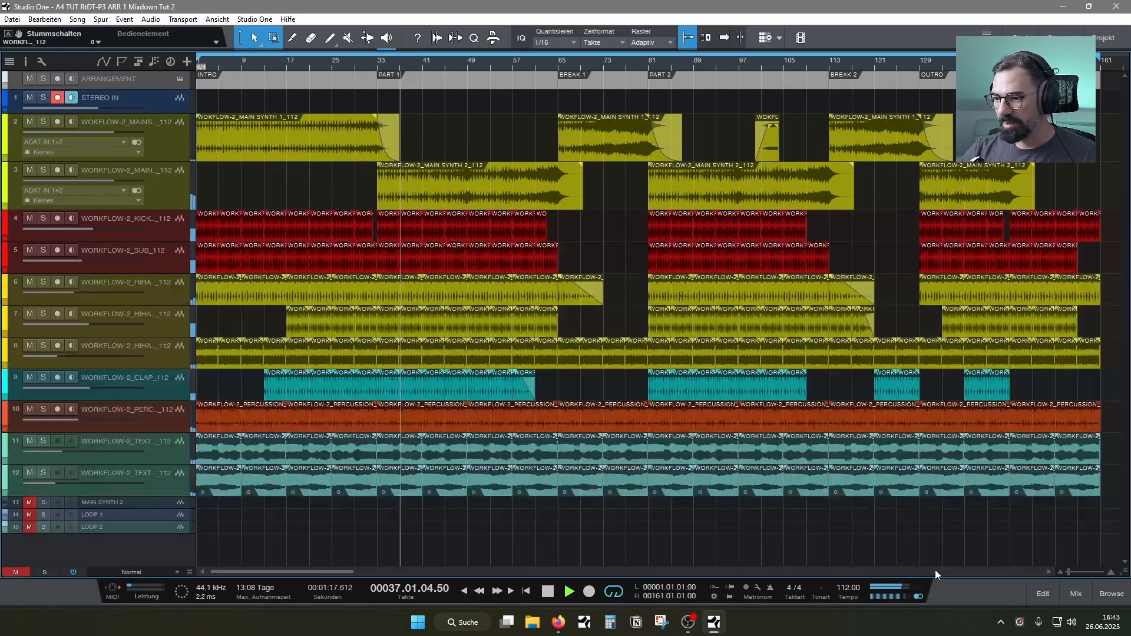
pyautogui.click(44, 441)
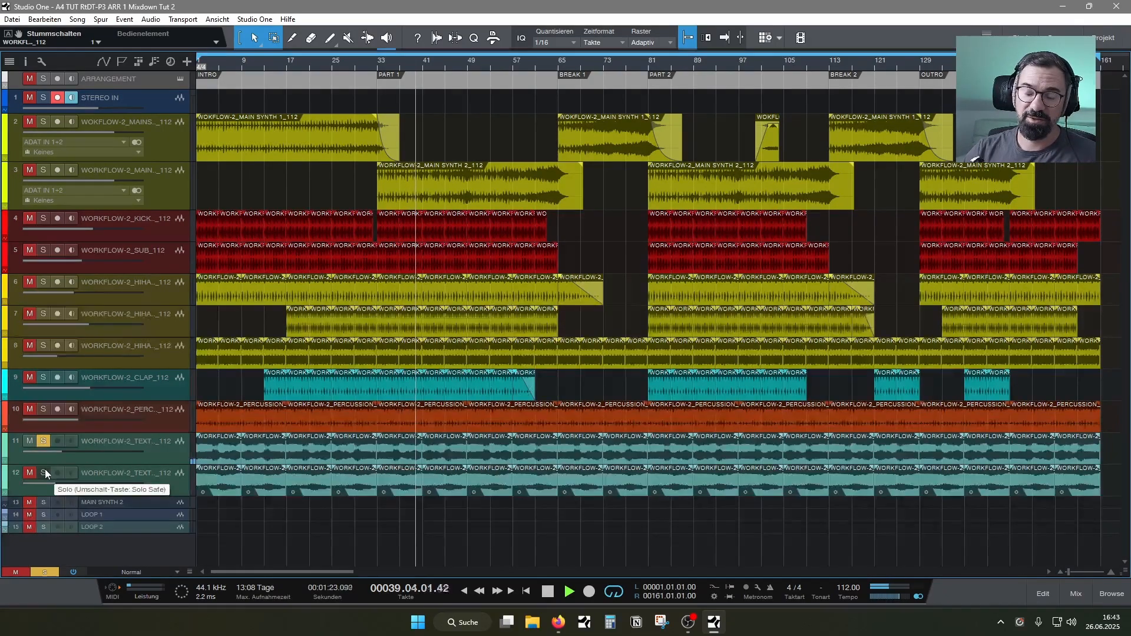
pyautogui.click(46, 474)
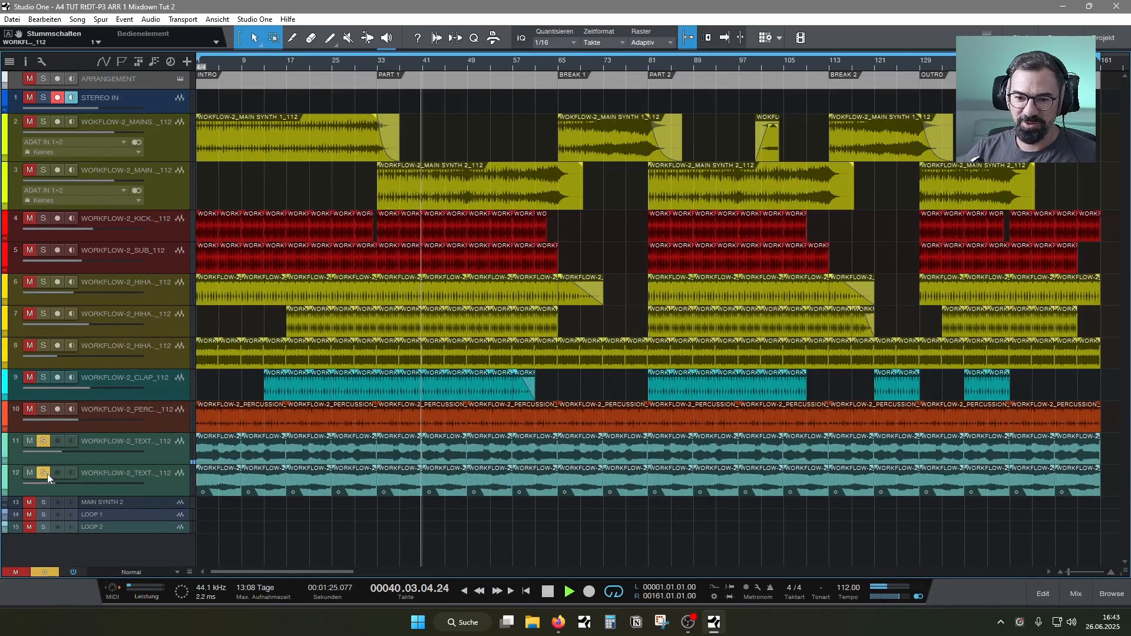
pyautogui.click(45, 441)
pyautogui.moveTo(62, 482); pyautogui.dragTo(75, 484)
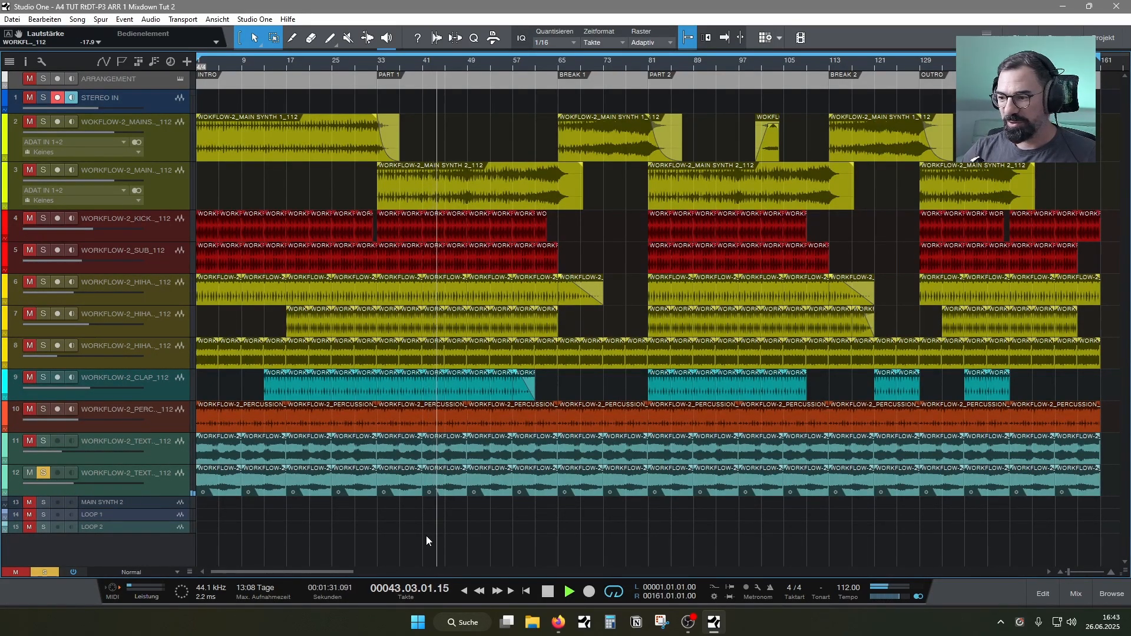
# Add a new bus channel to the mixer and name it ATMO
pyautogui.click(1071, 590)
pyautogui.rightClick(1048, 526)
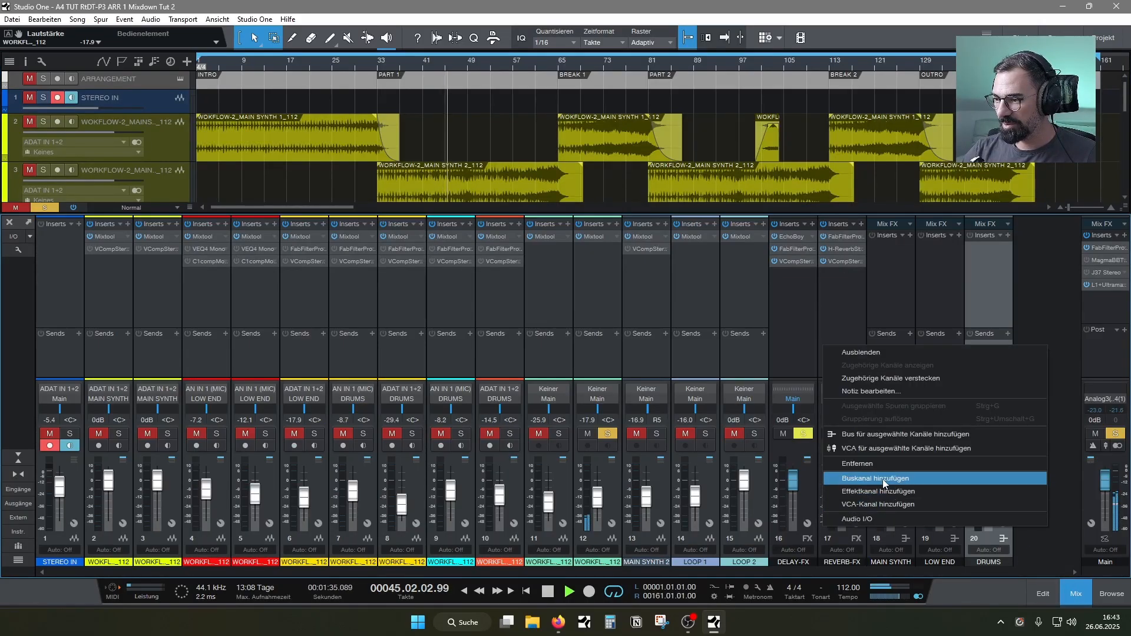
pyautogui.click(884, 478)
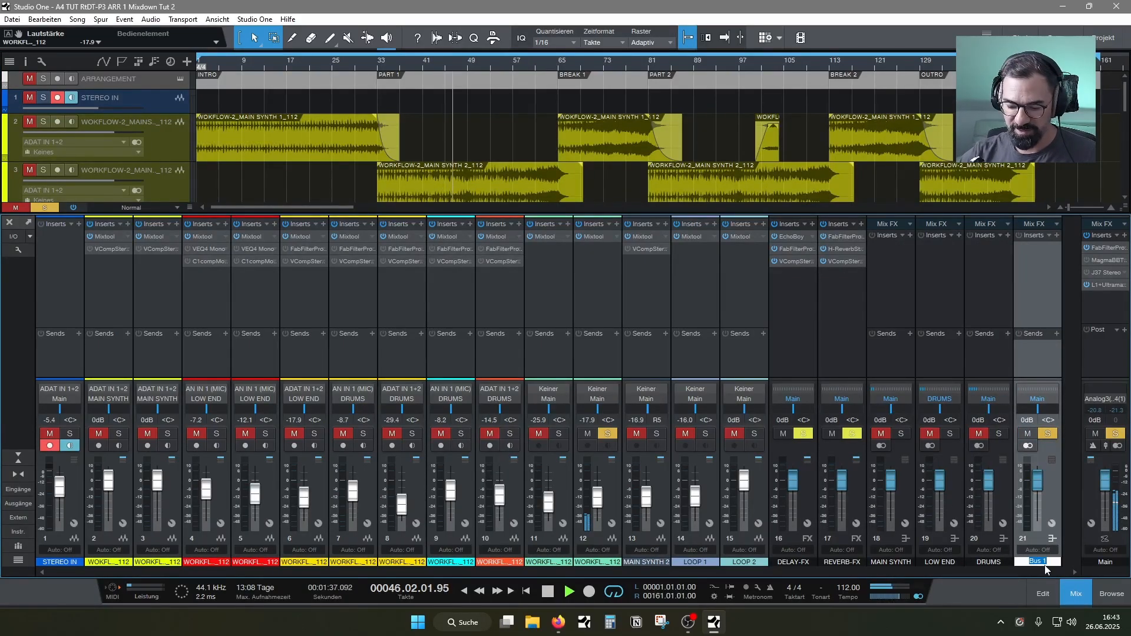
pyautogui.write('ATMO')
pyautogui.press('Return')
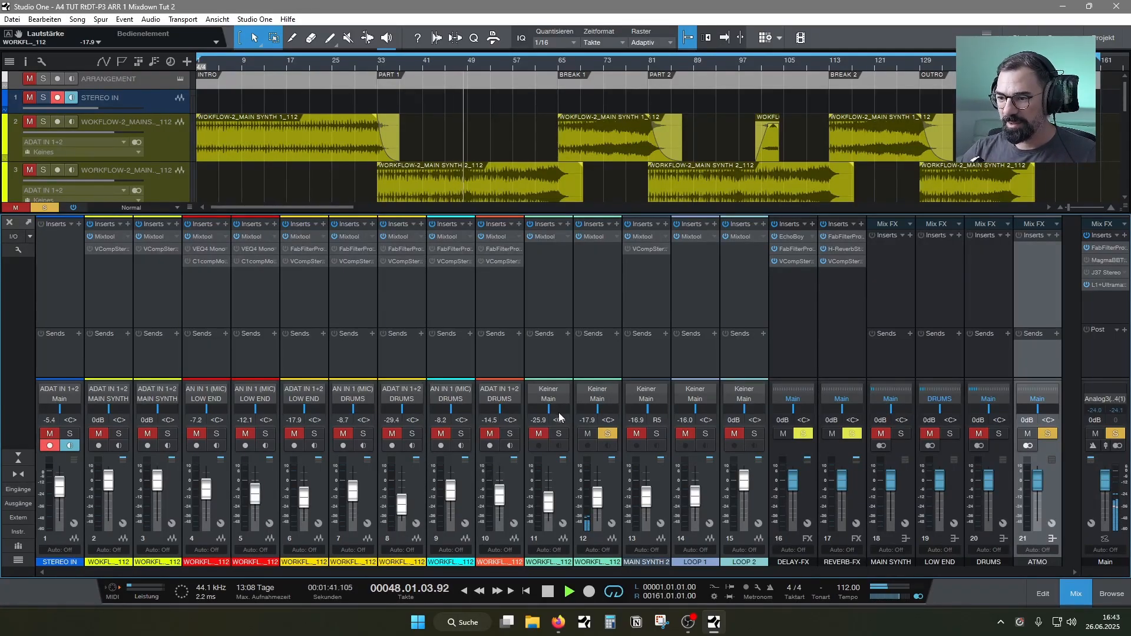
# Route the outputs of the two texture channels, 11 and 12, to the ATMO bus
pyautogui.click(548, 399)
pyautogui.click(565, 460)
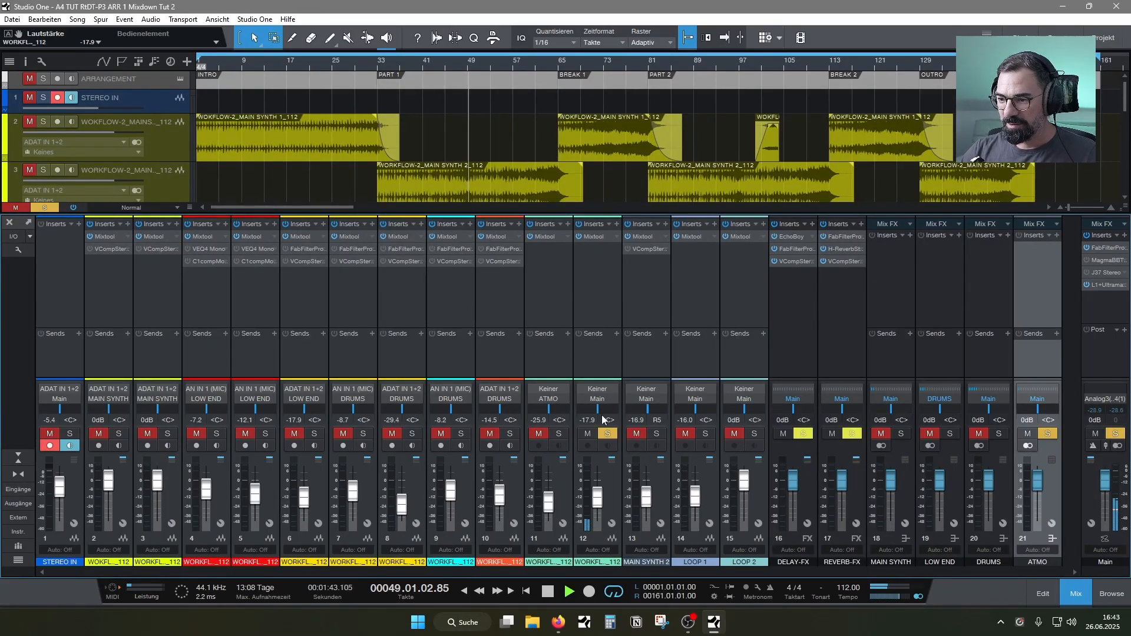
pyautogui.click(597, 399)
pyautogui.click(611, 462)
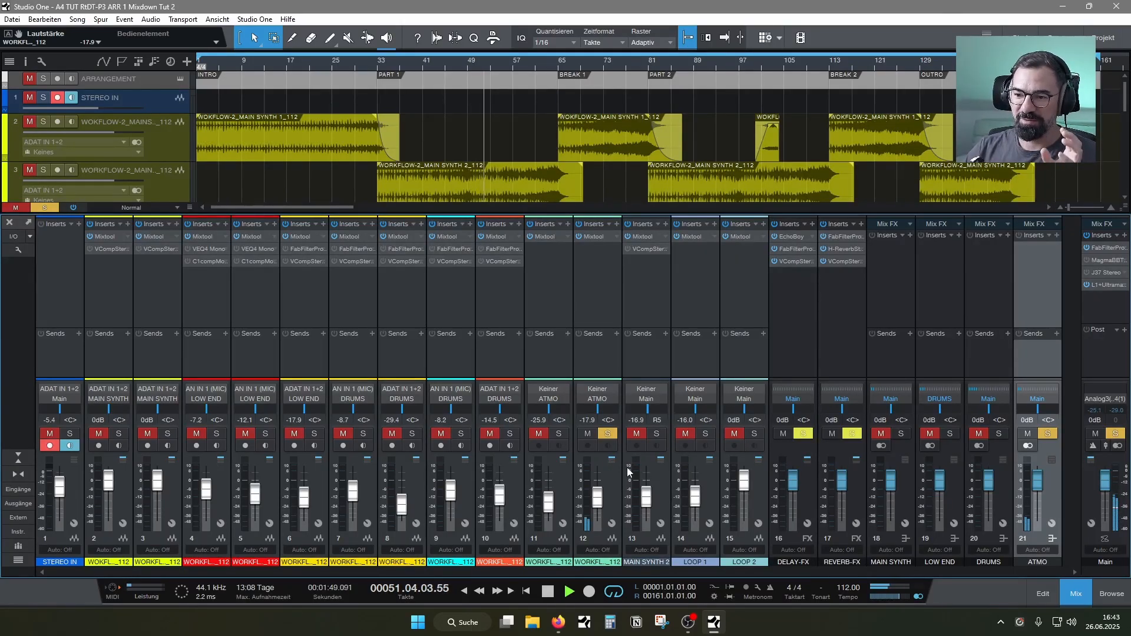
# Stop playback, take texture track 12 out of solo, and audition the full mix in the mixer
pyautogui.click(1073, 596)
pyautogui.press('space')
pyautogui.press('f')
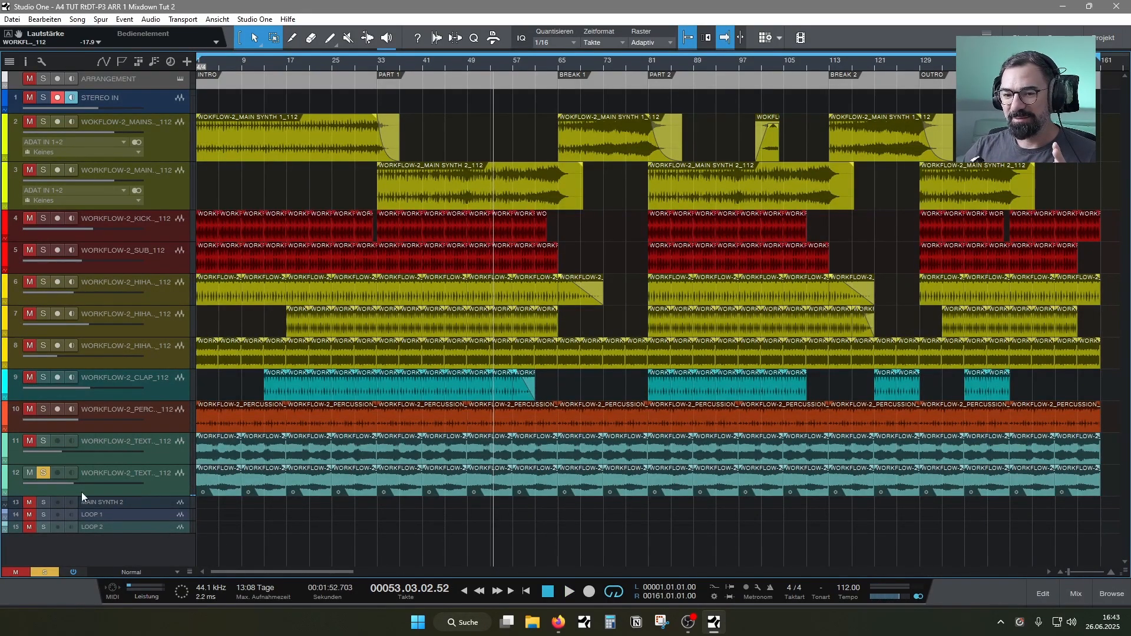
pyautogui.click(46, 474)
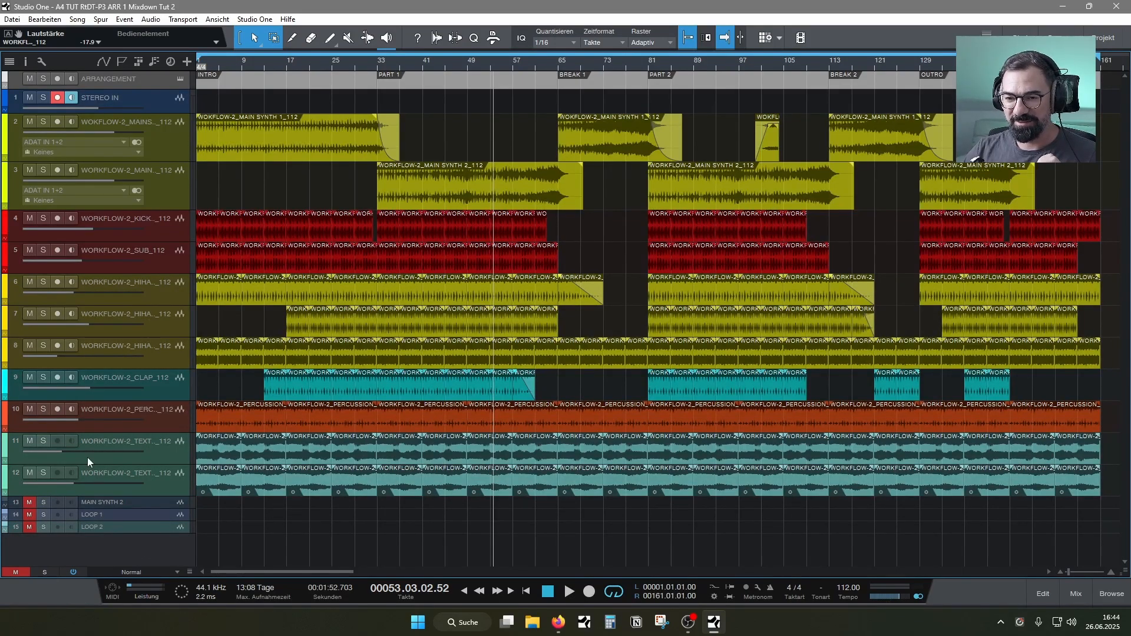
pyautogui.click(1075, 593)
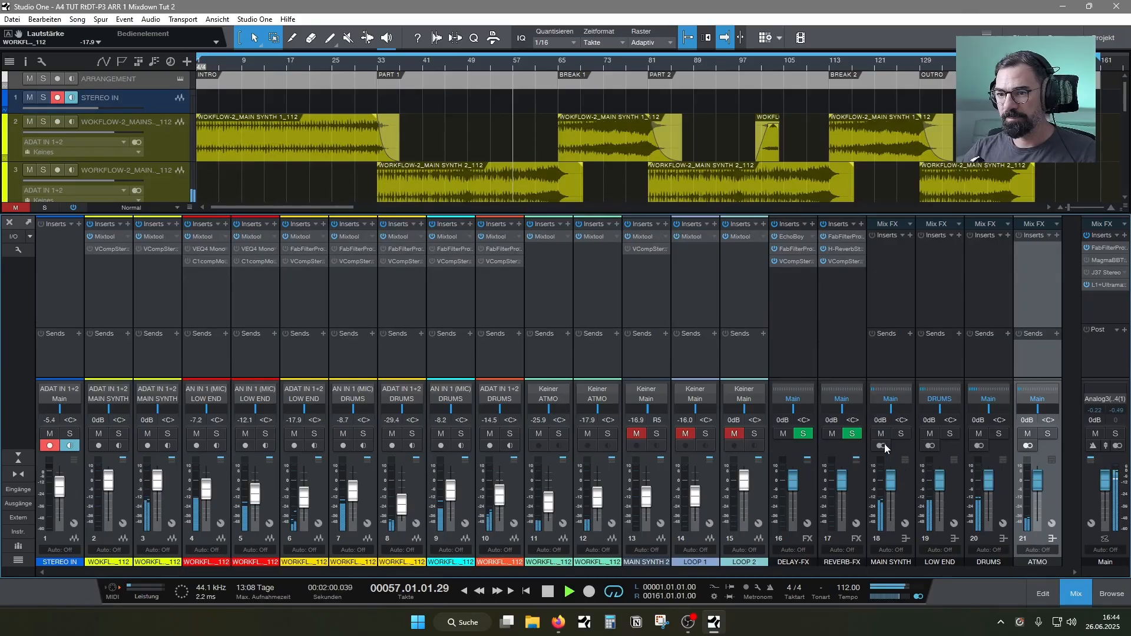
pyautogui.press('space')
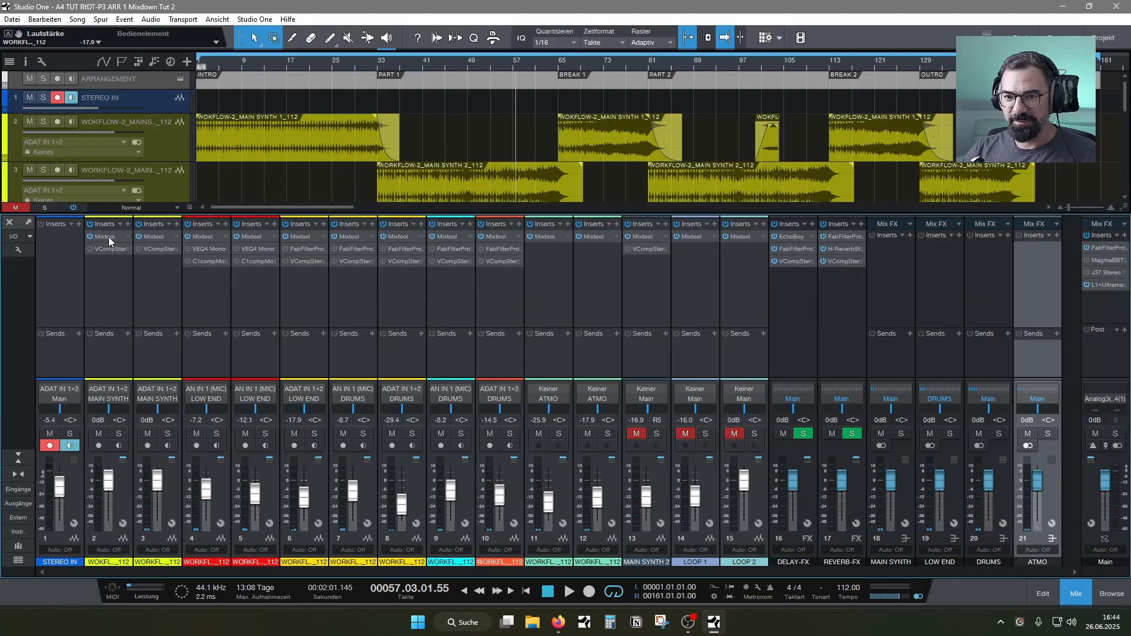
# Check the Mixtool gain on hi-hat channel 8, and raise that channel's volume to -20.8 dB
pyautogui.rightClick(398, 235)
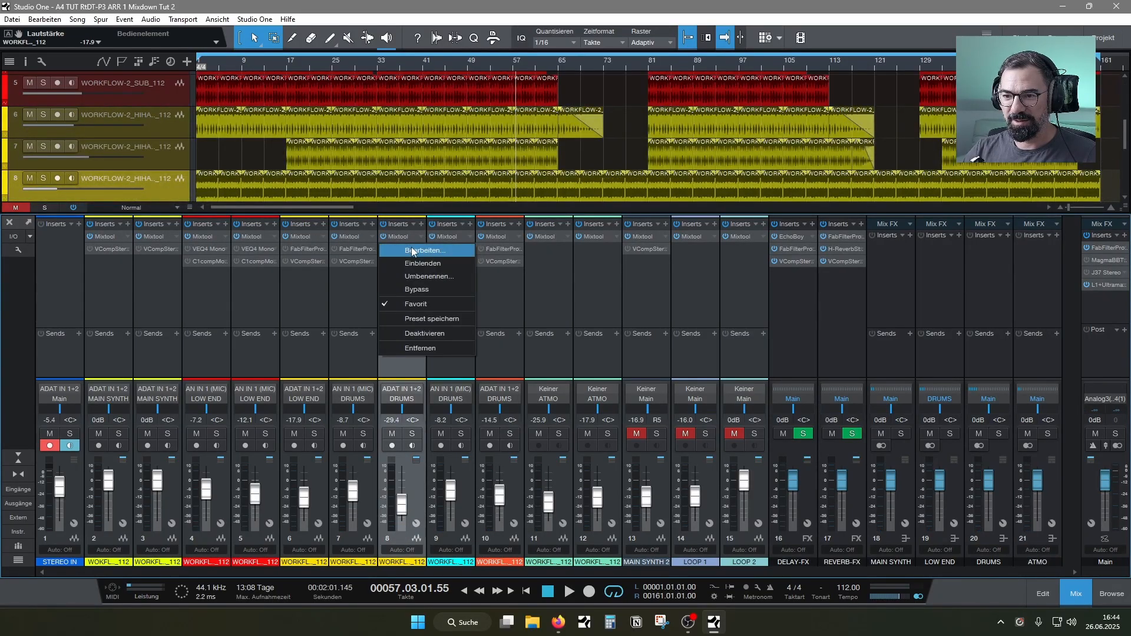
pyautogui.click(414, 251)
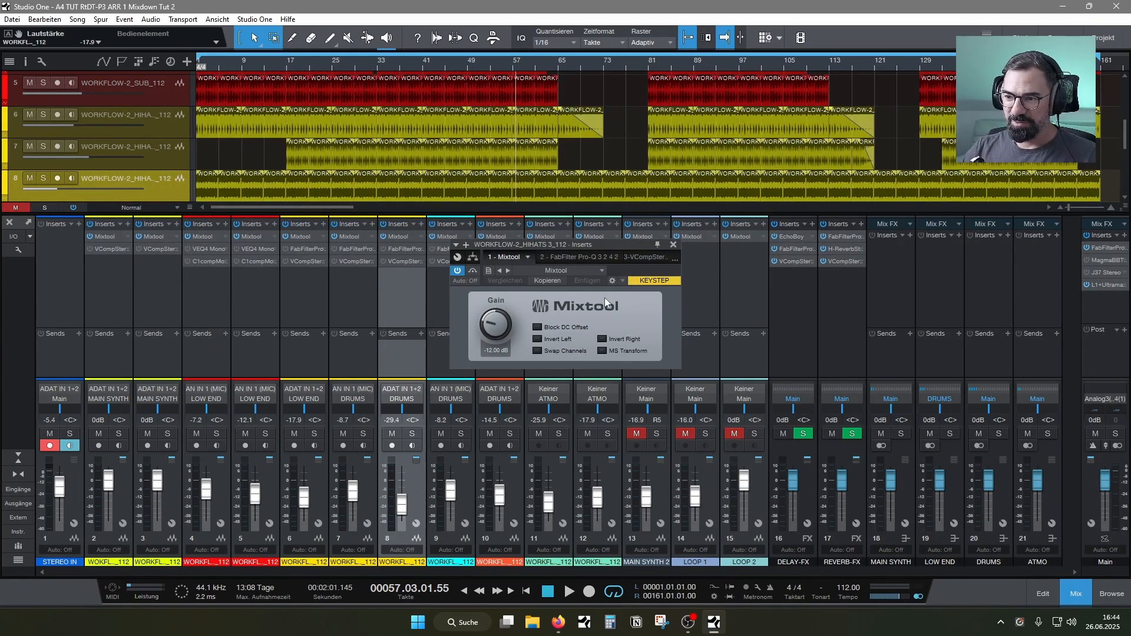
pyautogui.click(674, 244)
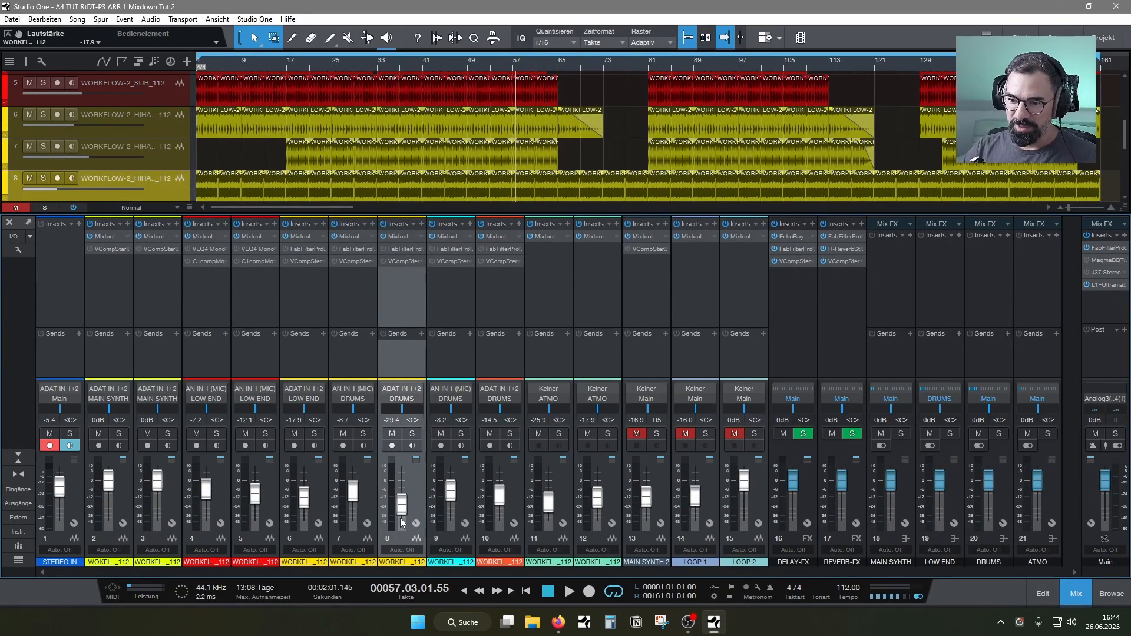
pyautogui.moveTo(402, 510)
pyautogui.mouseDown()
pyautogui.moveTo(402, 489)
pyautogui.moveTo(402, 520)
pyautogui.moveTo(401, 491)
pyautogui.moveTo(400, 502)
pyautogui.mouseUp()
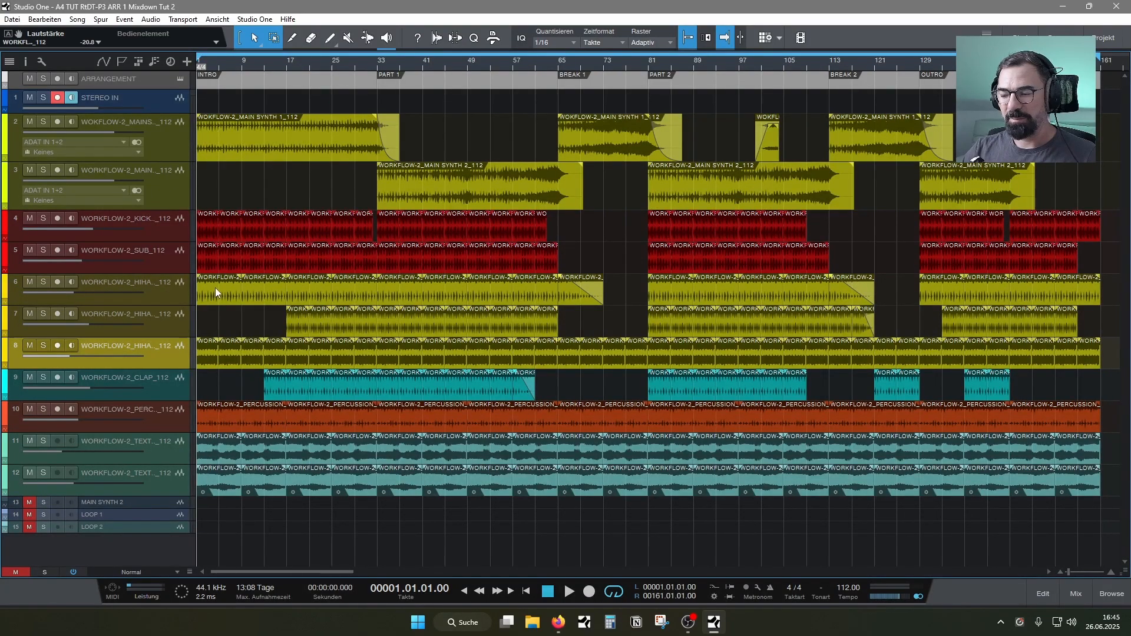
# Pull the DRUMS, LOW END and ATMO buses fully down, start playback, and bring ATMO back up to -13.1 dB
pyautogui.click(1075, 594)
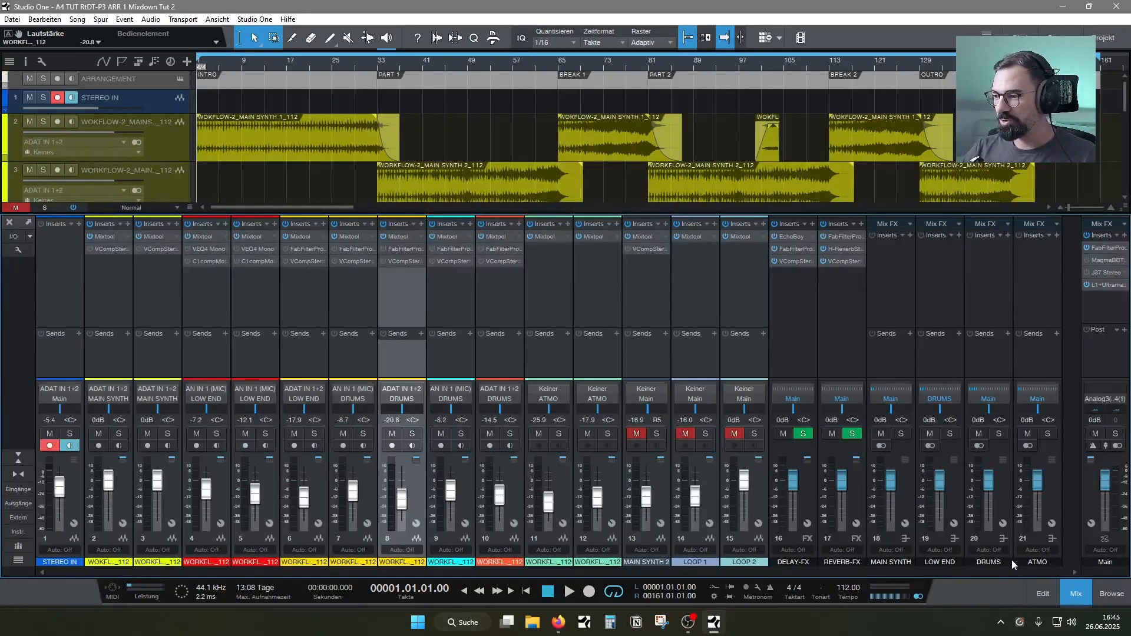
pyautogui.moveTo(990, 485); pyautogui.dragTo(989, 538)
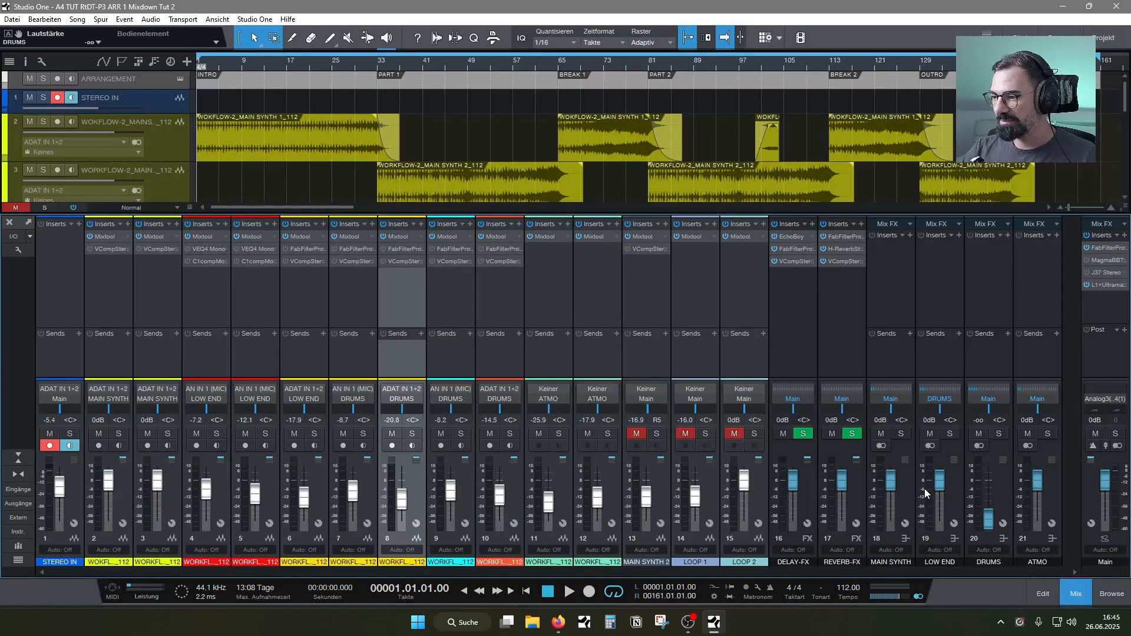
pyautogui.moveTo(939, 483); pyautogui.dragTo(941, 530)
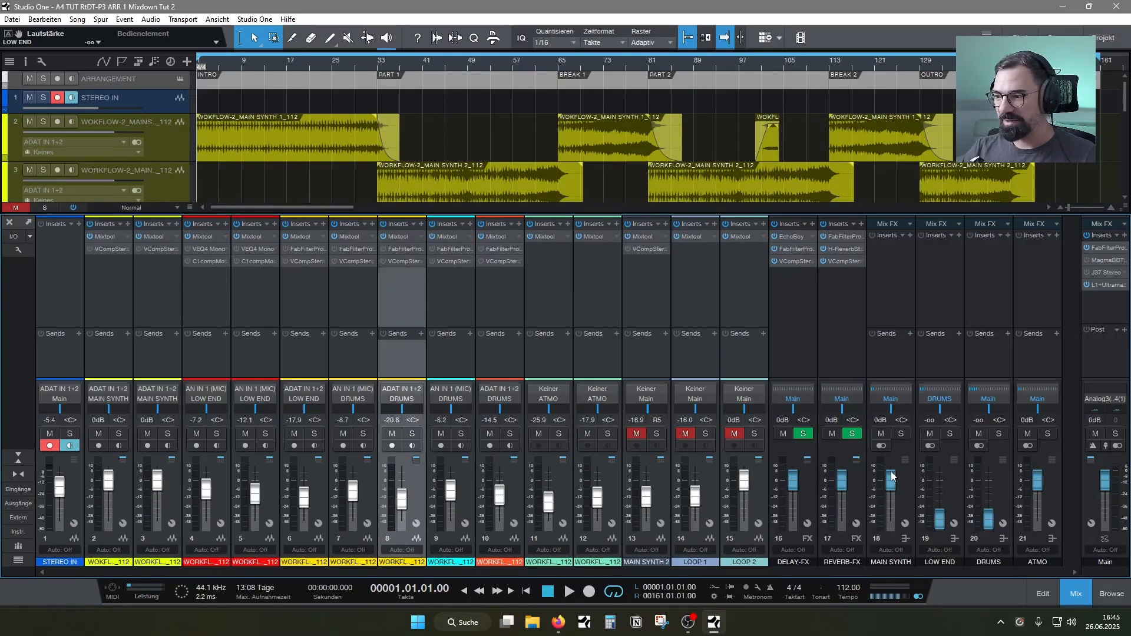
pyautogui.press('space')
pyautogui.moveTo(1037, 480); pyautogui.dragTo(1037, 521)
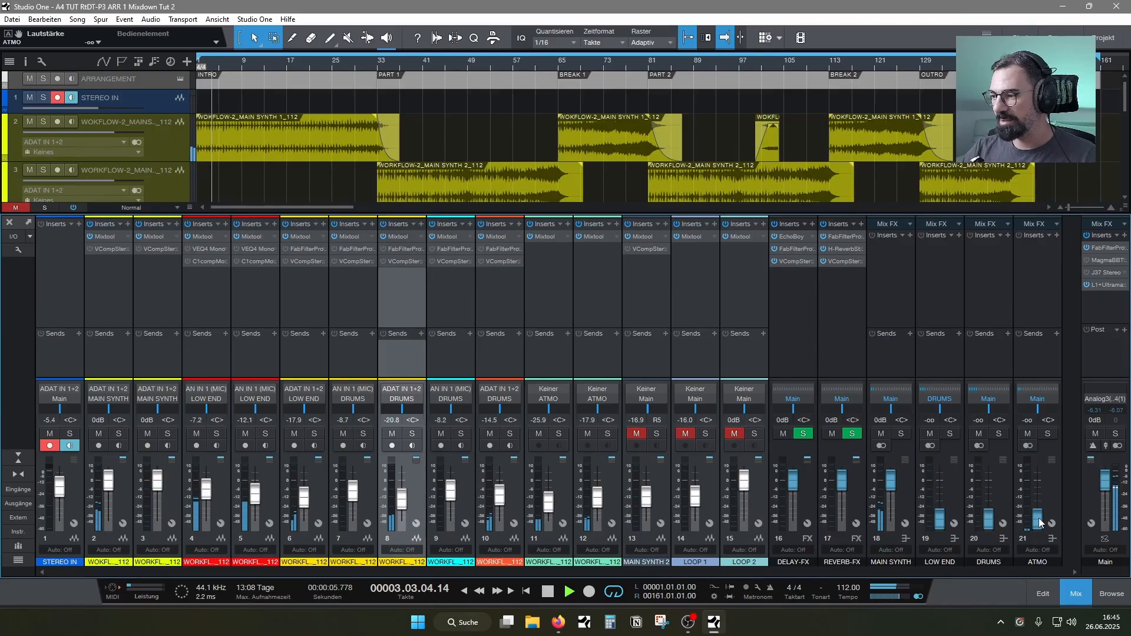
pyautogui.moveTo(1038, 517); pyautogui.dragTo(1040, 497)
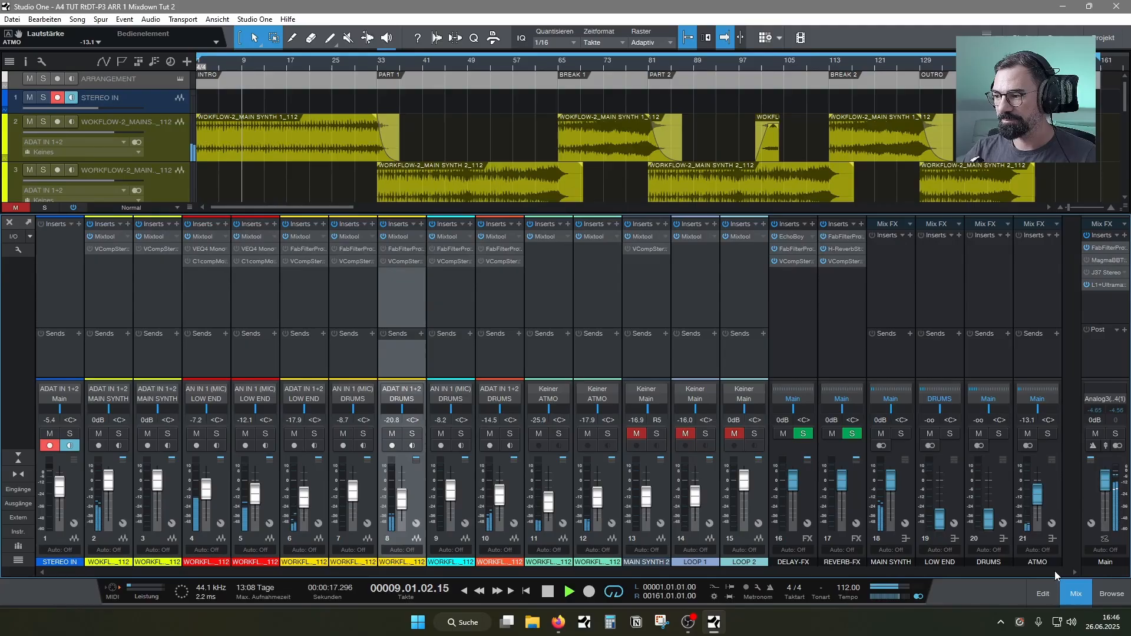
# With the MAIN SYNTH bus muted, set texture channel 11 to -11.2 dB and pull texture channel 12 fully down
pyautogui.click(1079, 598)
pyautogui.moveTo(71, 451)
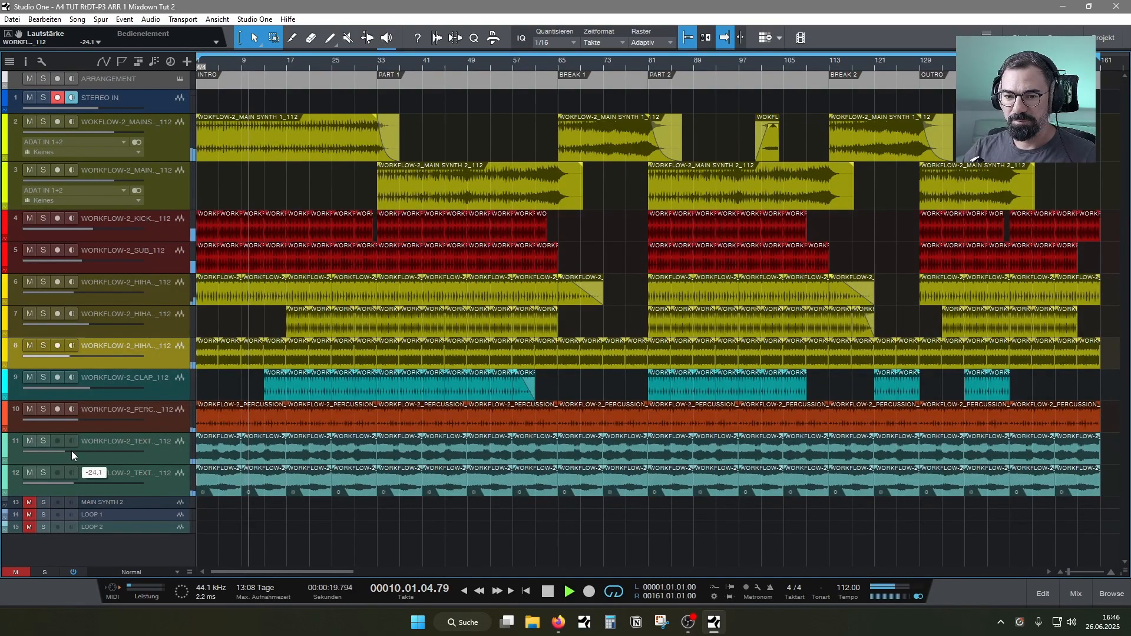
pyautogui.moveTo(72, 450)
pyautogui.mouseDown()
pyautogui.moveTo(100, 450)
pyautogui.moveTo(83, 454)
pyautogui.mouseUp()
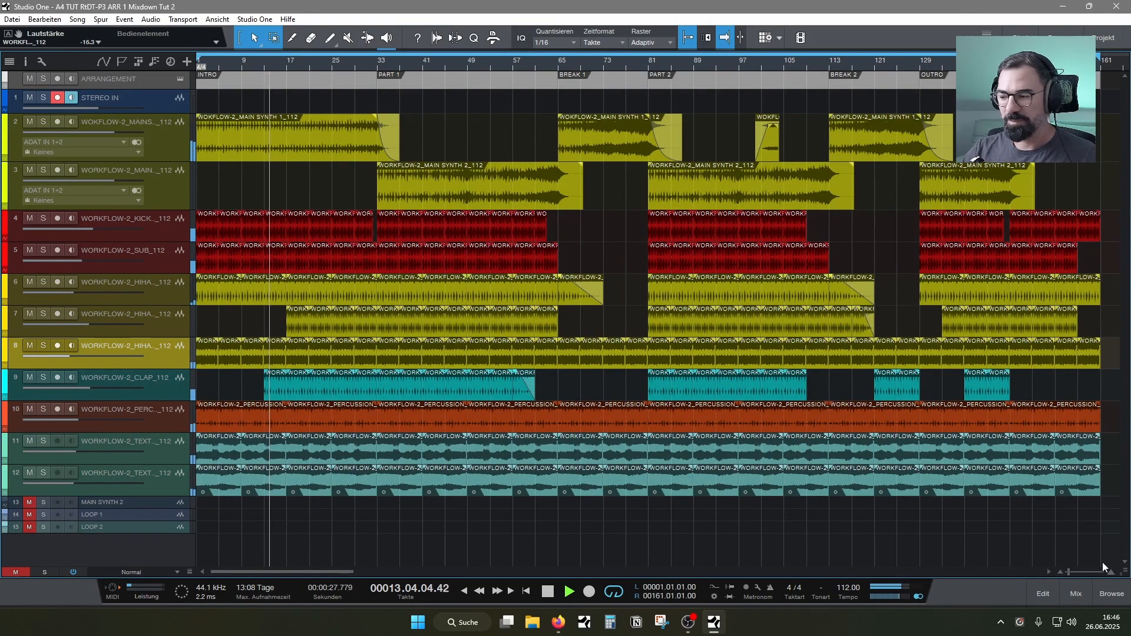
pyautogui.click(1080, 599)
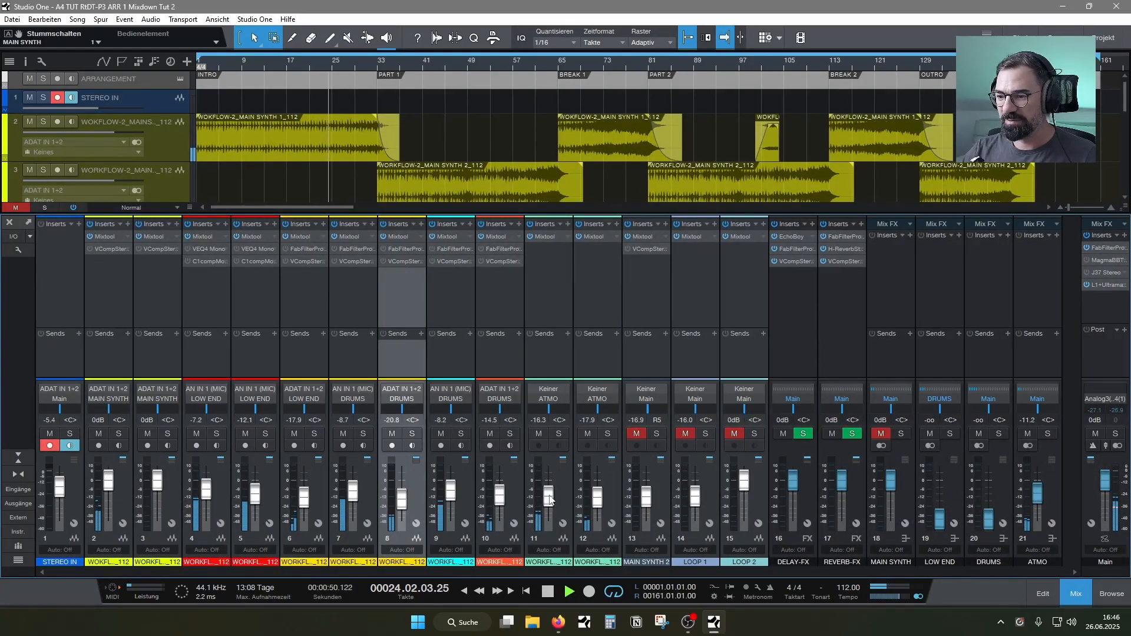
pyautogui.moveTo(549, 500)
pyautogui.mouseDown()
pyautogui.moveTo(601, 492)
pyautogui.moveTo(551, 493)
pyautogui.mouseUp()
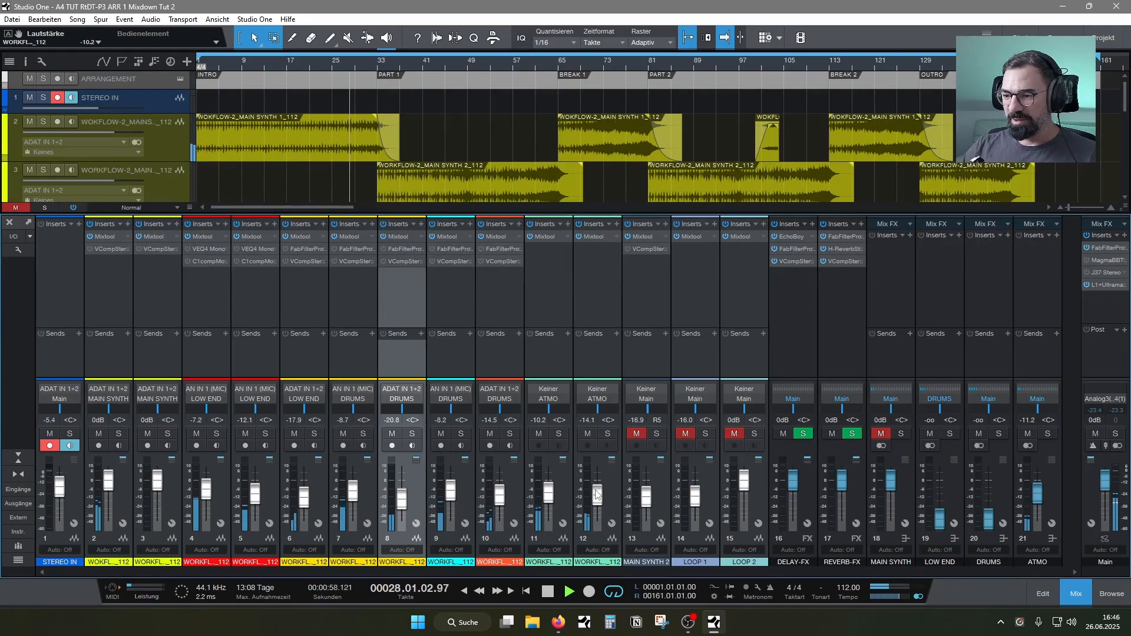
pyautogui.moveTo(597, 495); pyautogui.dragTo(552, 498)
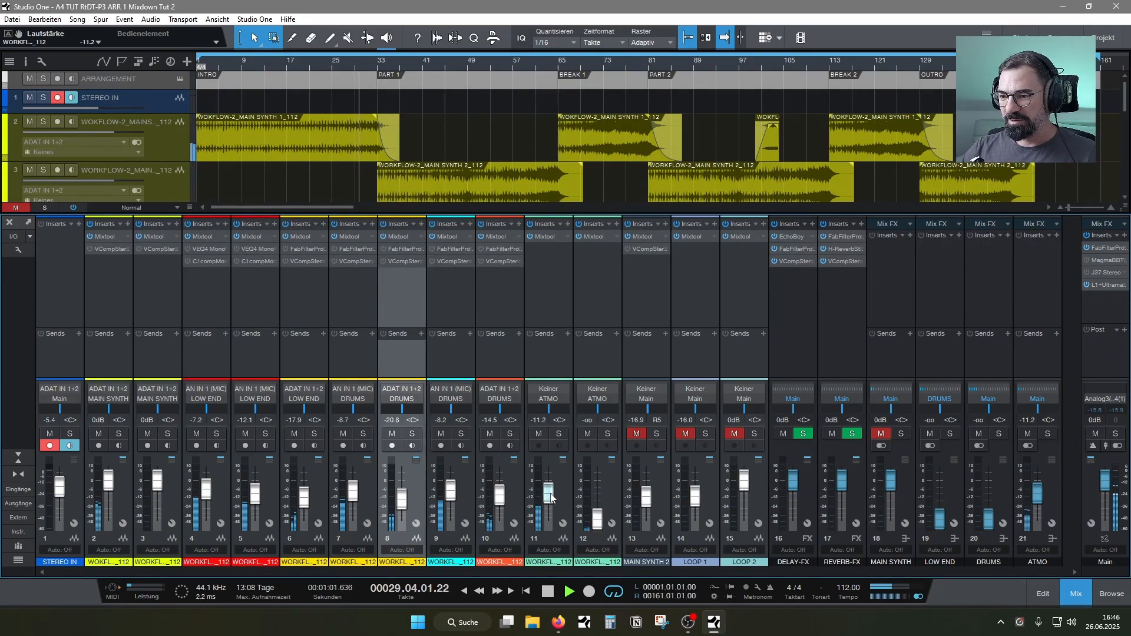
# Insert FilterFreak1 on texture channel 11 and lower its low-pass filter frequency to 462 Hz
pyautogui.click(538, 299)
pyautogui.click(571, 225)
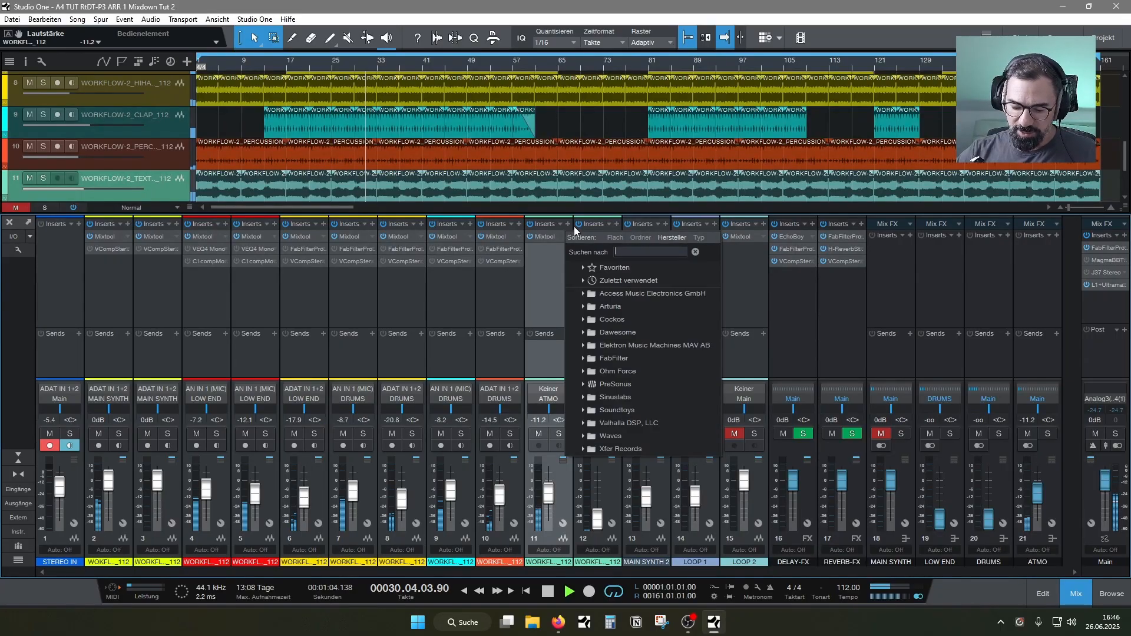
pyautogui.write('fil')
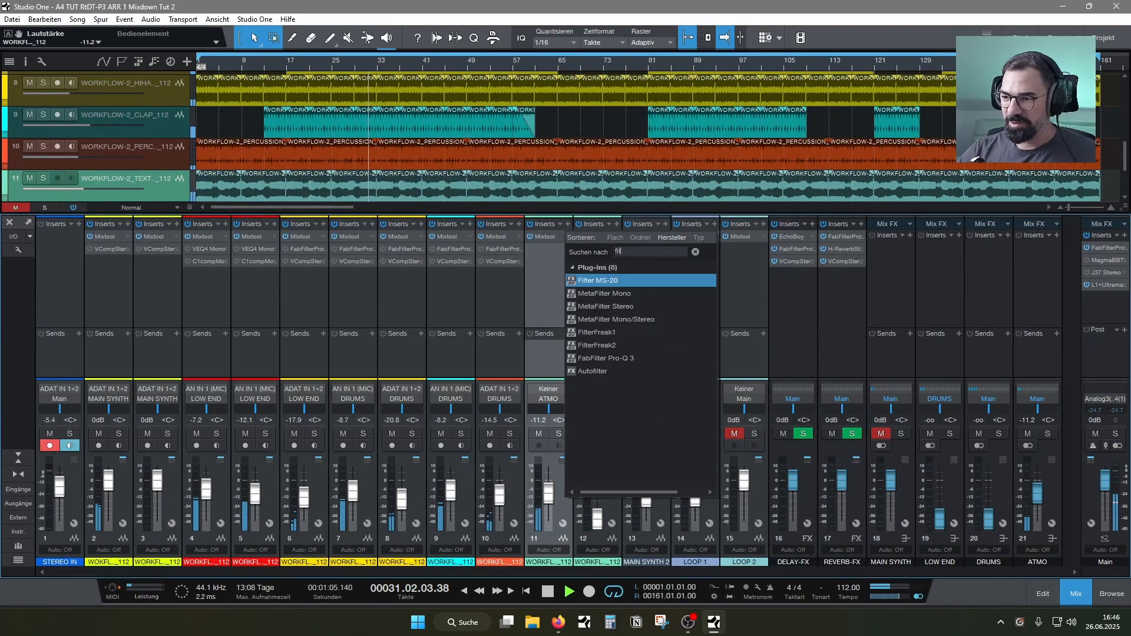
pyautogui.click(606, 335)
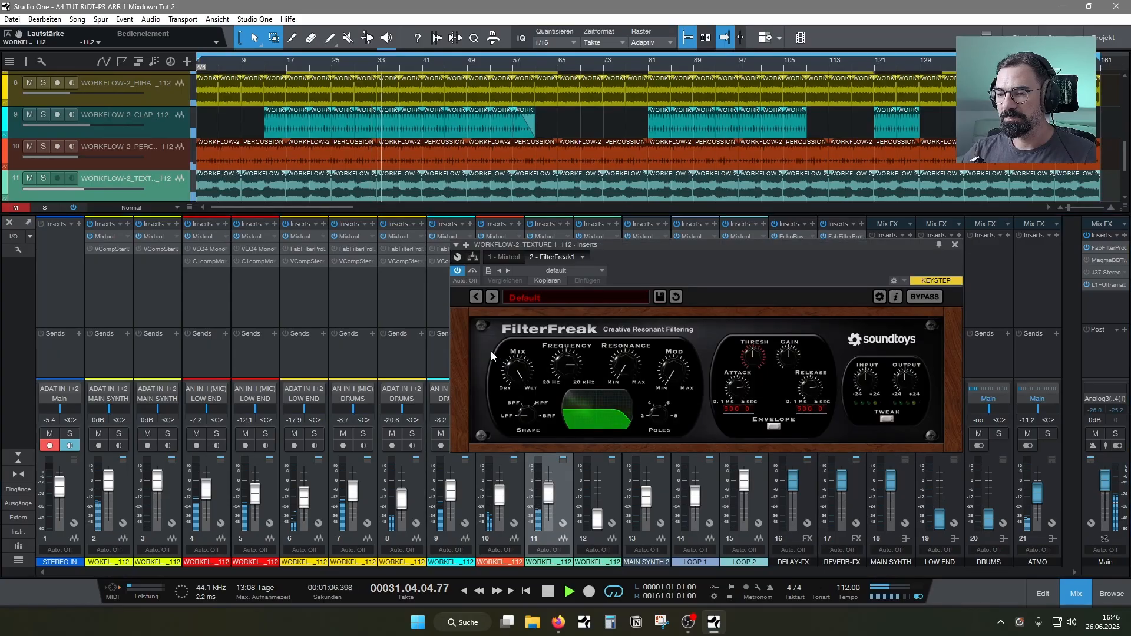
pyautogui.moveTo(560, 370)
pyautogui.mouseDown()
pyautogui.moveTo(556, 390)
pyautogui.moveTo(631, 348)
pyautogui.moveTo(573, 372)
pyautogui.moveTo(573, 359)
pyautogui.mouseUp()
pyautogui.moveTo(645, 272); pyautogui.dragTo(337, 240)
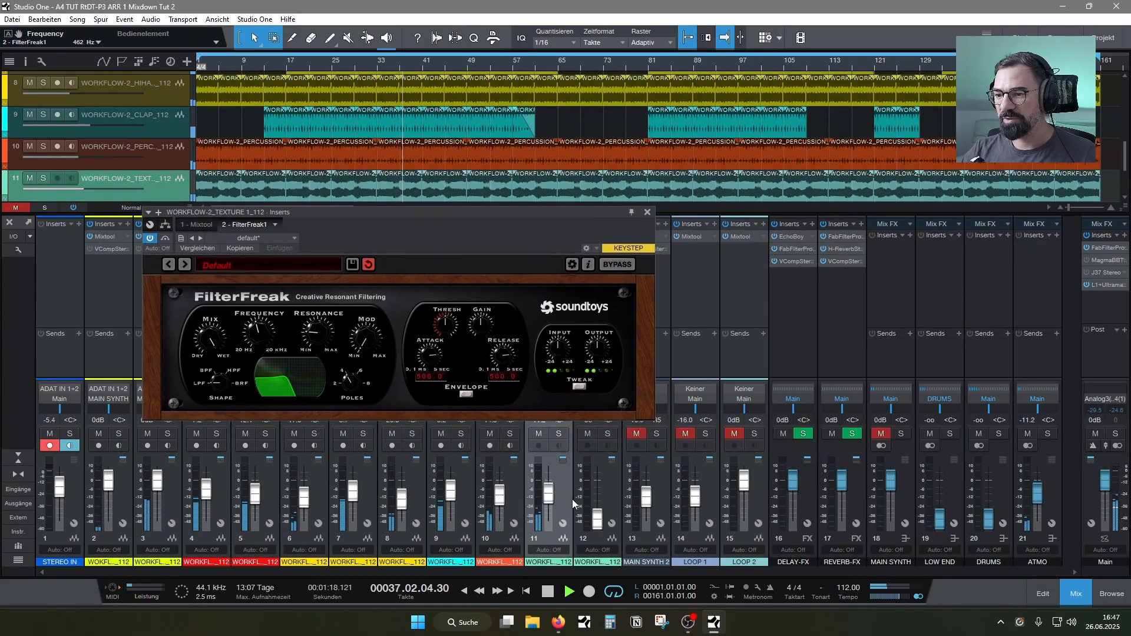
# Raise texture channel 12 to -11.2 dB and channel 11 to -8.7 dB, and close the filter window
pyautogui.moveTo(596, 518); pyautogui.dragTo(552, 494)
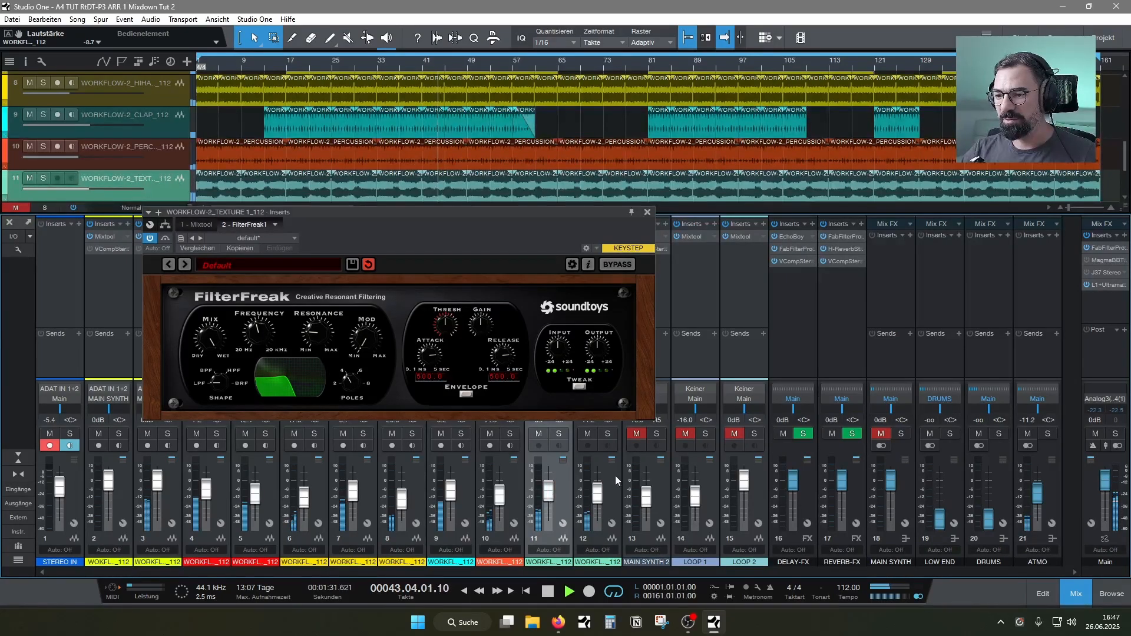
pyautogui.click(646, 212)
# Insert FilterFreak1 on texture channel 12
pyautogui.click(597, 285)
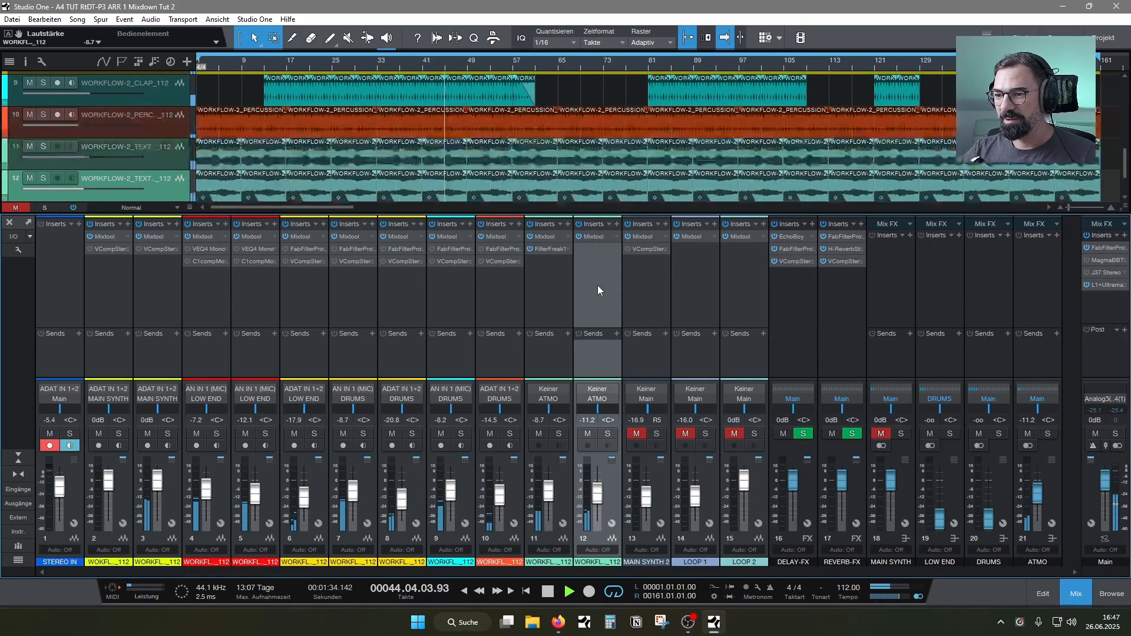
pyautogui.click(617, 224)
pyautogui.write('fil')
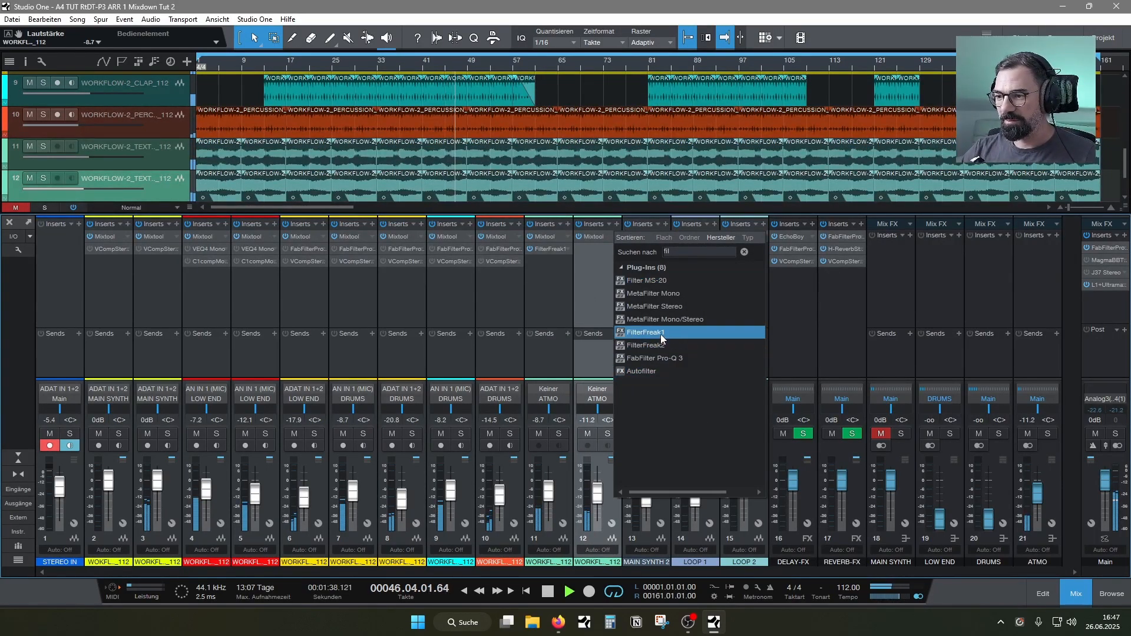
pyautogui.click(664, 347)
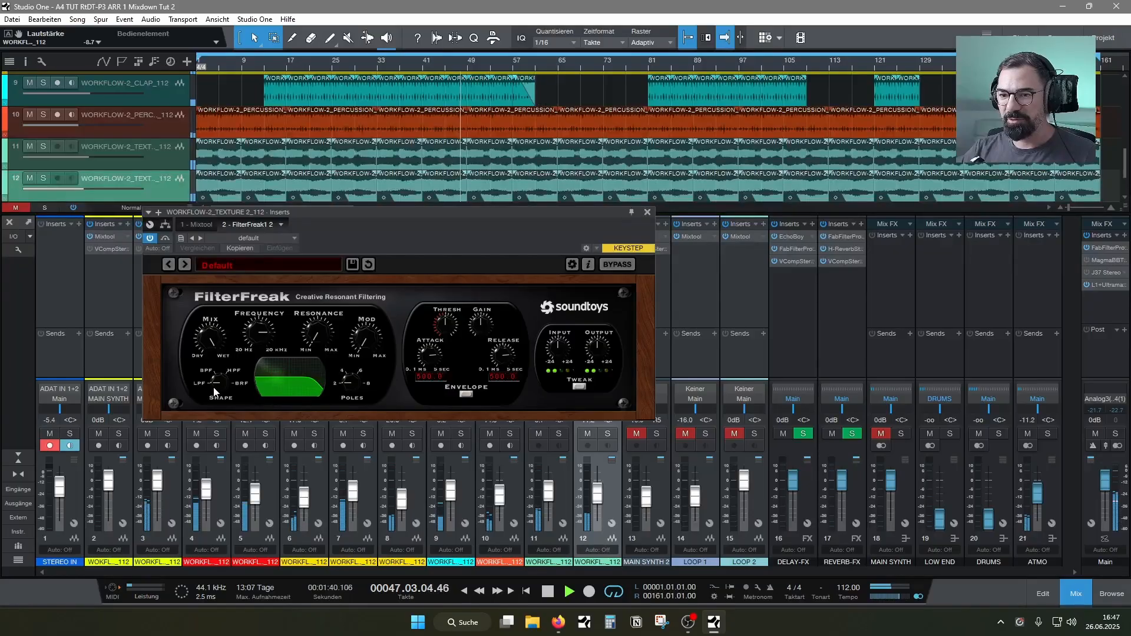
# Set channel 12's FilterFreak to a high-pass shape with 0.0 dB resonance and a frequency of about 1570 Hz
pyautogui.moveTo(218, 385); pyautogui.dragTo(249, 368)
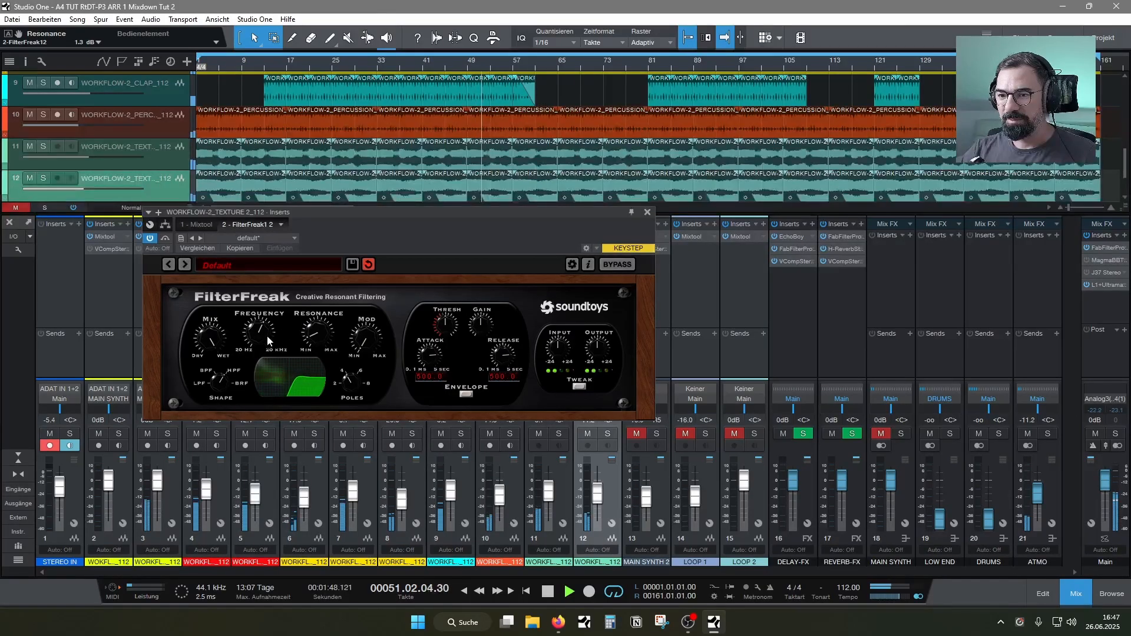
pyautogui.moveTo(219, 404); pyautogui.dragTo(216, 412)
pyautogui.moveTo(259, 334)
pyautogui.mouseDown()
pyautogui.moveTo(265, 305)
pyautogui.moveTo(267, 334)
pyautogui.moveTo(270, 320)
pyautogui.mouseUp()
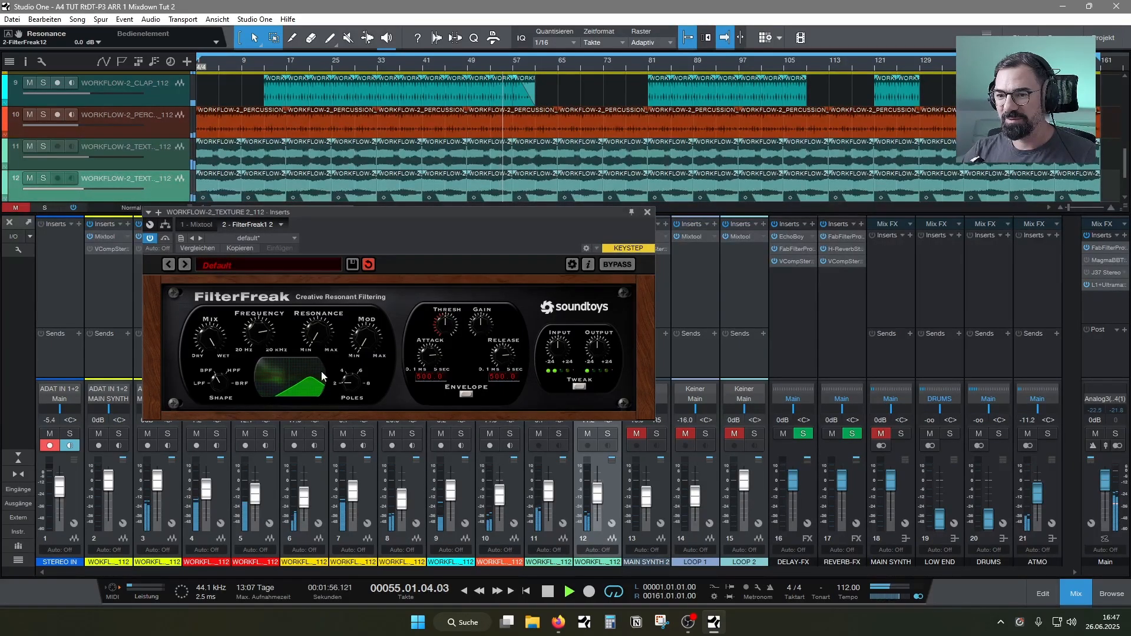
pyautogui.click(230, 369)
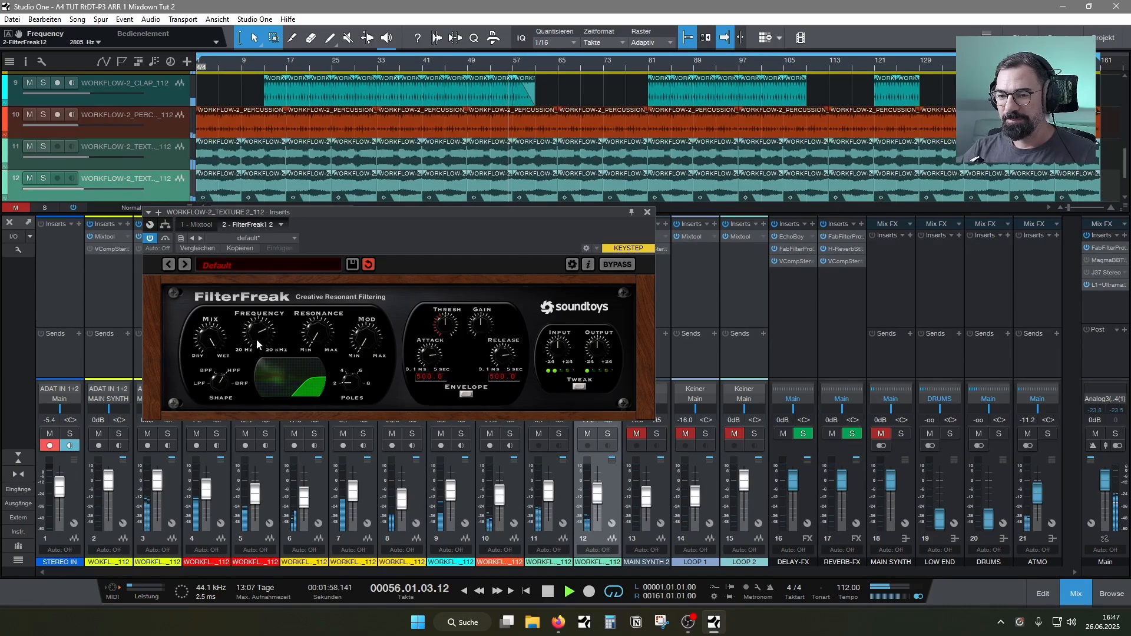
pyautogui.moveTo(256, 338); pyautogui.dragTo(302, 288)
pyautogui.moveTo(318, 215); pyautogui.dragTo(340, 238)
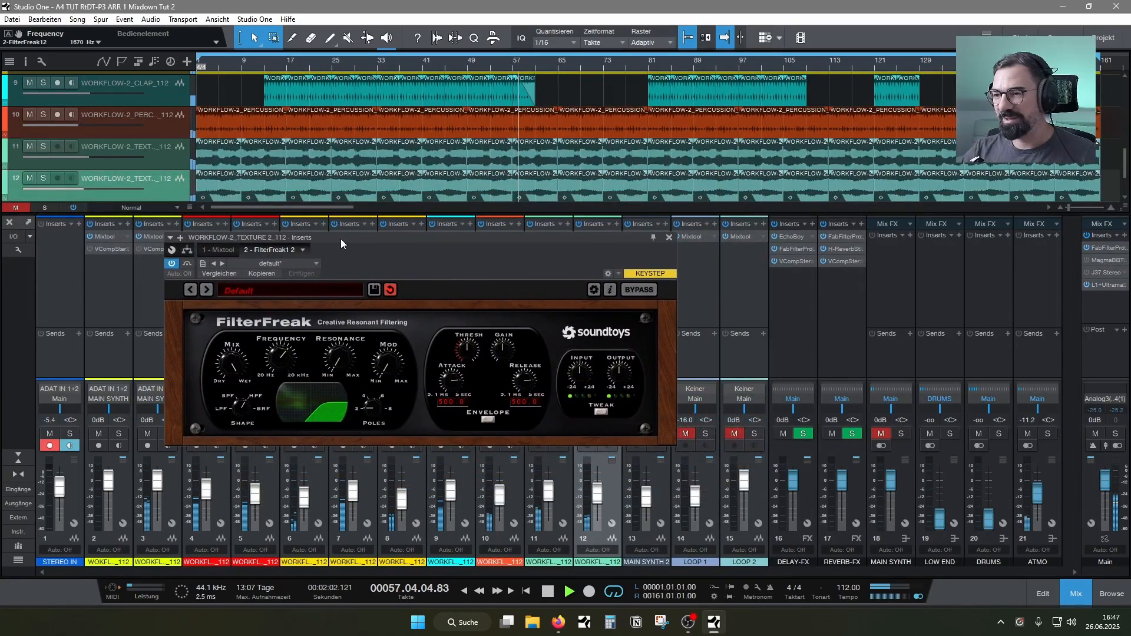
# Raise the resonance of texture channel 12's FilterFreak to 1.4 dB and fine-tune its high-pass frequency to about 1611 Hz
pyautogui.moveTo(284, 346); pyautogui.dragTo(280, 355)
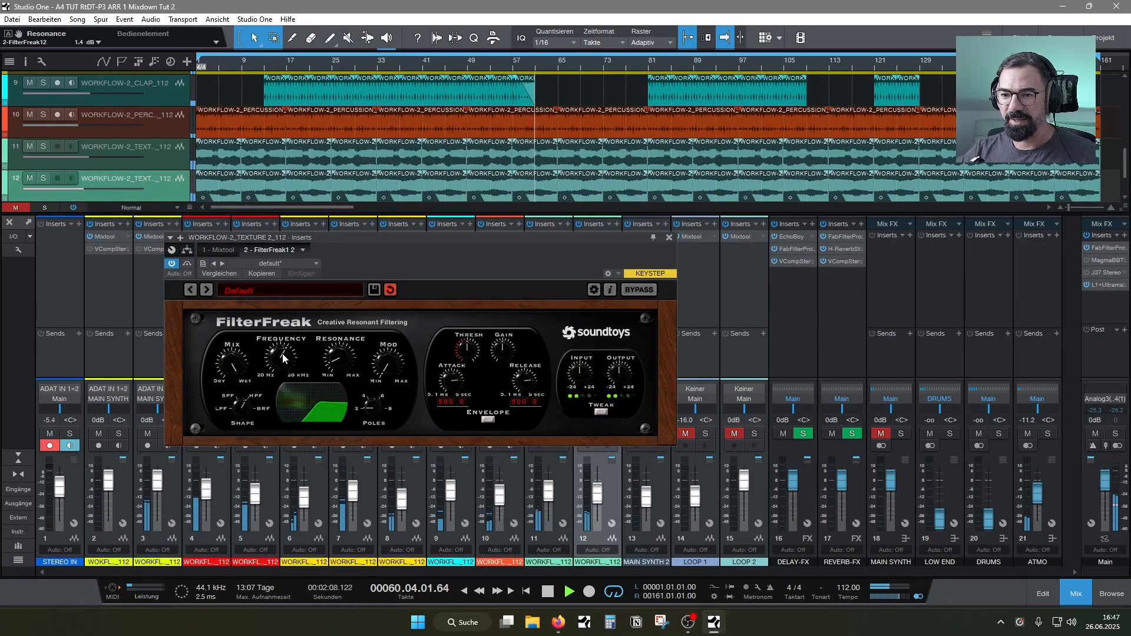
pyautogui.moveTo(377, 257); pyautogui.dragTo(374, 250)
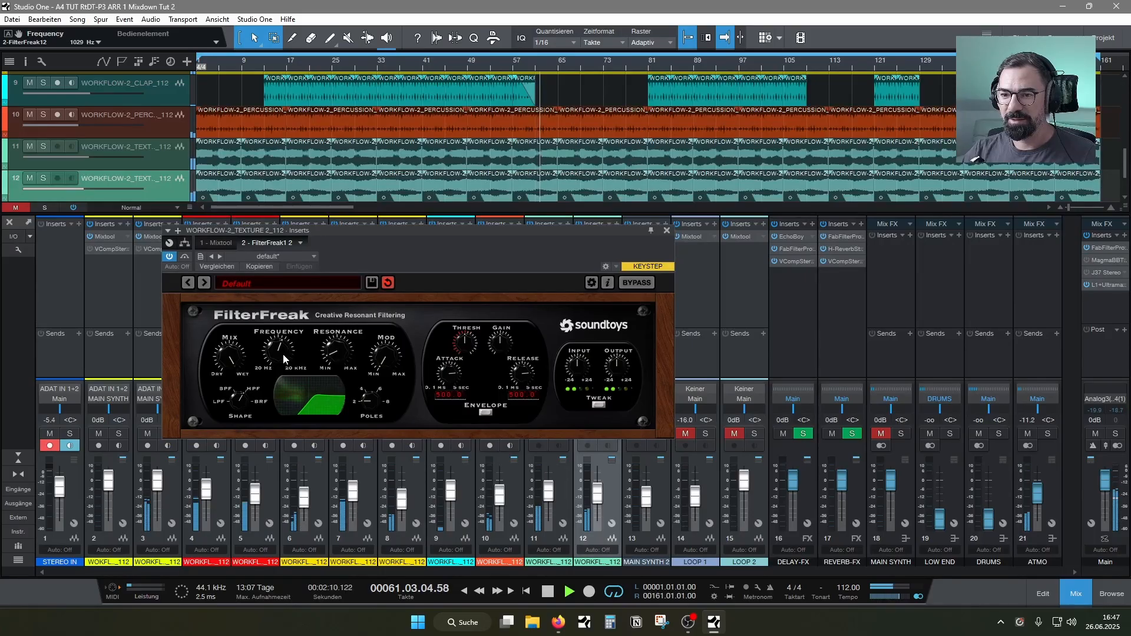
pyautogui.moveTo(284, 354); pyautogui.dragTo(309, 404)
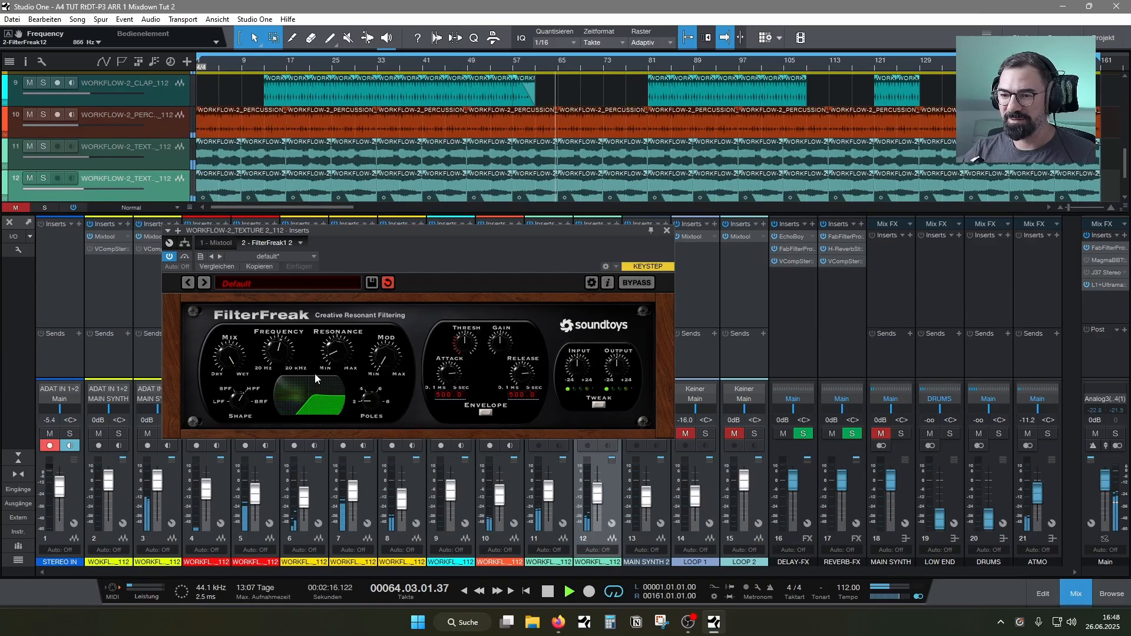
pyautogui.scroll(1, 283, 348)
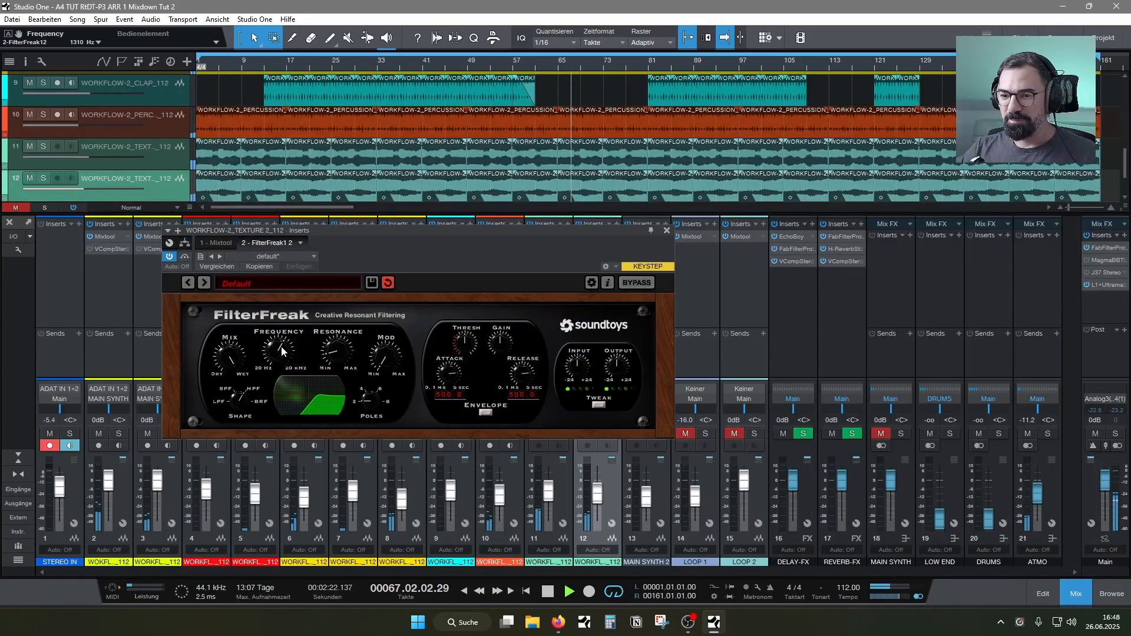
pyautogui.moveTo(276, 350); pyautogui.dragTo(278, 354)
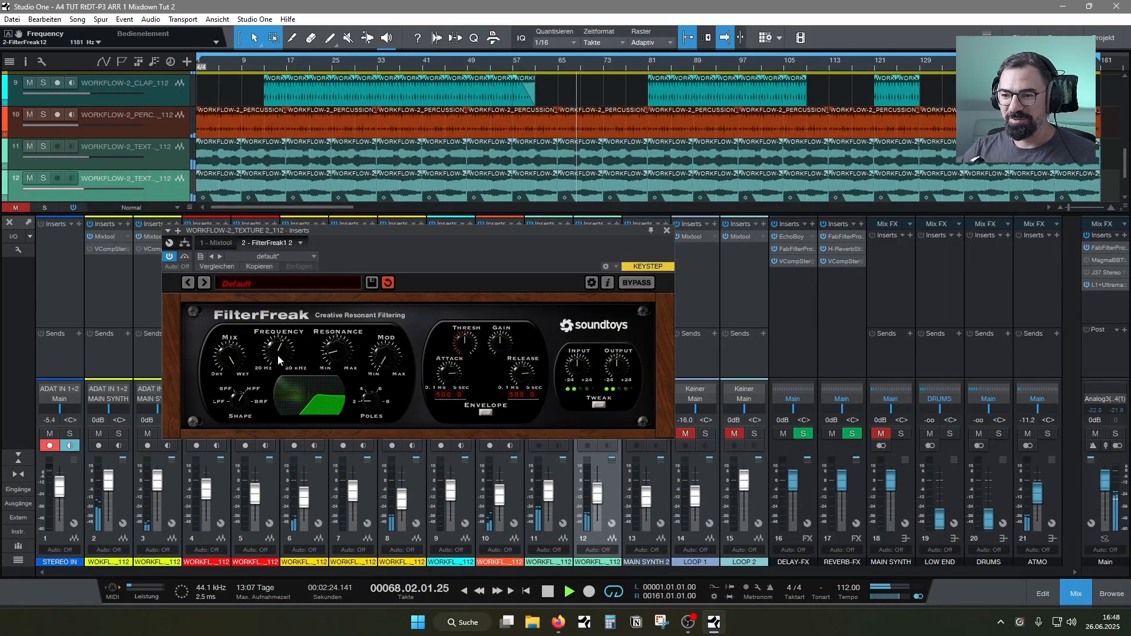
pyautogui.moveTo(341, 234); pyautogui.dragTo(341, 232)
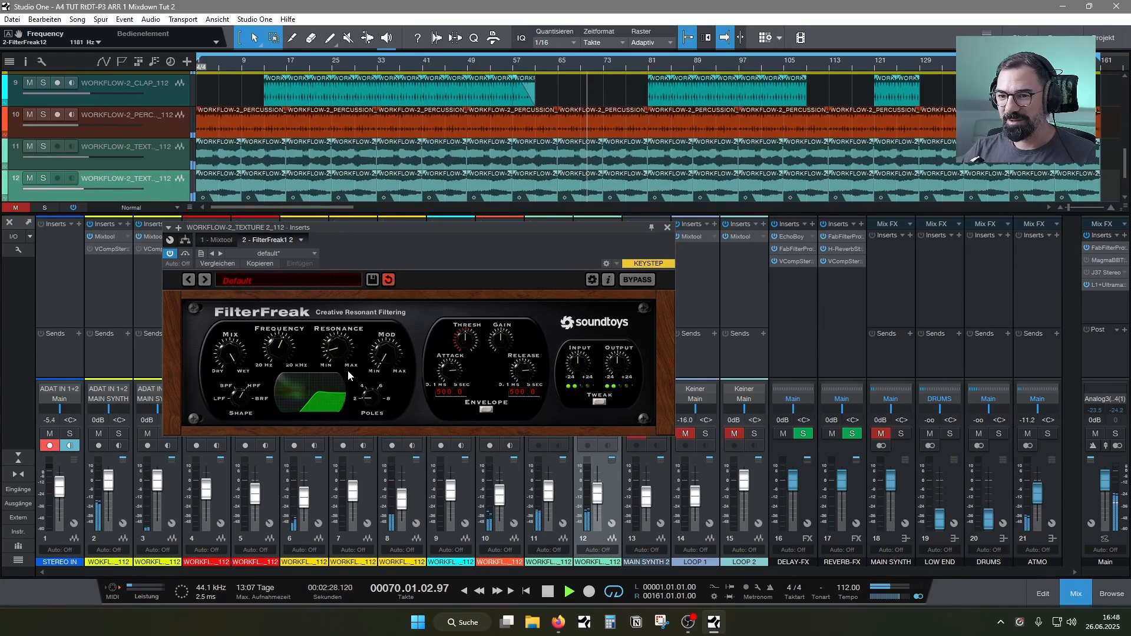
pyautogui.moveTo(374, 248); pyautogui.dragTo(380, 248)
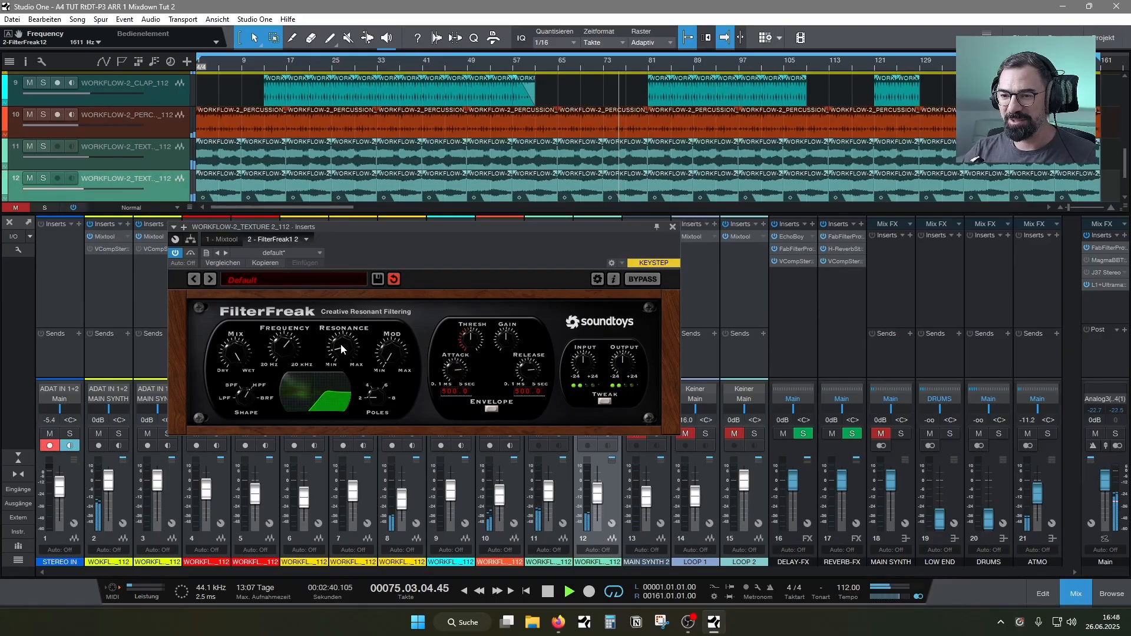
# Raise texture channel 11 to -5.8 dB and insert H-Delay Stereo on it
pyautogui.moveTo(548, 486); pyautogui.dragTo(548, 483)
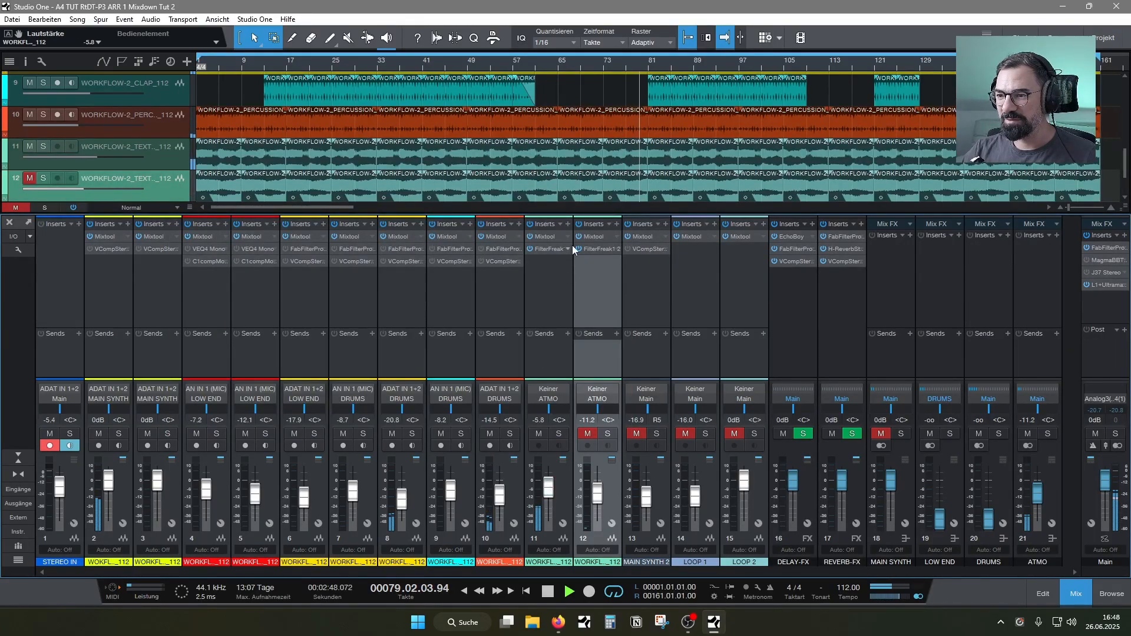
pyautogui.click(570, 225)
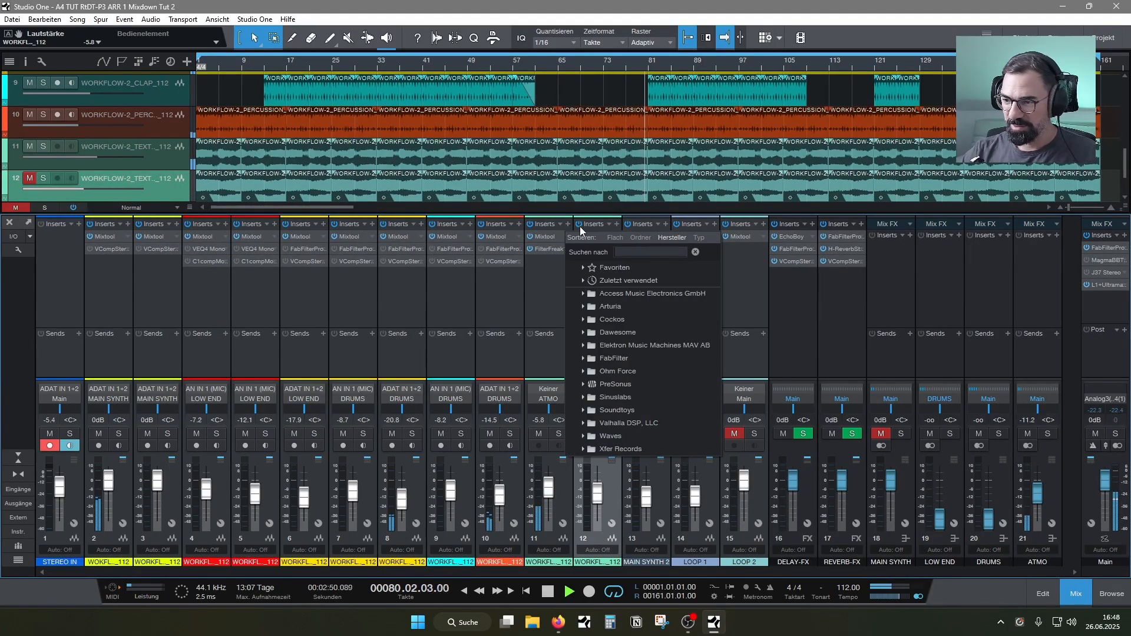
pyautogui.write('dela')
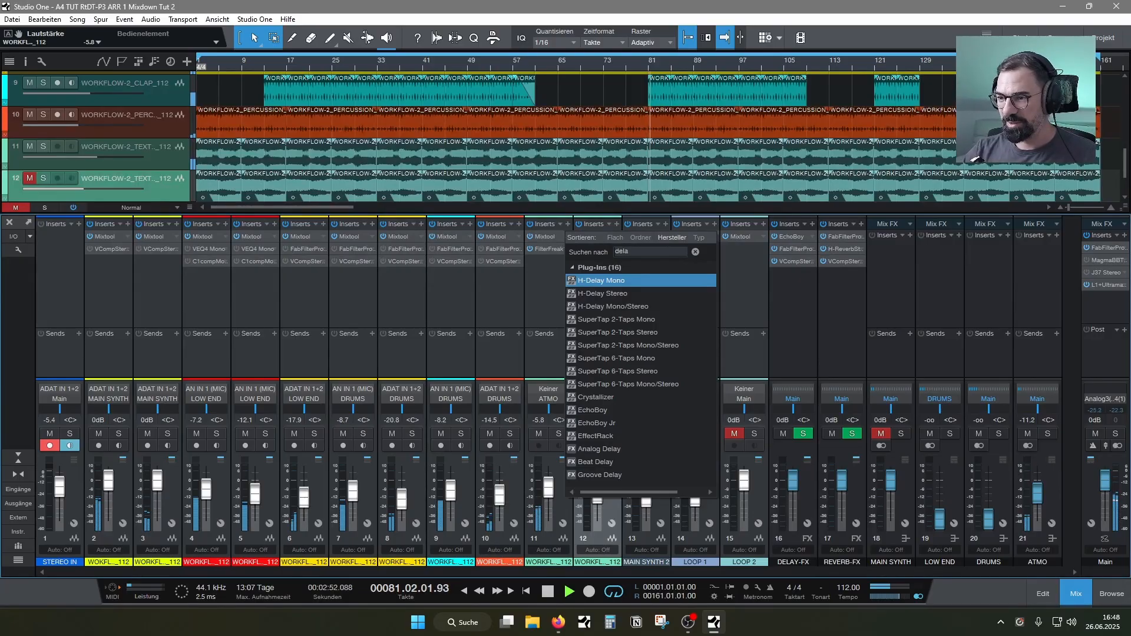
pyautogui.doubleClick(613, 294)
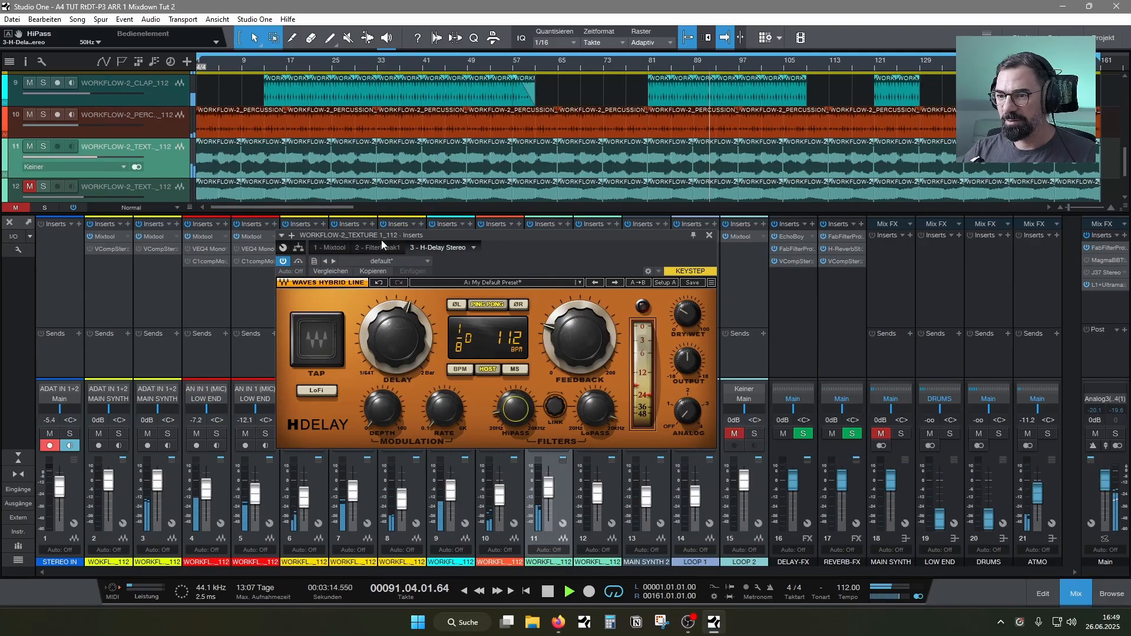
# Toggle texture channel 11 between mono and stereo, ending on the stereo input ADAT IN 1+2, and set the H-Delay mix to 30
pyautogui.moveTo(450, 236); pyautogui.dragTo(487, 237)
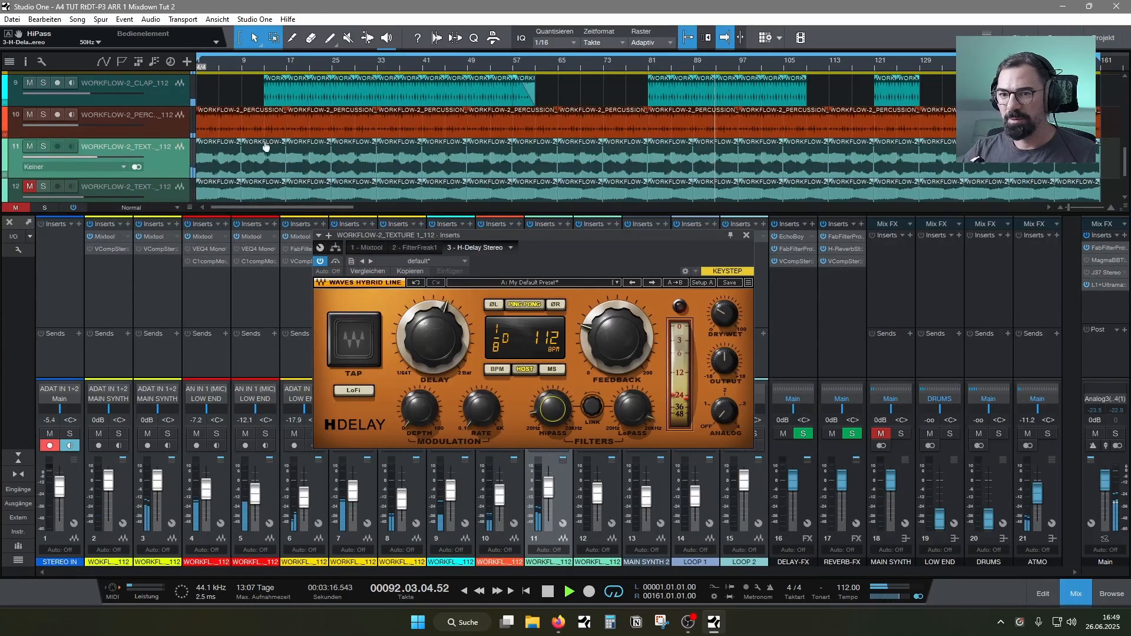
pyautogui.click(137, 167)
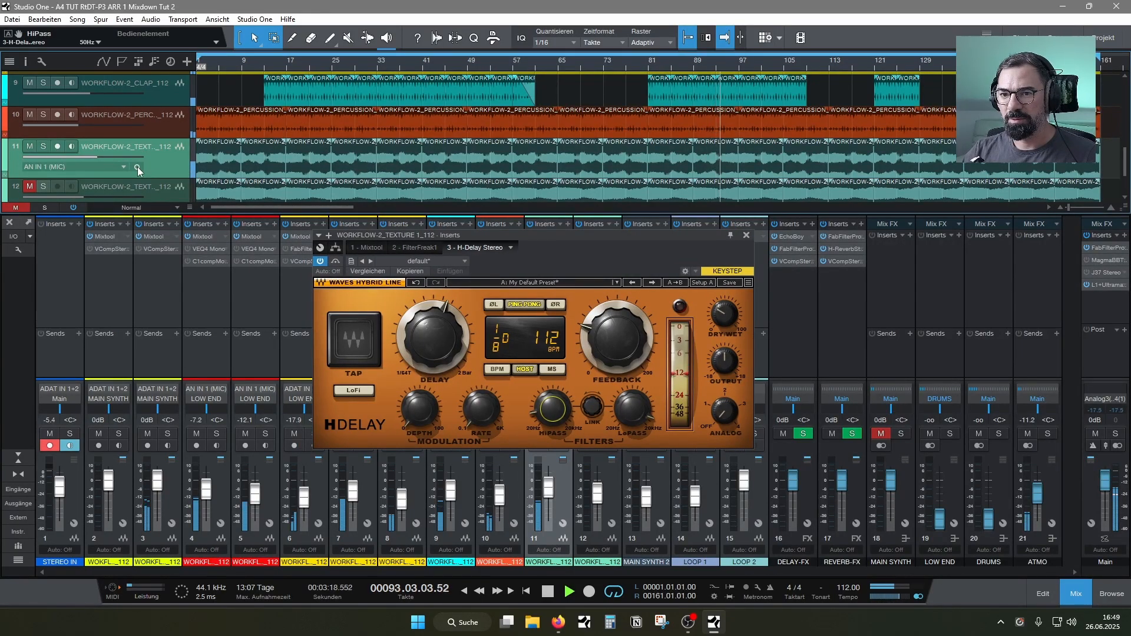
pyautogui.click(136, 168)
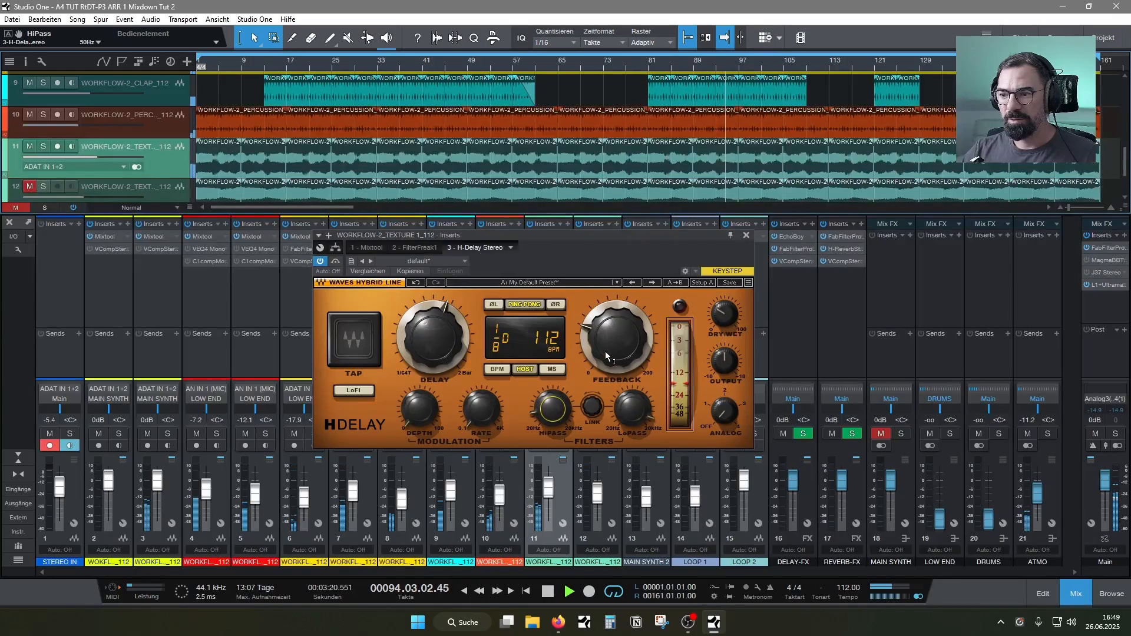
pyautogui.click(728, 318)
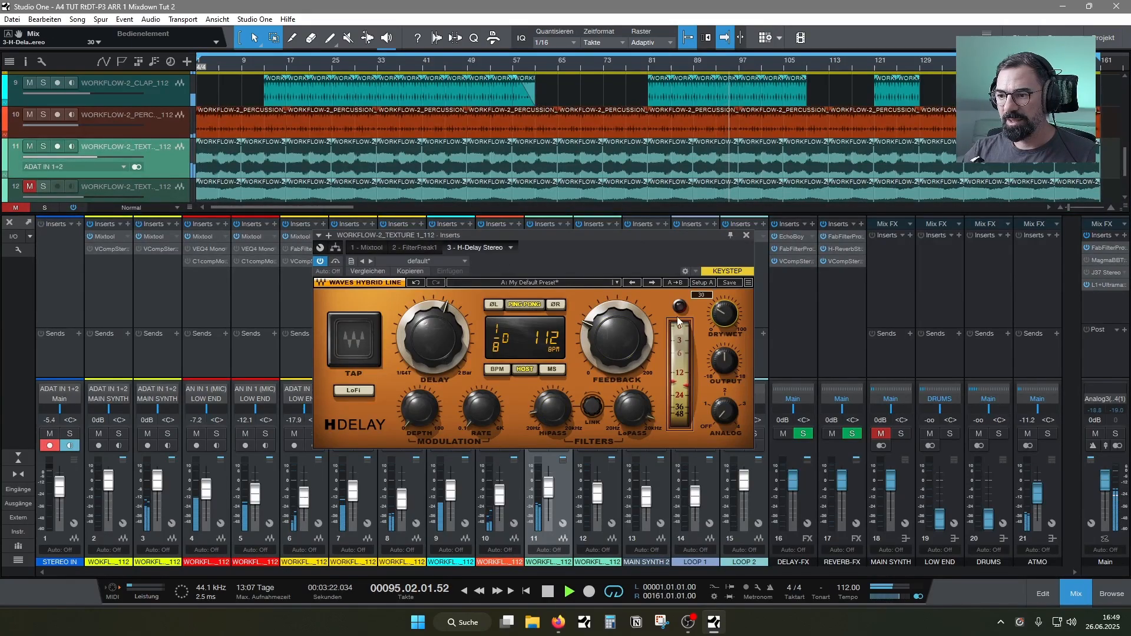
# Raise the low-pass frequency of texture channel 11's FilterFreak to about 723 Hz
pyautogui.click(419, 247)
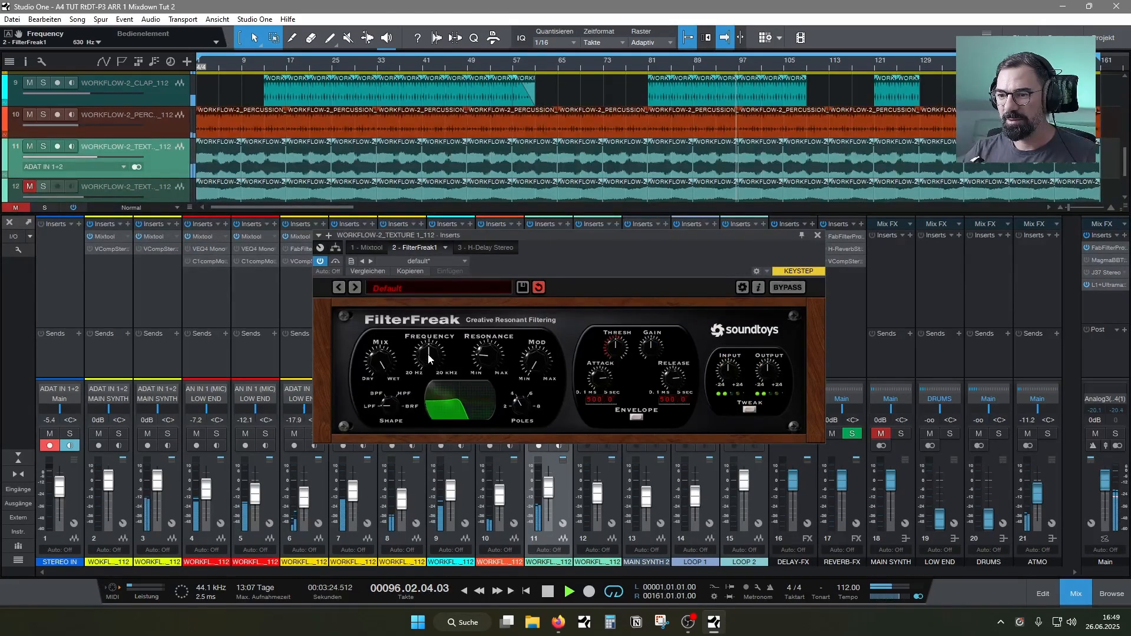
pyautogui.scroll(2, 429, 358)
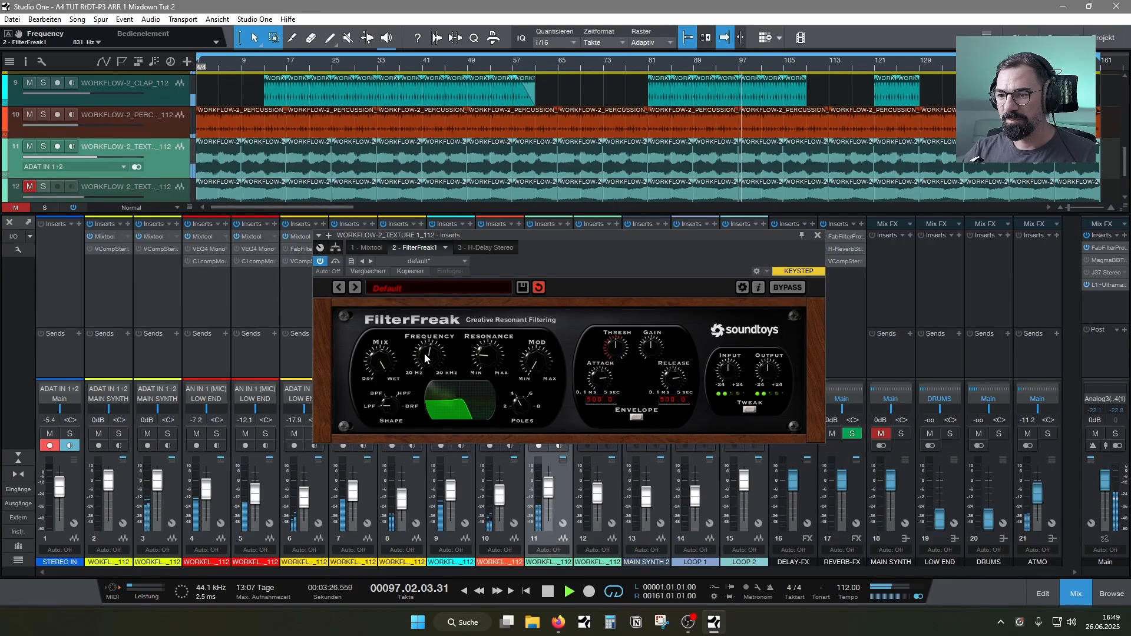
pyautogui.scroll(4, 430, 351)
pyautogui.moveTo(432, 347)
pyautogui.mouseDown()
pyautogui.moveTo(430, 365)
pyautogui.moveTo(431, 354)
pyautogui.mouseUp()
# Switch channel 11's FilterFreak to LFO modulation with a depth of 0.15 and a rate of 0.09 Hz, and close its window
pyautogui.click(636, 417)
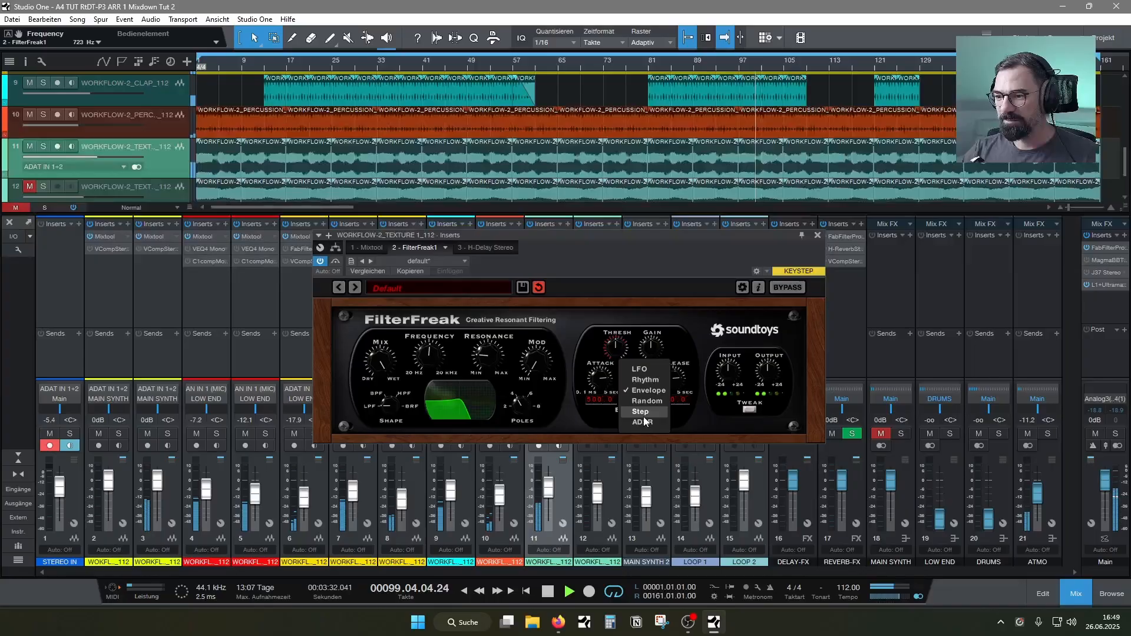
pyautogui.click(642, 372)
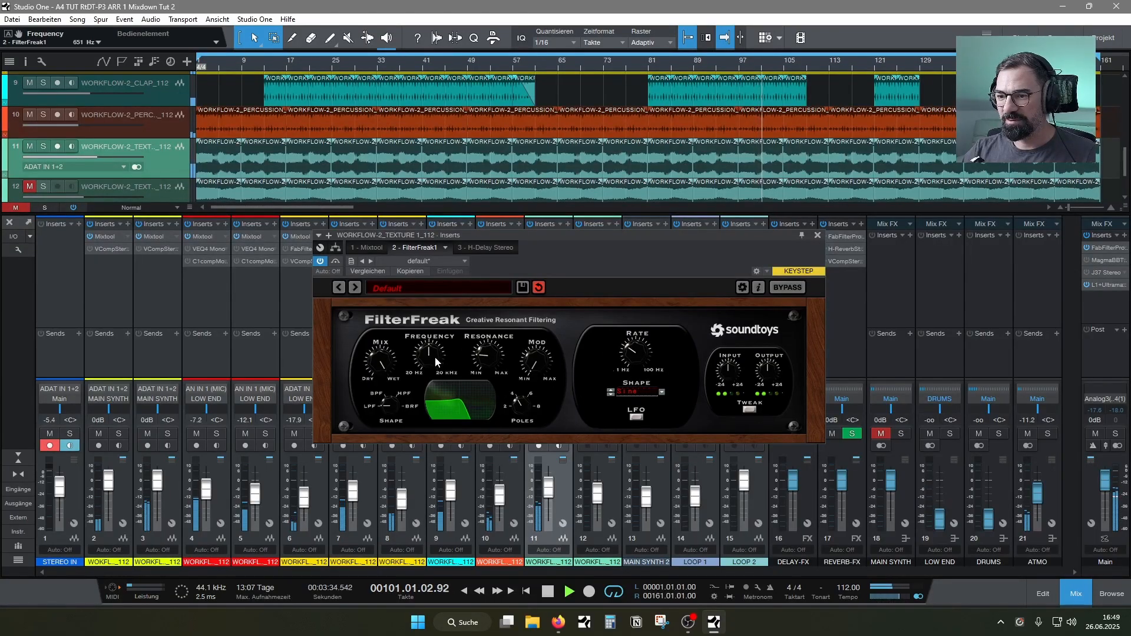
pyautogui.click(540, 351)
pyautogui.moveTo(539, 351); pyautogui.dragTo(547, 358)
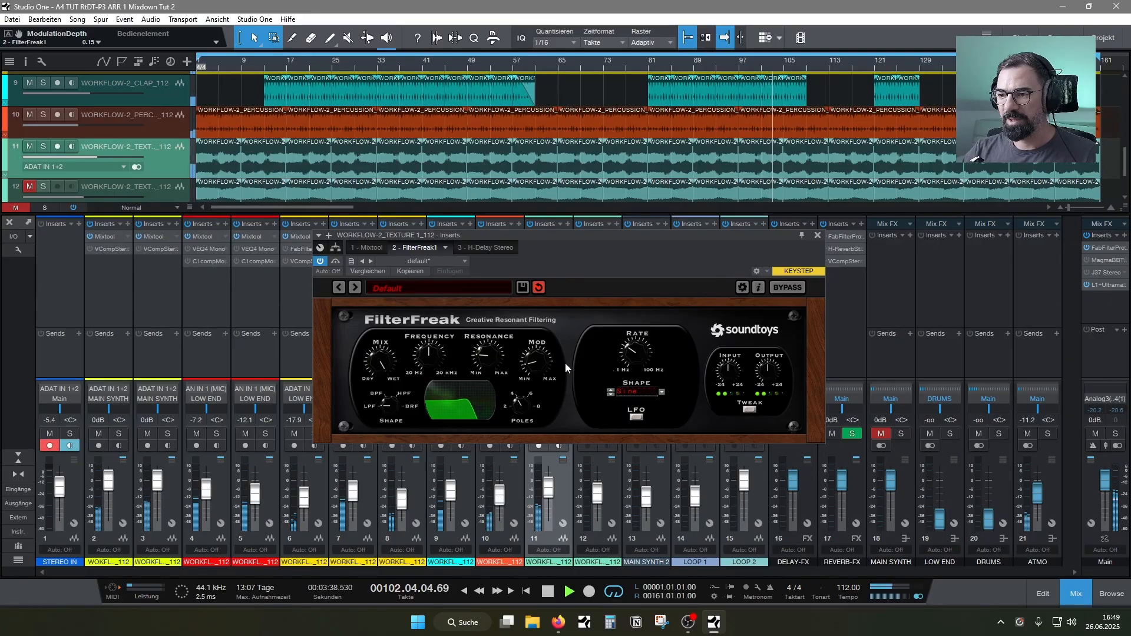
pyautogui.click(634, 355)
pyautogui.moveTo(631, 358); pyautogui.dragTo(619, 365)
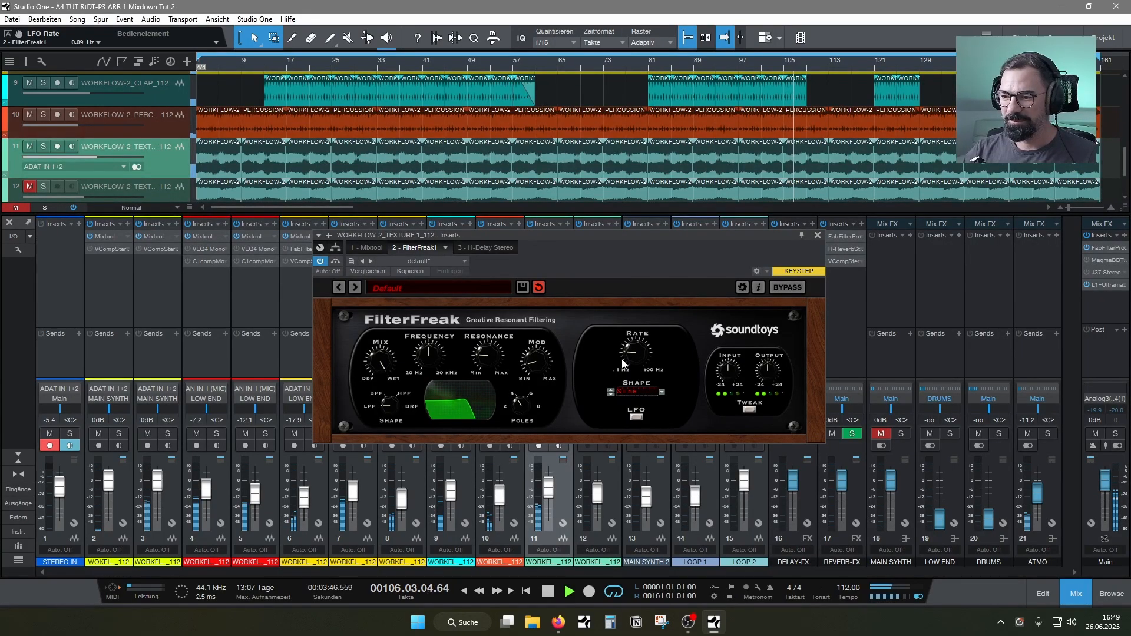
pyautogui.moveTo(547, 244); pyautogui.dragTo(573, 222)
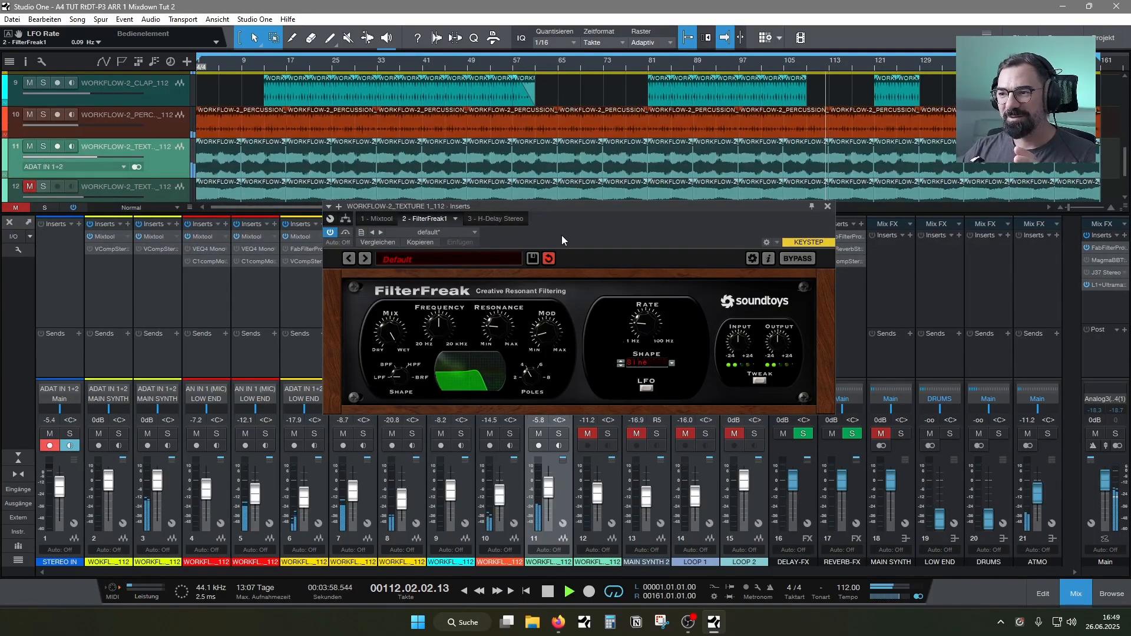
pyautogui.click(827, 206)
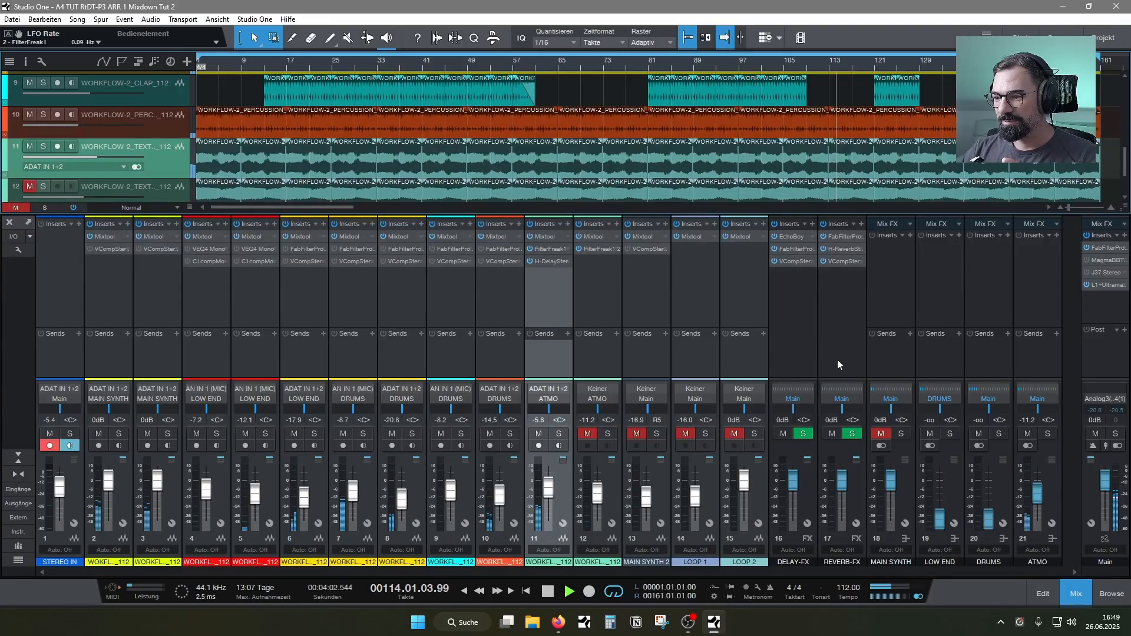
# Unmute texture channel 12 and lower texture channel 11 to -6.3 dB
pyautogui.click(587, 434)
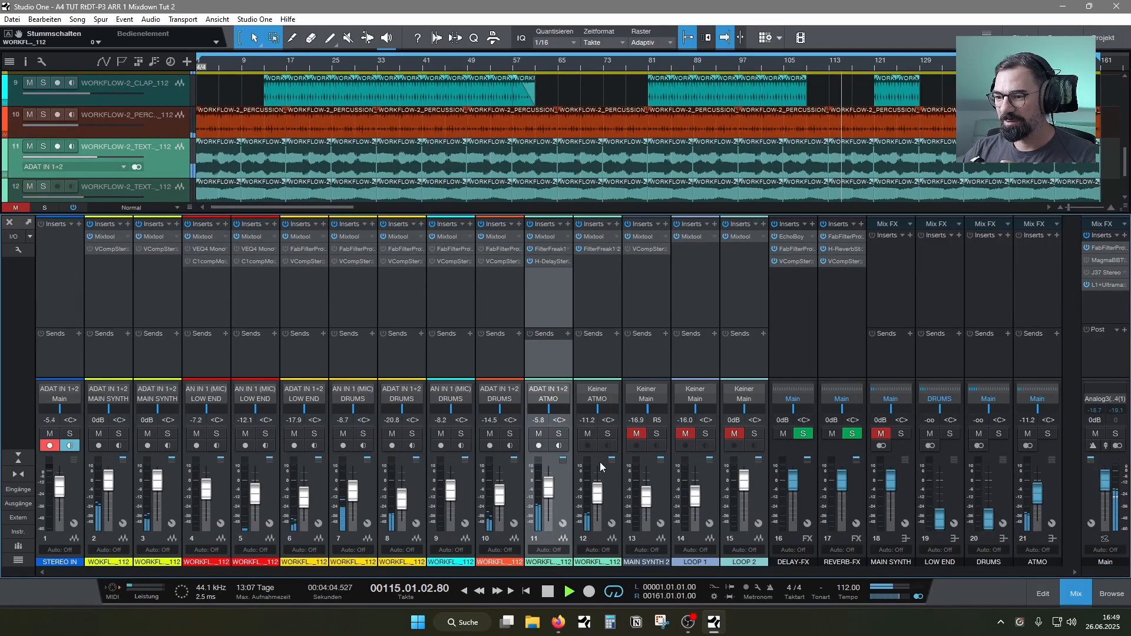
pyautogui.moveTo(553, 488); pyautogui.dragTo(550, 495)
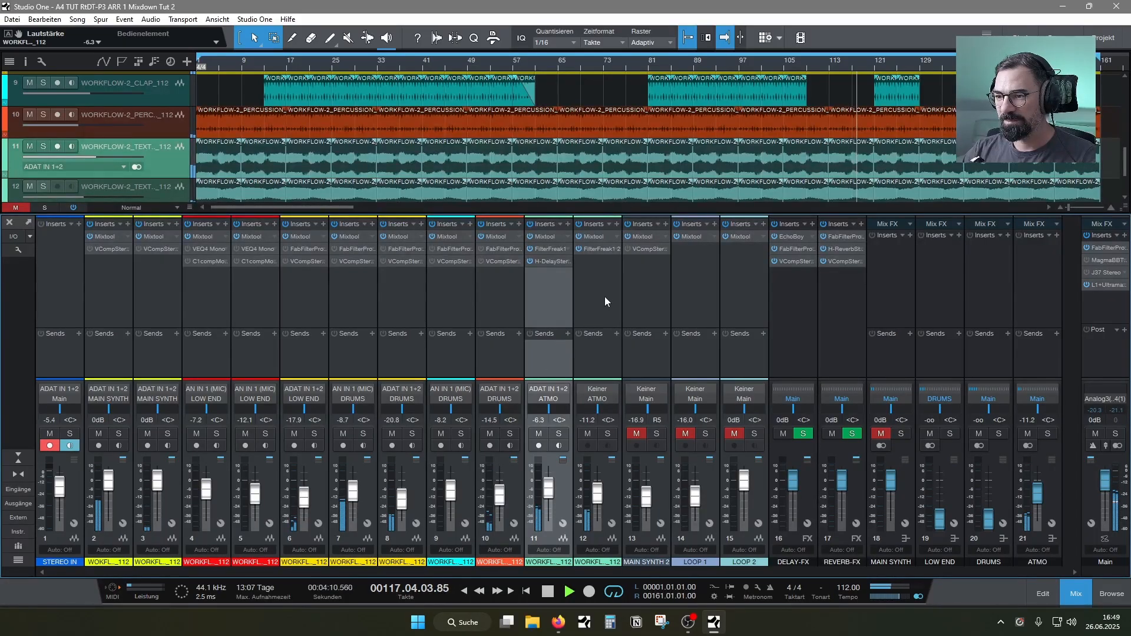
# Switch texture channel 12's FilterFreak to Rhythm modulation with a depth of 0.10 and a 1/2 dot rhythm
pyautogui.rightClick(594, 251)
pyautogui.click(605, 263)
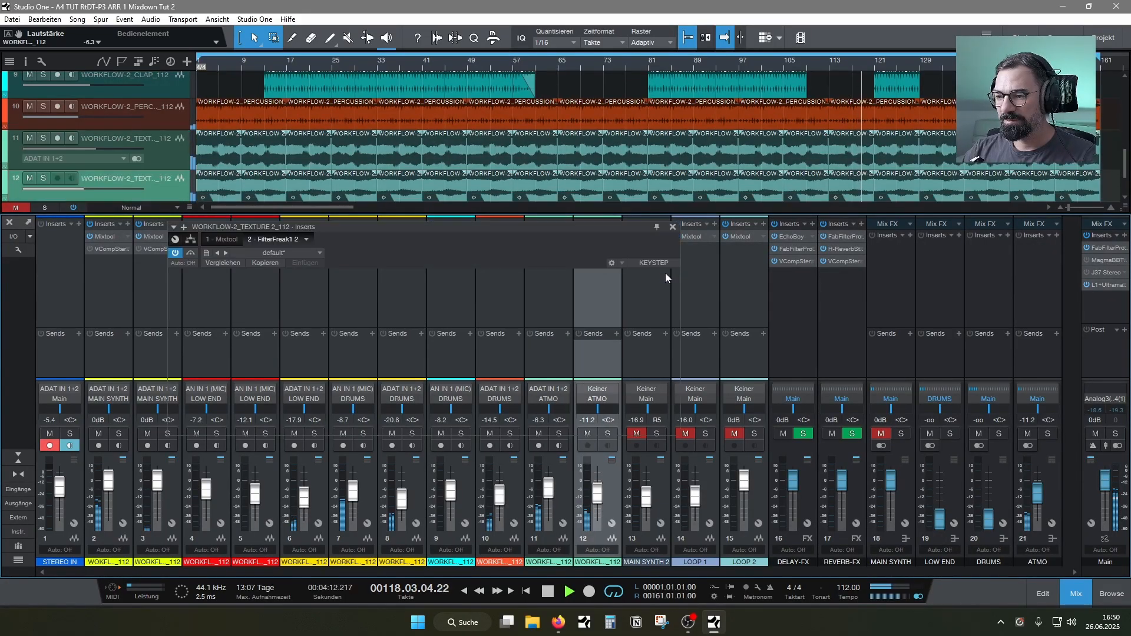
pyautogui.click(498, 407)
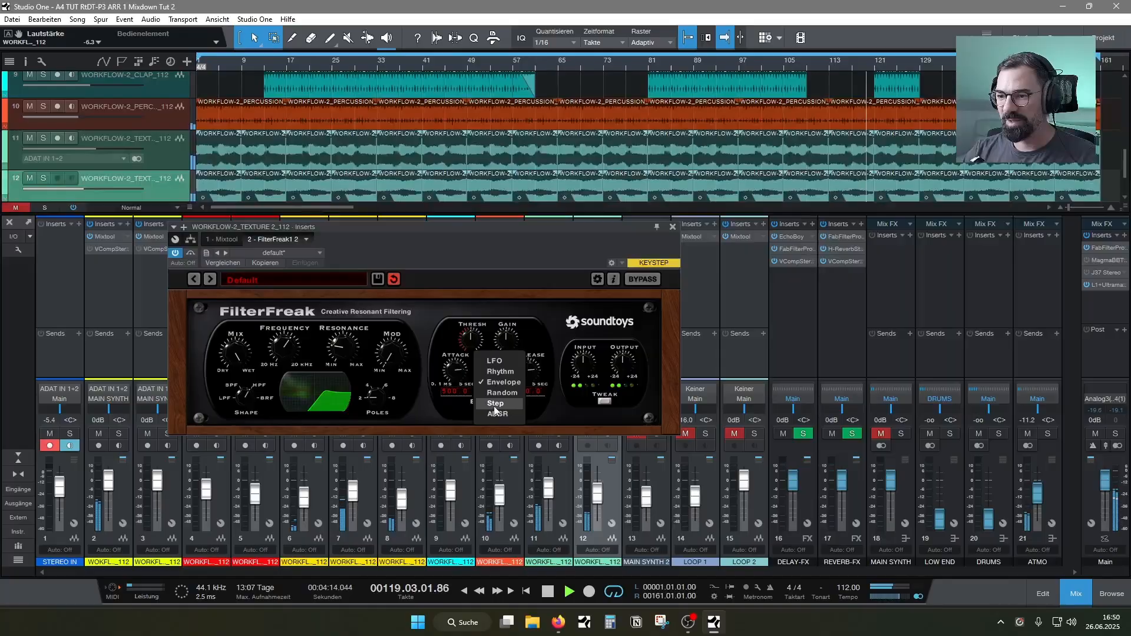
pyautogui.click(505, 372)
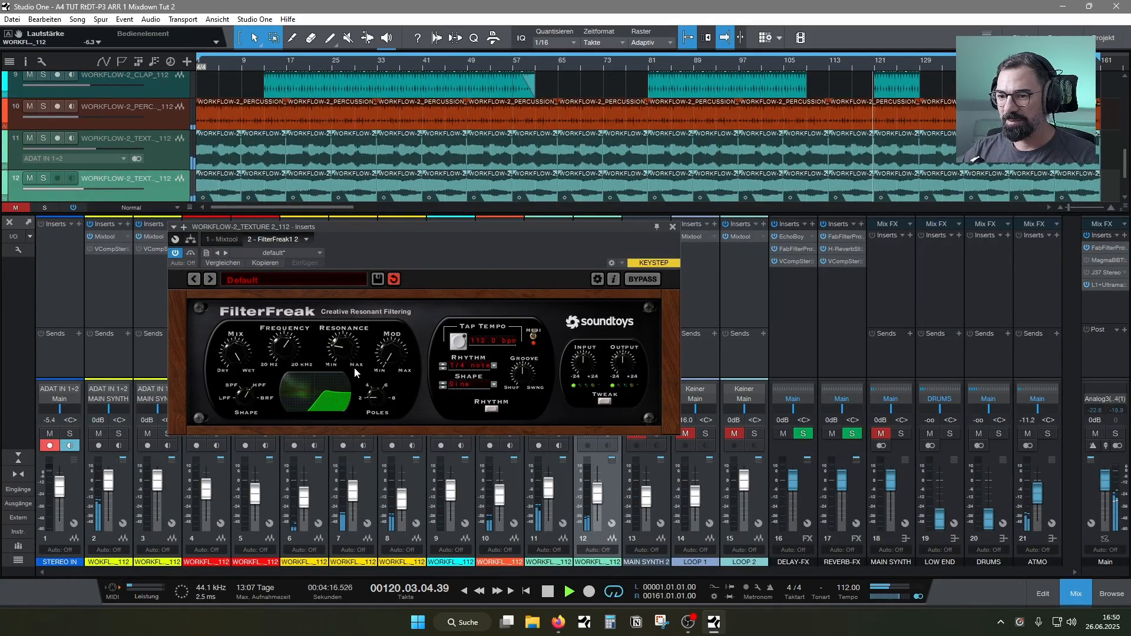
pyautogui.moveTo(386, 348); pyautogui.dragTo(388, 341)
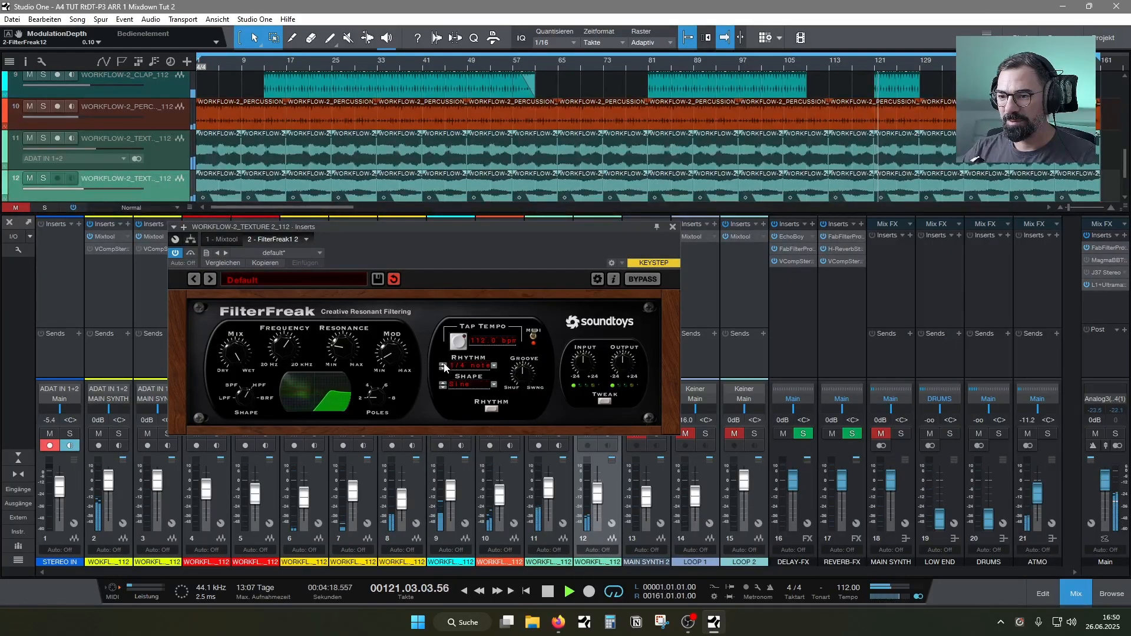
pyautogui.click(465, 365)
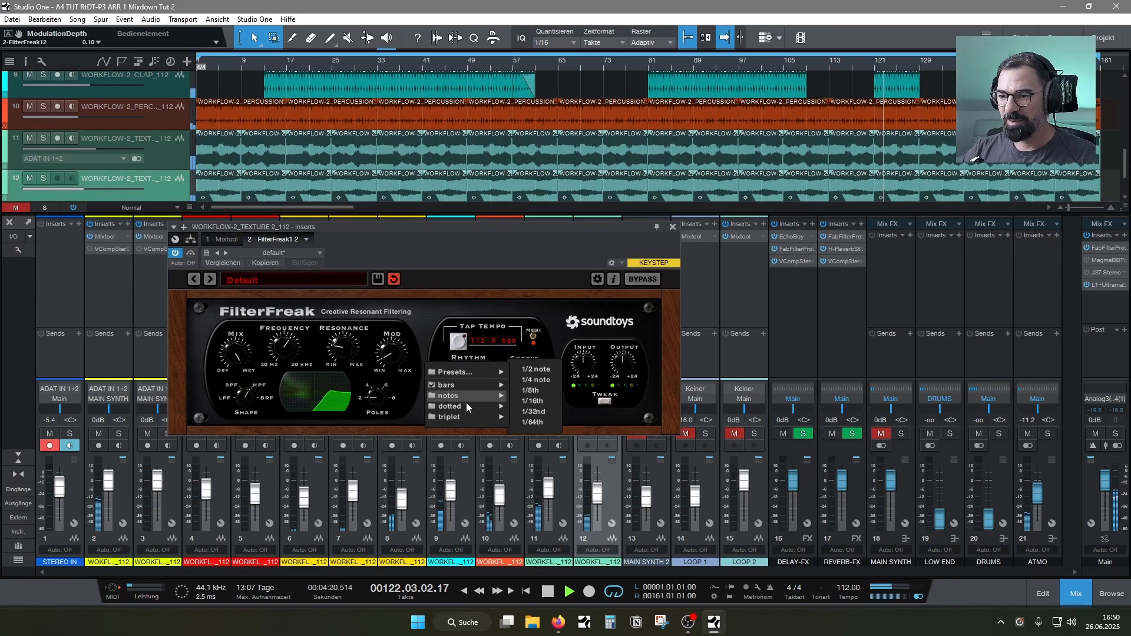
pyautogui.moveTo(468, 406)
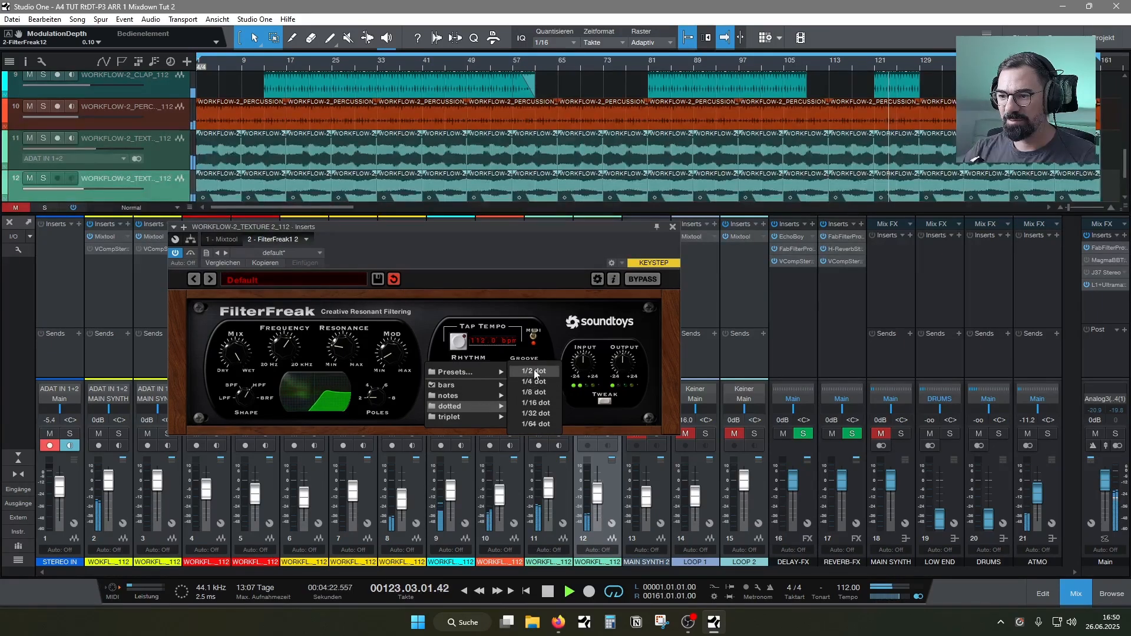
pyautogui.click(535, 373)
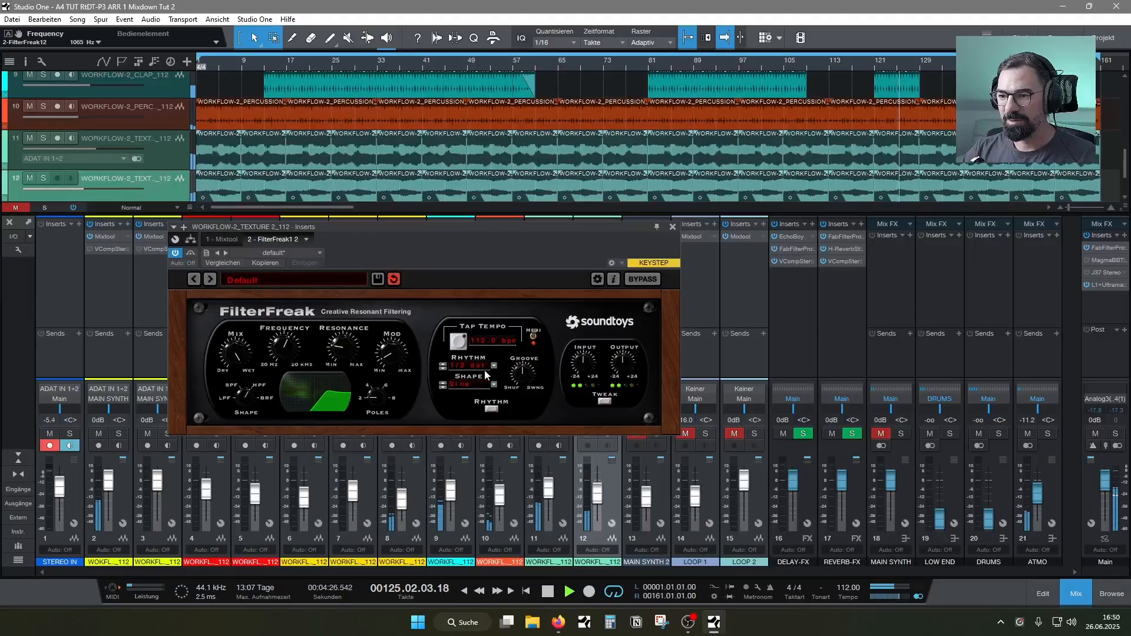
# Change channel 12's FilterFreak modulation to LFO with a rate of about 0.49 Hz and the trapezoid shape
pyautogui.click(494, 408)
pyautogui.click(483, 358)
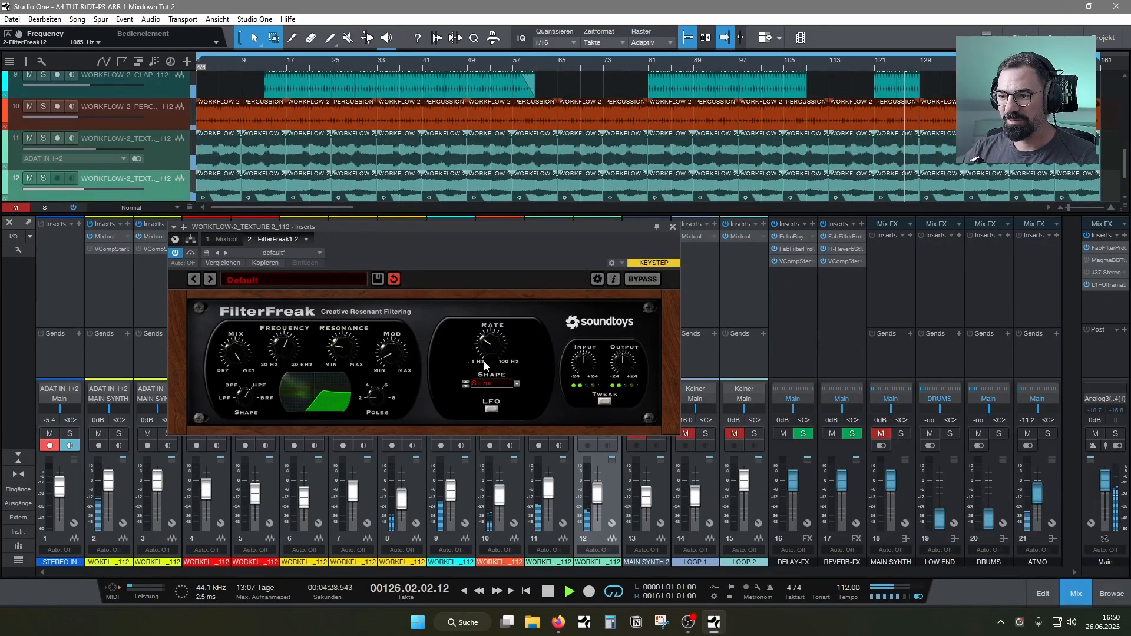
pyautogui.click(489, 343)
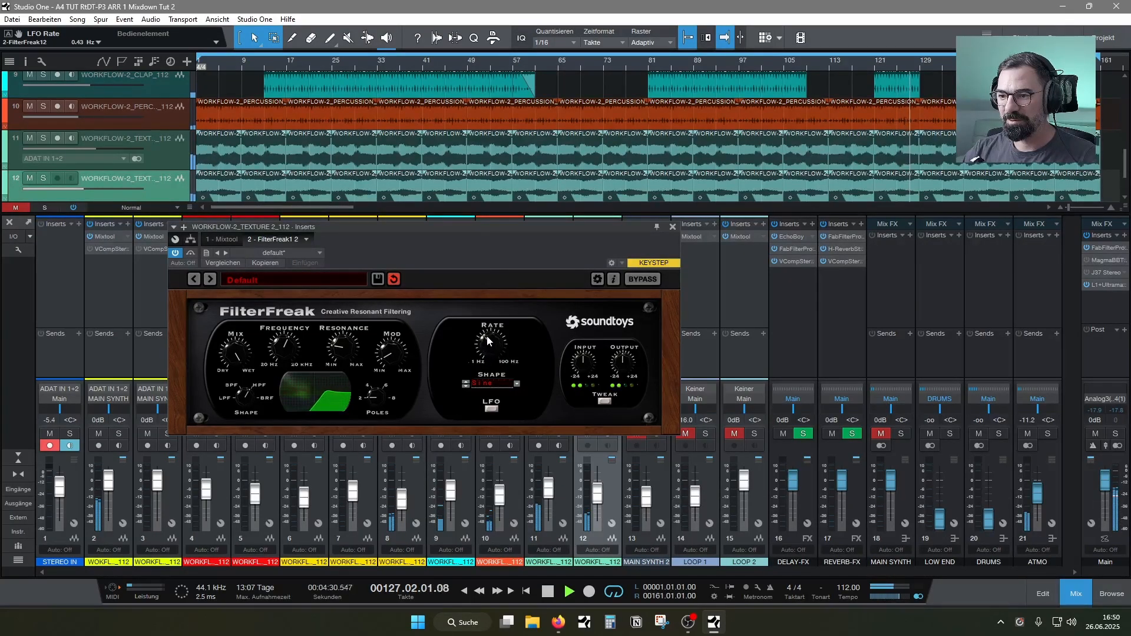
pyautogui.moveTo(486, 340)
pyautogui.mouseDown()
pyautogui.moveTo(485, 377)
pyautogui.moveTo(490, 351)
pyautogui.mouseUp()
pyautogui.click(484, 384)
pyautogui.click(487, 411)
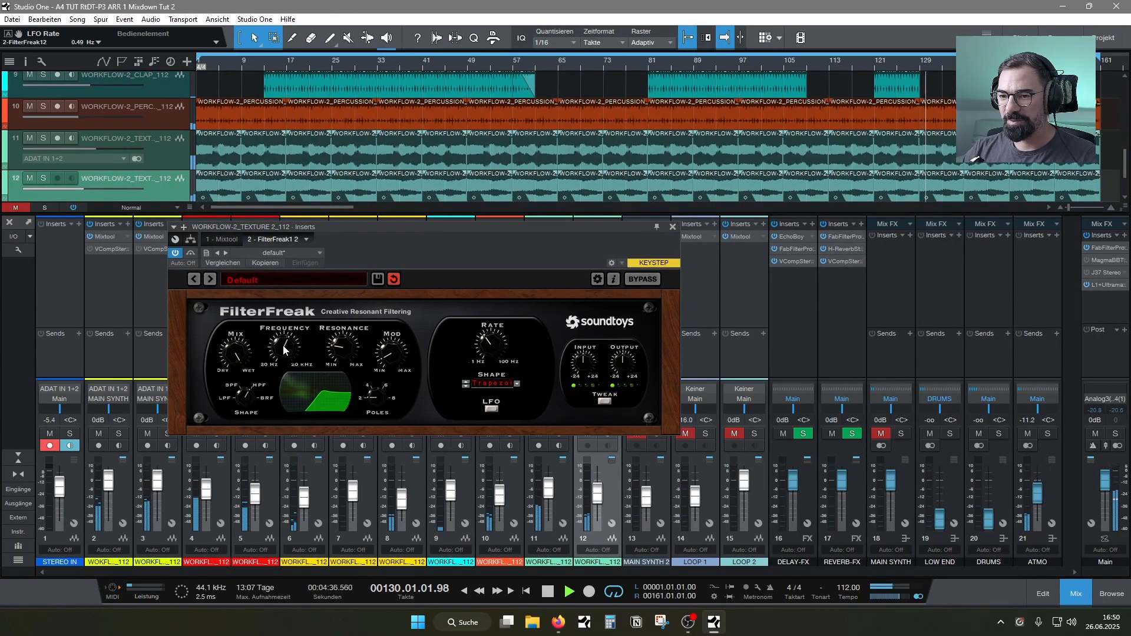
# Set the FilterFreak frequency on texture channel 12 to about 1310 Hz and close the plug-in window
pyautogui.moveTo(283, 346)
pyautogui.mouseDown()
pyautogui.moveTo(348, 336)
pyautogui.moveTo(291, 345)
pyautogui.moveTo(298, 339)
pyautogui.mouseUp()
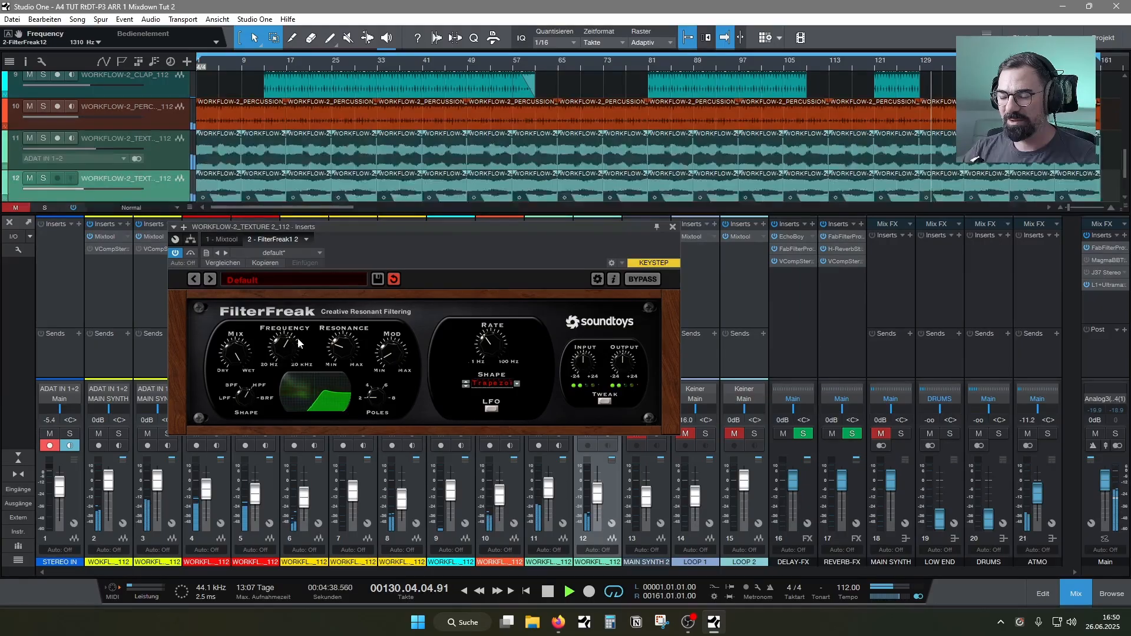
pyautogui.moveTo(396, 226); pyautogui.dragTo(394, 221)
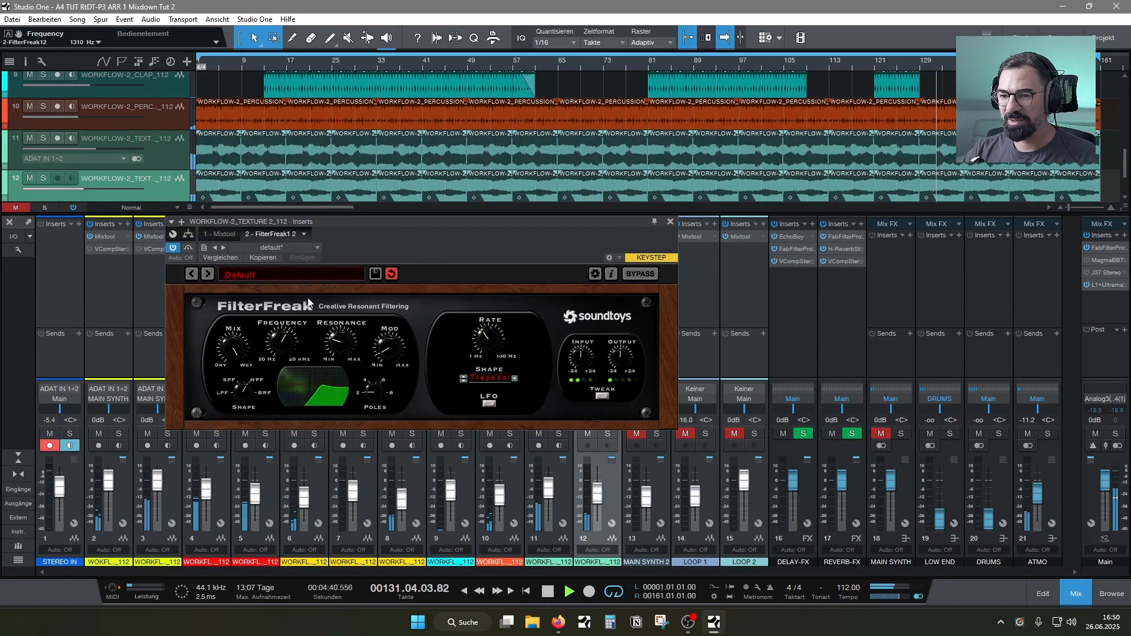
pyautogui.moveTo(285, 344)
pyautogui.mouseDown()
pyautogui.moveTo(304, 357)
pyautogui.moveTo(285, 340)
pyautogui.mouseUp()
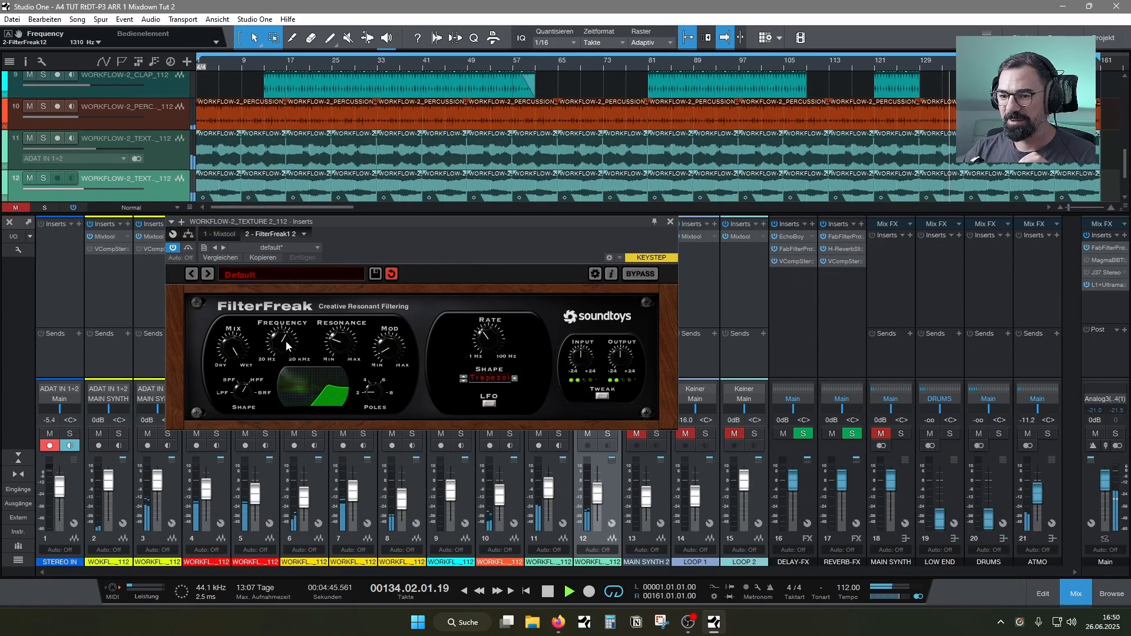
pyautogui.click(671, 221)
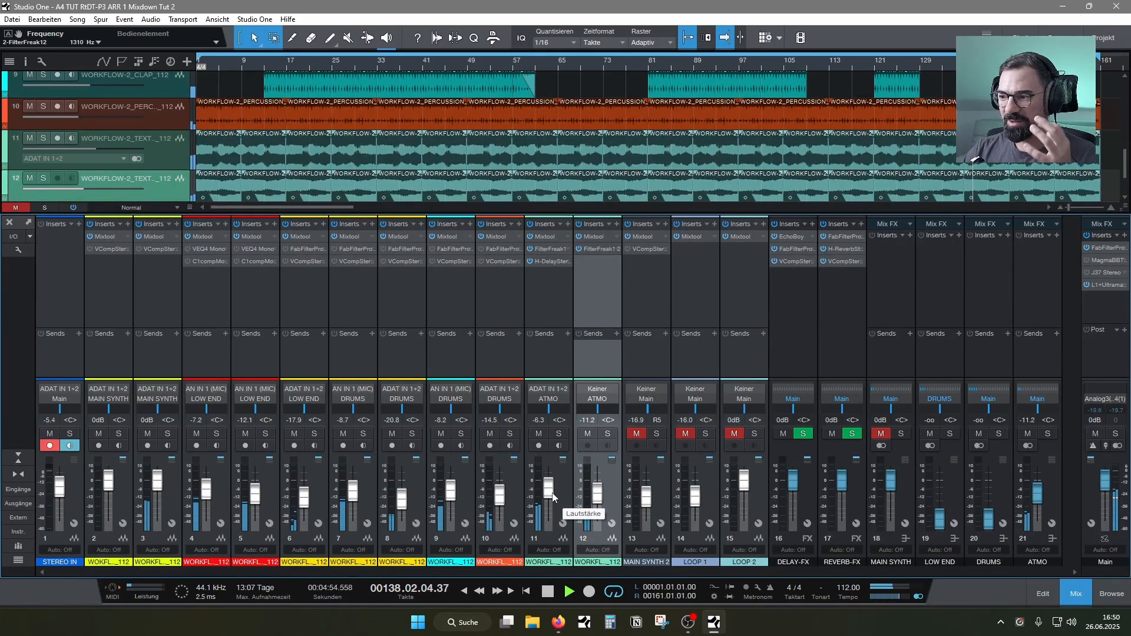
# Insert FilterFreak1 on the ATMO bus and shape it as a band-reject filter at about 569 Hz
pyautogui.click(1034, 282)
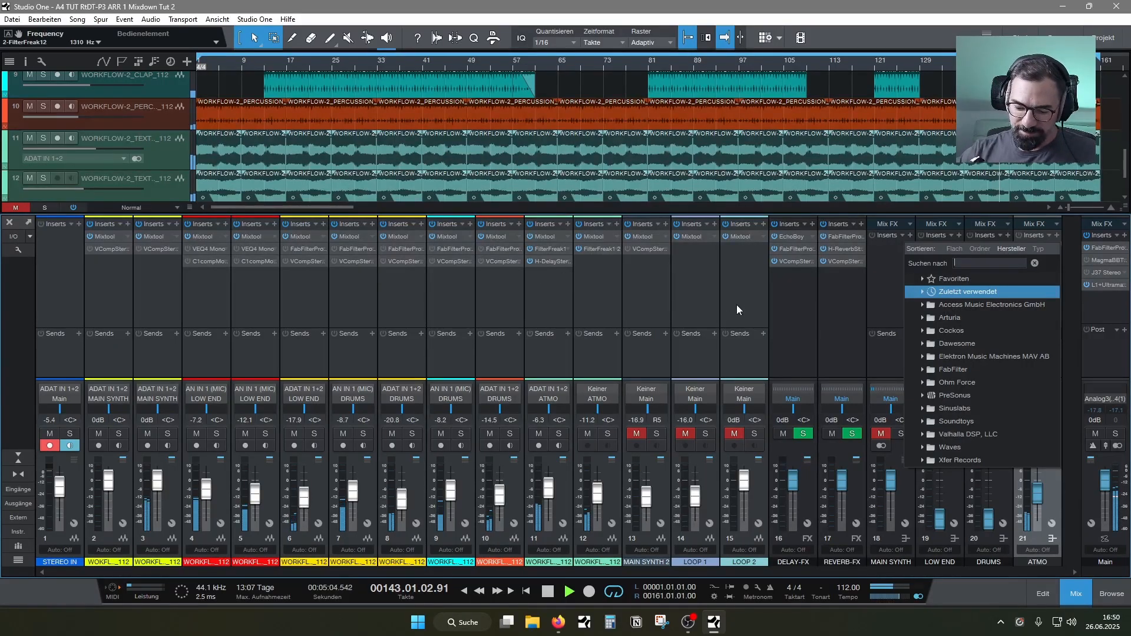
pyautogui.write('fil')
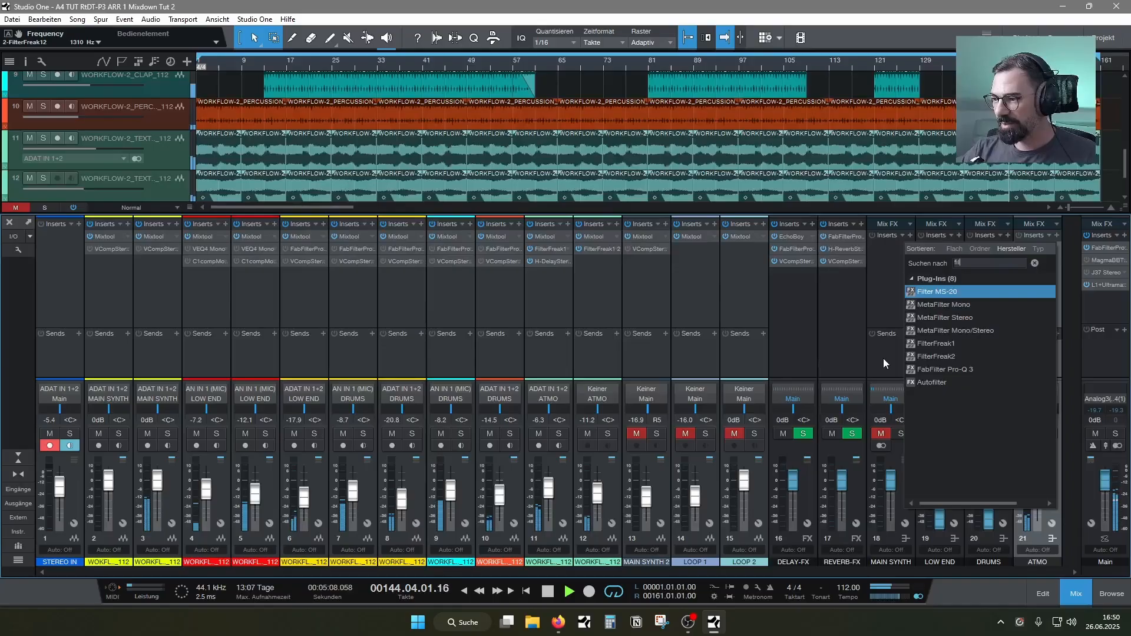
pyautogui.click(922, 345)
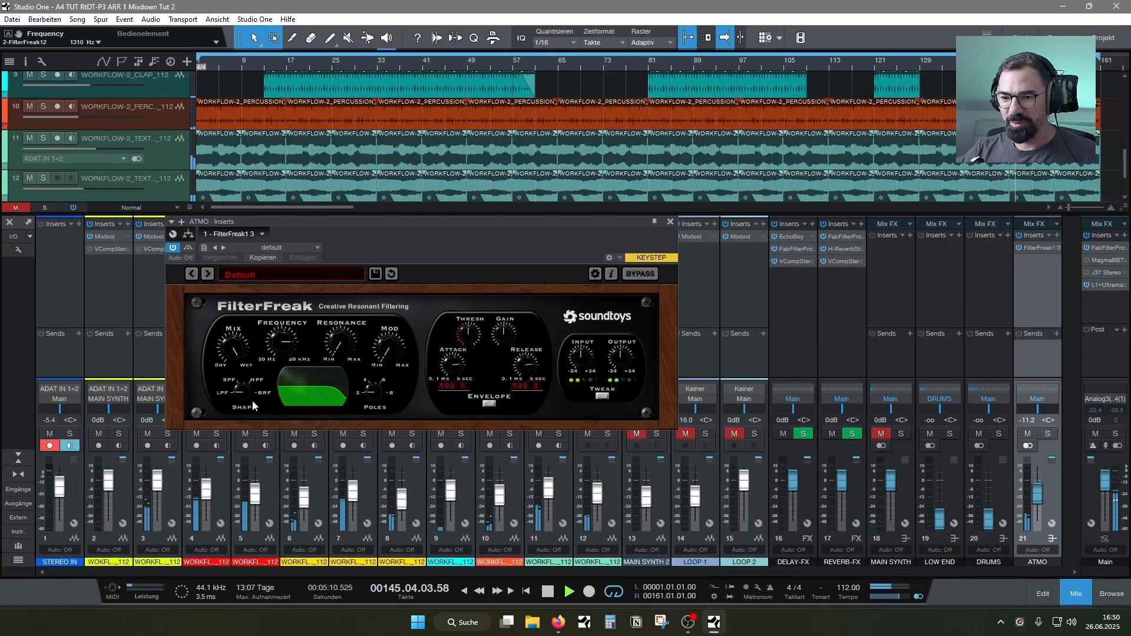
pyautogui.moveTo(245, 402); pyautogui.dragTo(278, 382)
# Switch the ATMO bus FilterFreak to LFO modulation with a sine shape, a depth of 0.35 and a rate of 0.05 Hz
pyautogui.click(489, 406)
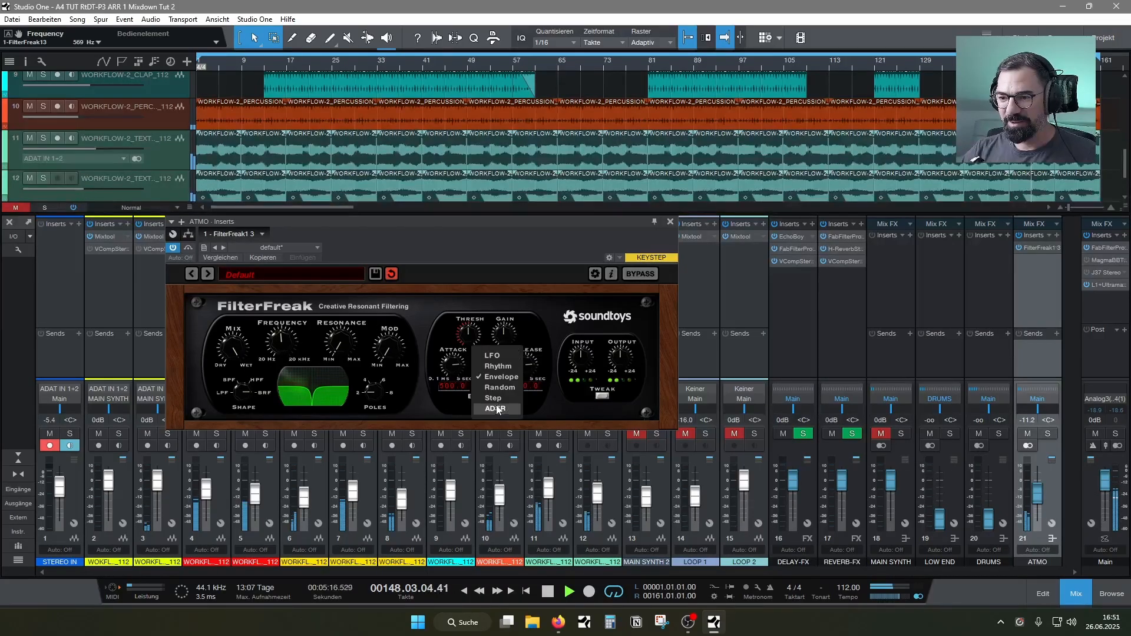
pyautogui.click(498, 355)
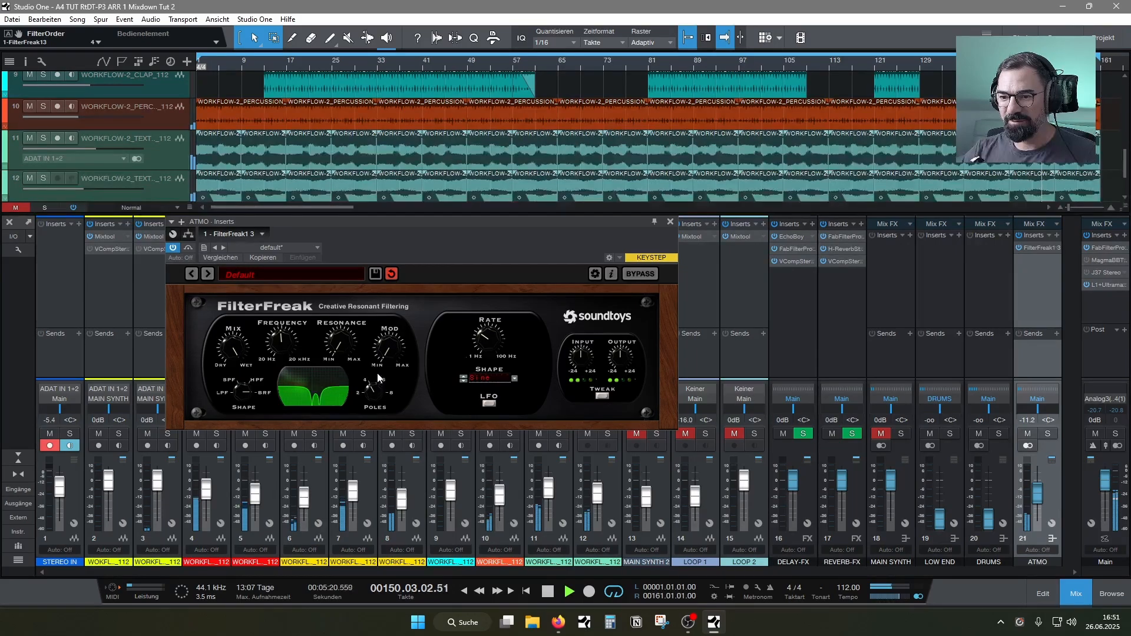
pyautogui.moveTo(392, 347)
pyautogui.mouseDown()
pyautogui.moveTo(389, 326)
pyautogui.moveTo(385, 348)
pyautogui.mouseUp()
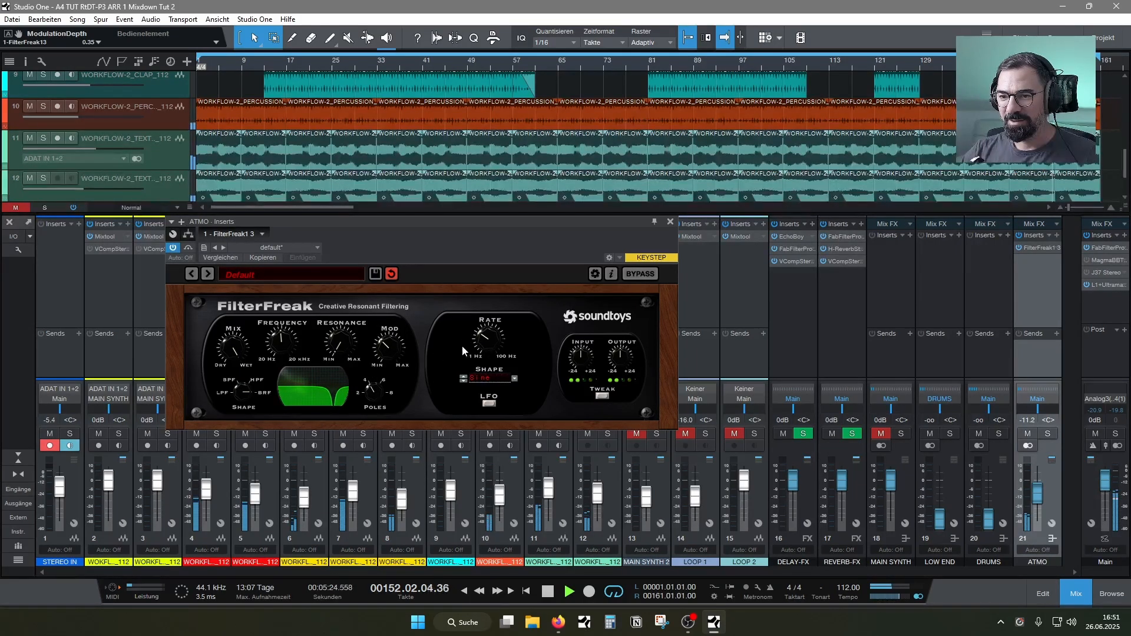
pyautogui.moveTo(485, 339); pyautogui.dragTo(486, 345)
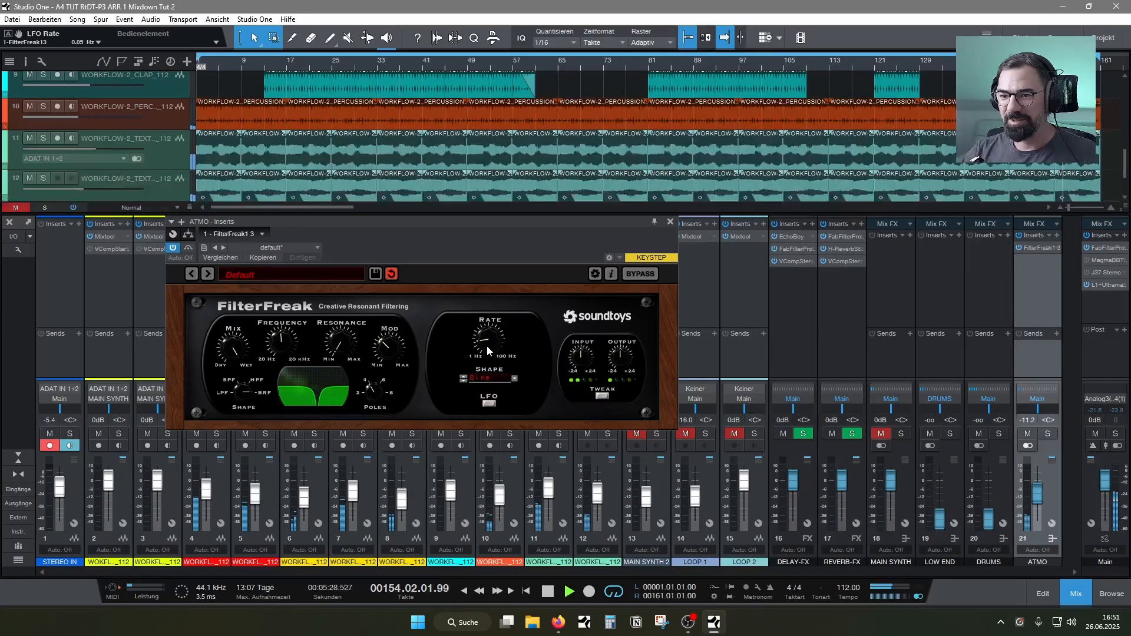
pyautogui.moveTo(401, 249); pyautogui.dragTo(437, 251)
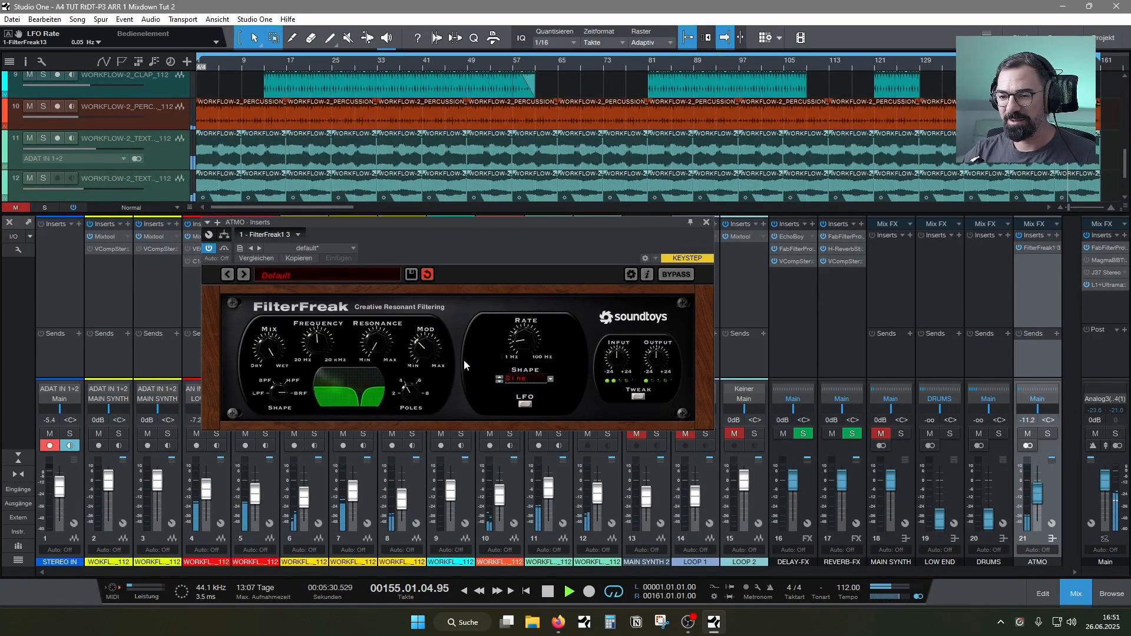
# Reduce the ATMO FilterFreak mix to 66.5 % and close its window
pyautogui.moveTo(272, 358); pyautogui.dragTo(270, 386)
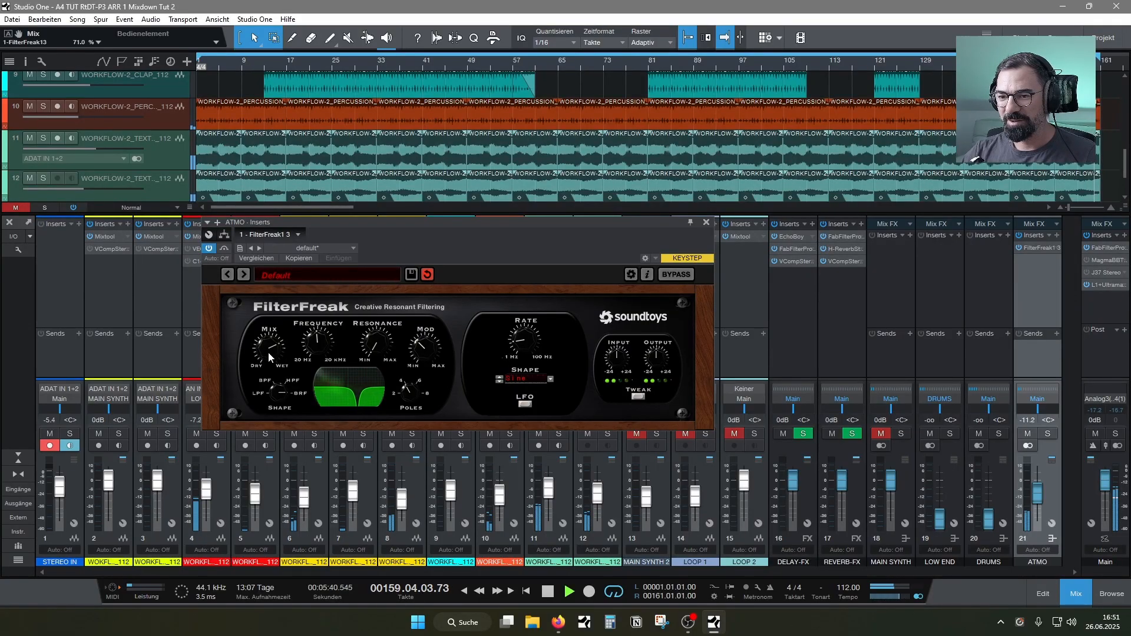
pyautogui.moveTo(269, 349); pyautogui.dragTo(269, 354)
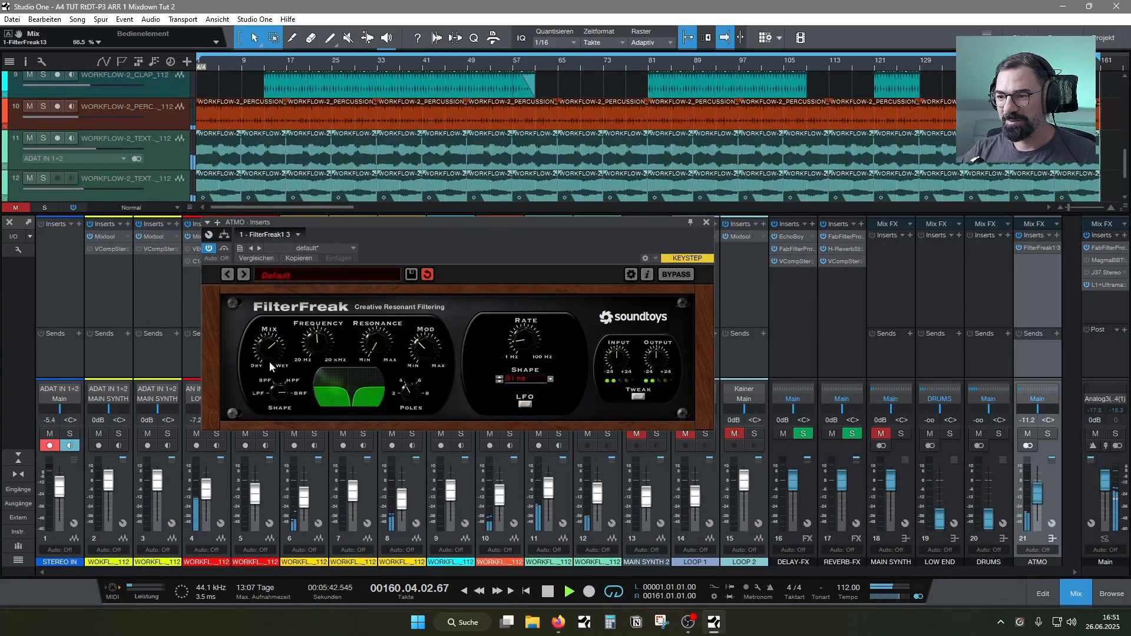
pyautogui.click(706, 223)
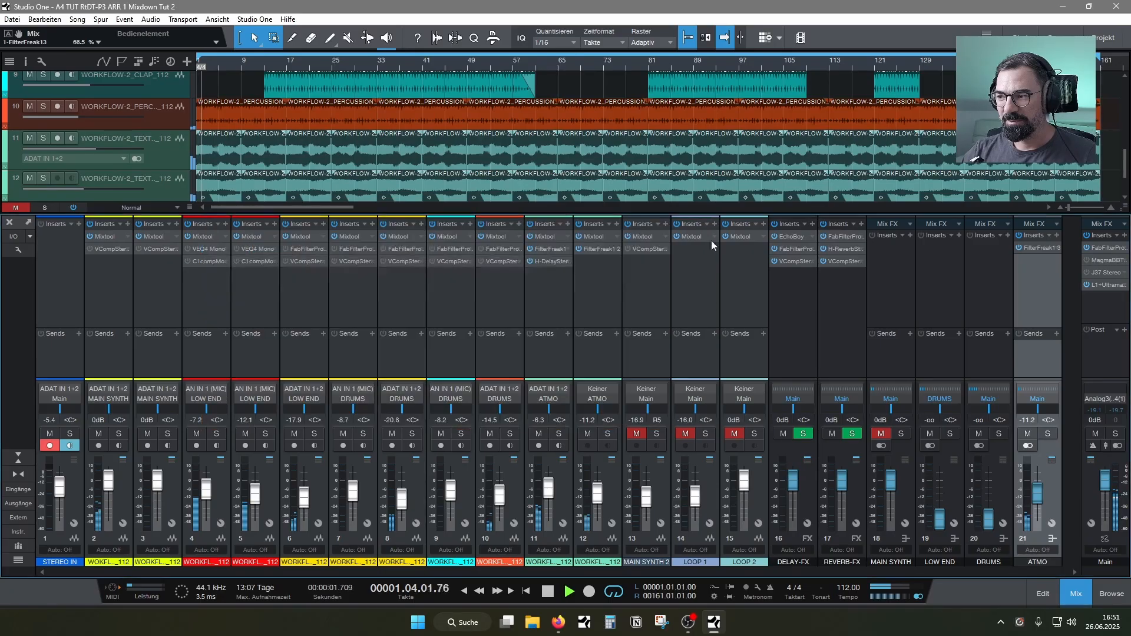
# Insert H-Reverb Stereo after FilterFreak on the ATMO bus and lower its dry/wet to about 25.6
pyautogui.click(1057, 236)
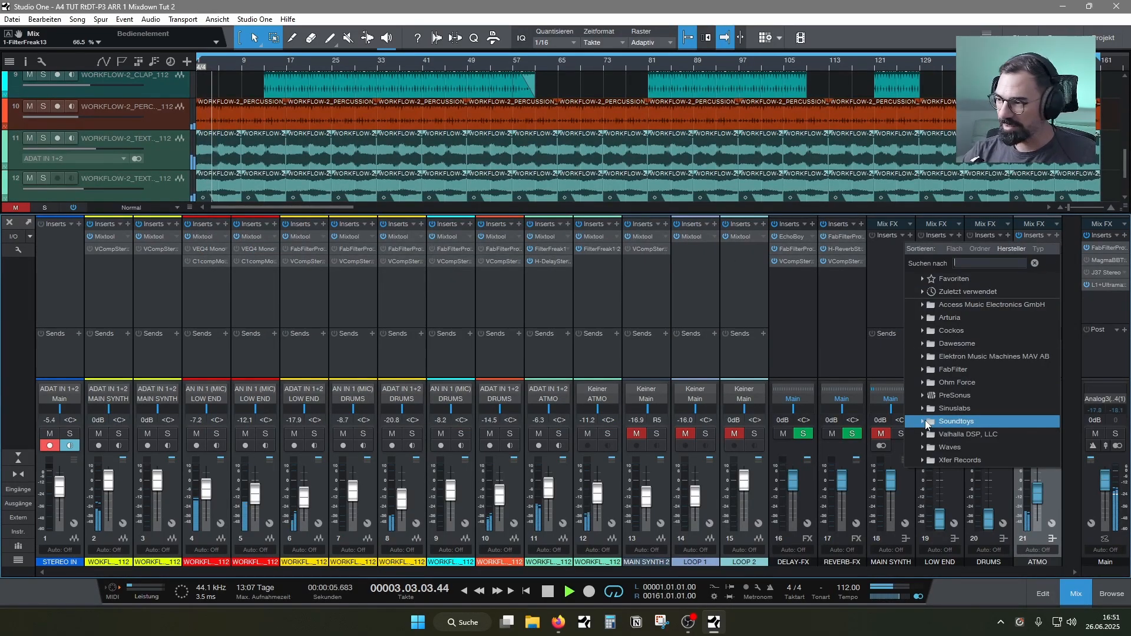
pyautogui.write('re')
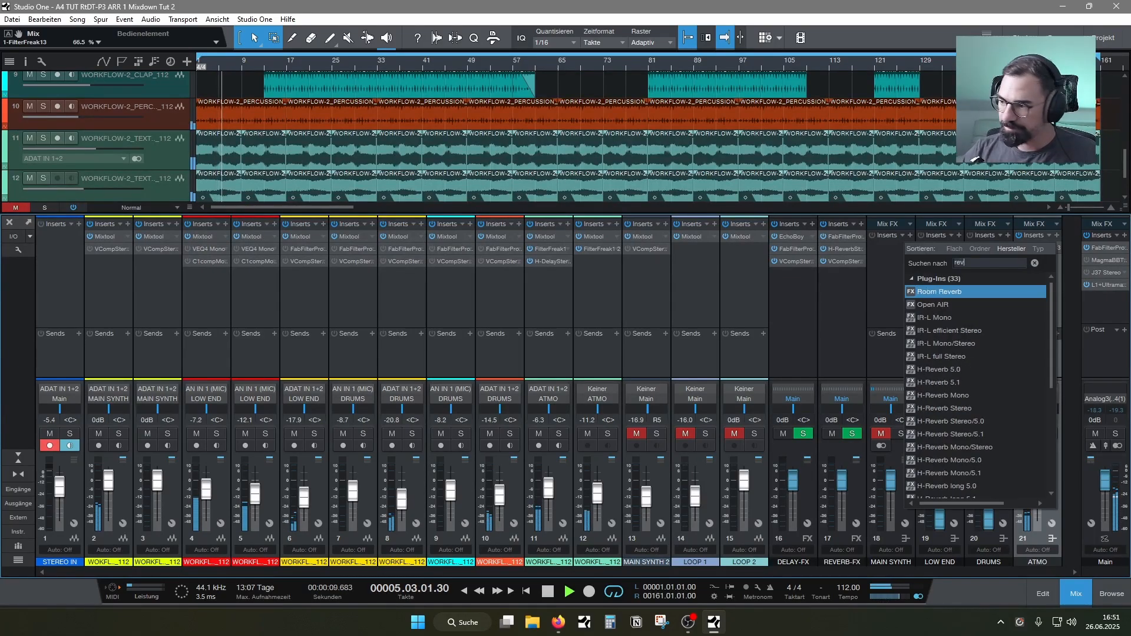
pyautogui.write('v')
pyautogui.doubleClick(946, 400)
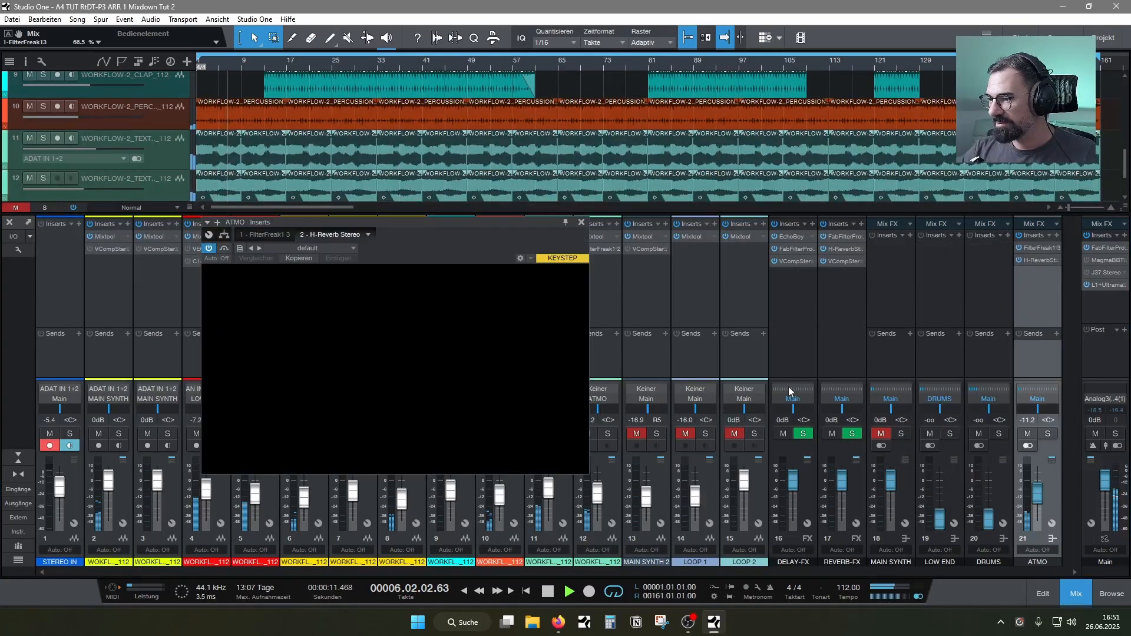
pyautogui.moveTo(523, 390); pyautogui.dragTo(523, 416)
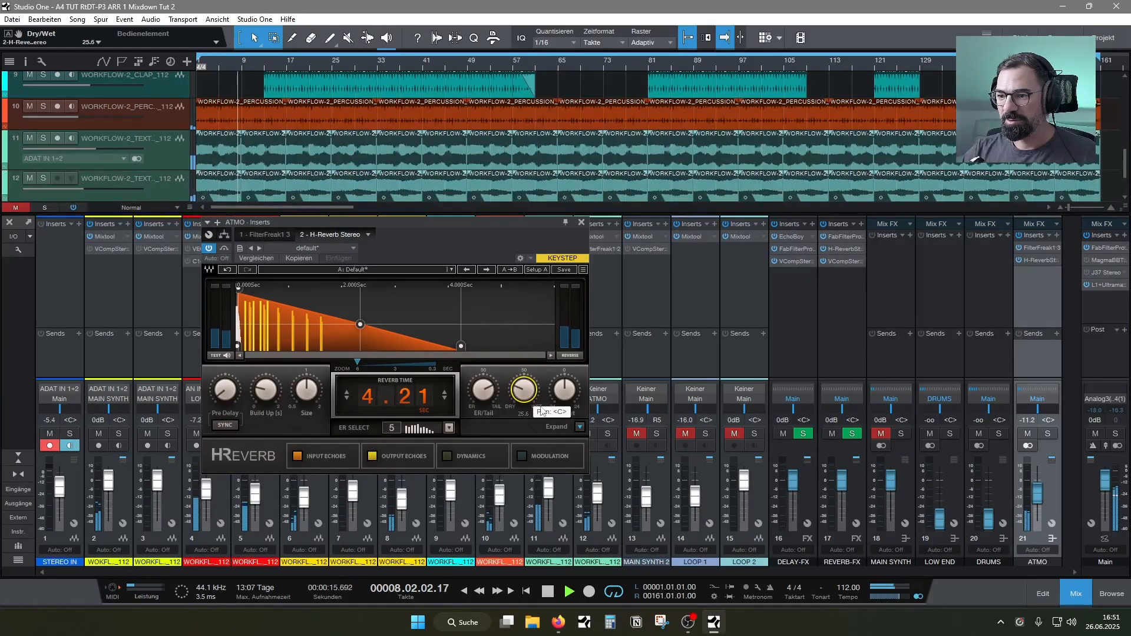
# Set the ATMO H-Reverb to a 4.42 s reverb time, 0.067 s build-up and 27.5 dry/wet, and close its window
pyautogui.click(580, 427)
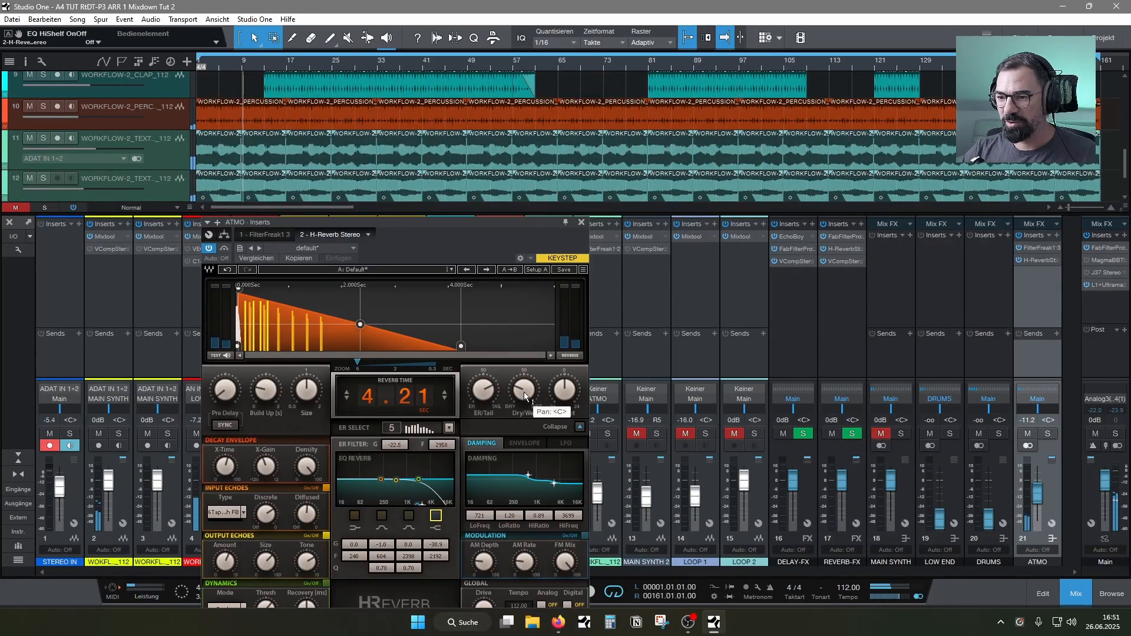
pyautogui.moveTo(390, 393); pyautogui.dragTo(390, 378)
pyautogui.moveTo(266, 389); pyautogui.dragTo(266, 383)
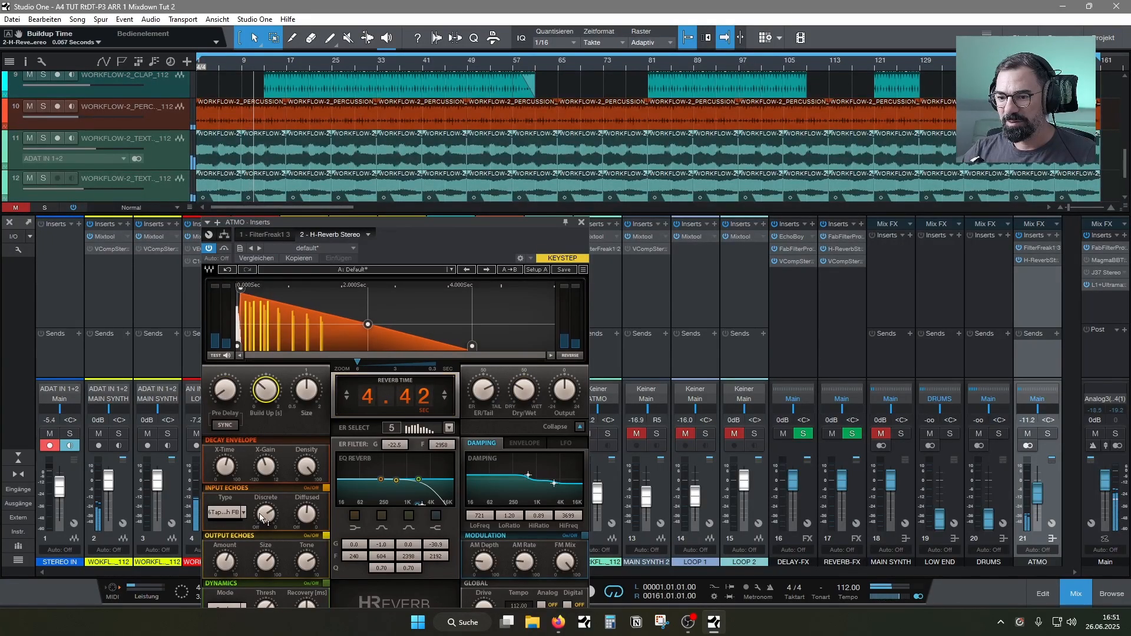
pyautogui.click(518, 393)
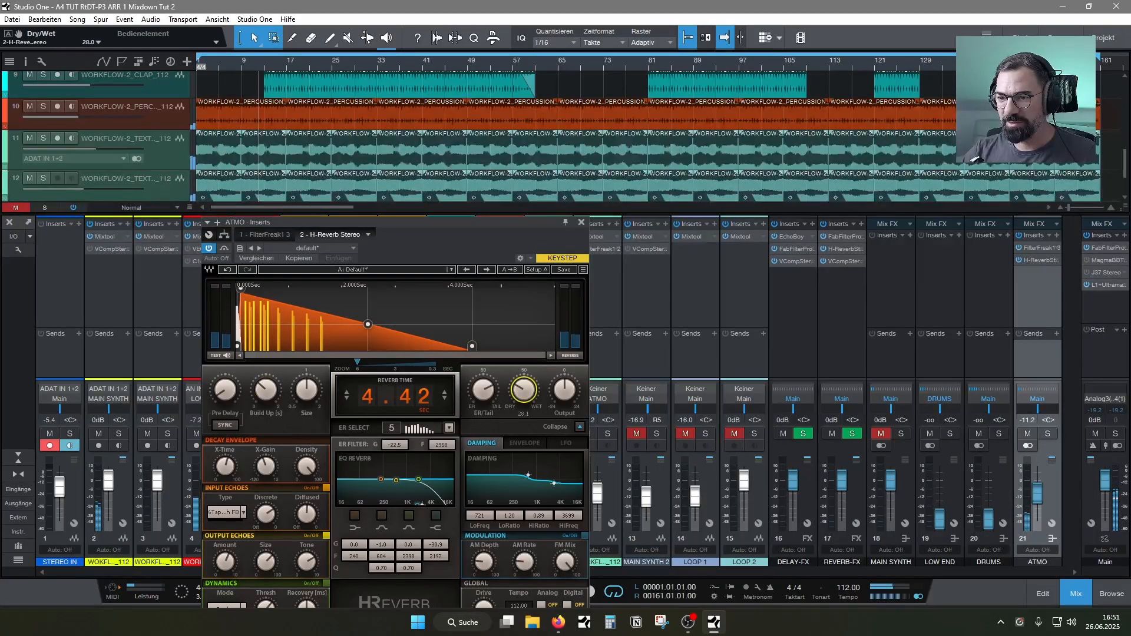
pyautogui.click(581, 222)
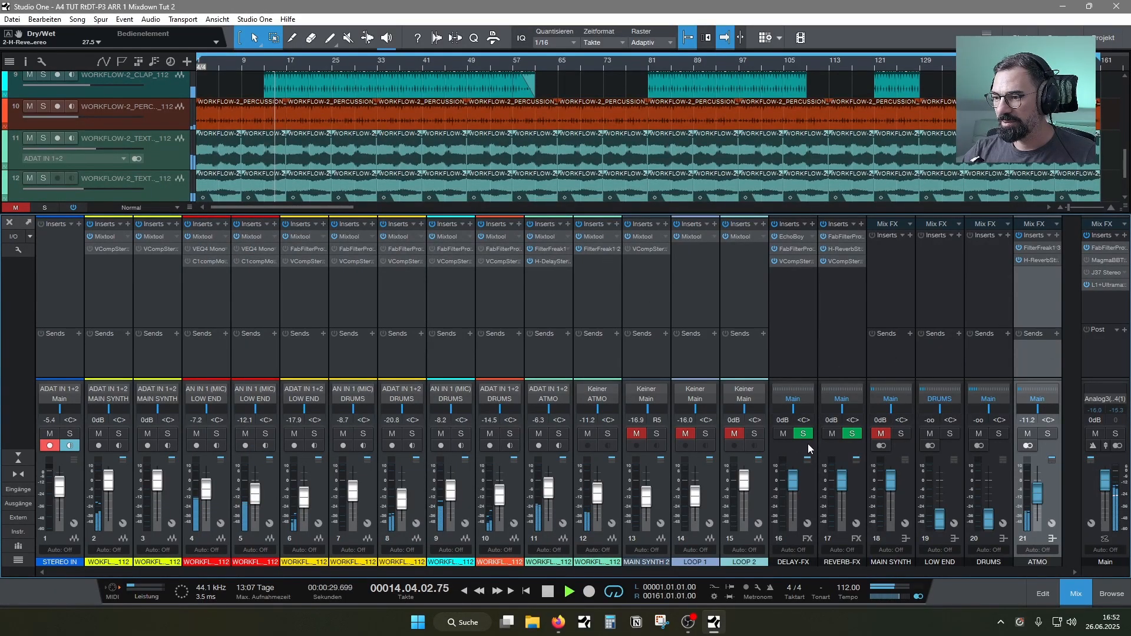
# Unmute channels 13 to 15 and the MAIN SYNTH bus, and set LOW END to 0 dB, DRUMS to -4.4 dB and ATMO to -16 dB
pyautogui.click(629, 436)
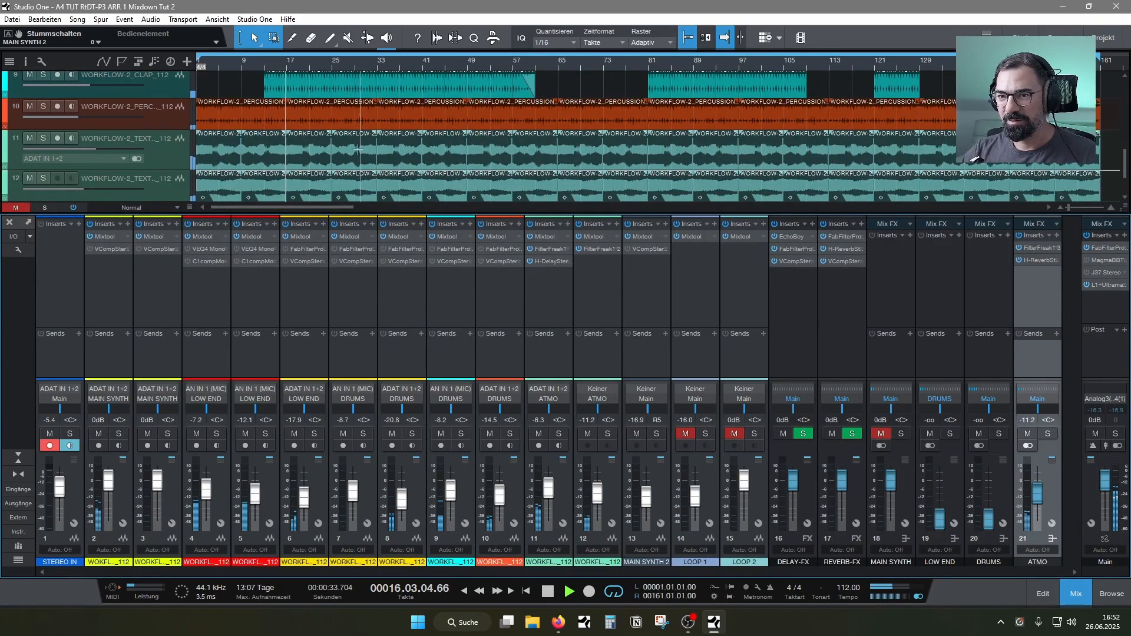
pyautogui.scroll(4, 368, 159)
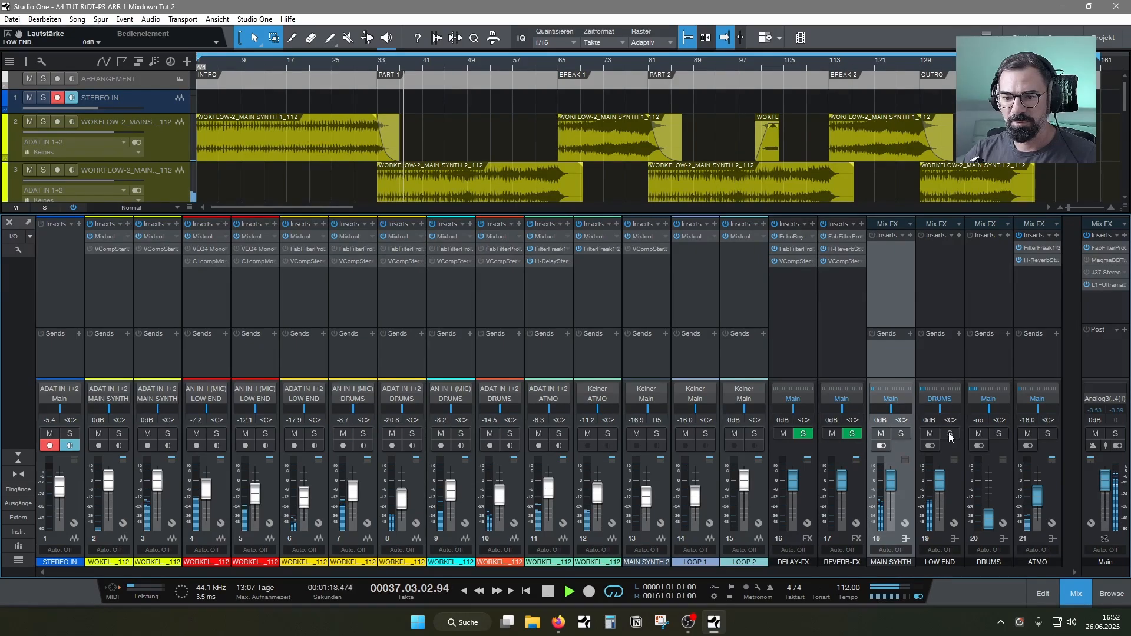
pyautogui.moveTo(989, 517); pyautogui.dragTo(989, 490)
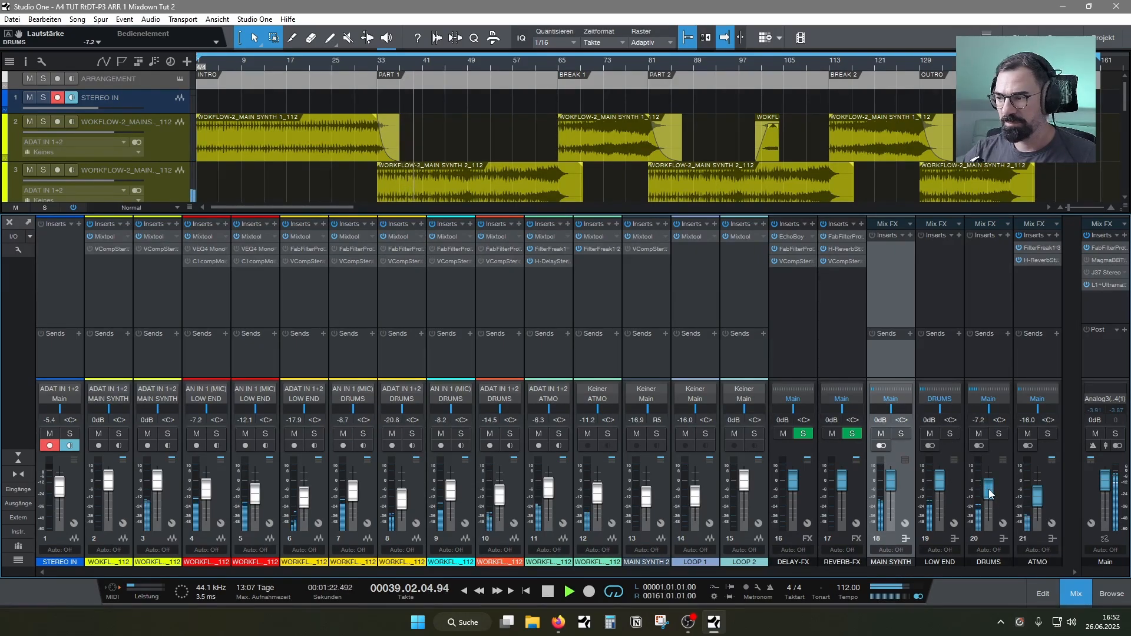
pyautogui.moveTo(988, 489); pyautogui.dragTo(988, 481)
# Route the LOW END bus output to Main, pull the LOW END and DRUMS faders fully down, and stop playback
pyautogui.click(939, 399)
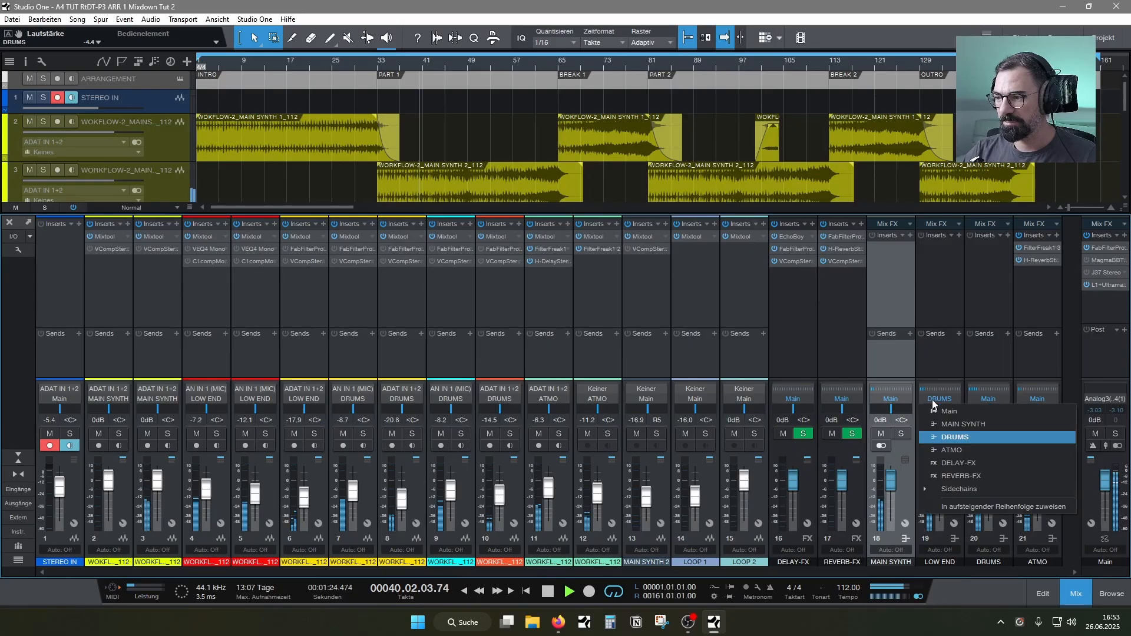
pyautogui.click(943, 417)
pyautogui.press('space')
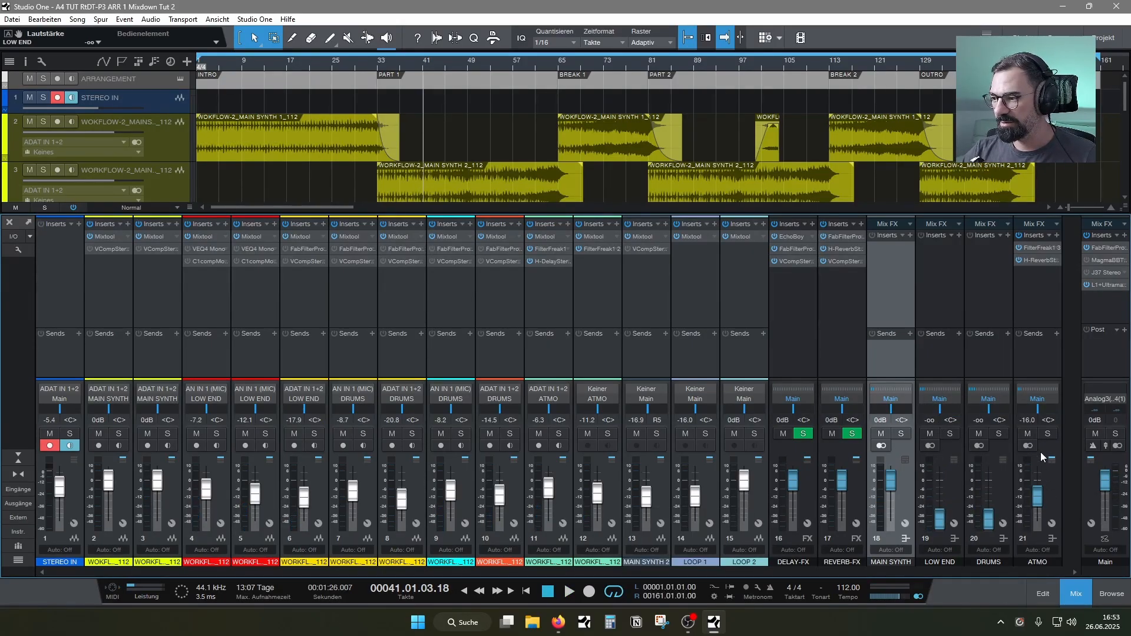
# Resume playback, briefly solo the ATMO bus, and solo the MAIN SYNTH bus instead
pyautogui.click(1048, 434)
pyautogui.press('space')
pyautogui.click(1048, 434)
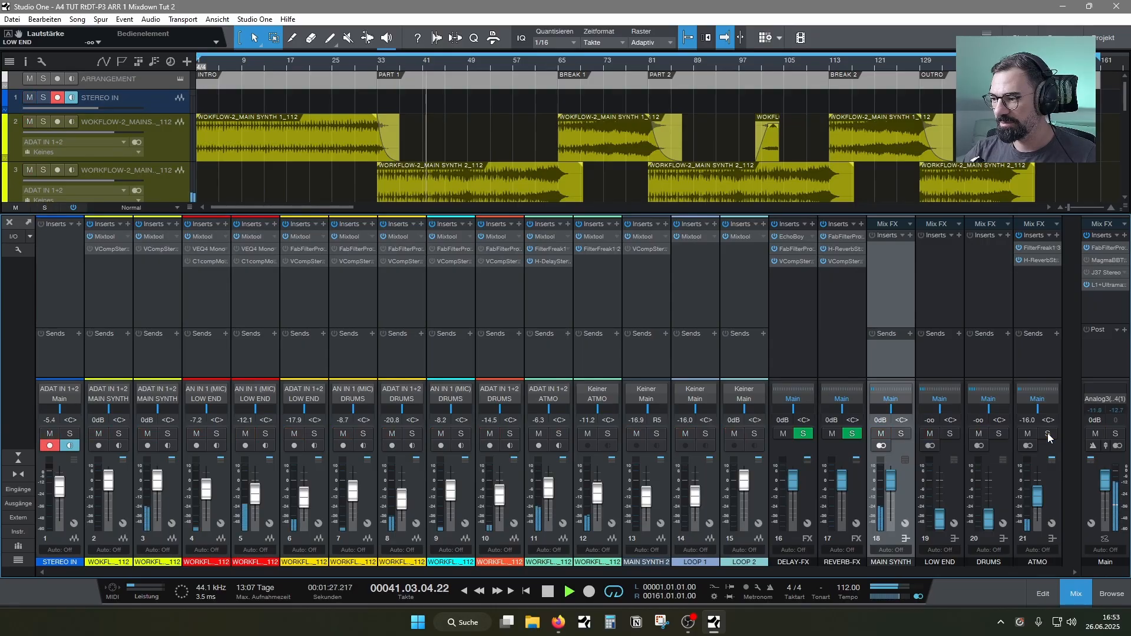
pyautogui.click(900, 433)
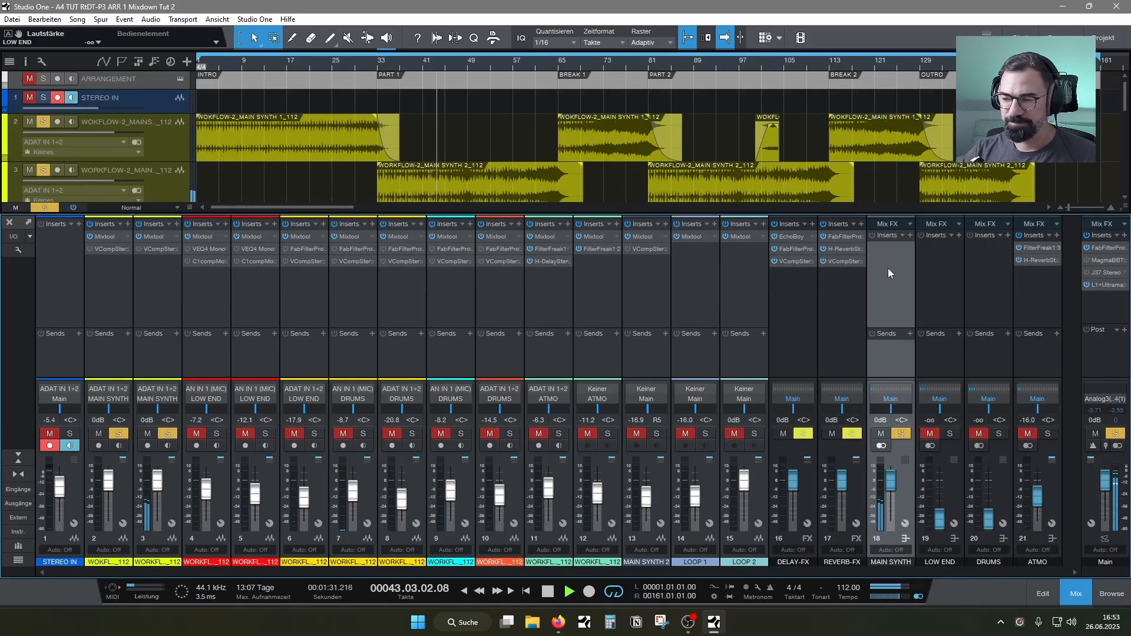
# Insert FilterFreak1 on the MAIN SYNTH bus and set it as a high-pass filter at about 225 Hz
pyautogui.click(909, 235)
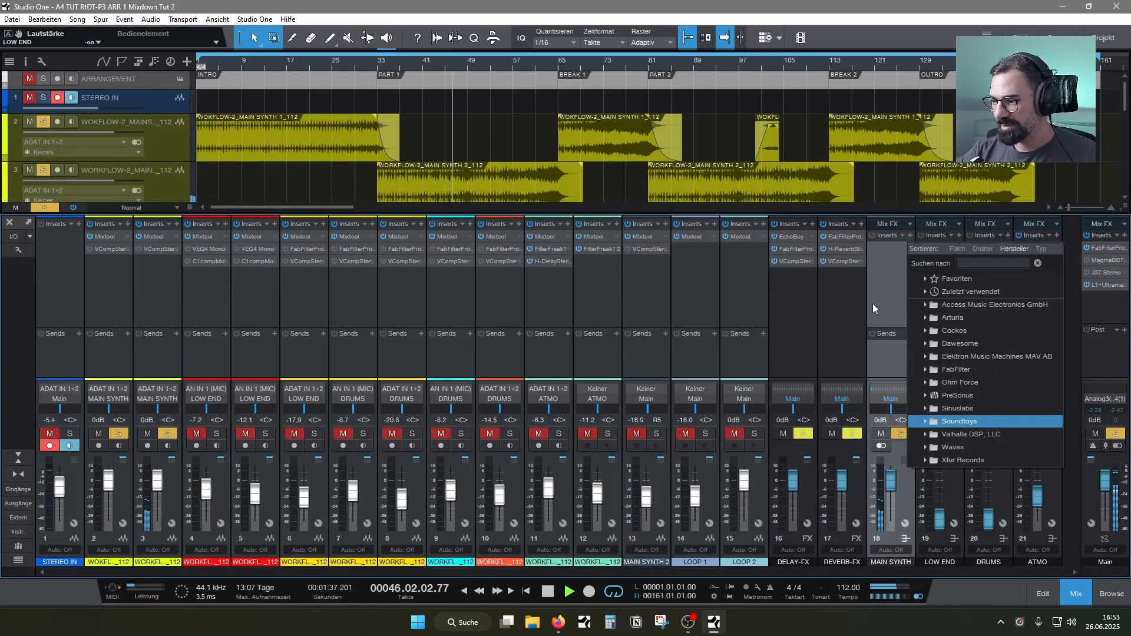
pyautogui.write('fil')
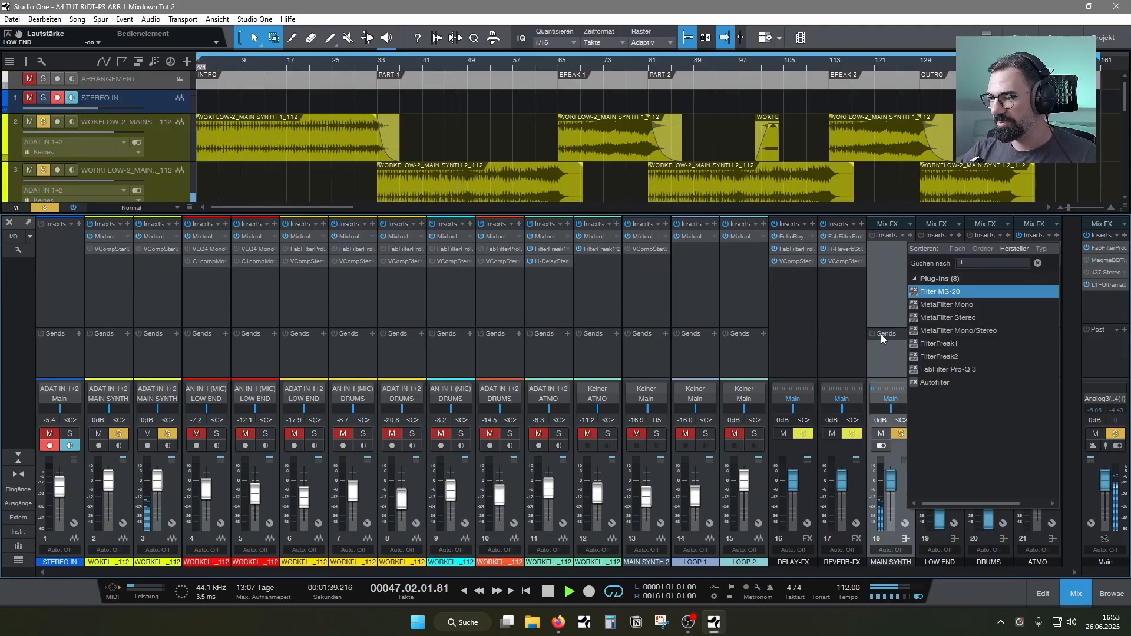
pyautogui.click(926, 343)
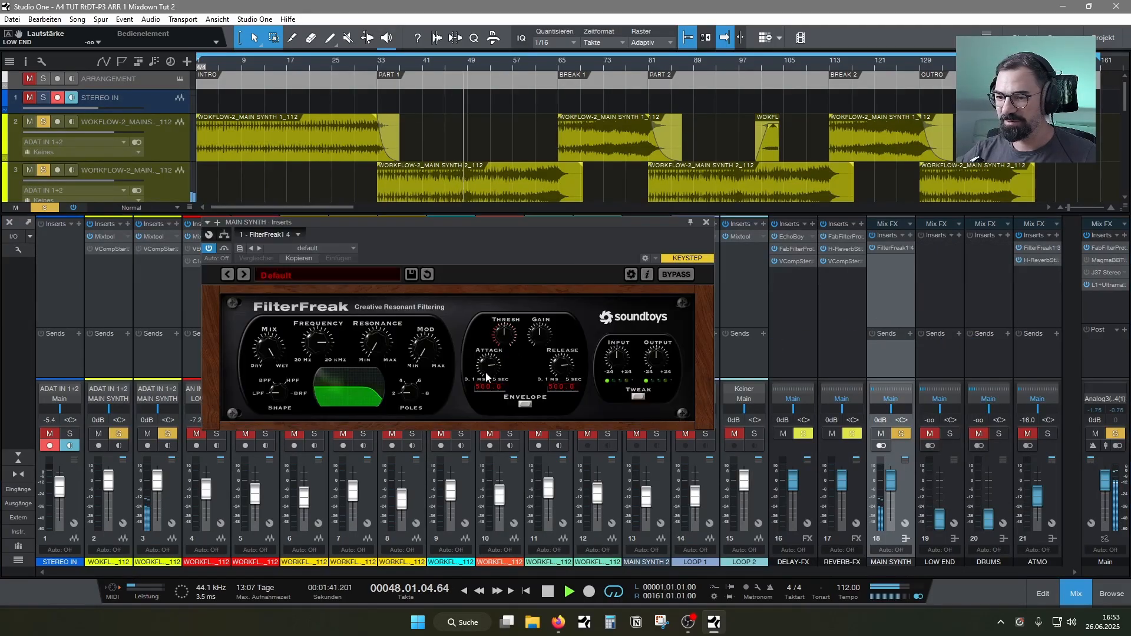
pyautogui.moveTo(286, 390); pyautogui.dragTo(287, 381)
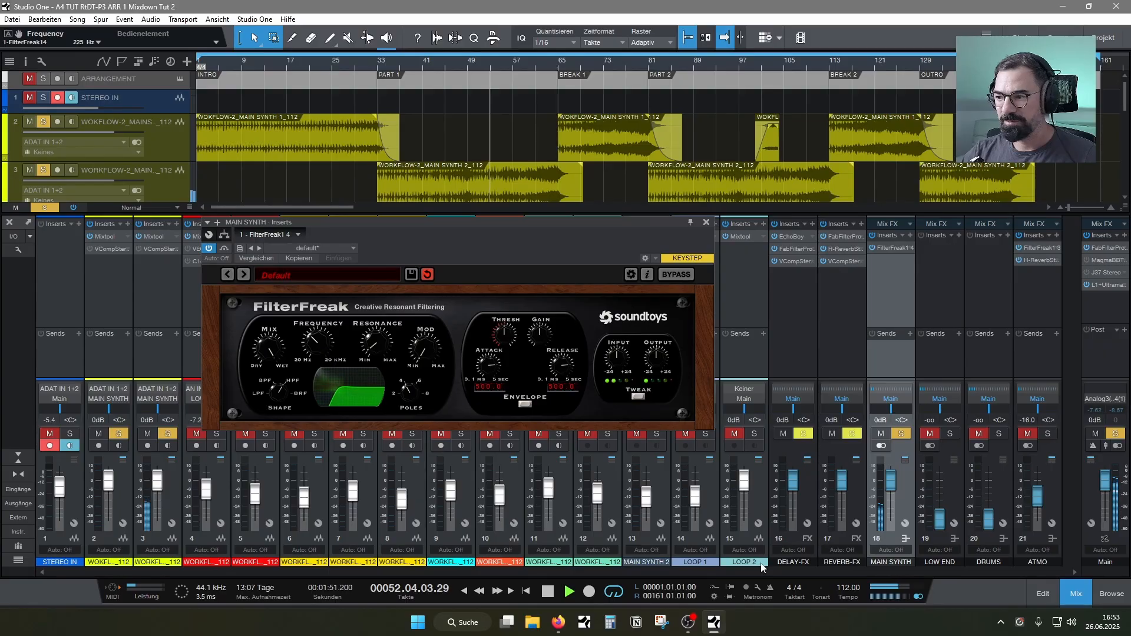
# Solo the LOW END bus alongside MAIN SYNTH and raise its fader to 0 dB
pyautogui.click(930, 434)
pyautogui.moveTo(939, 518); pyautogui.dragTo(940, 480)
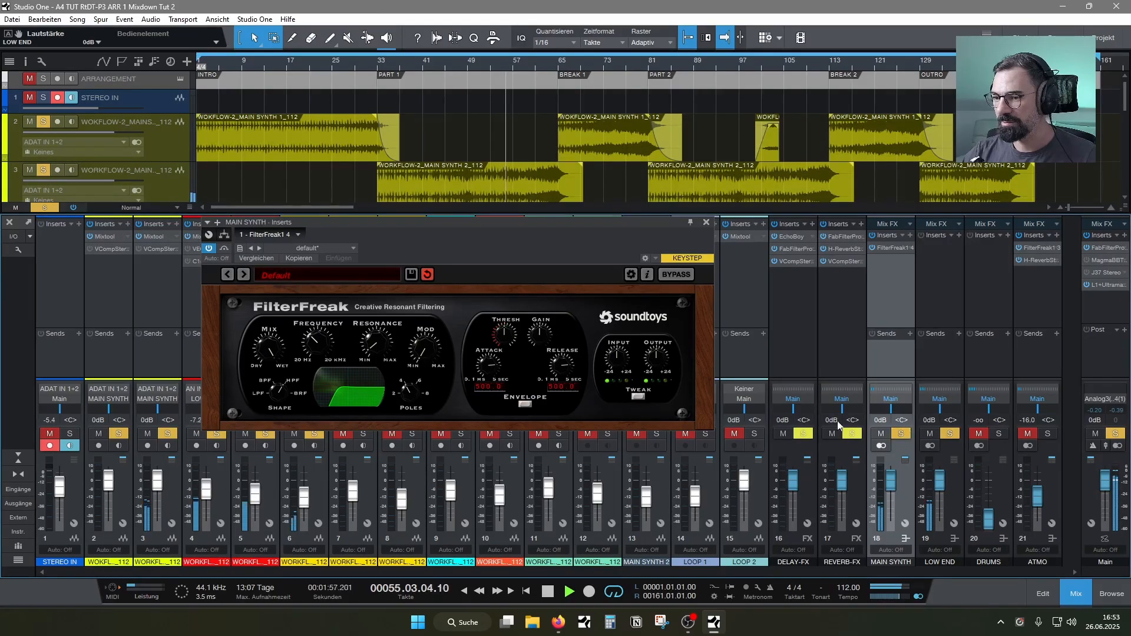
# Route the output of the HIHATS 1 channel to the DRUMS bus and close its insert window
pyautogui.moveTo(441, 266); pyautogui.dragTo(719, 286)
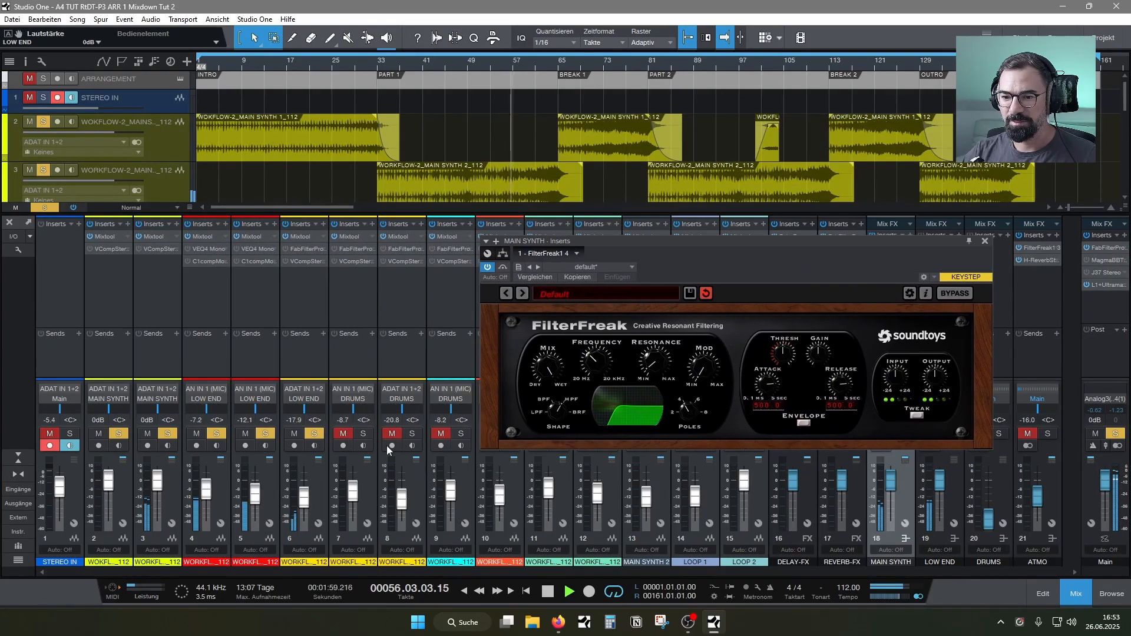
pyautogui.click(313, 398)
pyautogui.click(303, 296)
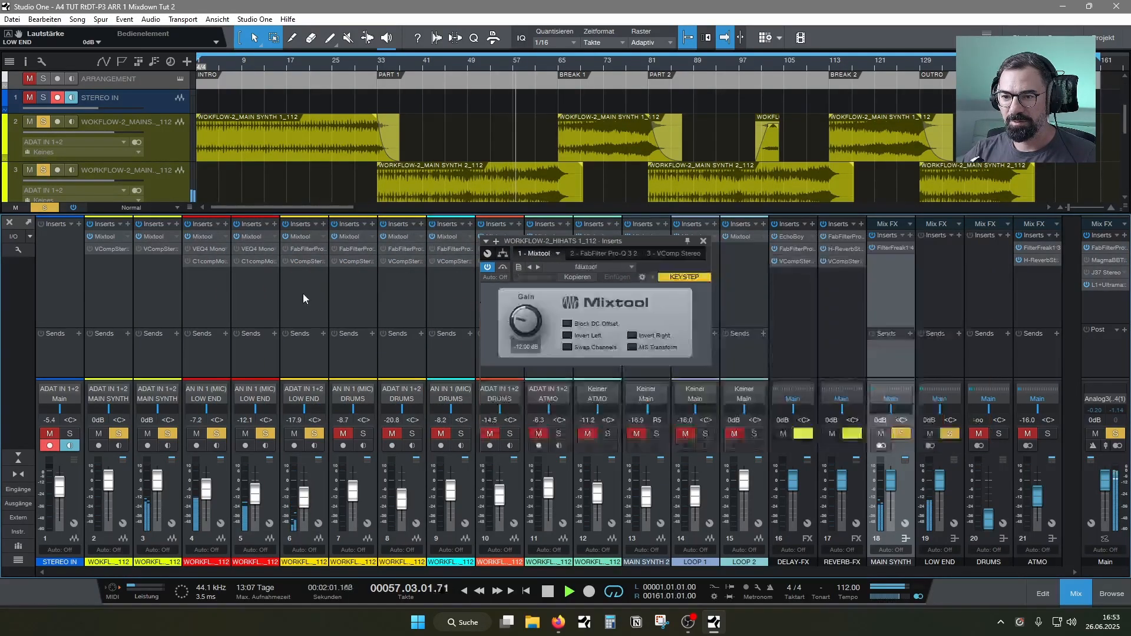
pyautogui.click(301, 400)
pyautogui.click(333, 451)
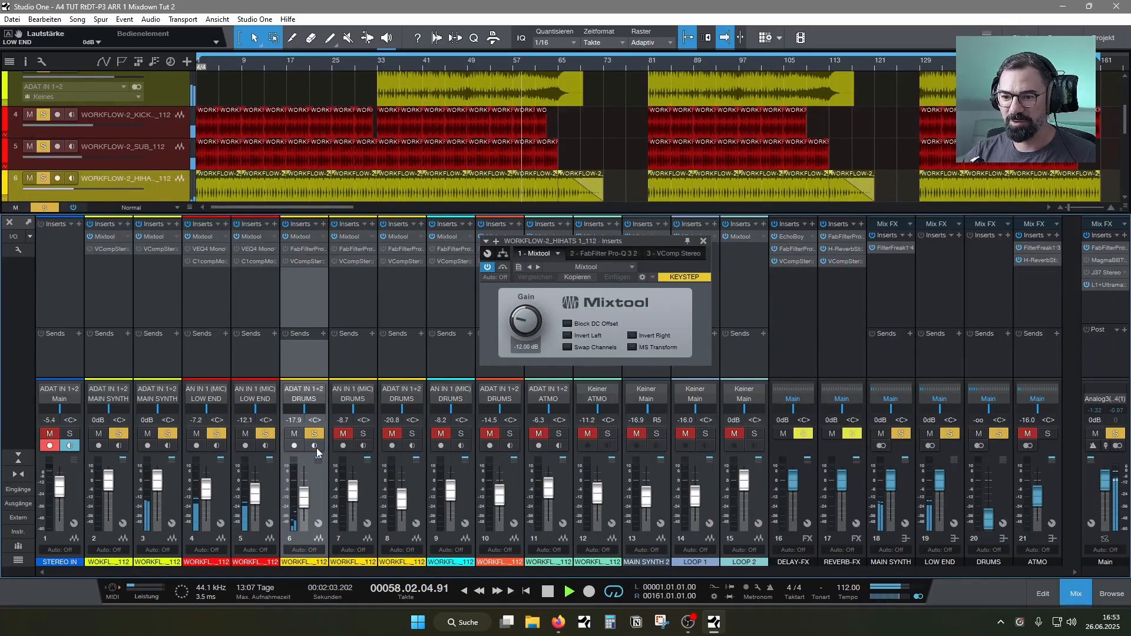
pyautogui.click(703, 241)
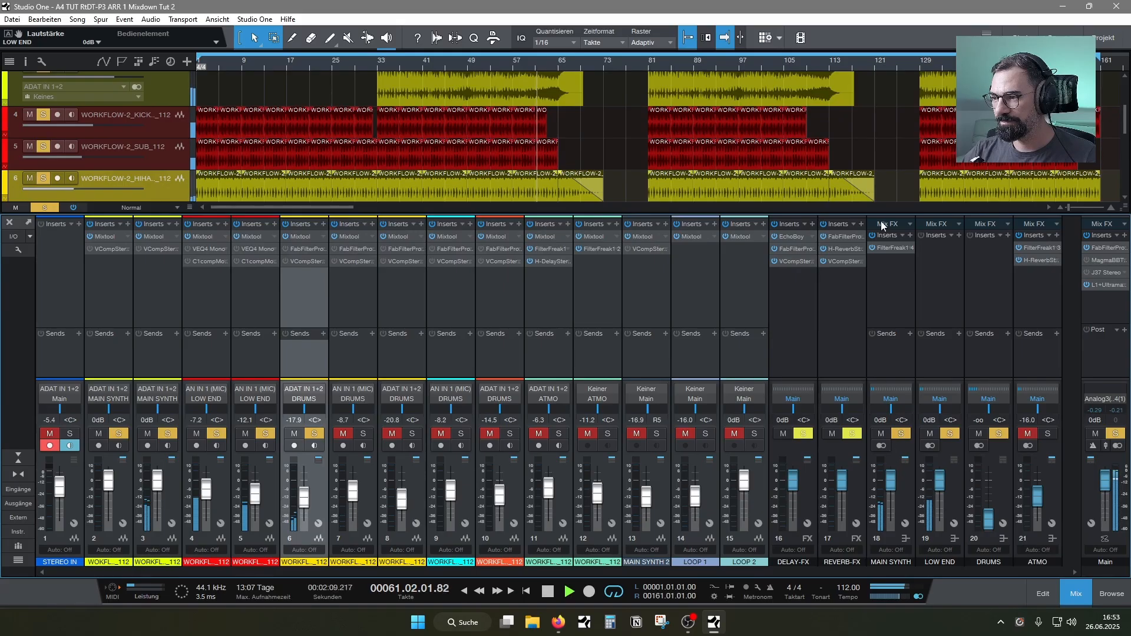
# Try different pole settings and cutoff frequencies on the MAIN SYNTH bus's FilterFreak1, ending at about 224 Hz
pyautogui.click(888, 248)
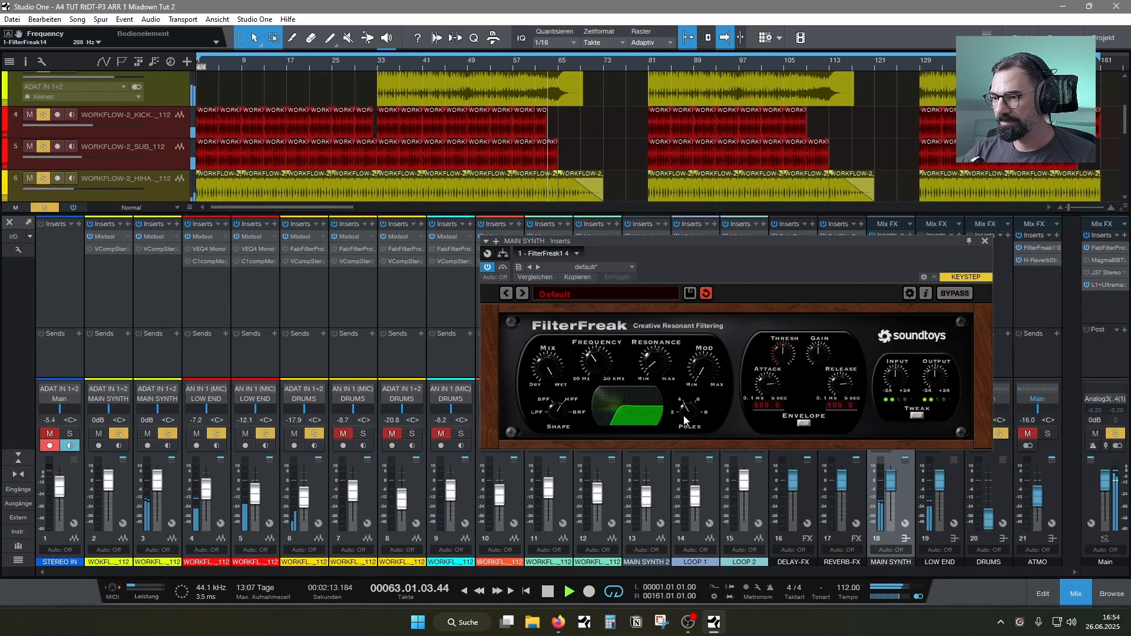
pyautogui.moveTo(684, 417); pyautogui.dragTo(686, 432)
pyautogui.moveTo(606, 368); pyautogui.dragTo(599, 363)
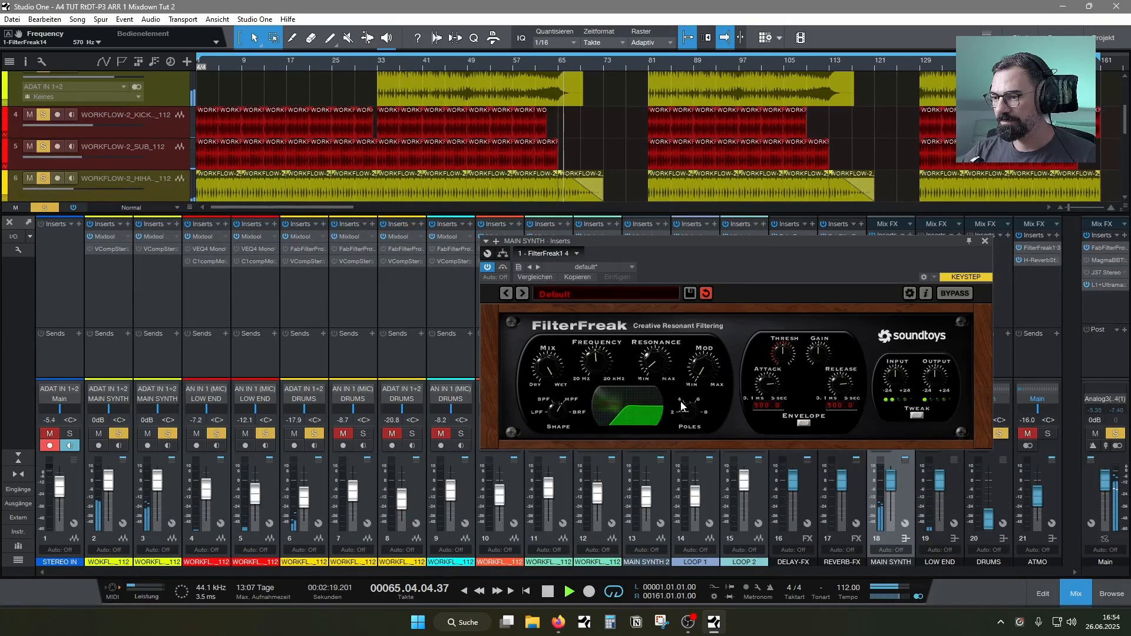
pyautogui.moveTo(687, 404); pyautogui.dragTo(688, 387)
pyautogui.moveTo(601, 365)
pyautogui.mouseDown()
pyautogui.moveTo(597, 381)
pyautogui.moveTo(612, 376)
pyautogui.mouseUp()
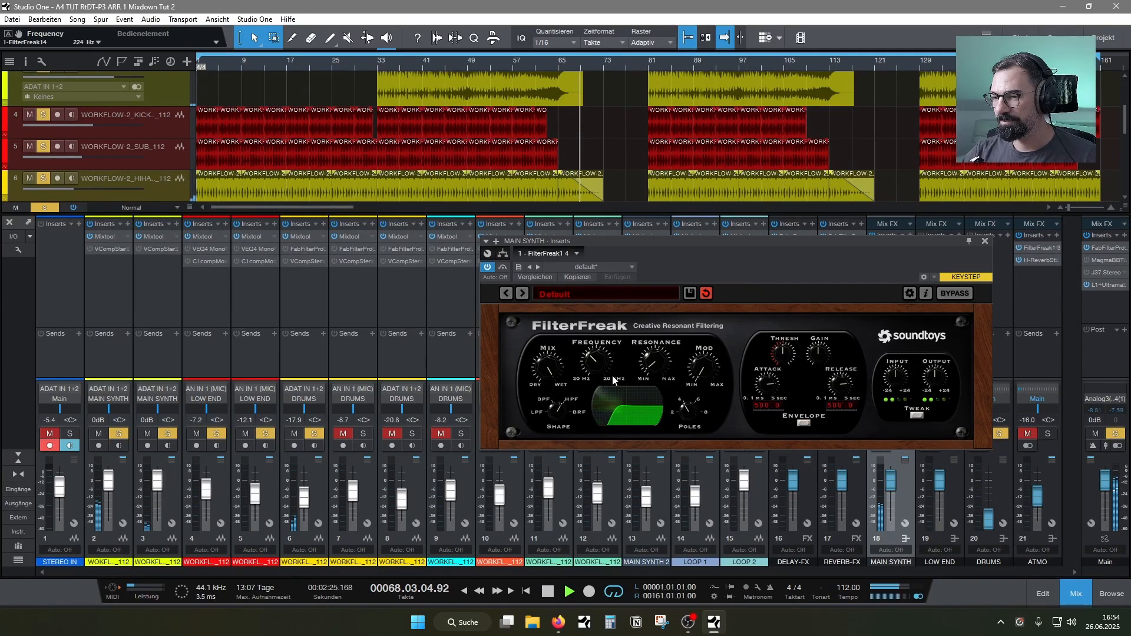
pyautogui.moveTo(730, 241); pyautogui.dragTo(653, 240)
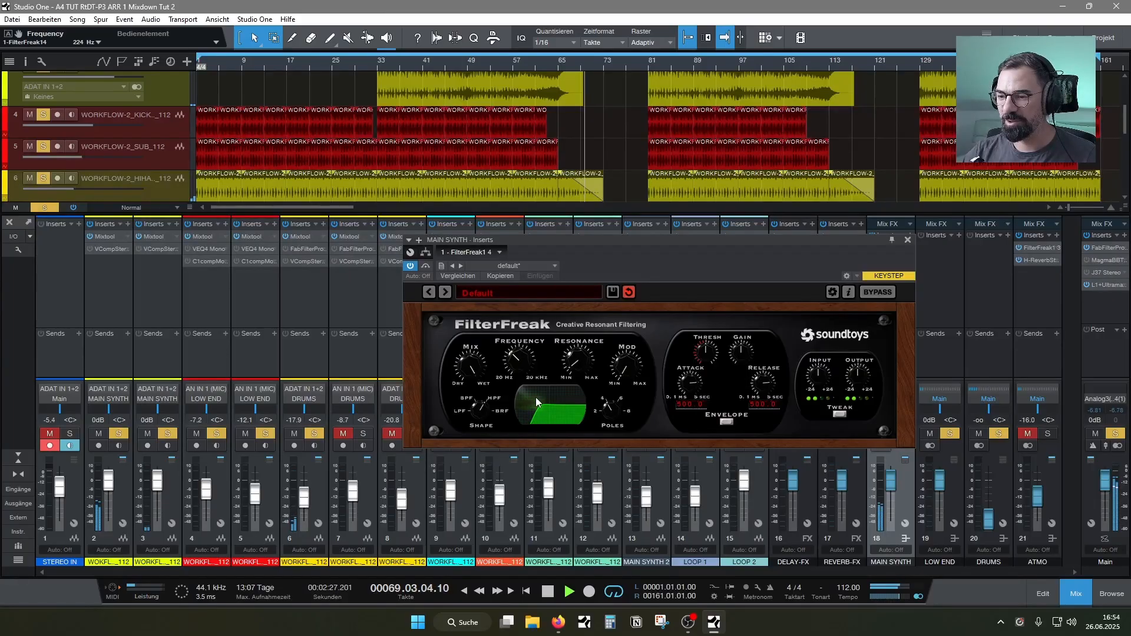
pyautogui.click(907, 240)
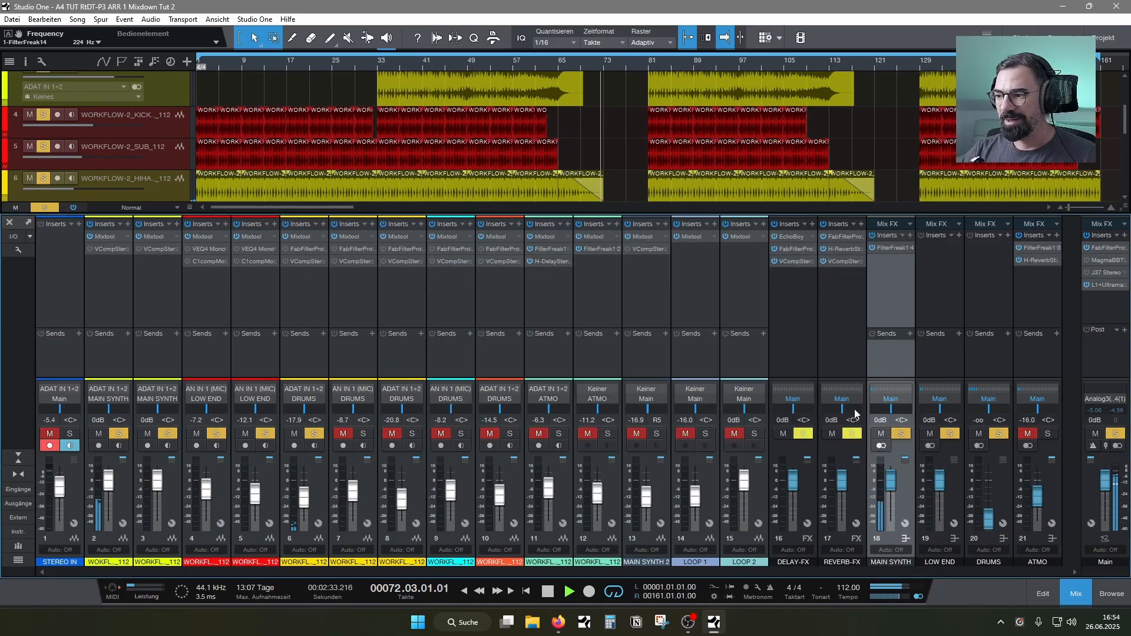
# Try a lower MAIN SYNTH bus level, reset it to 0 dB, and stop playback in the arrangement view
pyautogui.click(1073, 591)
pyautogui.press('space')
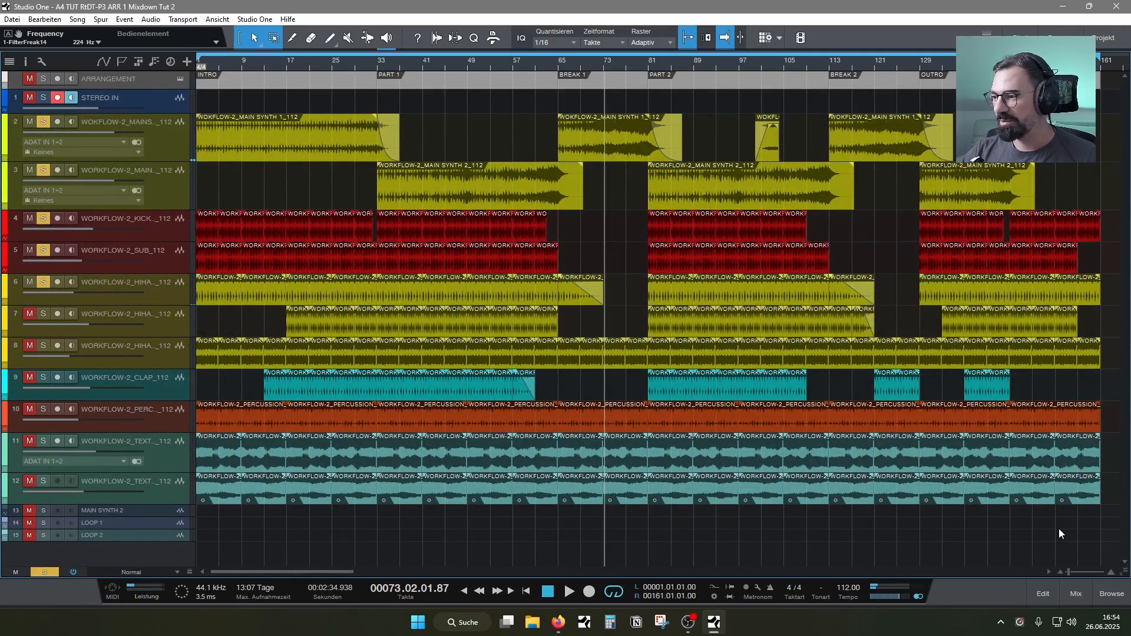
pyautogui.click(1076, 594)
pyautogui.press('space')
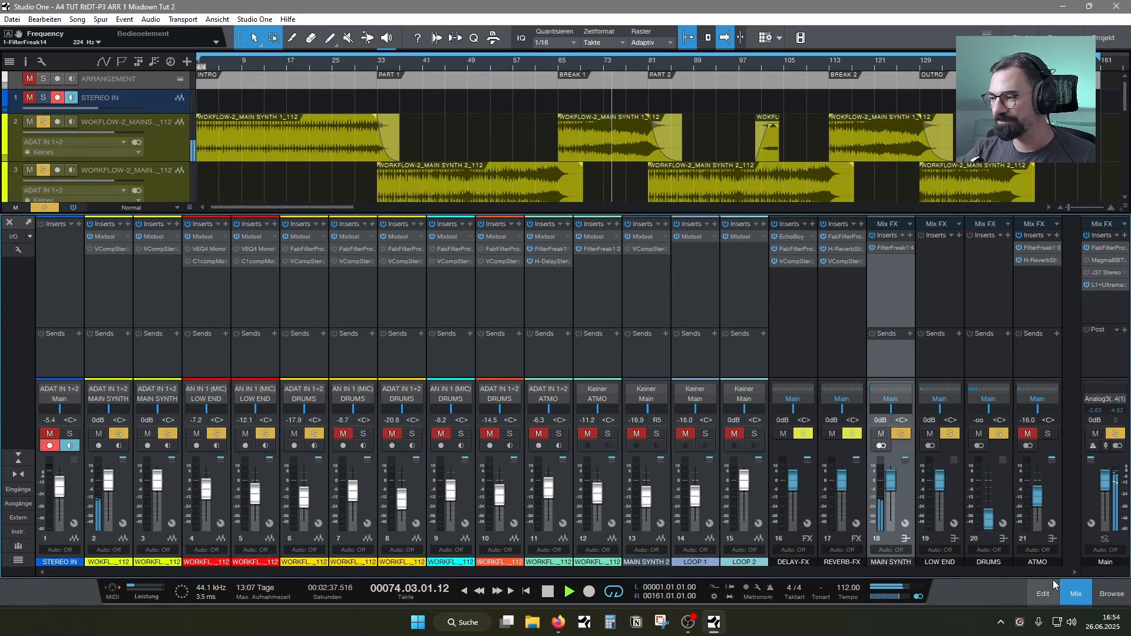
pyautogui.moveTo(890, 480); pyautogui.dragTo(892, 493)
pyautogui.keyDown('ctrl'); pyautogui.click(891, 492); pyautogui.keyUp('ctrl')
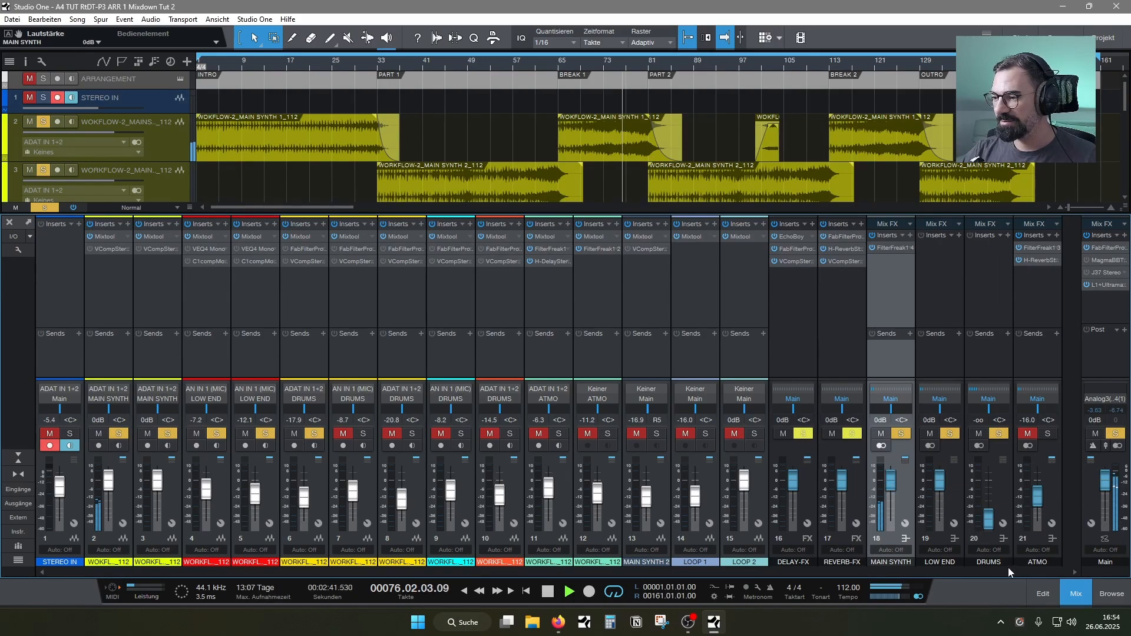
pyautogui.click(1067, 594)
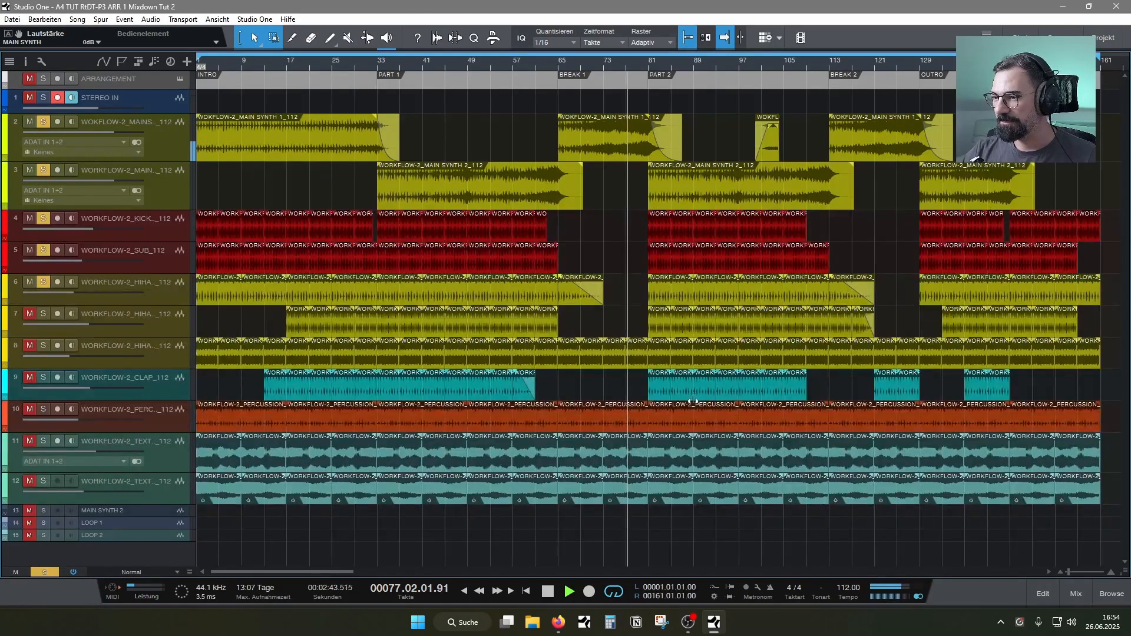
pyautogui.press('space')
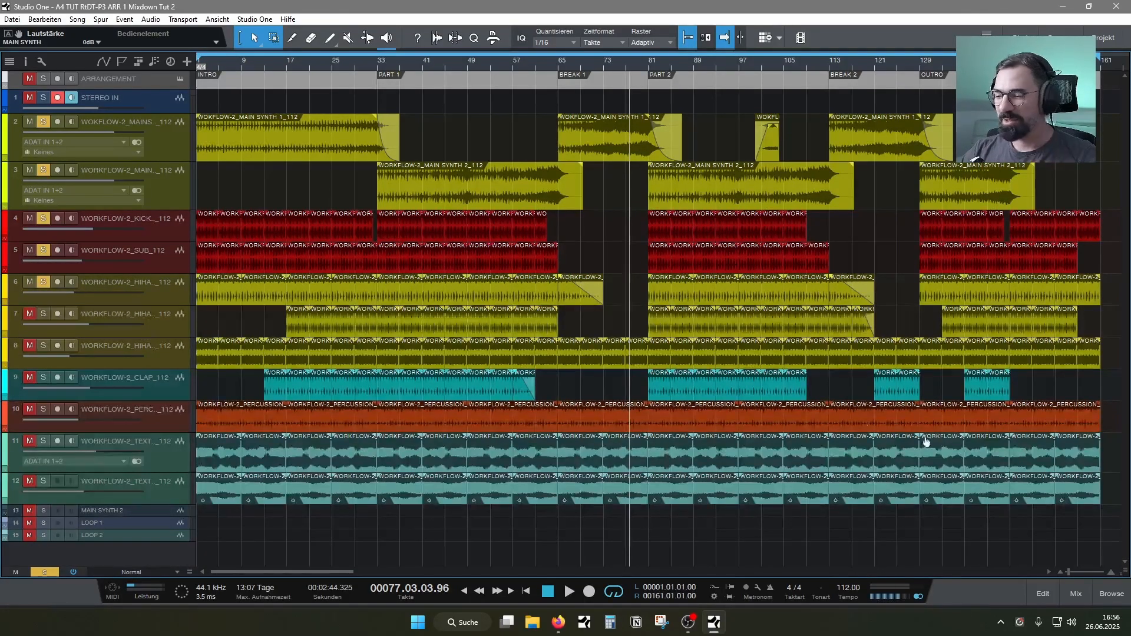
# Remove FilterFreak1 from the MAIN SYNTH bus and insert FabFilter Pro-Q 3 in its place
pyautogui.click(1080, 596)
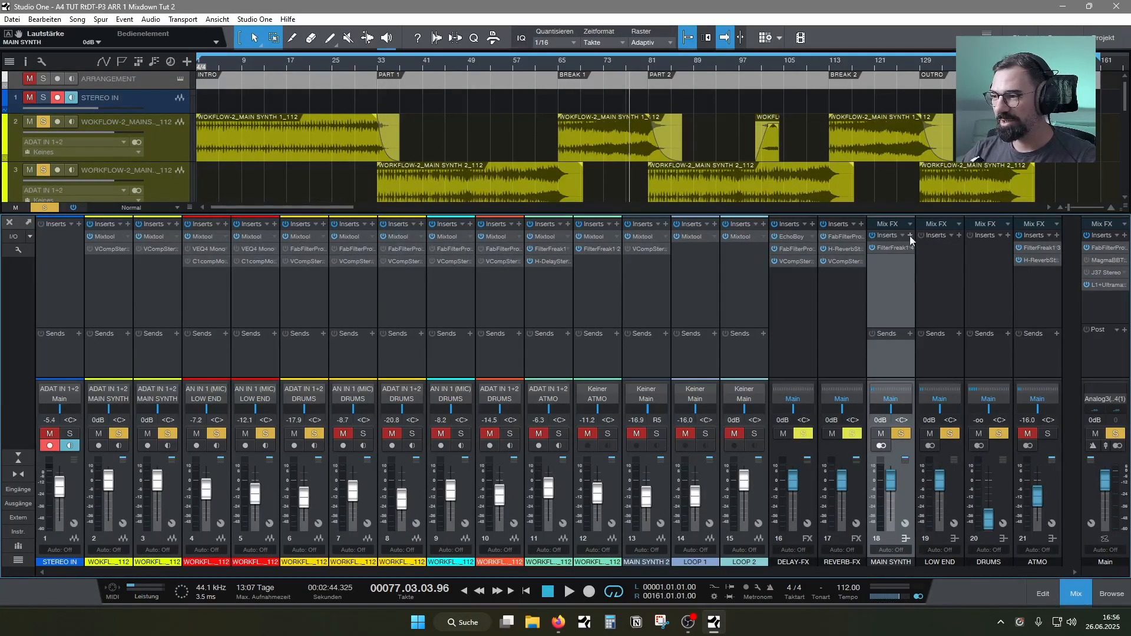
pyautogui.rightClick(894, 249)
pyautogui.click(904, 351)
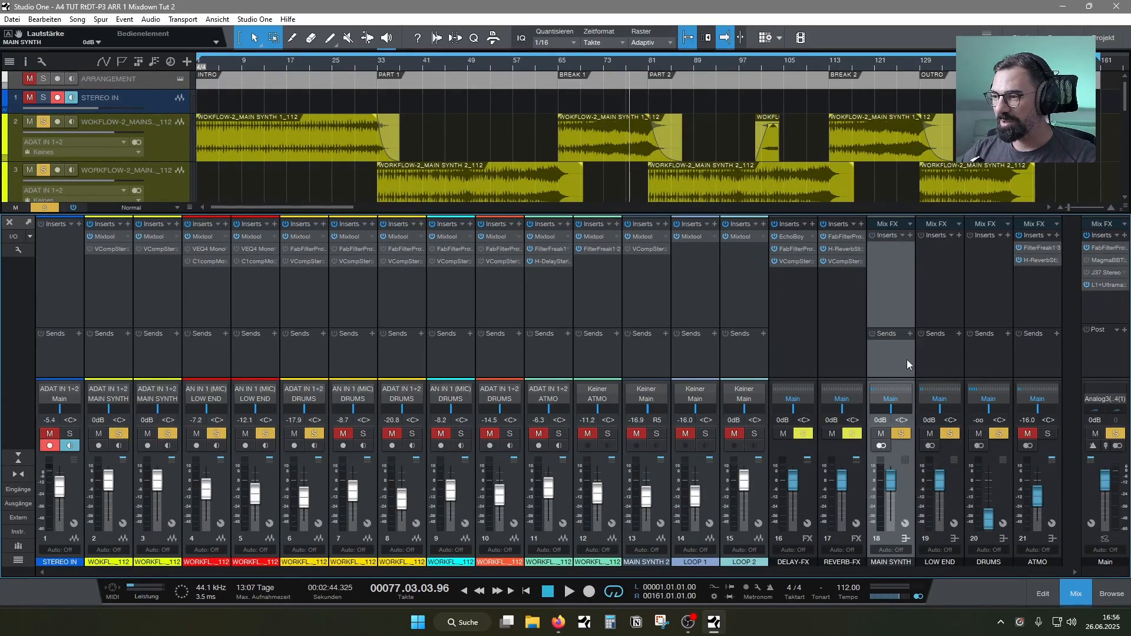
pyautogui.click(910, 236)
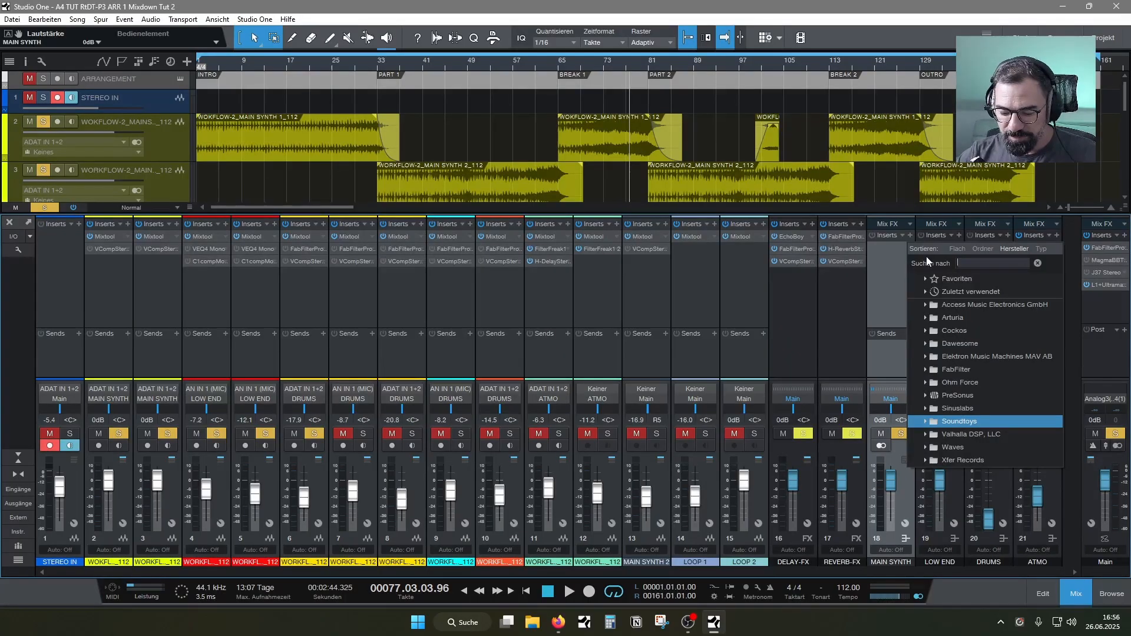
pyautogui.write('fab')
pyautogui.click(952, 293)
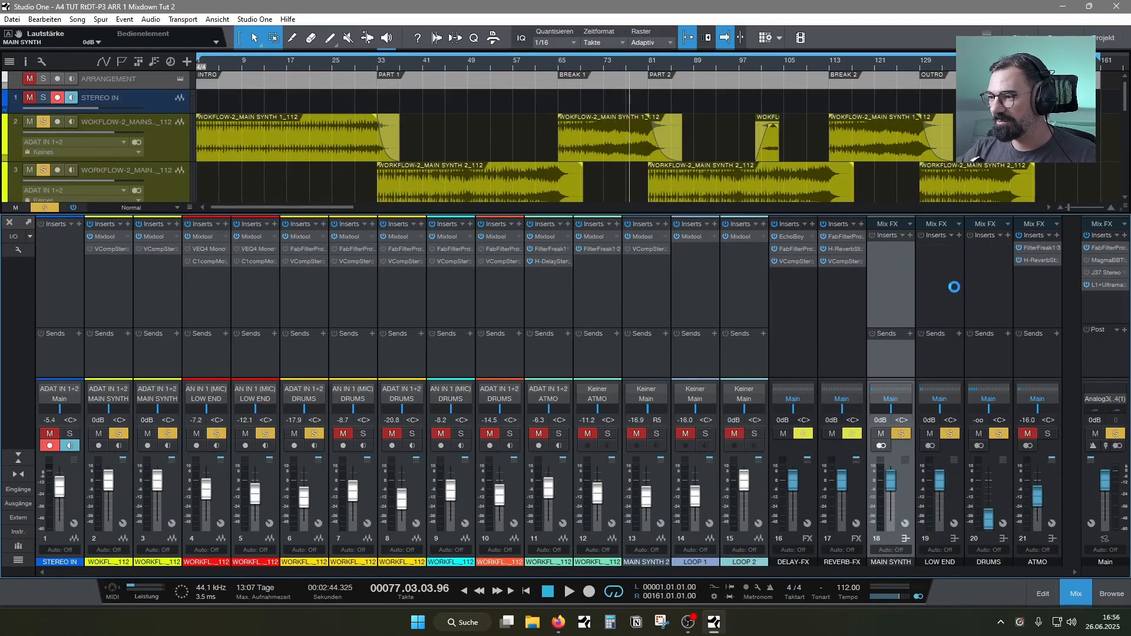
pyautogui.moveTo(672, 239); pyautogui.dragTo(446, 132)
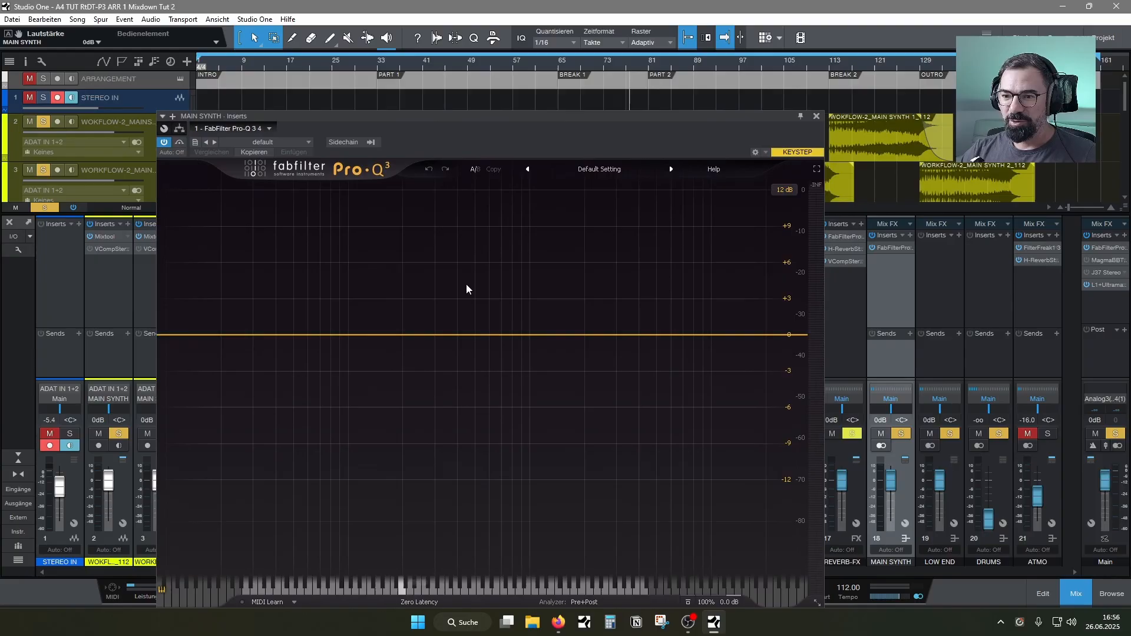
# Load the "Low cut 12db 500Hz (Tops)" preset and set the low cut to about 162 Hz at 24 dB/oct during playback
pyautogui.click(602, 172)
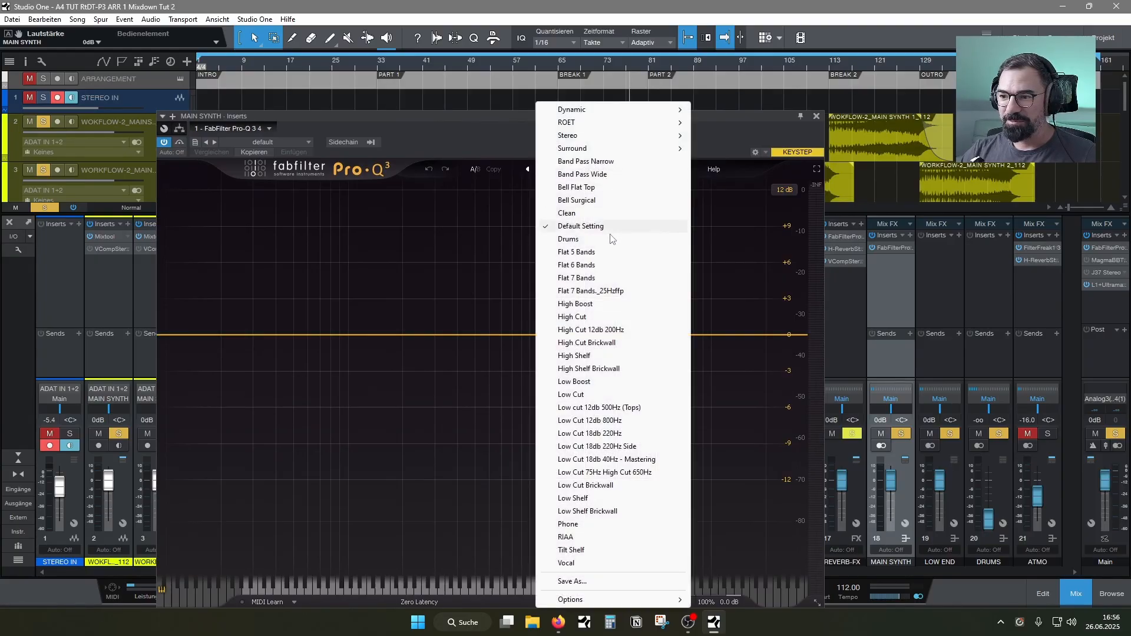
pyautogui.click(584, 411)
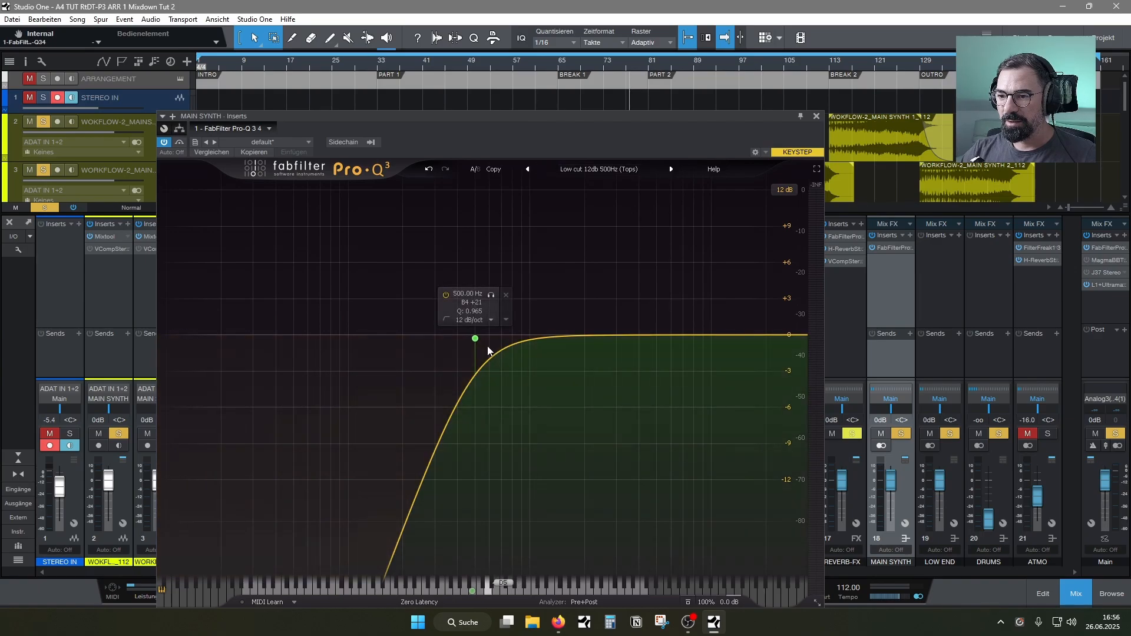
pyautogui.moveTo(472, 333); pyautogui.dragTo(328, 332)
pyautogui.press('space')
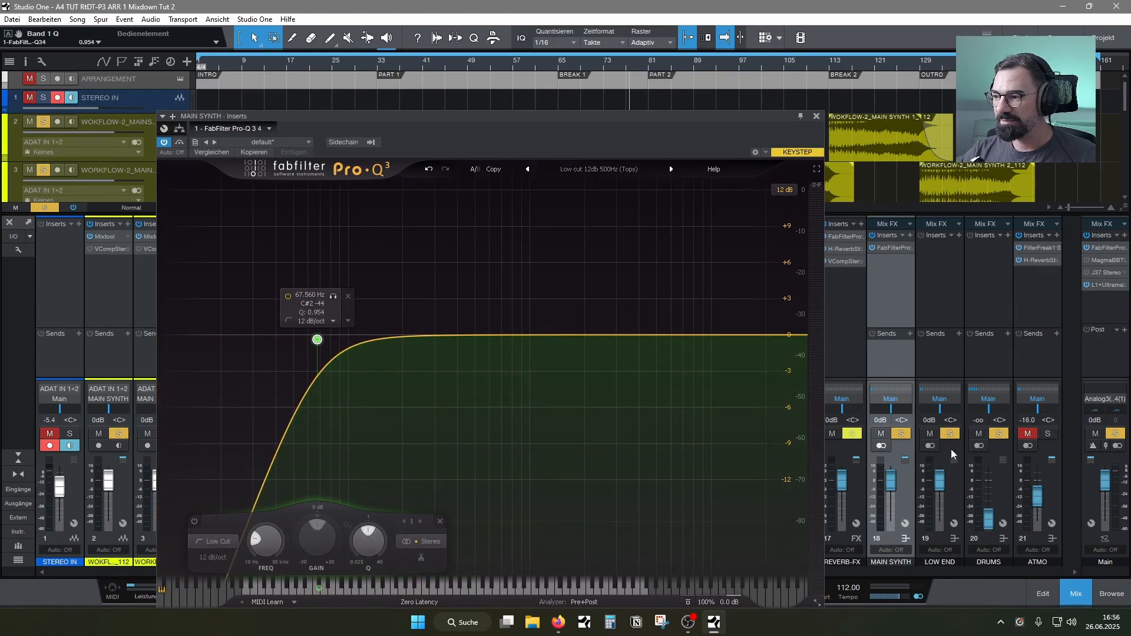
pyautogui.moveTo(317, 340)
pyautogui.mouseDown()
pyautogui.moveTo(397, 341)
pyautogui.moveTo(326, 341)
pyautogui.mouseUp()
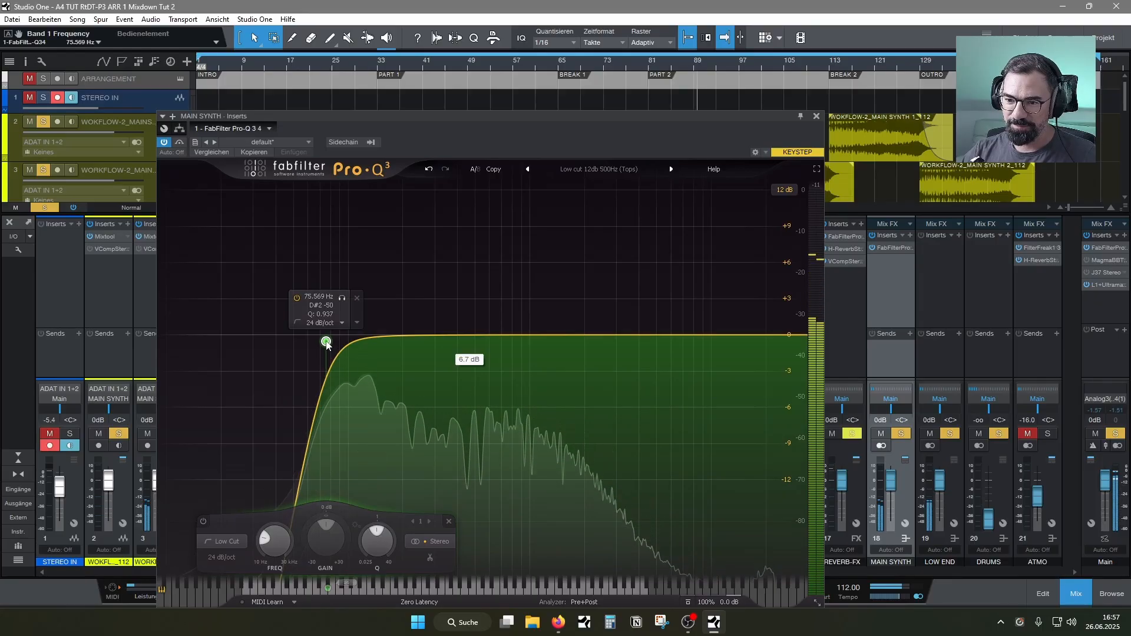
pyautogui.moveTo(327, 341); pyautogui.dragTo(385, 342)
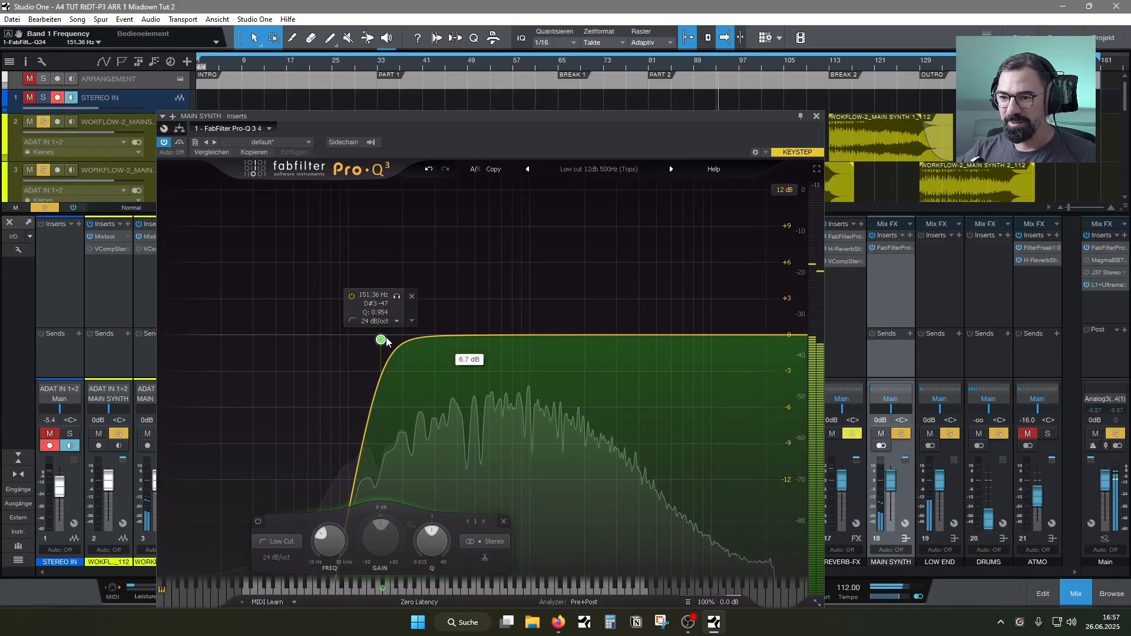
pyautogui.moveTo(380, 339); pyautogui.dragTo(386, 339)
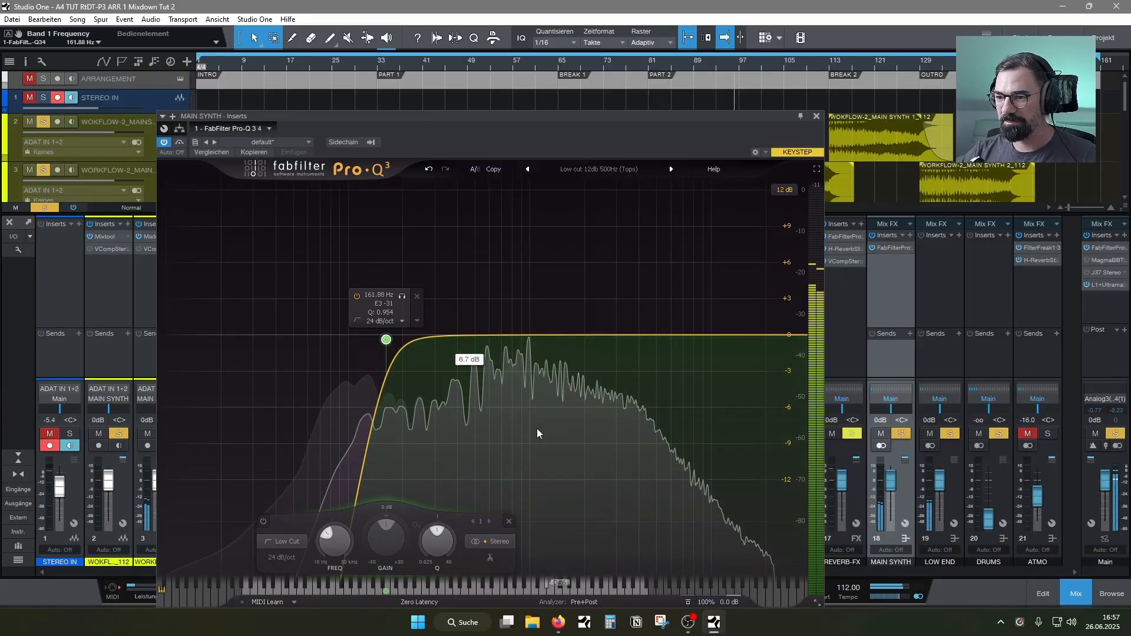
pyautogui.click(816, 116)
# Clear all solos, mute the ATMO bus, and bring the DRUMS bus fader up to -13.1 dB
pyautogui.moveTo(989, 519); pyautogui.dragTo(989, 486)
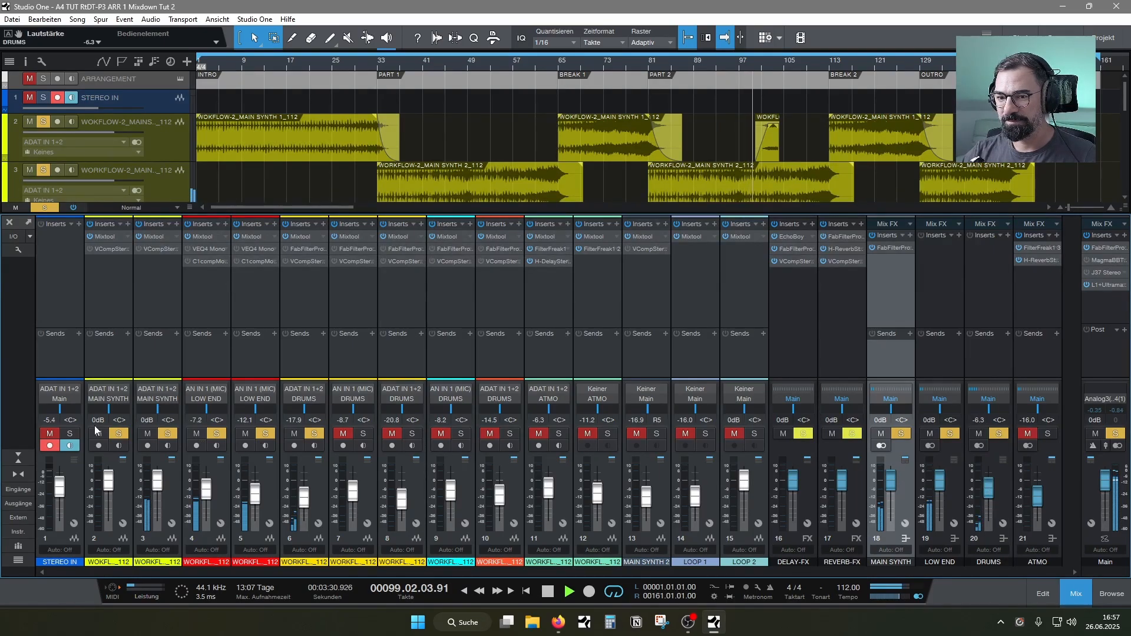
pyautogui.click(45, 208)
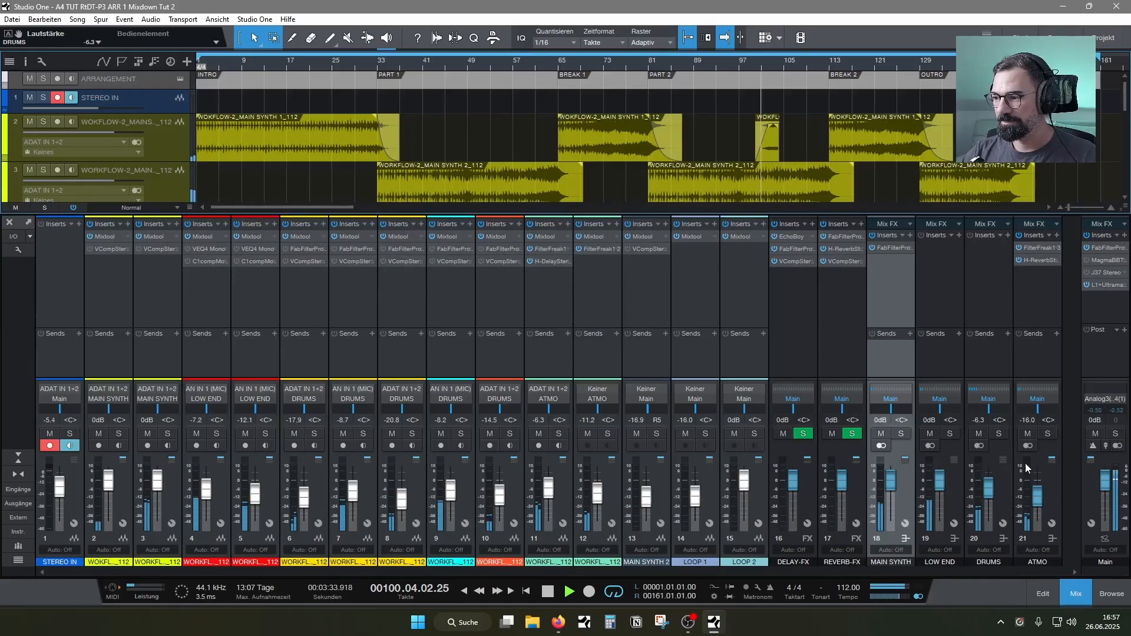
pyautogui.click(1027, 433)
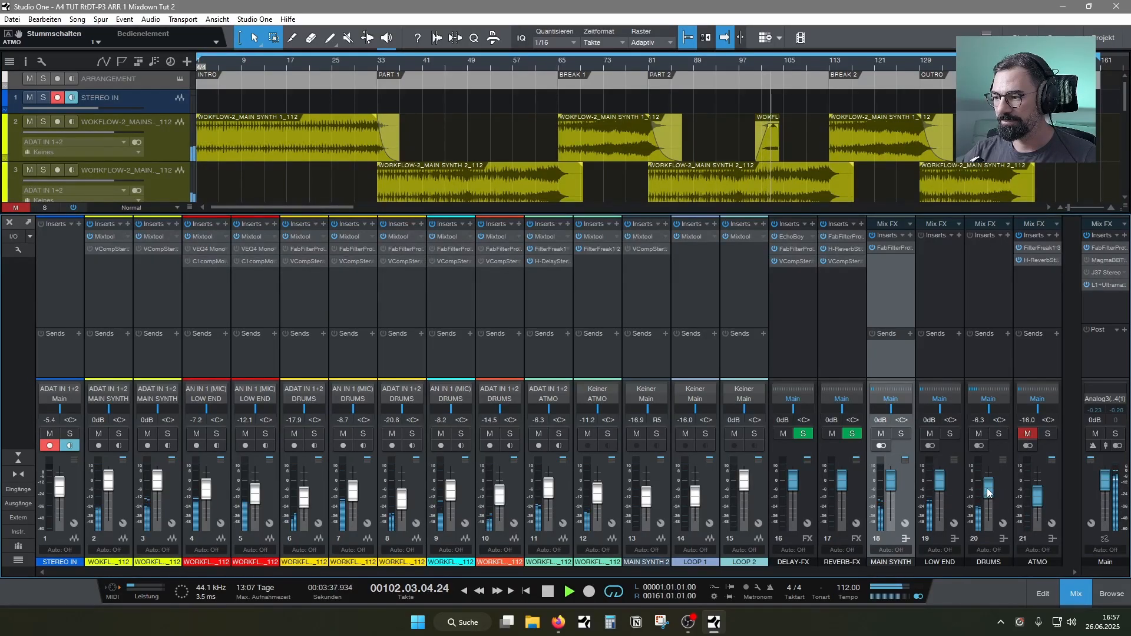
pyautogui.moveTo(989, 493); pyautogui.dragTo(990, 497)
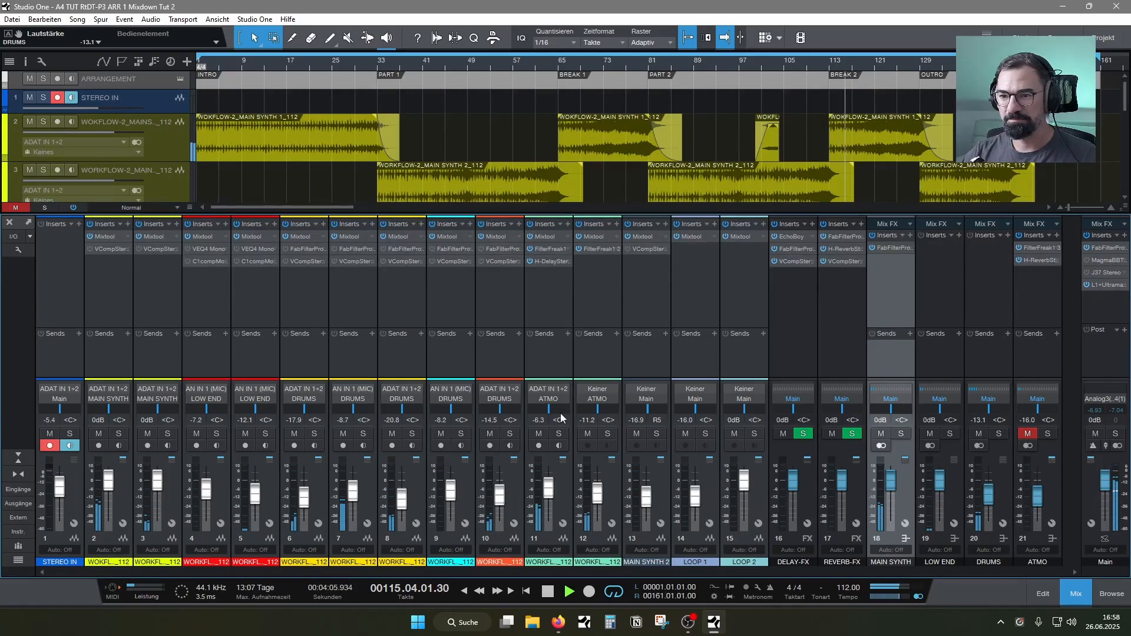
# Play the song from the start in the arrangement view, and mute the SUB channel in the mixer
pyautogui.click(1075, 593)
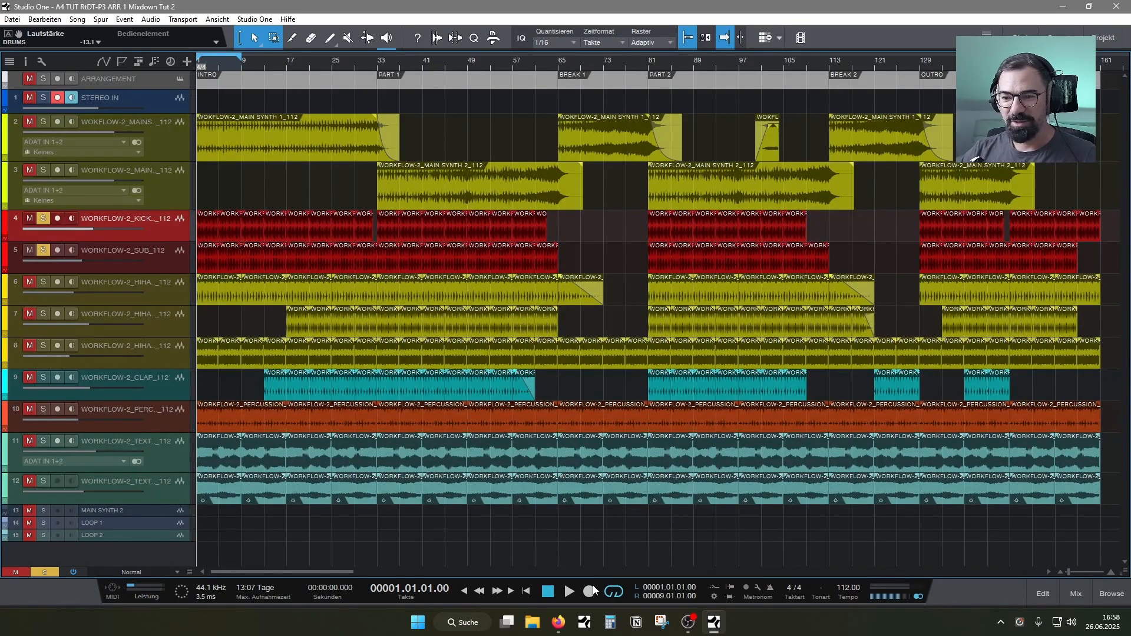
pyautogui.press('space')
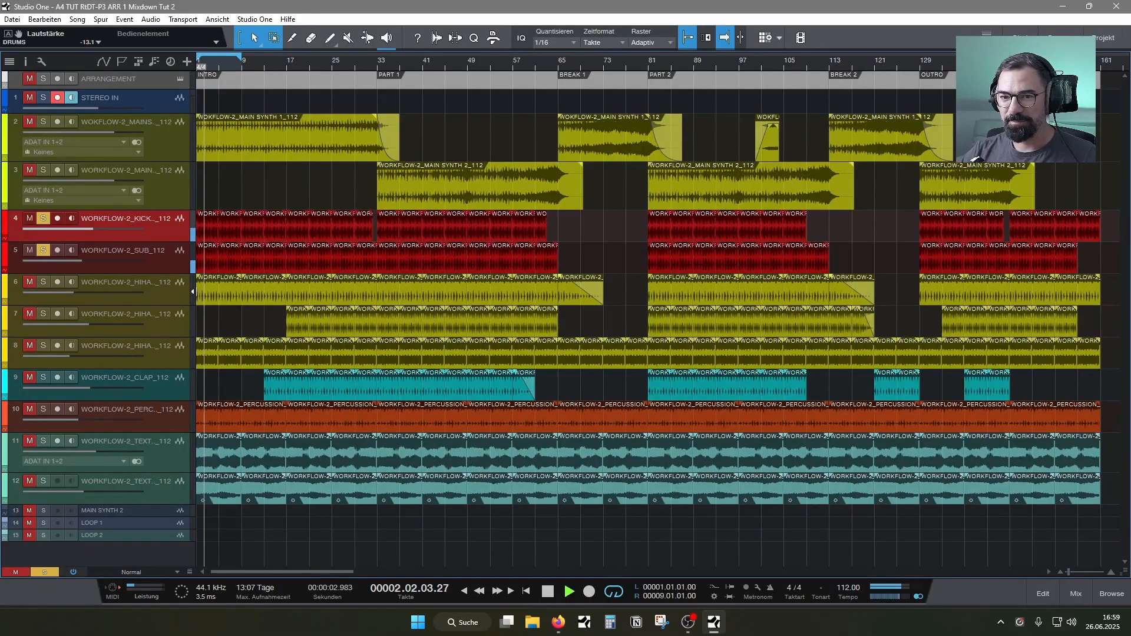
pyautogui.click(1076, 594)
pyautogui.click(245, 436)
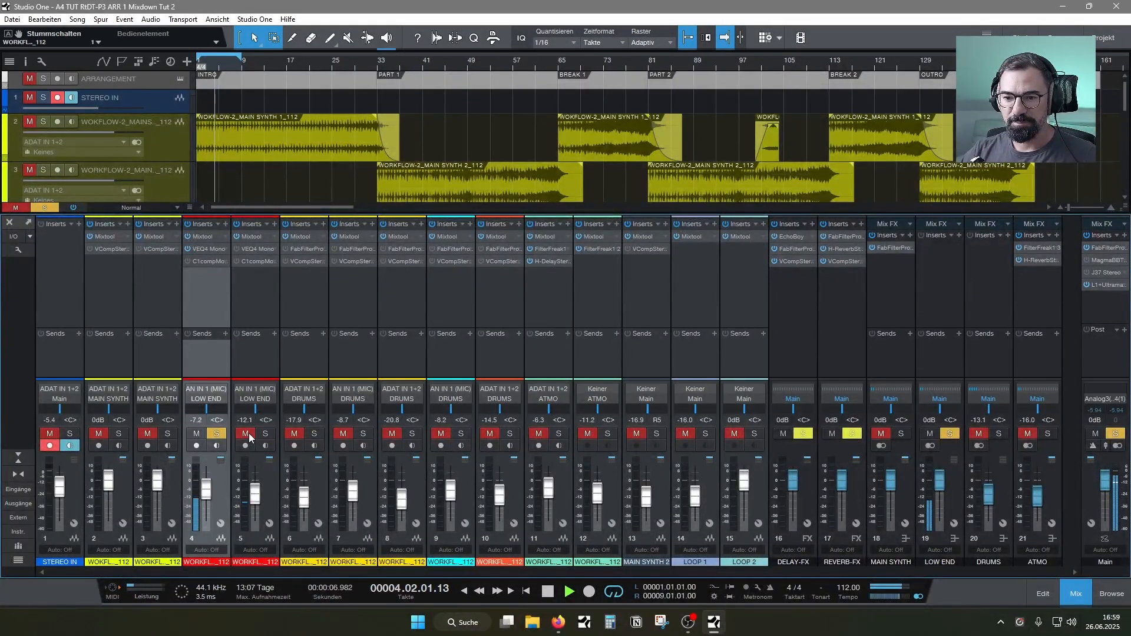
# Insert FabFilter Pro-Q 3 on the KICKDRUM channel and move its window clear of the channel strip
pyautogui.click(225, 224)
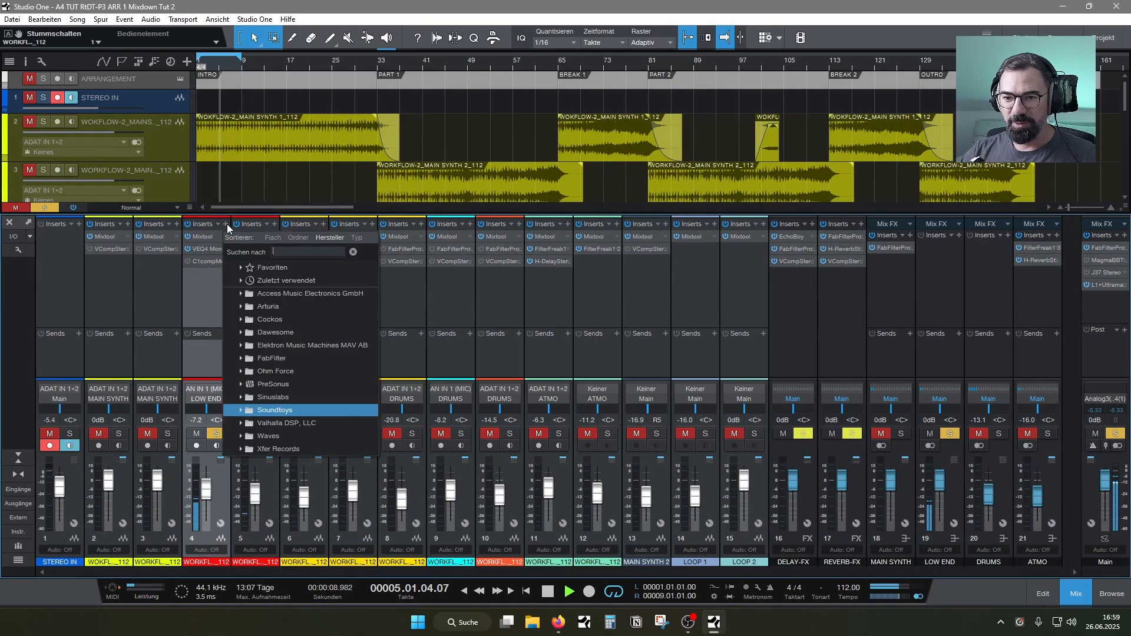
pyautogui.write('fab')
pyautogui.click(261, 281)
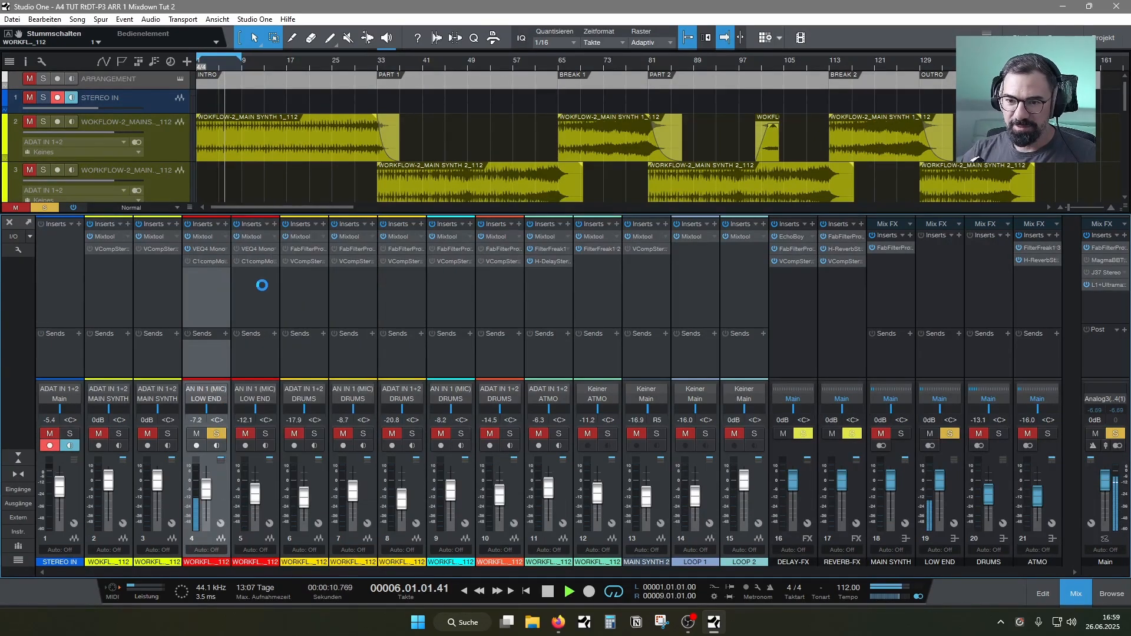
pyautogui.moveTo(411, 119); pyautogui.dragTo(431, 74)
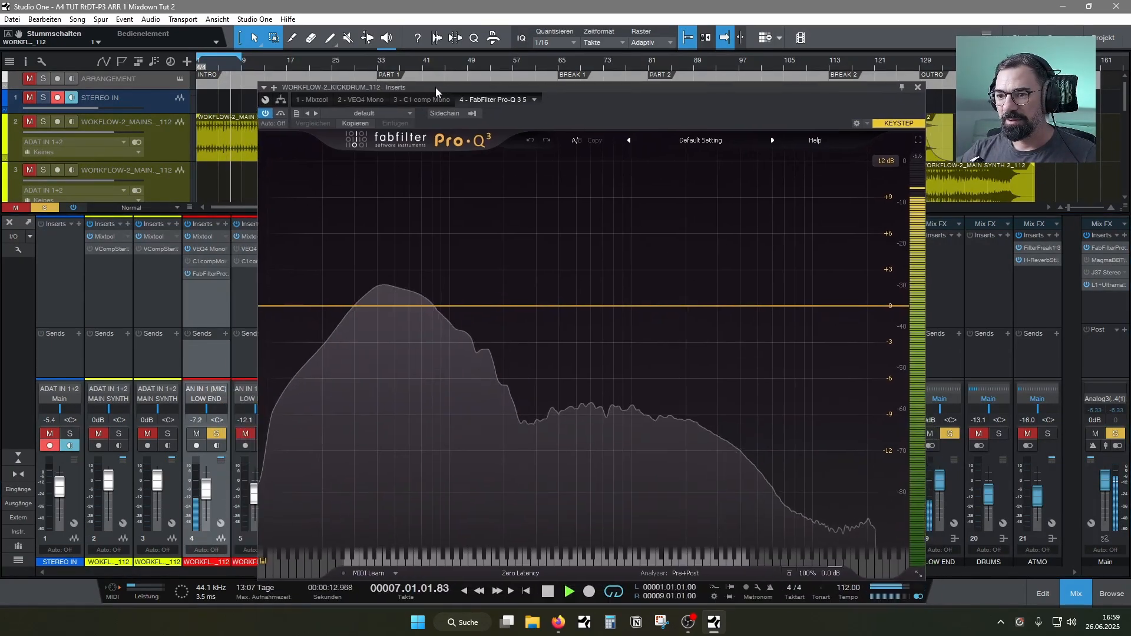
# Cut the kick by about 4.4 dB slightly above 120 Hz with a narrowed bell band, bypass the EQ and stop playback
pyautogui.click(459, 299)
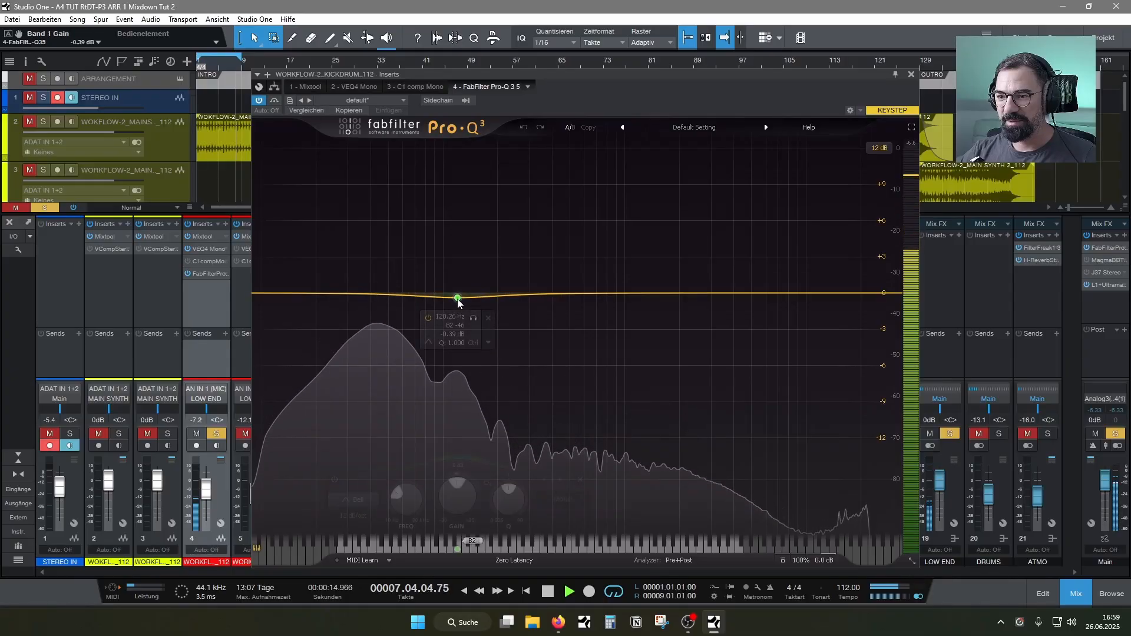
pyautogui.moveTo(460, 301); pyautogui.dragTo(460, 341)
pyautogui.moveTo(509, 496); pyautogui.dragTo(511, 488)
pyautogui.moveTo(460, 341); pyautogui.dragTo(465, 346)
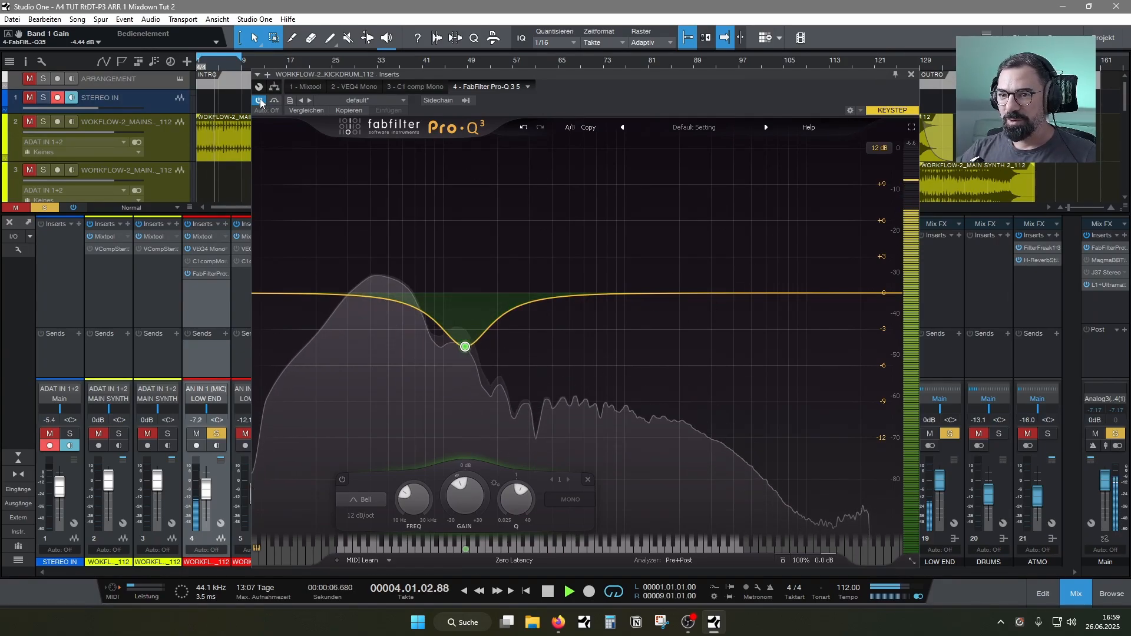
pyautogui.click(911, 74)
pyautogui.press('space')
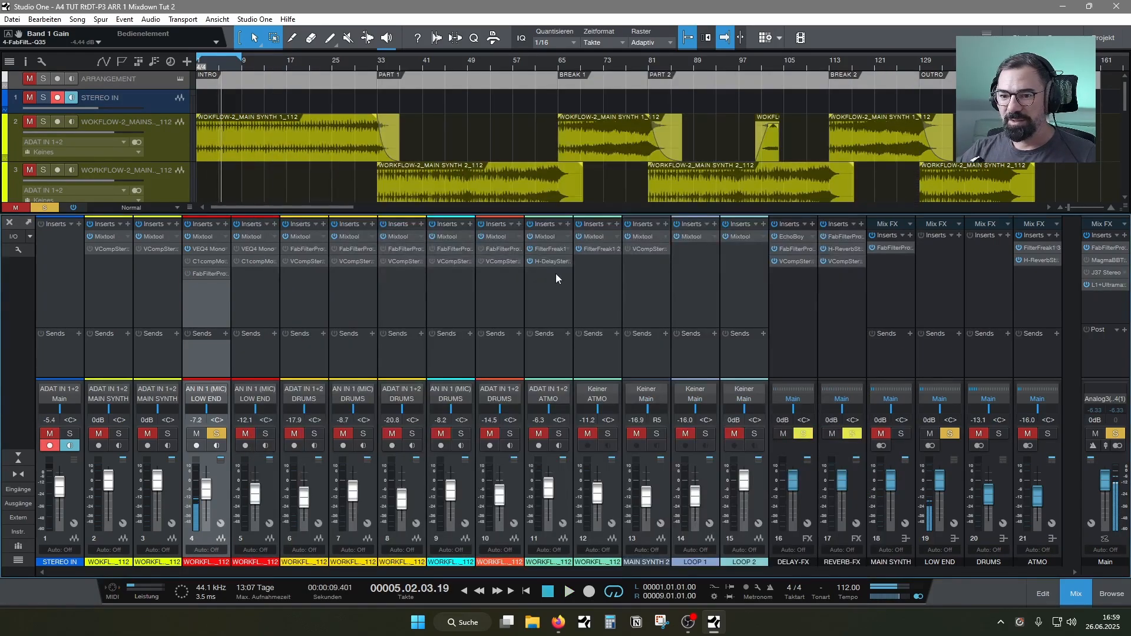
# Duplicate the KICKDRUM track completely with its events in the arrangement, and resume playback in the mixer view
pyautogui.click(1075, 595)
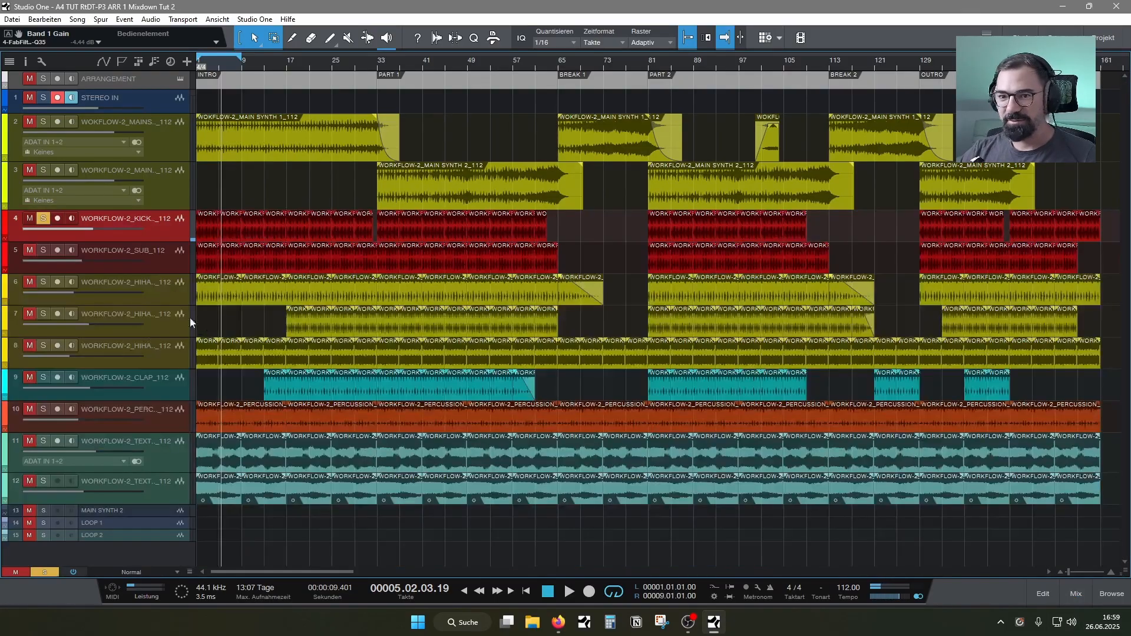
pyautogui.rightClick(168, 235)
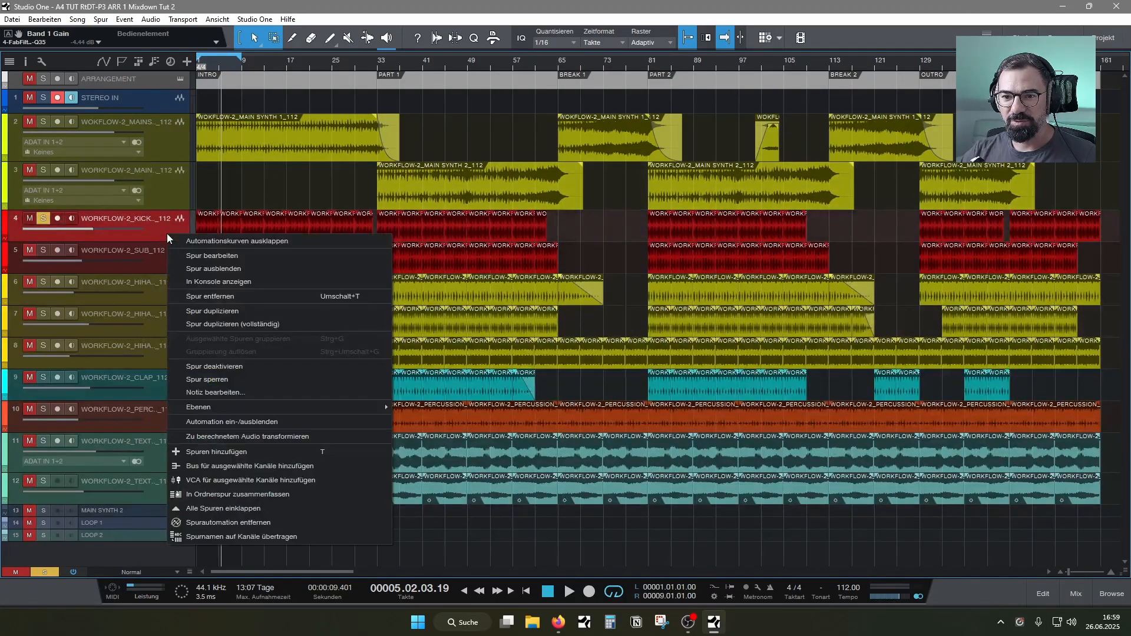
pyautogui.click(201, 324)
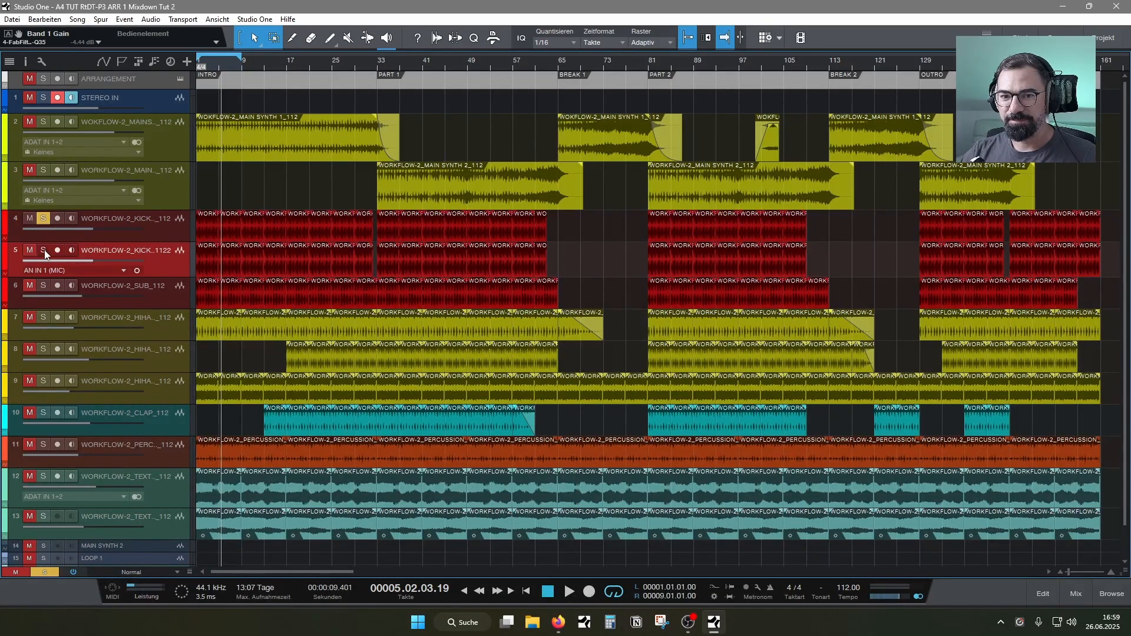
pyautogui.press('space')
pyautogui.click(1074, 593)
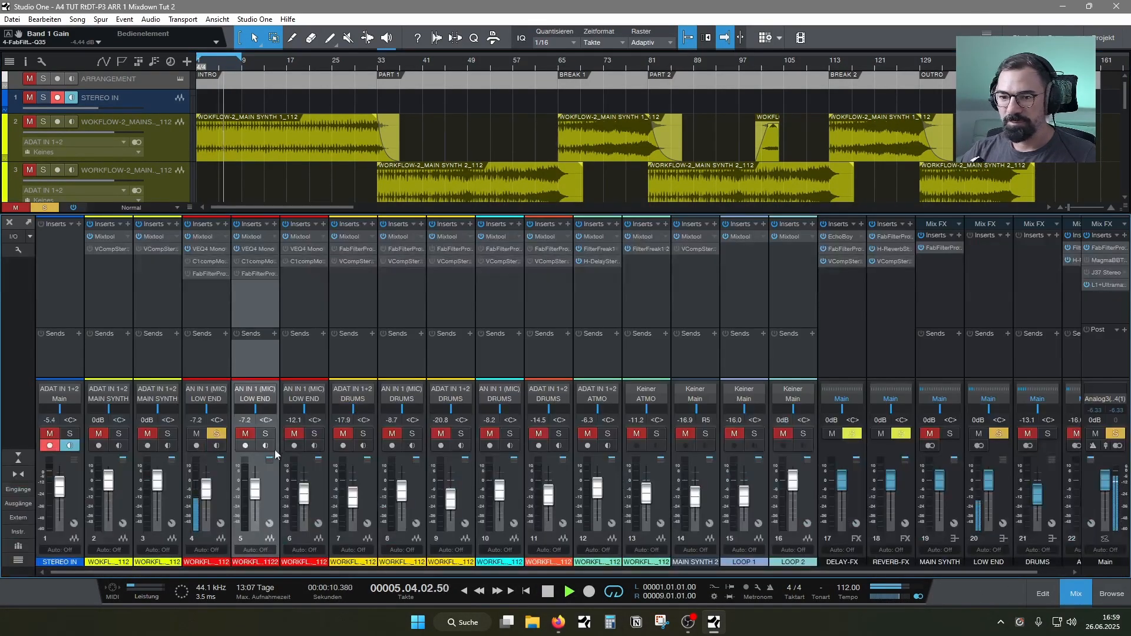
# Insert FilterFreak1 on the original KICKDRUM channel and set its low-pass frequency to about 145 Hz
pyautogui.click(200, 318)
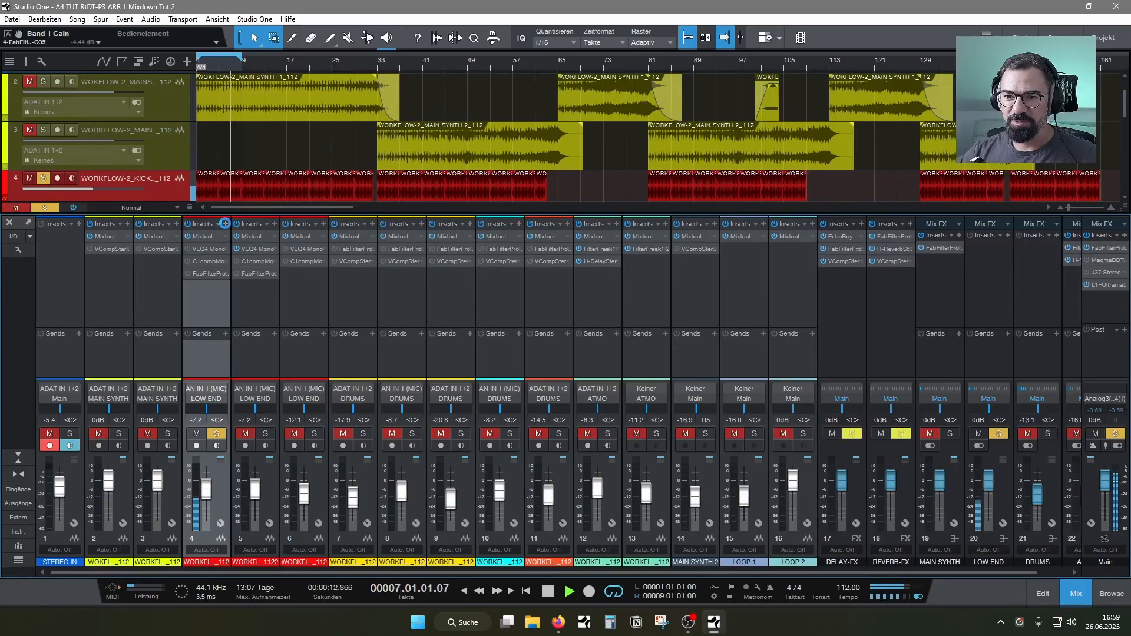
pyautogui.click(225, 224)
pyautogui.write('fil')
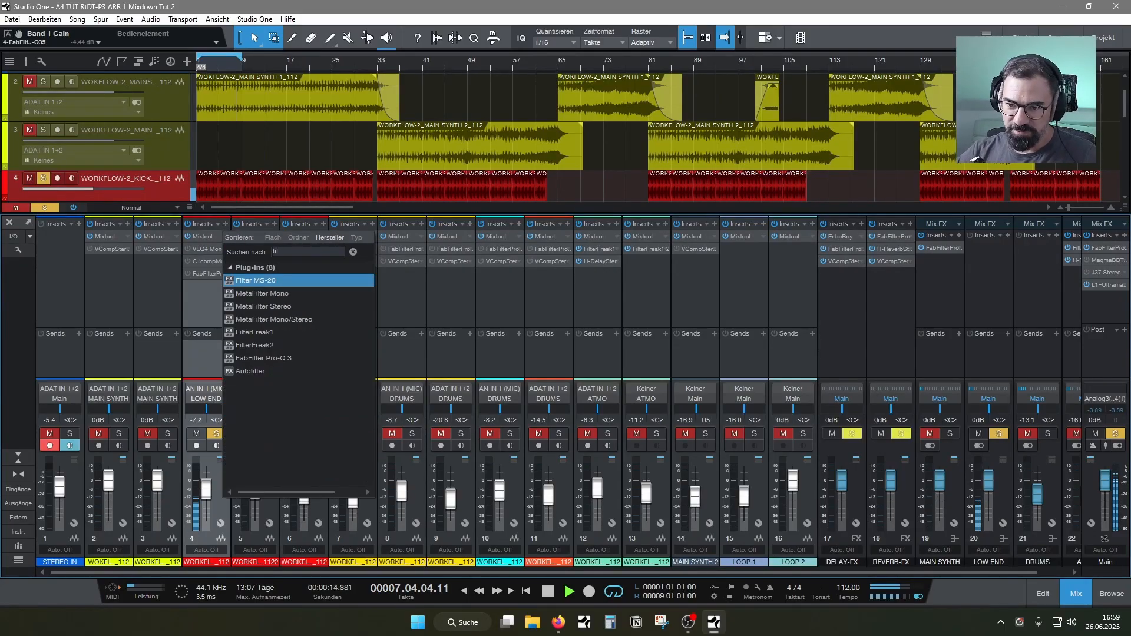
pyautogui.click(287, 334)
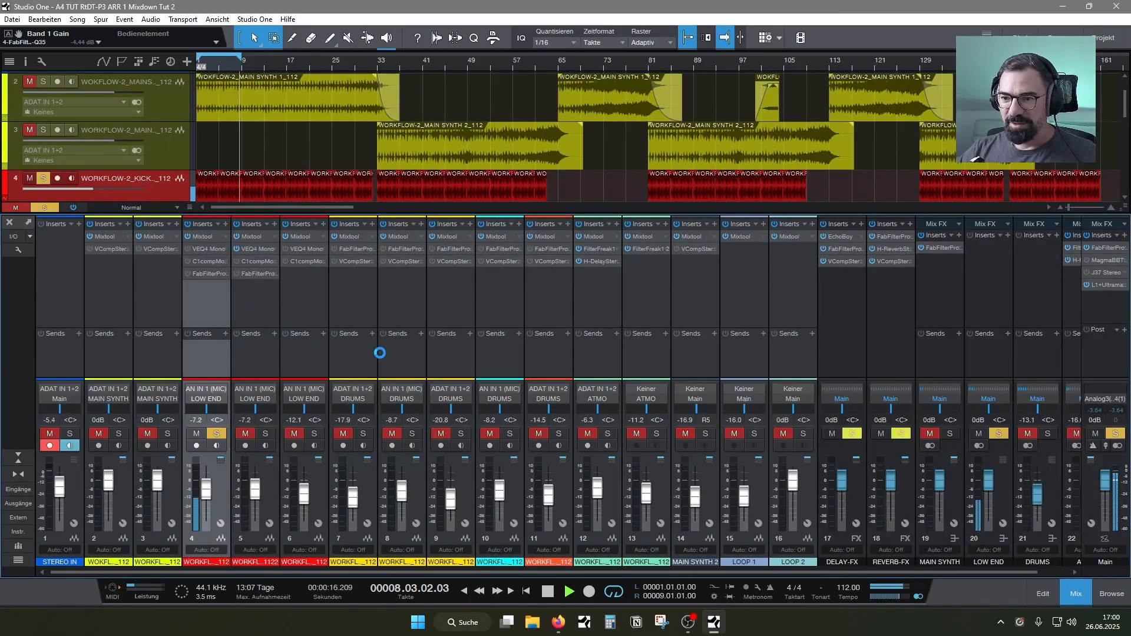
pyautogui.moveTo(370, 197); pyautogui.dragTo(371, 213)
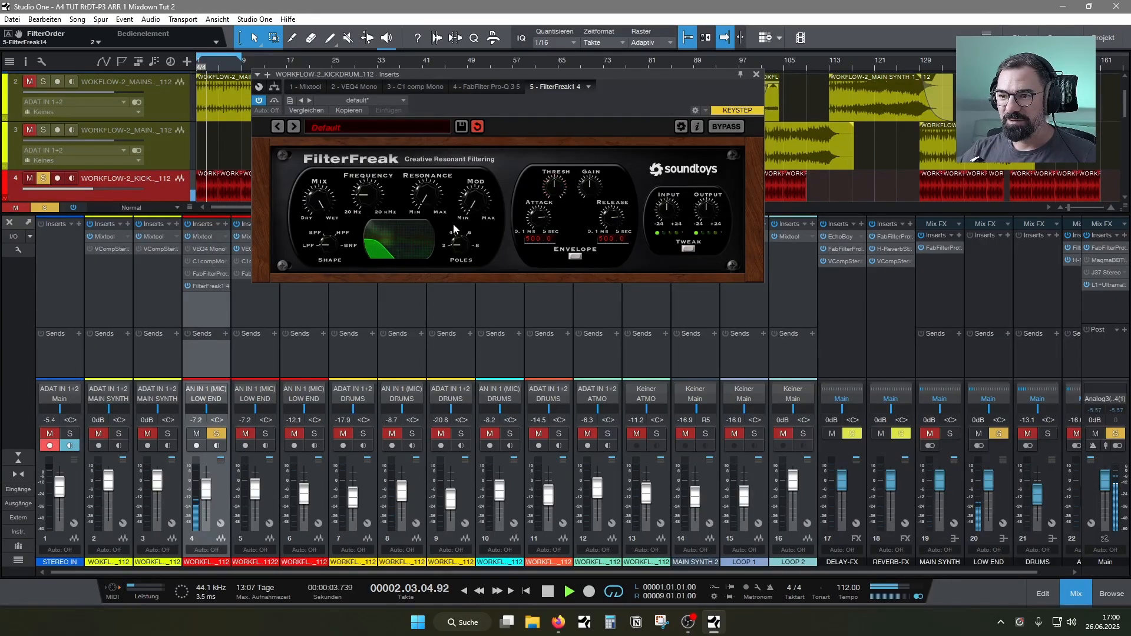
pyautogui.moveTo(454, 229); pyautogui.dragTo(366, 196)
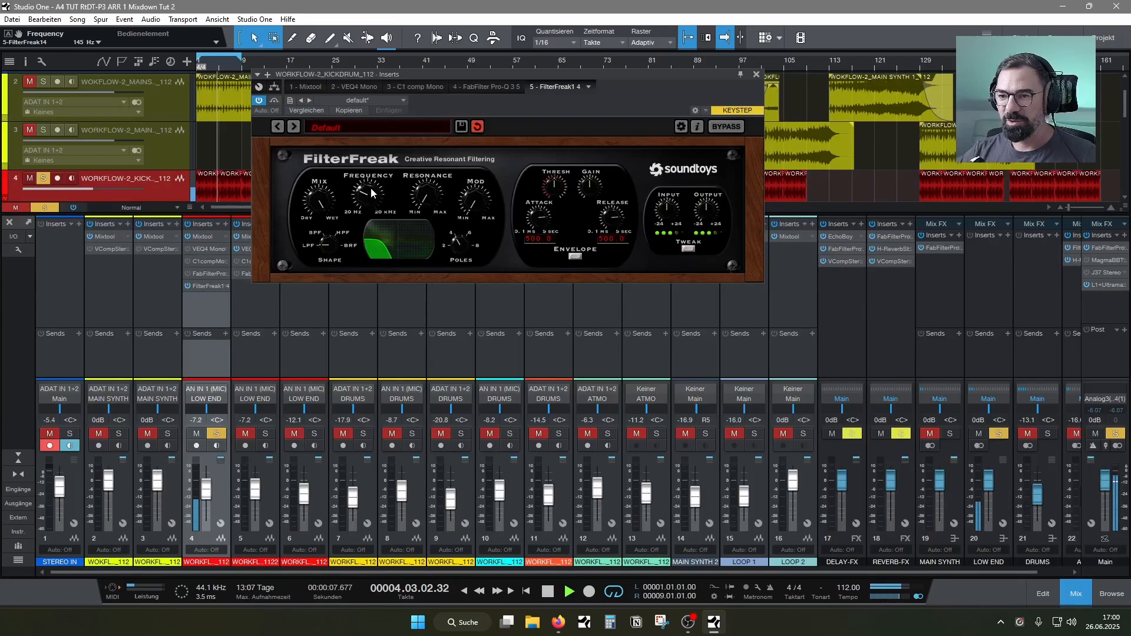
pyautogui.click(756, 75)
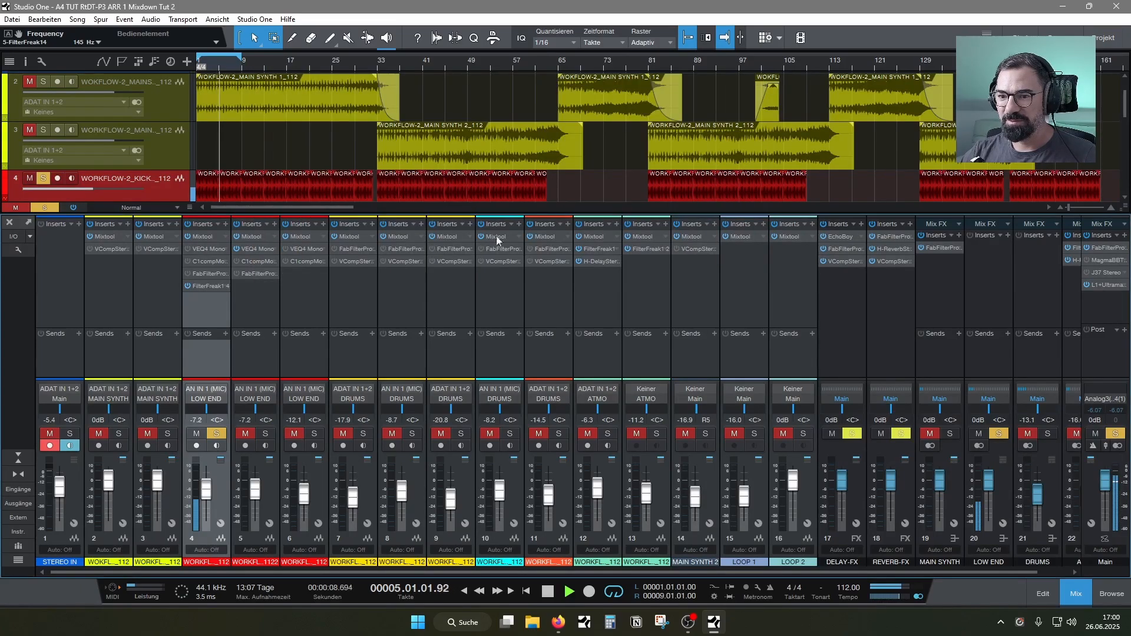
# Solo the duplicate kick instead of the original, and copy the original's FilterFreak1 insert onto the duplicate
pyautogui.click(265, 432)
pyautogui.click(216, 432)
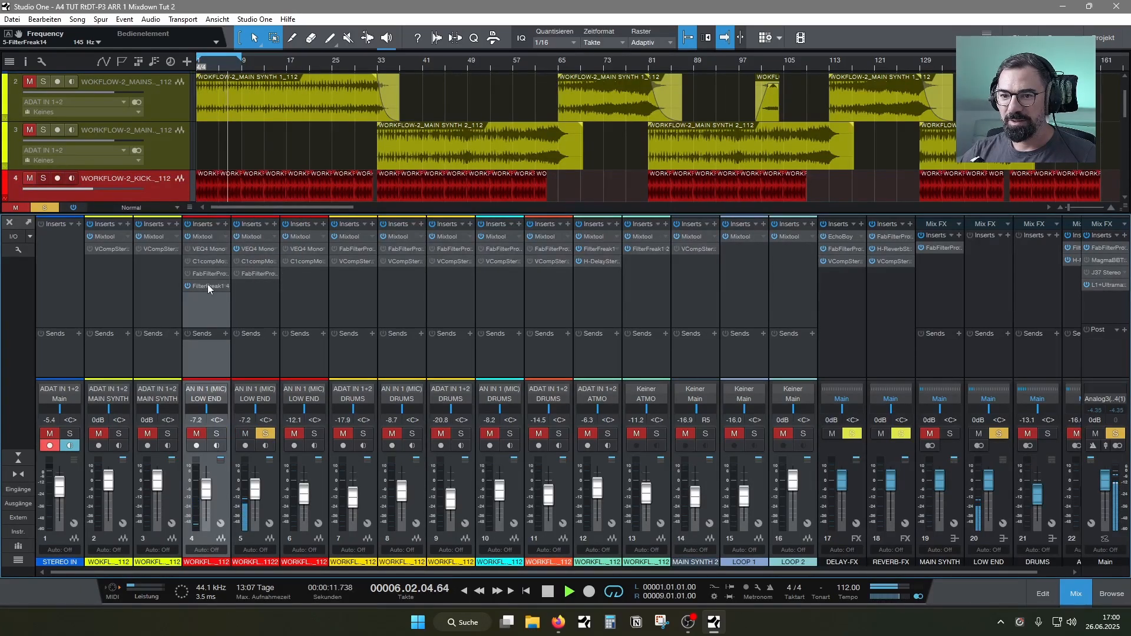
pyautogui.moveTo(207, 284); pyautogui.dragTo(259, 283)
pyautogui.doubleClick(259, 285)
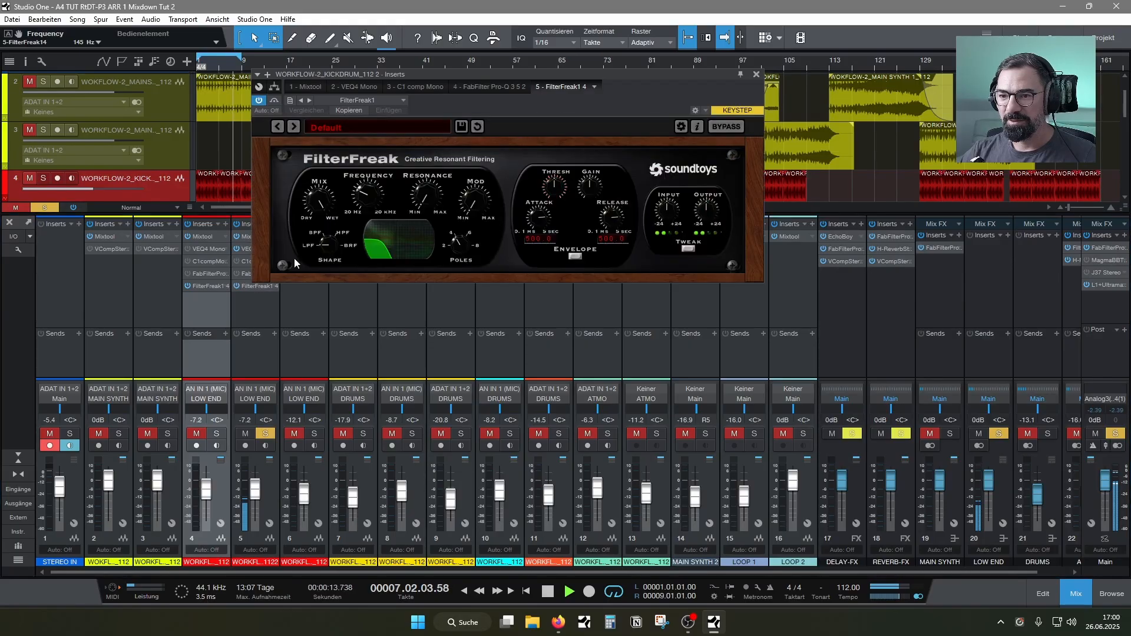
# Switch the duplicate kick's filter to high-pass, unmute the original kick alongside it, and tune the cutoff to 636 Hz
pyautogui.moveTo(327, 243); pyautogui.dragTo(372, 168)
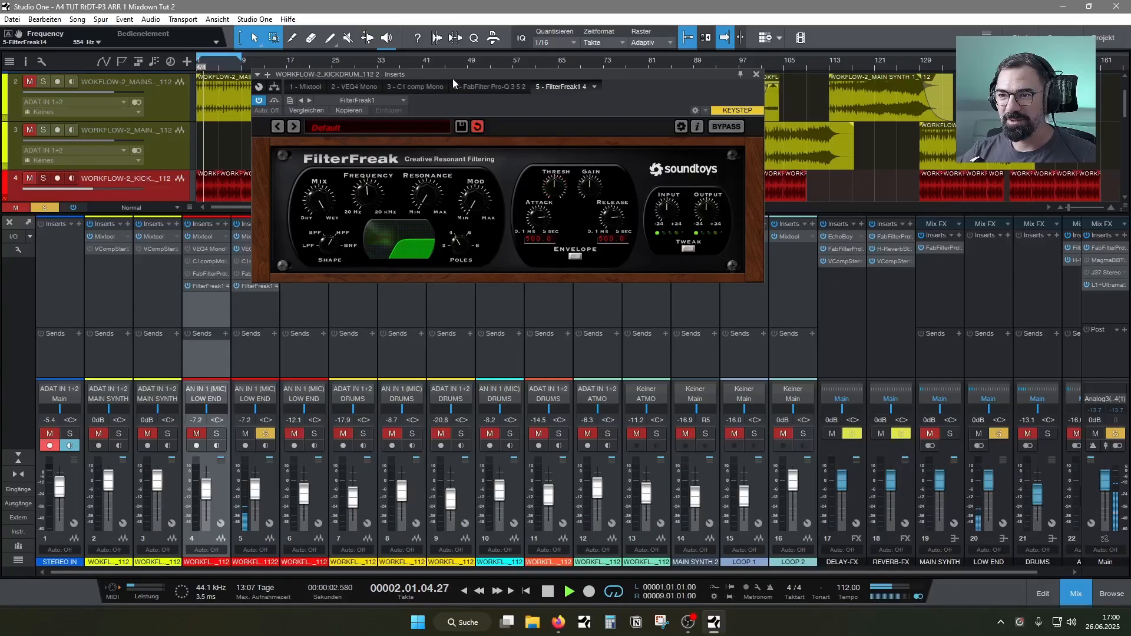
pyautogui.moveTo(451, 75); pyautogui.dragTo(451, 95)
pyautogui.click(196, 433)
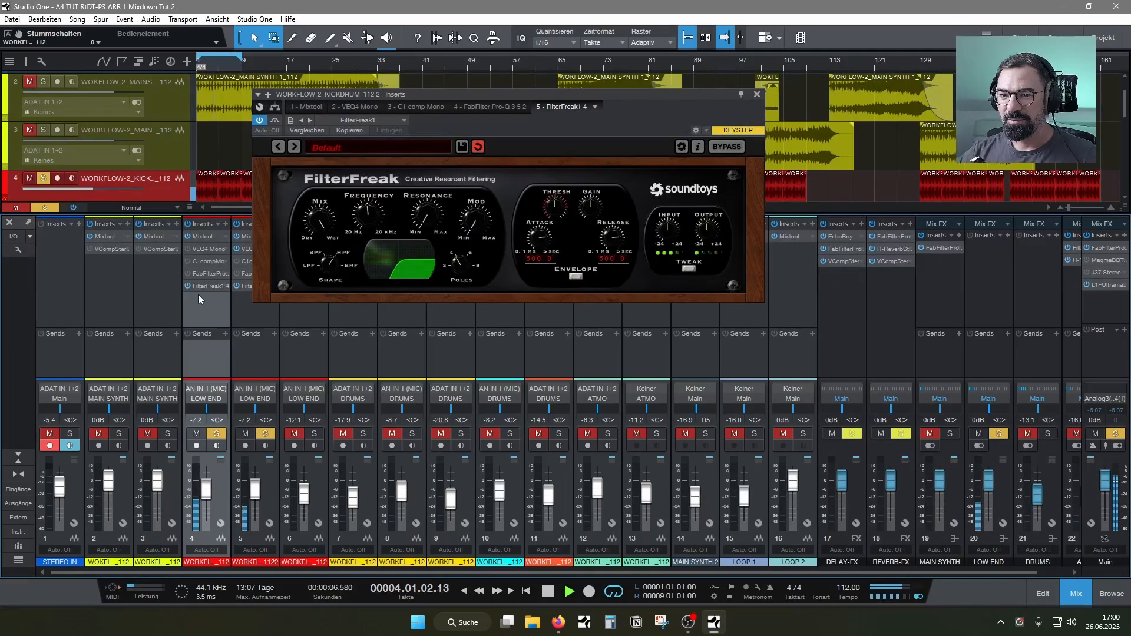
pyautogui.moveTo(375, 220)
pyautogui.mouseDown()
pyautogui.moveTo(372, 203)
pyautogui.moveTo(369, 228)
pyautogui.mouseUp()
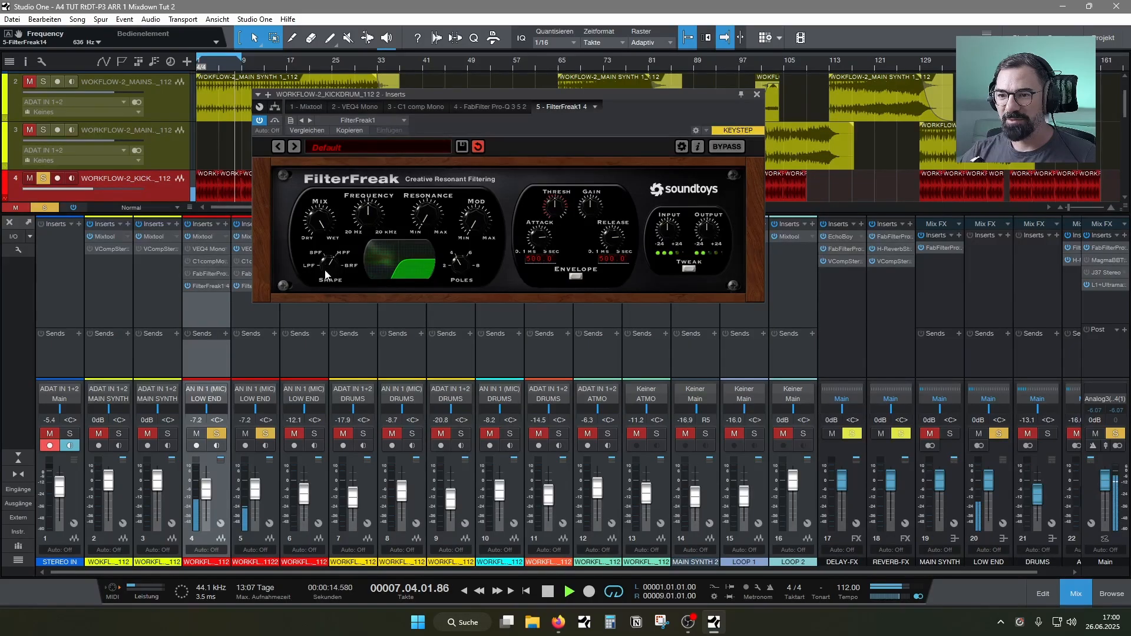
# Try a band-pass at about 1036 Hz on the duplicate kick, and return to high-pass with the cutoff swept up to 1413 Hz
pyautogui.moveTo(325, 275); pyautogui.dragTo(325, 283)
pyautogui.moveTo(374, 219)
pyautogui.mouseDown()
pyautogui.moveTo(375, 189)
pyautogui.moveTo(371, 211)
pyautogui.mouseUp()
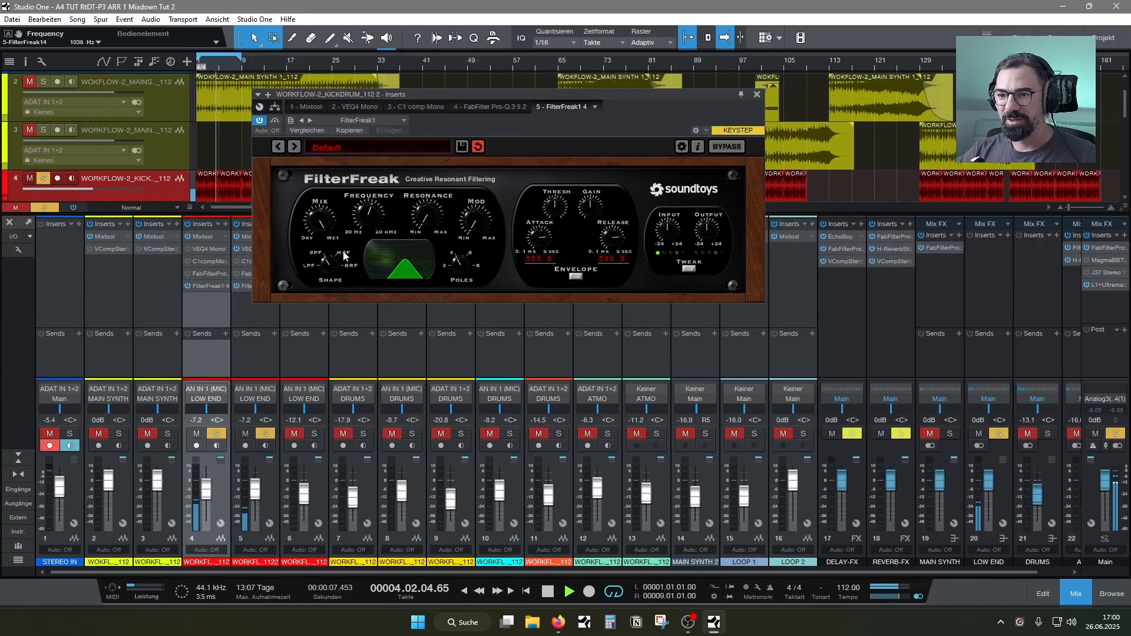
pyautogui.moveTo(331, 268); pyautogui.dragTo(339, 245)
pyautogui.moveTo(365, 209); pyautogui.dragTo(366, 209)
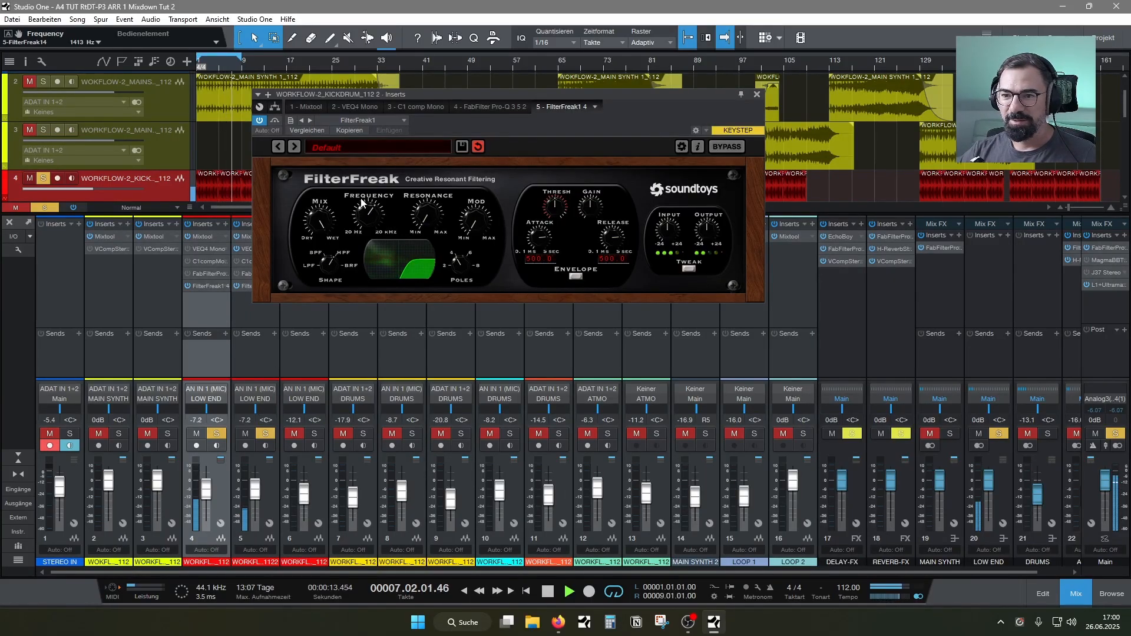
# Unmute the SUB channel to hear it with both kick layers, and close the duplicate kick's filter window
pyautogui.click(294, 434)
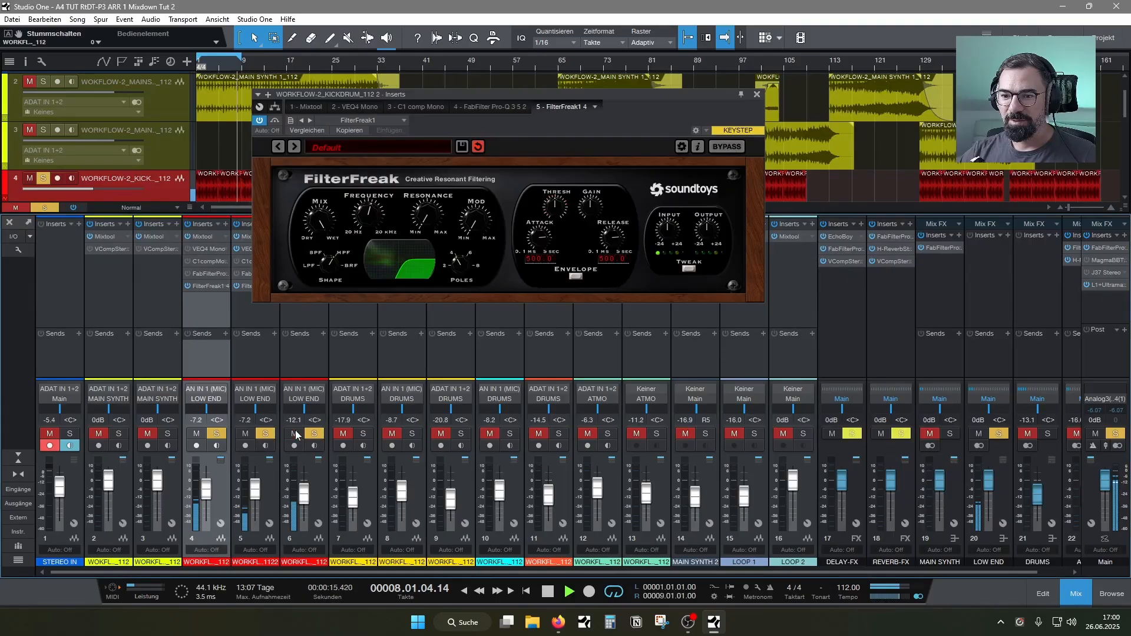
pyautogui.moveTo(554, 95); pyautogui.dragTo(679, 120)
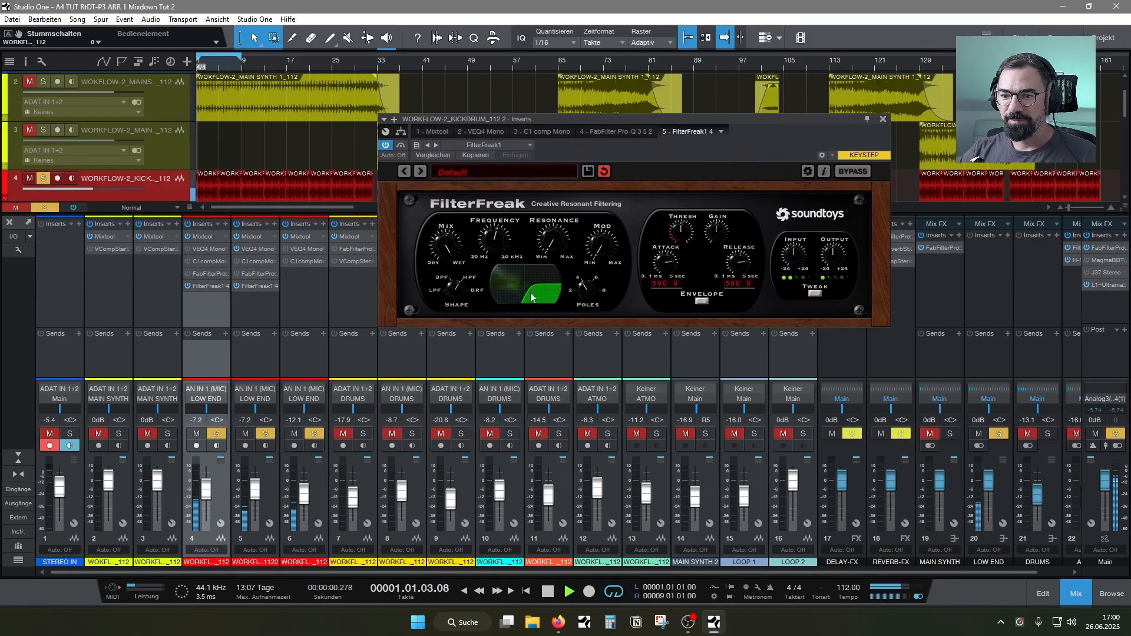
pyautogui.click(883, 119)
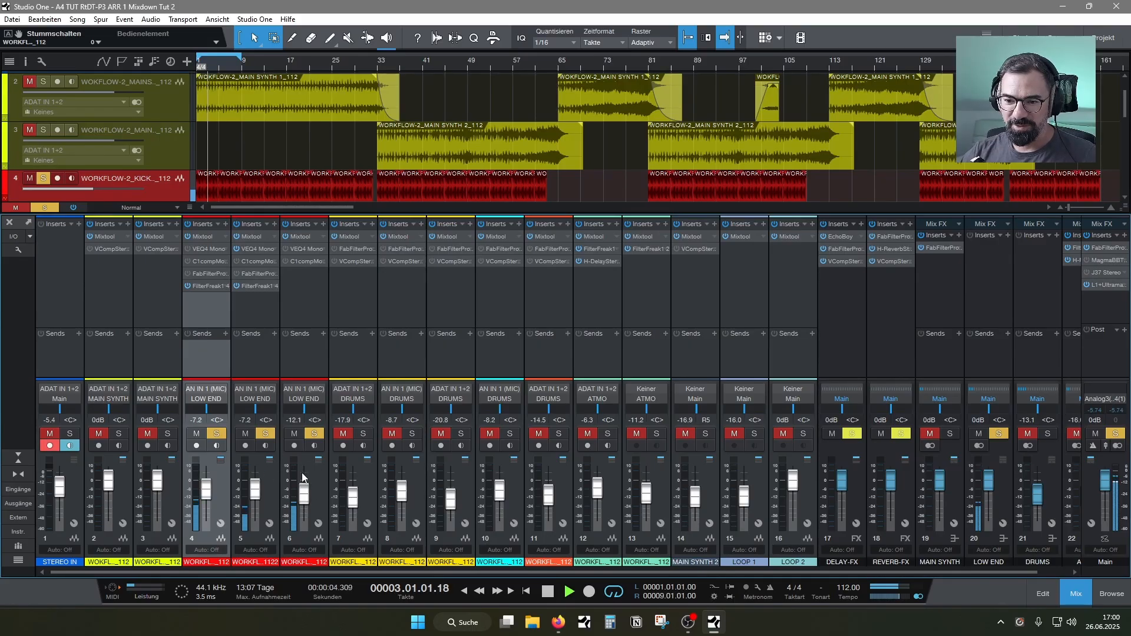
# Reopen FilterFreak1 on the original KICKDRUM channel and retune its low-pass frequency to about 156 Hz
pyautogui.click(306, 287)
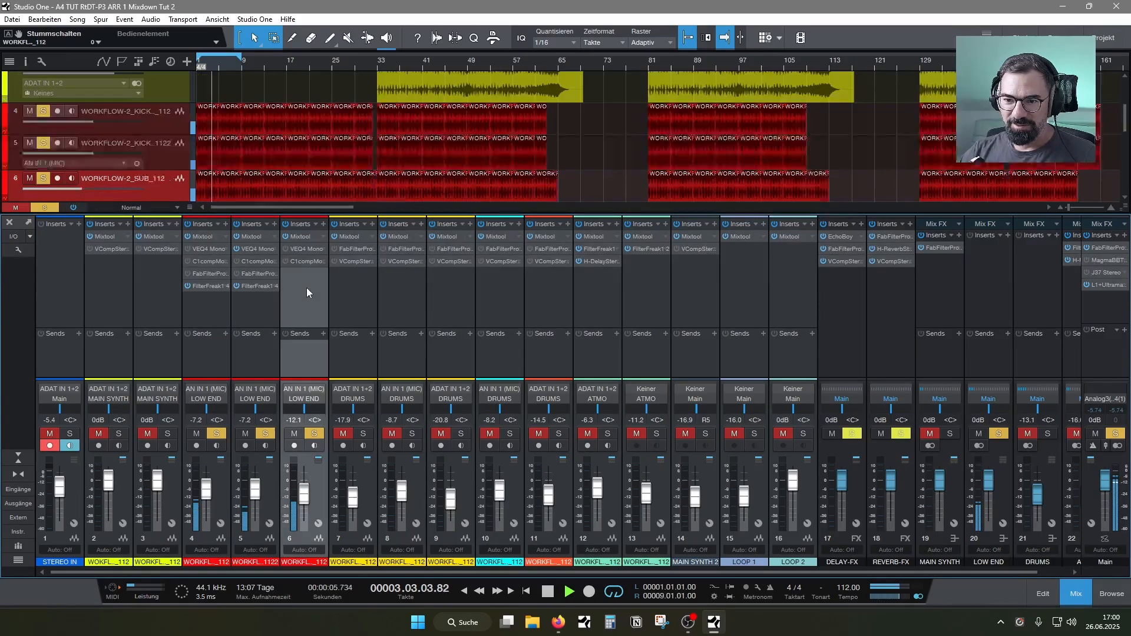
pyautogui.rightClick(210, 286)
pyautogui.click(219, 299)
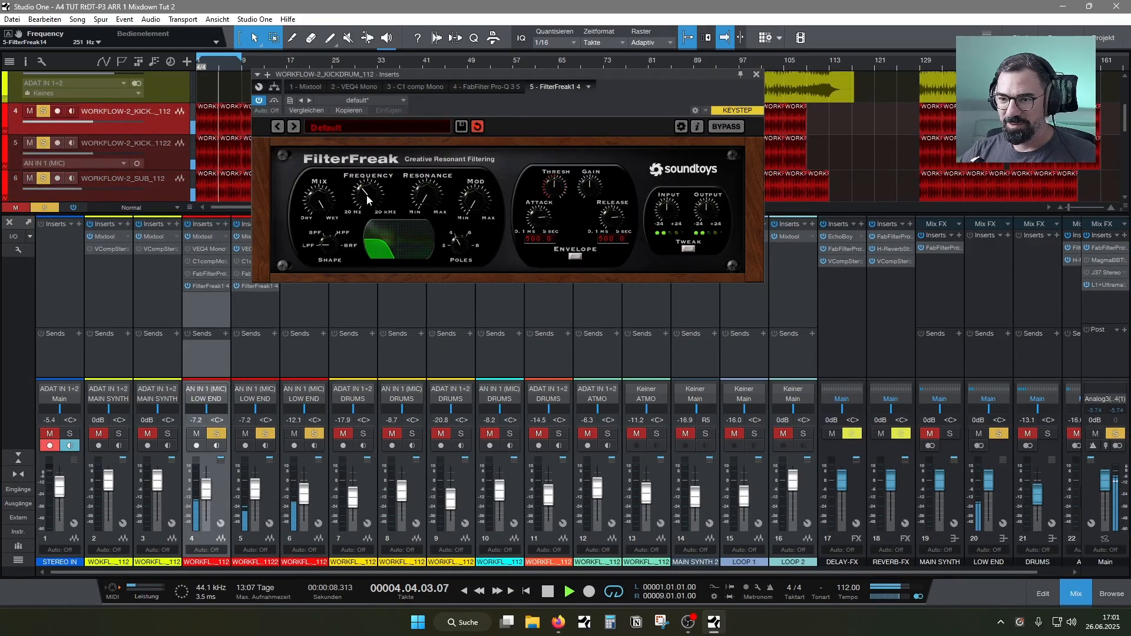
pyautogui.moveTo(366, 196)
pyautogui.mouseDown()
pyautogui.moveTo(370, 182)
pyautogui.moveTo(368, 207)
pyautogui.moveTo(369, 195)
pyautogui.mouseUp()
pyautogui.click(756, 74)
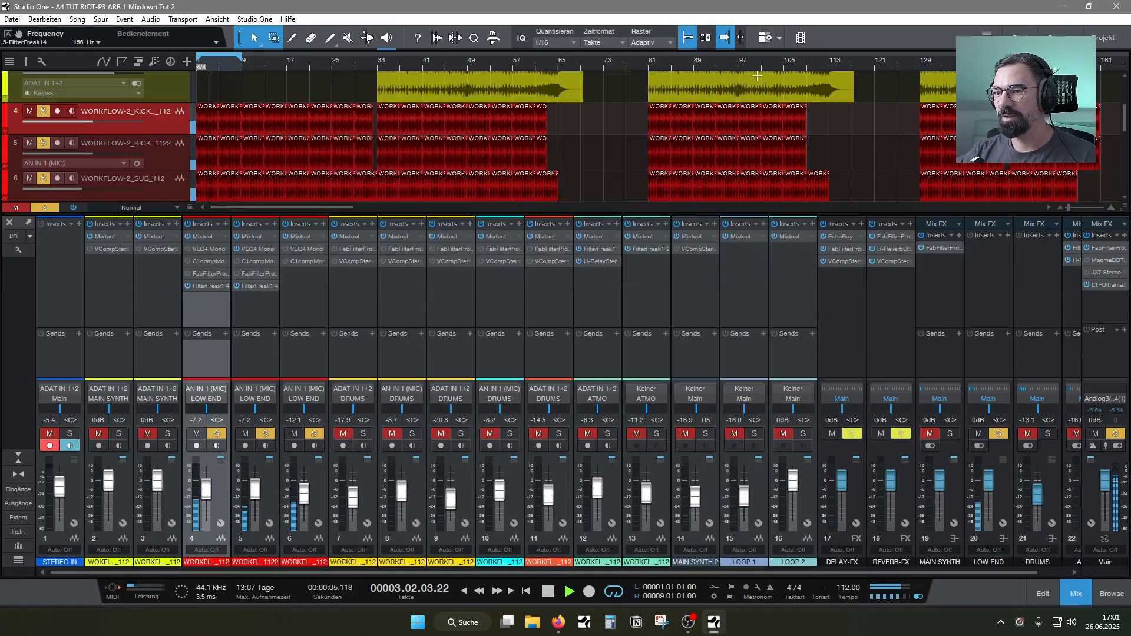
# Audition the MAIN SYNTH bus soloed and unmuted together with the low end, and mute the bus again
pyautogui.click(949, 433)
pyautogui.click(930, 433)
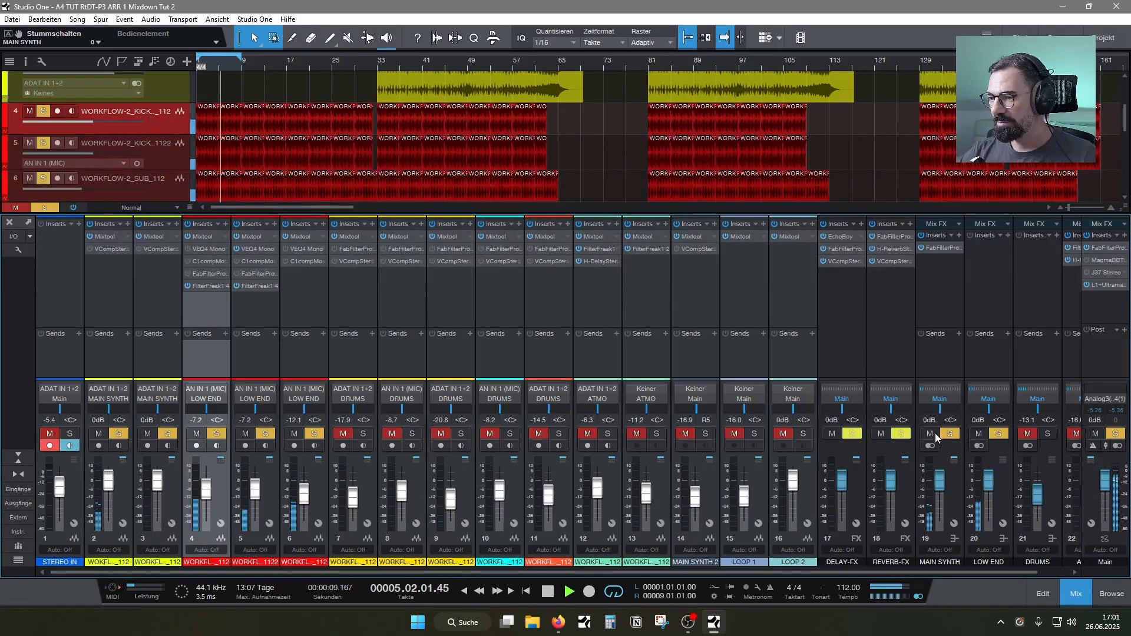
pyautogui.moveTo(864, 574); pyautogui.dragTo(944, 570)
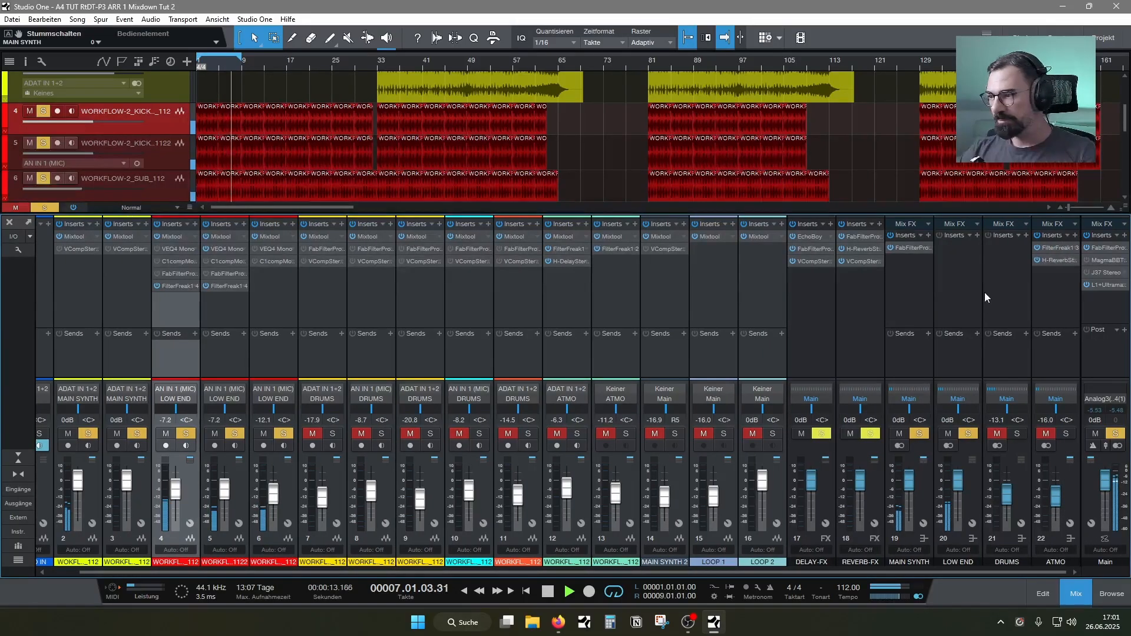
pyautogui.click(899, 433)
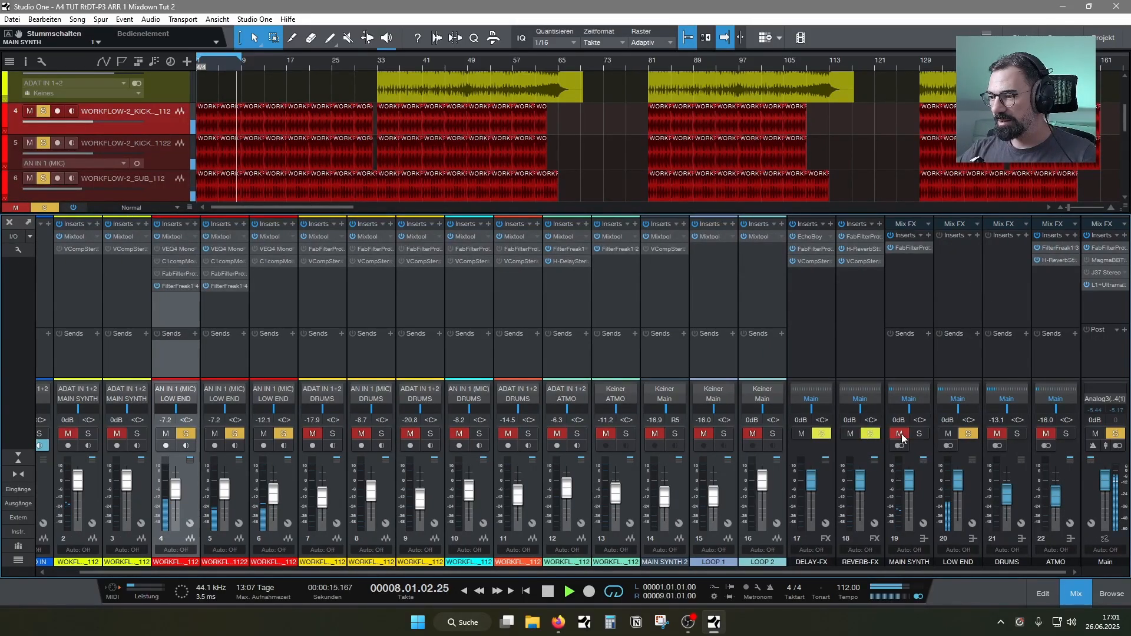
# Insert the VComp Mono compressor on the LOW END bus
pyautogui.click(973, 298)
pyautogui.click(977, 235)
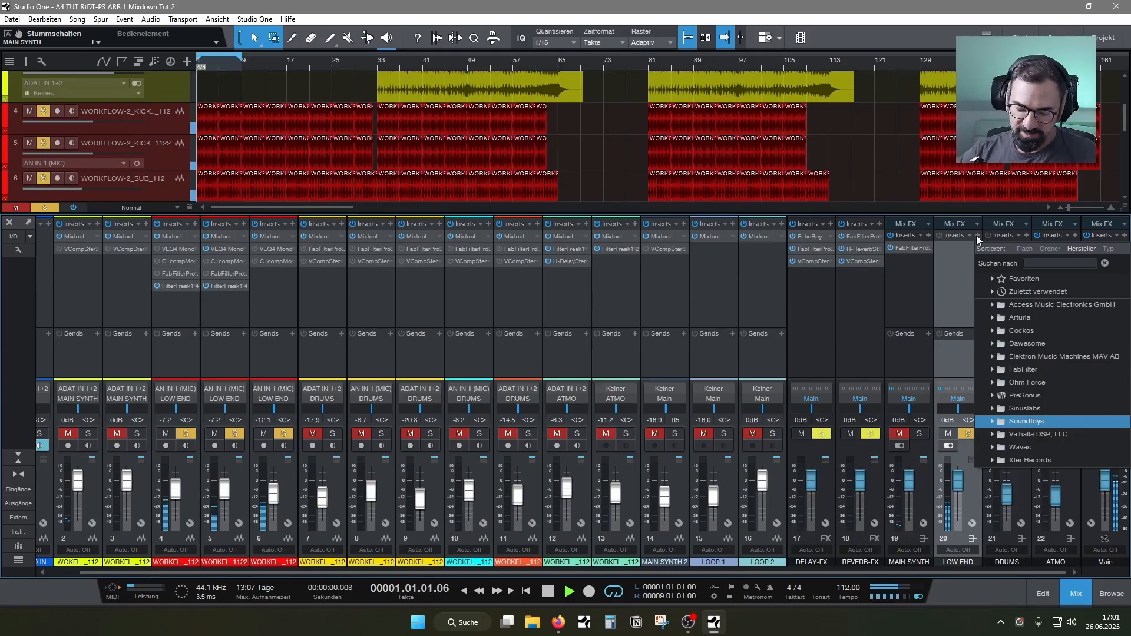
pyautogui.write('vc')
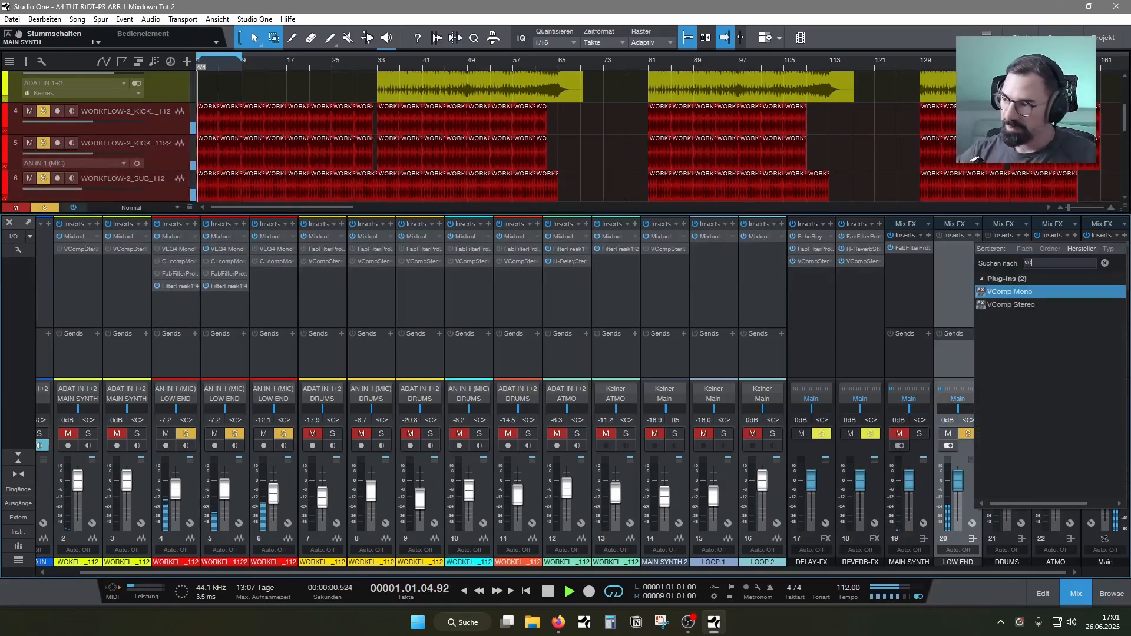
pyautogui.doubleClick(1007, 293)
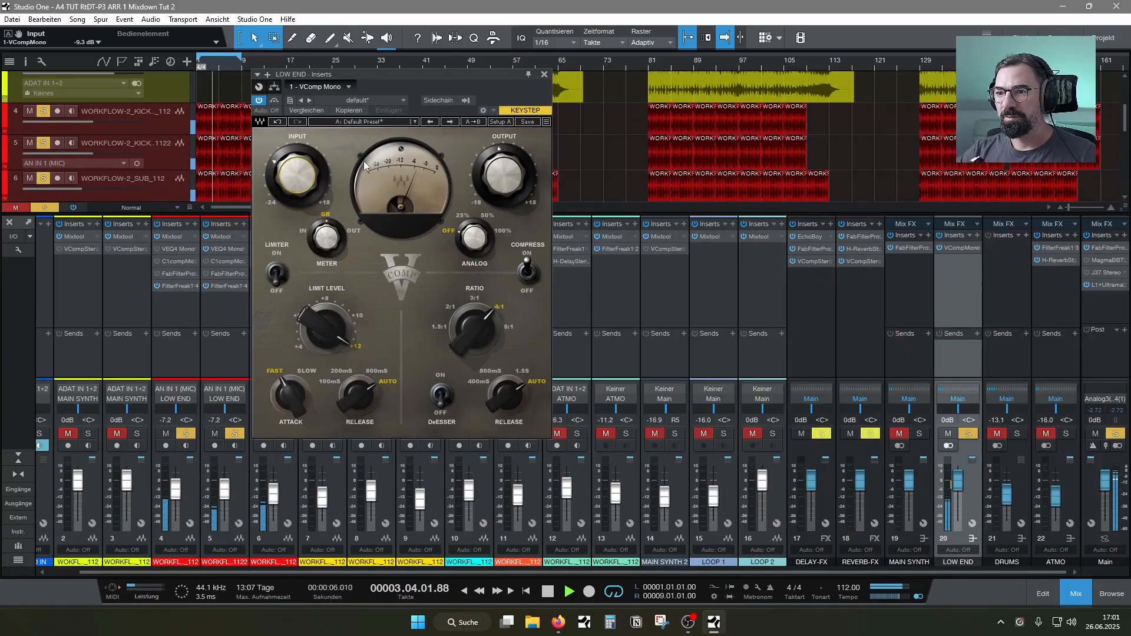
# Set the LOW END bus compressor's output to -3.6 dB and its input to -8.1 dB during playback
pyautogui.moveTo(507, 169)
pyautogui.mouseDown()
pyautogui.moveTo(507, 186)
pyautogui.moveTo(514, 179)
pyautogui.mouseUp()
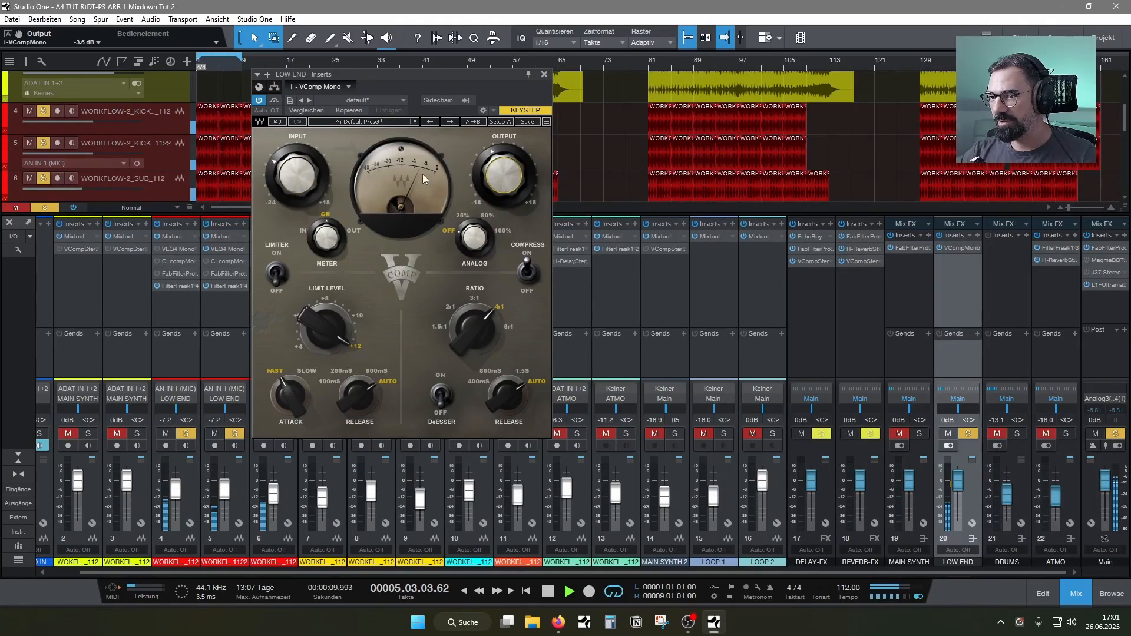
pyautogui.moveTo(297, 176); pyautogui.dragTo(297, 172)
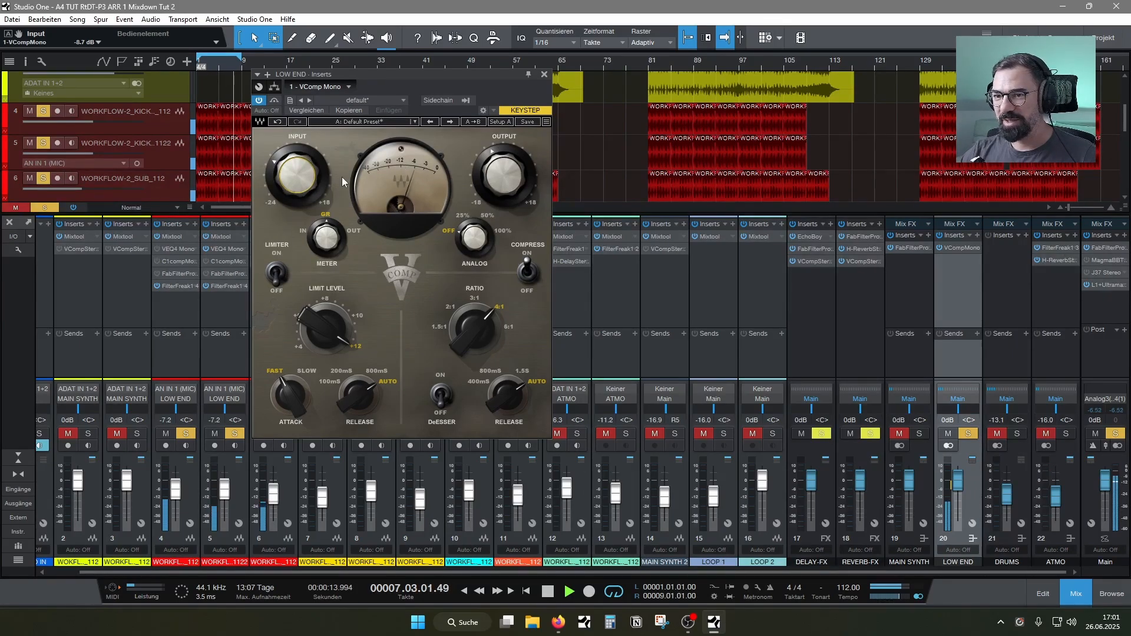
pyautogui.moveTo(310, 179); pyautogui.dragTo(310, 176)
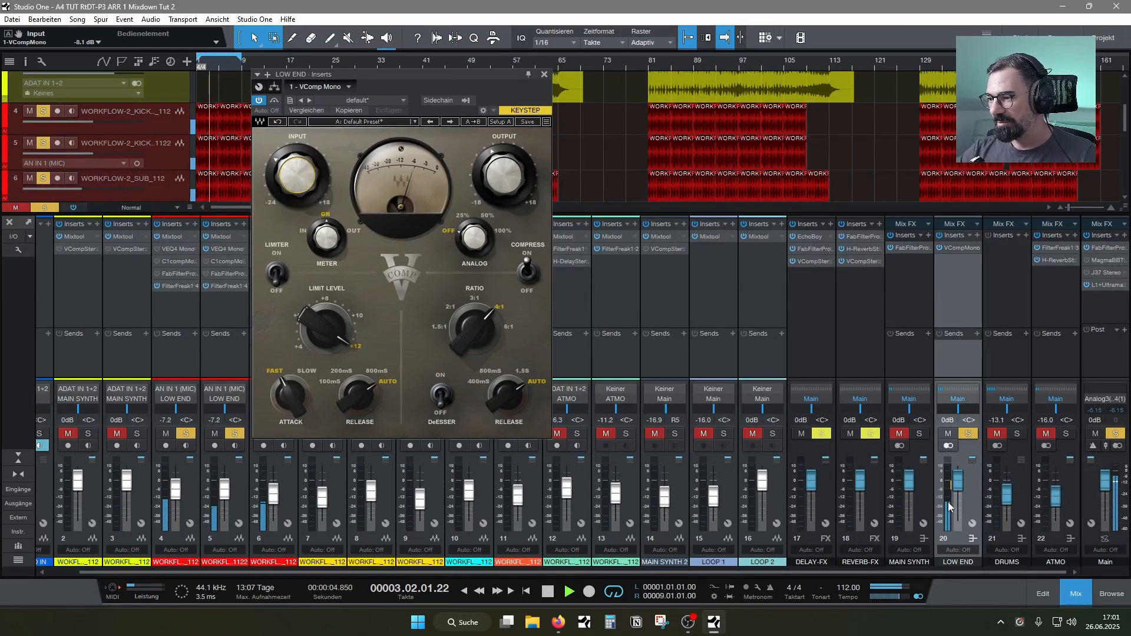
# Set the LOW END bus compressor's output to about 1.9 dB, compare it with the bypassed signal, and close the plug-in
pyautogui.moveTo(507, 178)
pyautogui.mouseDown()
pyautogui.moveTo(476, 143)
pyautogui.moveTo(514, 177)
pyautogui.mouseUp()
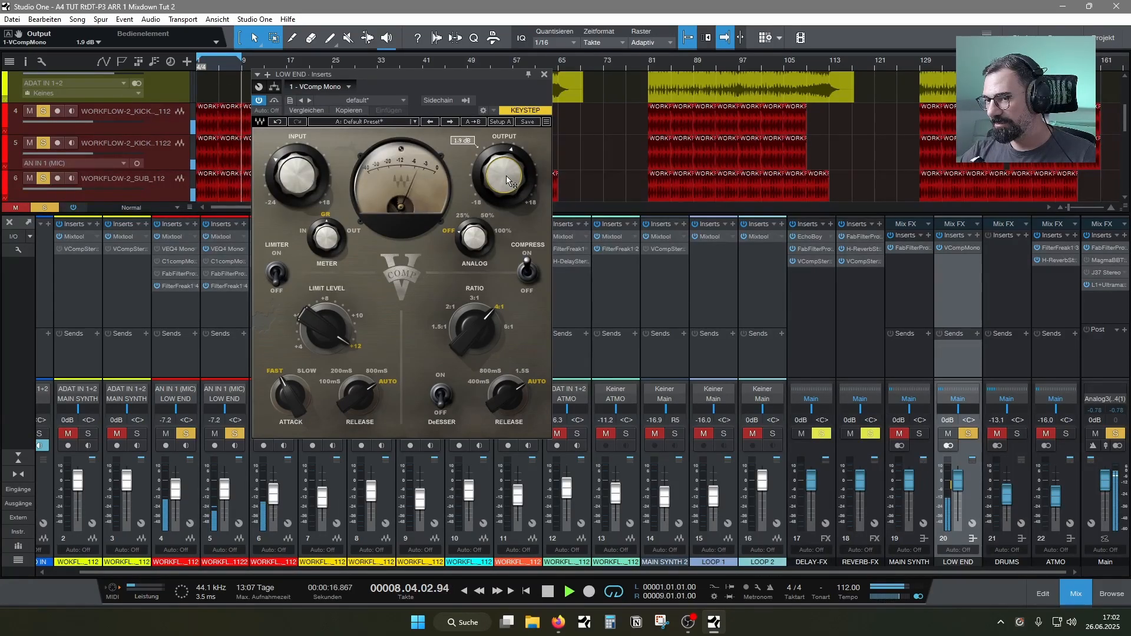
pyautogui.click(258, 101)
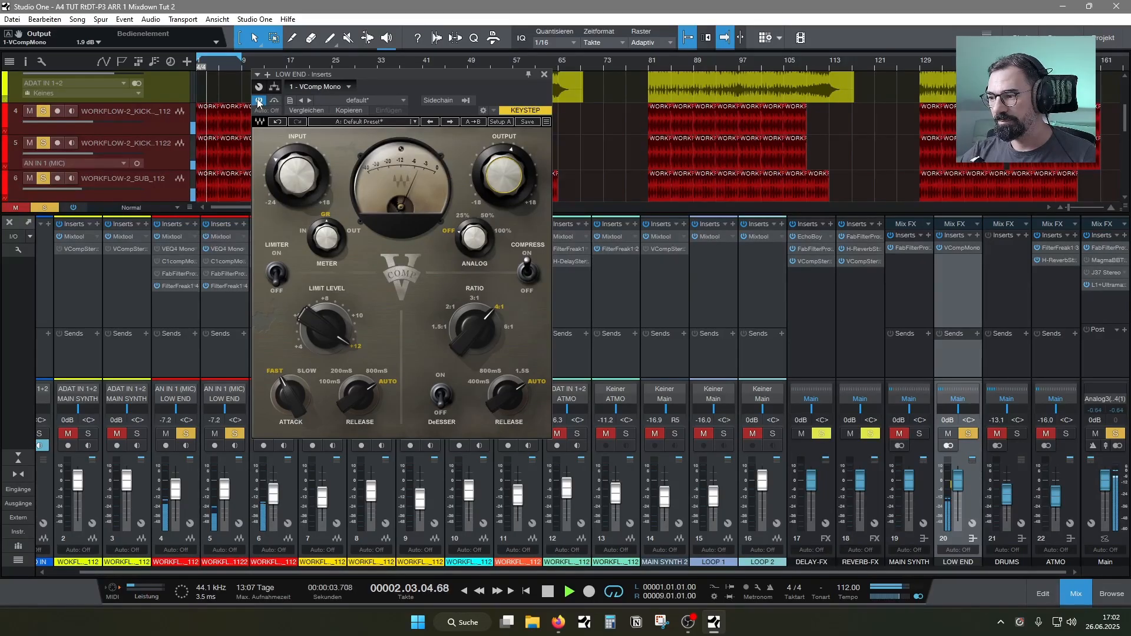
pyautogui.click(544, 75)
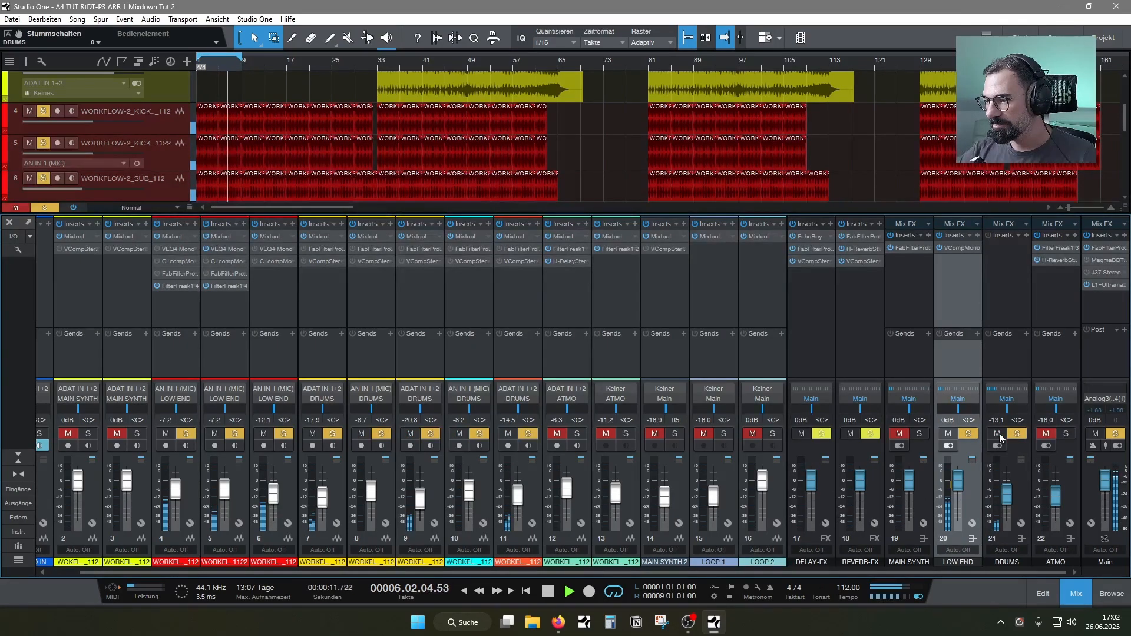
# Unmute the MAIN SYNTH and ATMO buses to hear them with the low end, and clear all solos in the arrangement view
pyautogui.click(900, 434)
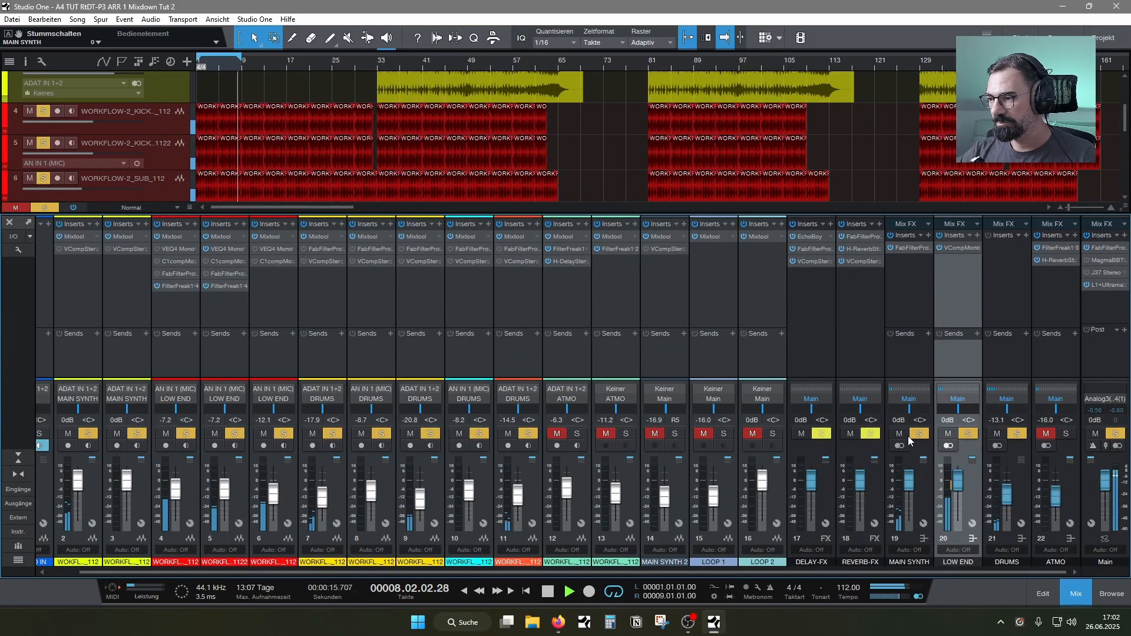
pyautogui.click(1046, 432)
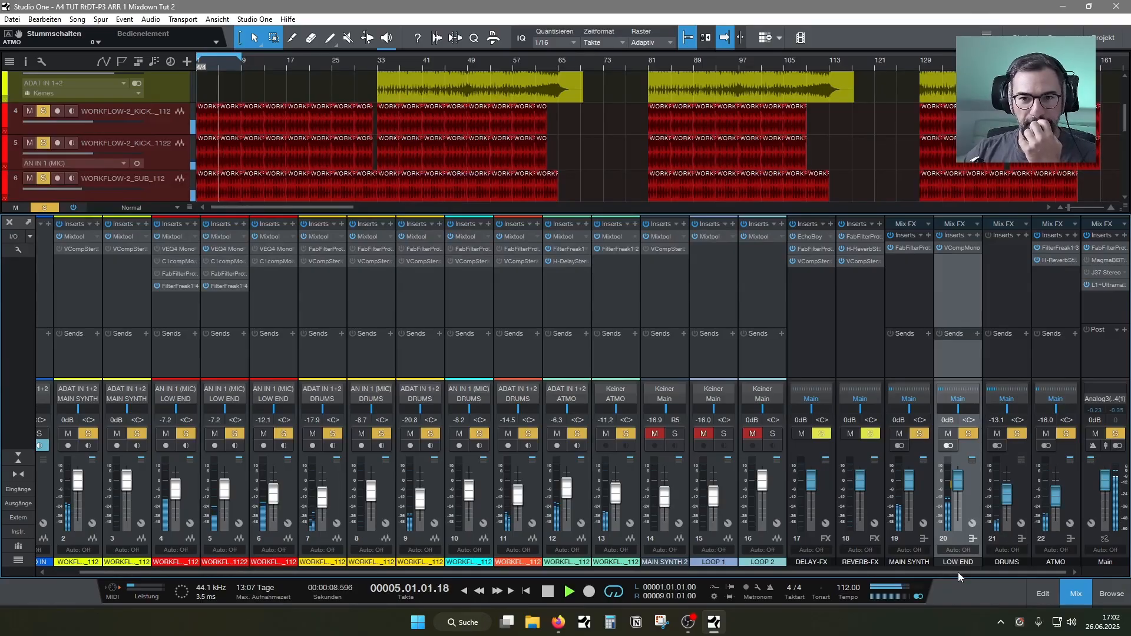
pyautogui.click(1080, 598)
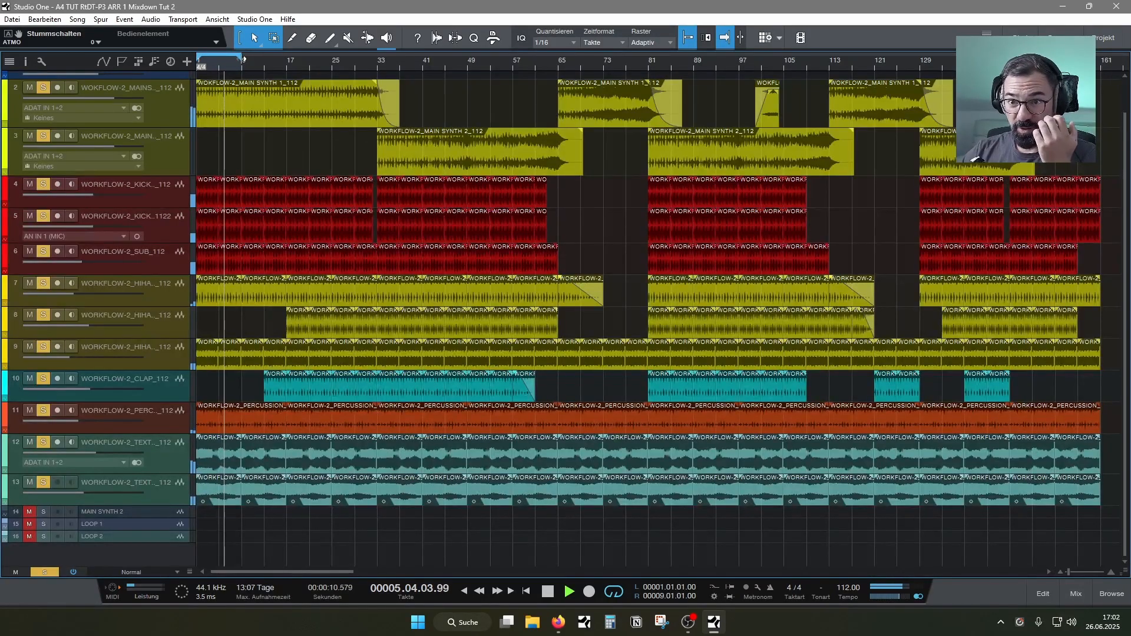
pyautogui.click(45, 571)
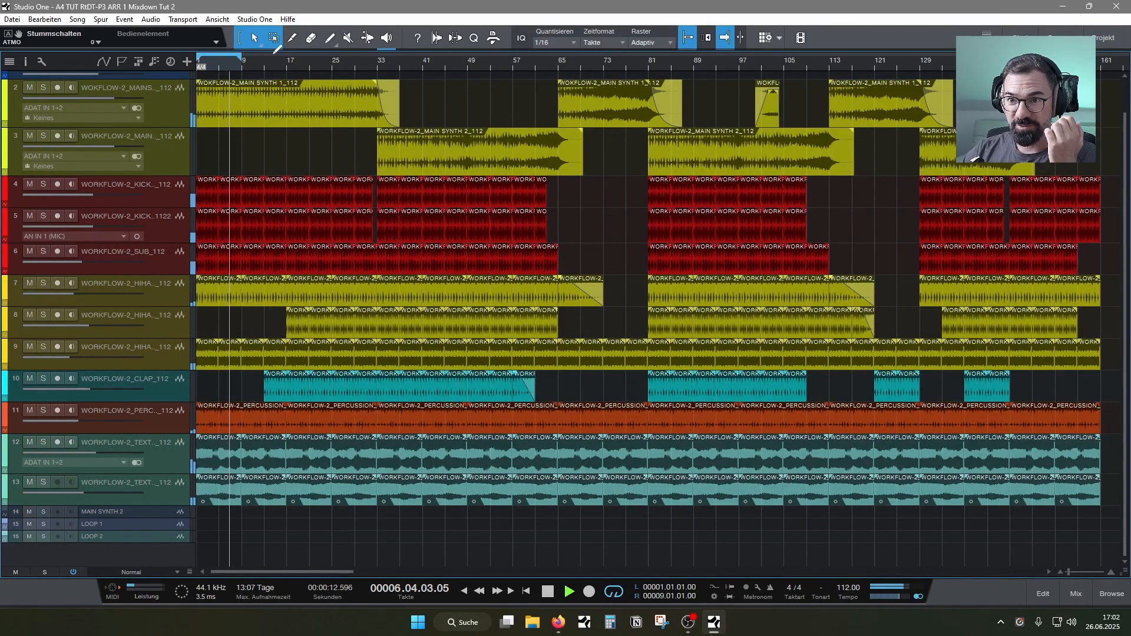
# Extend the loop range from bar 1 to bar 161 so it spans the whole arrangement
pyautogui.moveTo(241, 57); pyautogui.dragTo(1077, 122)
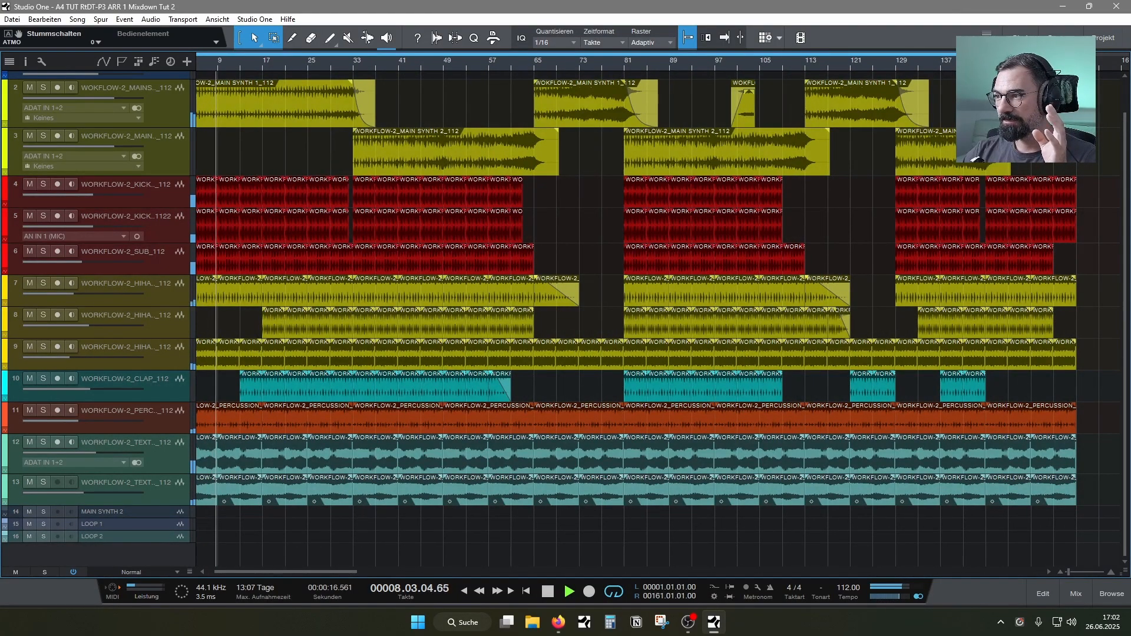
pyautogui.moveTo(304, 570); pyautogui.dragTo(276, 568)
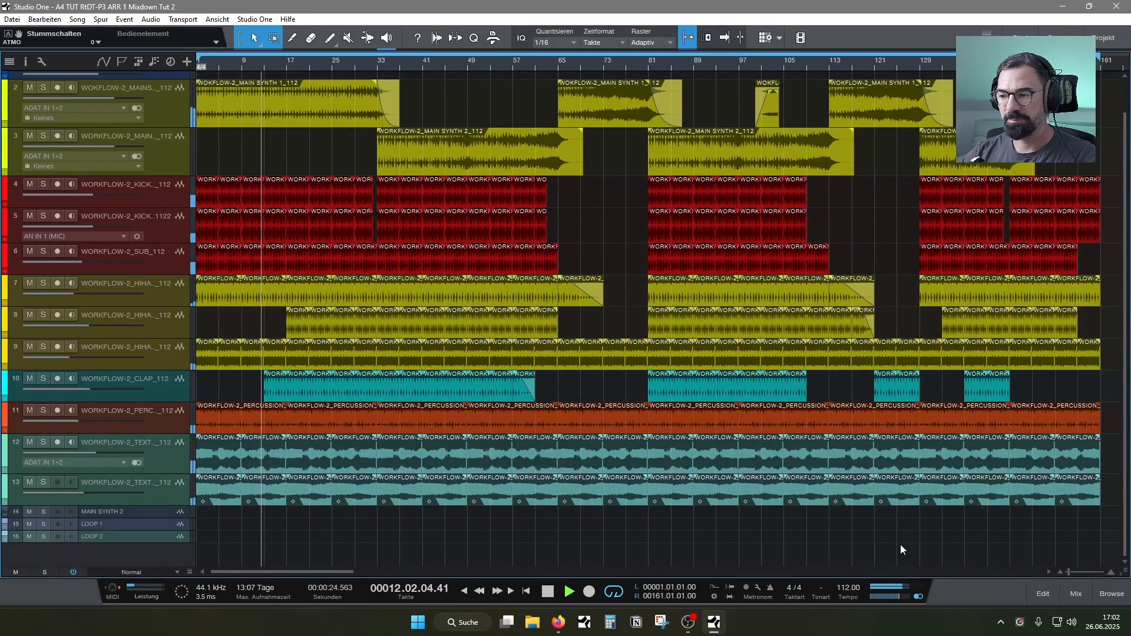
# Solo the SUB channel in the mixer and insert FilterFreak1 on it
pyautogui.click(1079, 596)
pyautogui.click(292, 434)
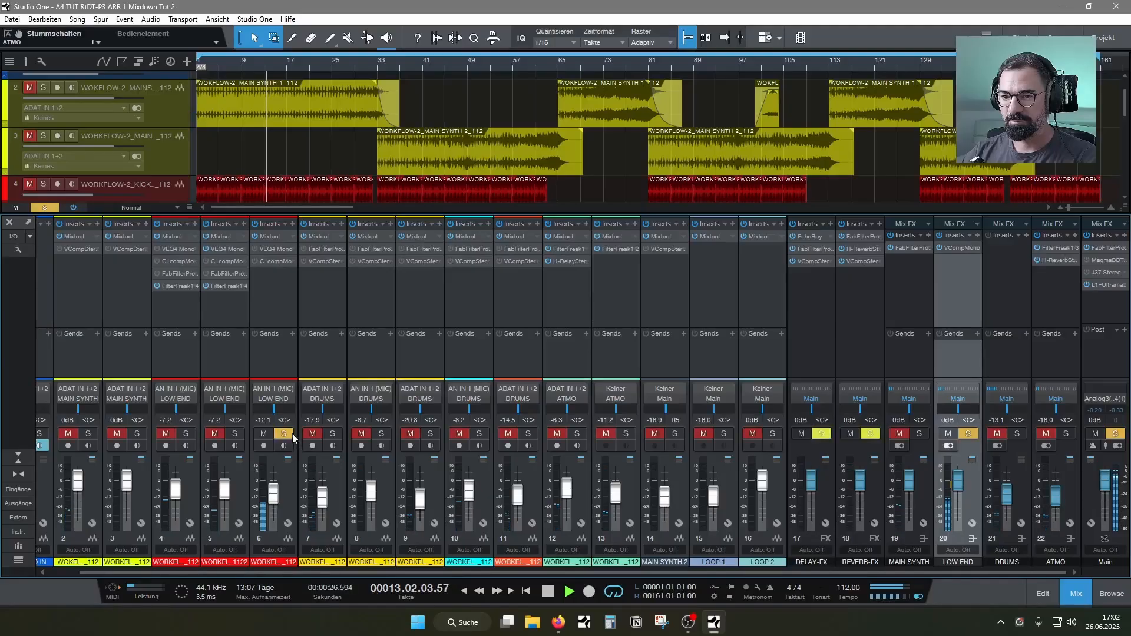
pyautogui.click(295, 224)
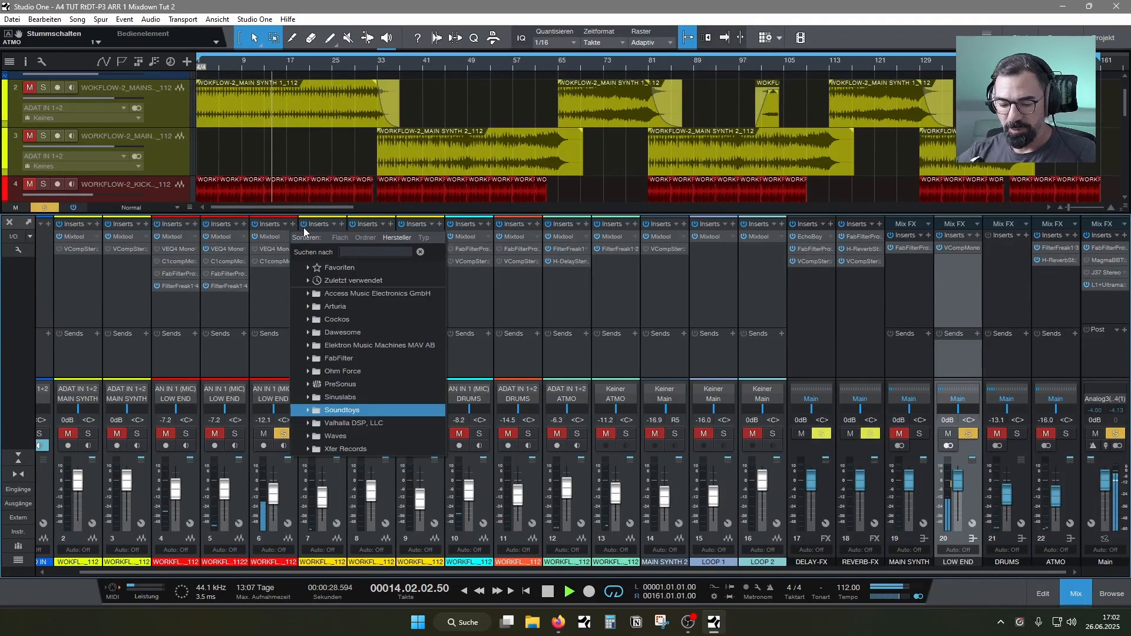
pyautogui.write('fil')
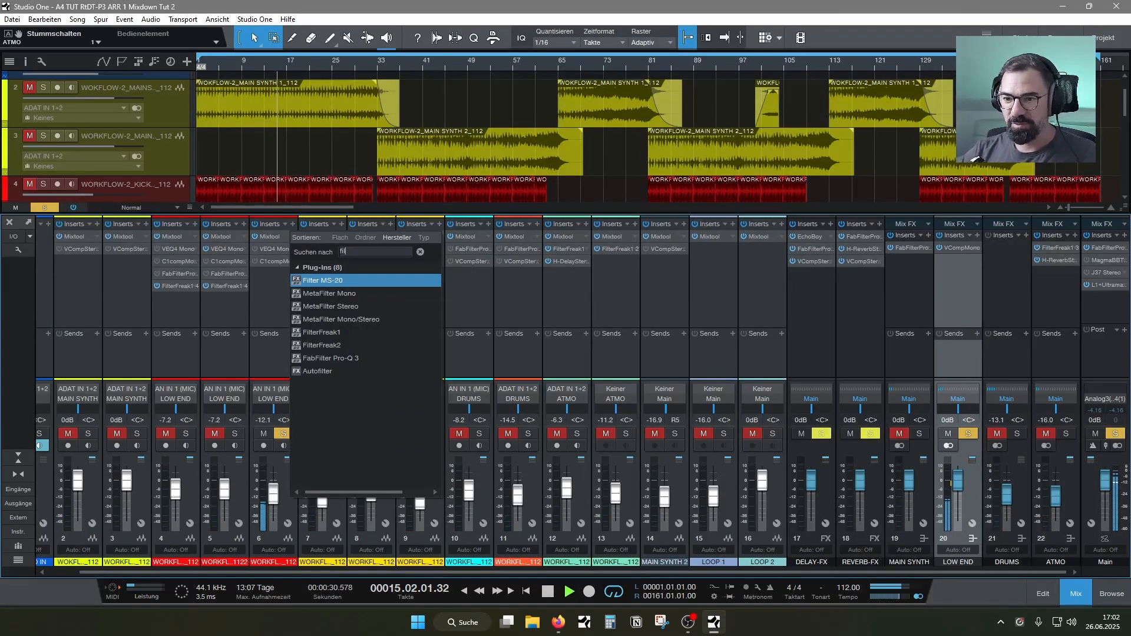
pyautogui.doubleClick(322, 332)
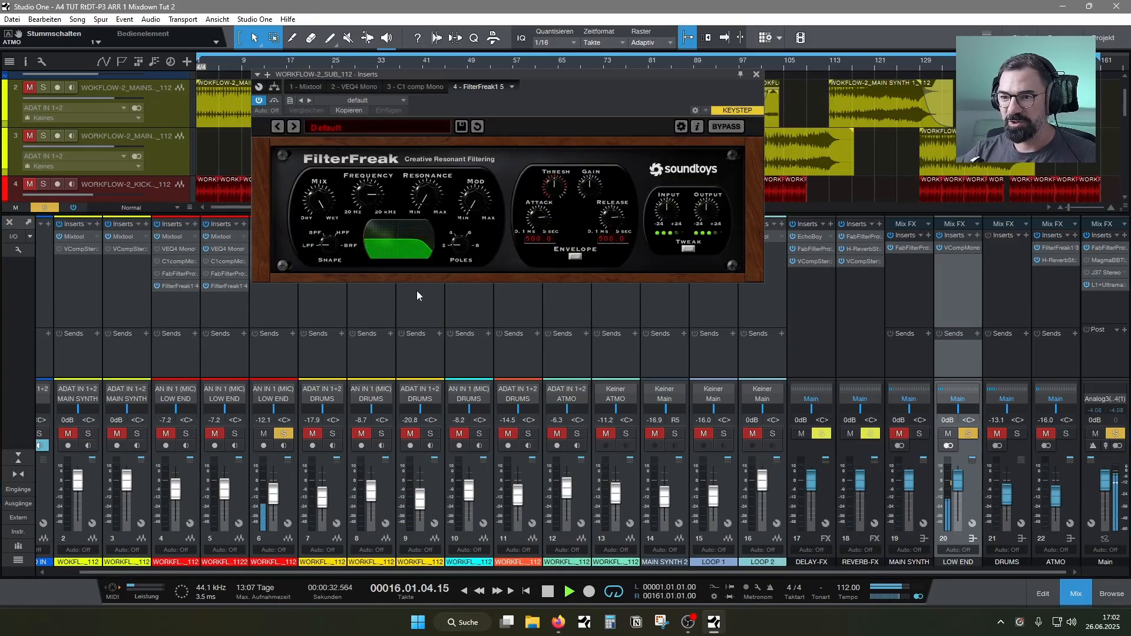
# Set the SUB channel's FilterFreak1 to a 4-pole band-pass filter with its frequency at 69 Hz
pyautogui.moveTo(331, 242); pyautogui.dragTo(364, 245)
pyautogui.moveTo(464, 238); pyautogui.dragTo(465, 216)
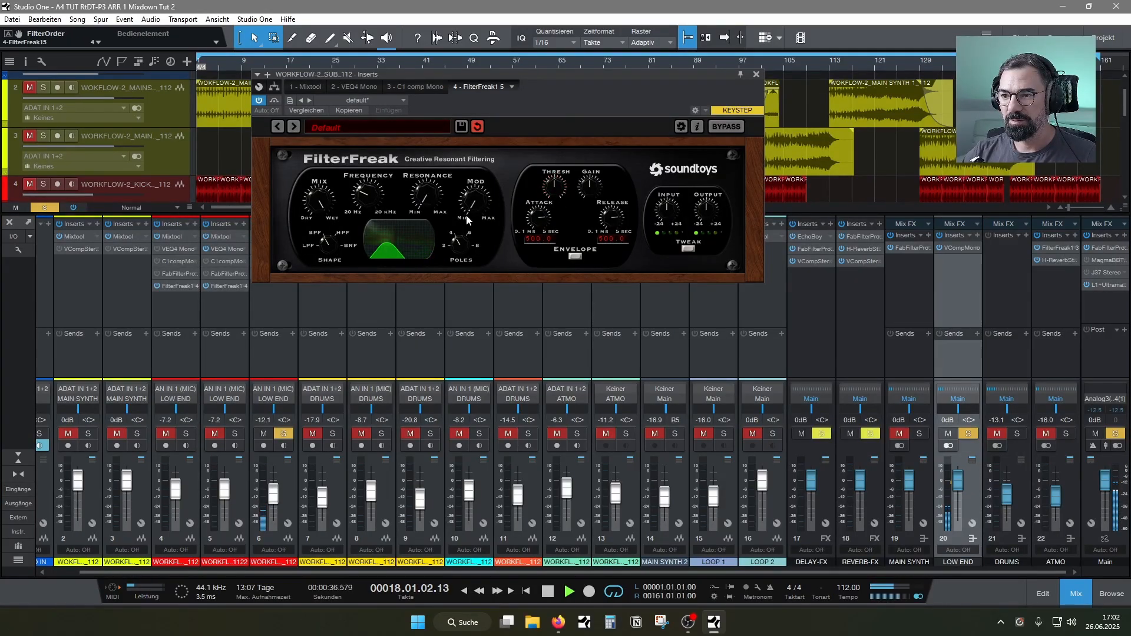
pyautogui.moveTo(366, 191); pyautogui.dragTo(371, 213)
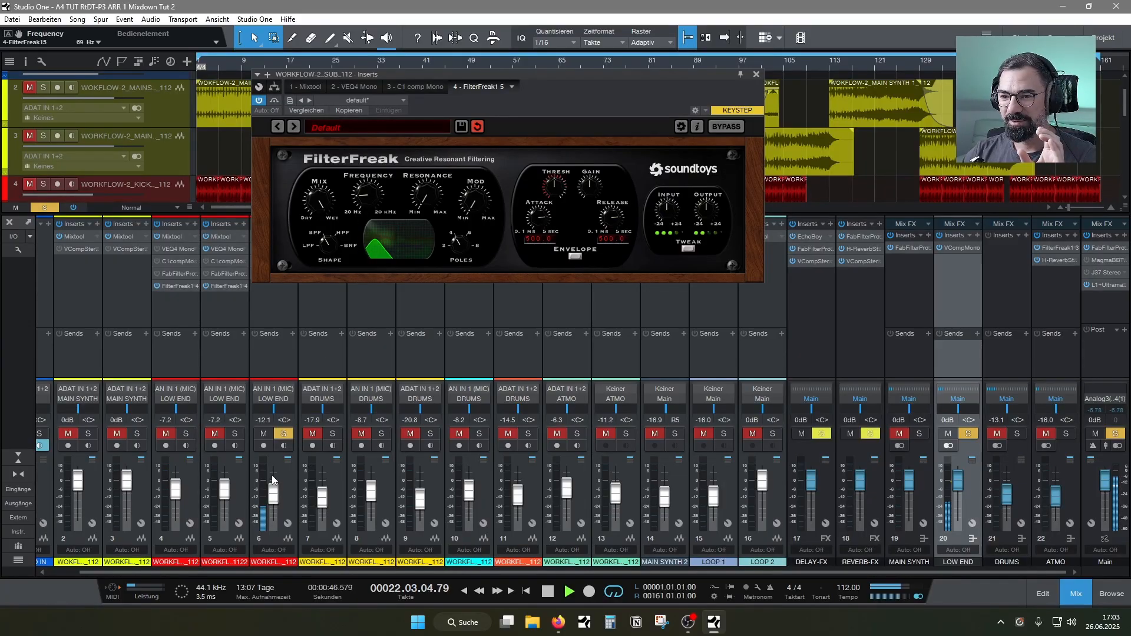
# Unsolo the SUB channel to hear it in the full mix, close its filter plug-in, and save the song
pyautogui.click(283, 433)
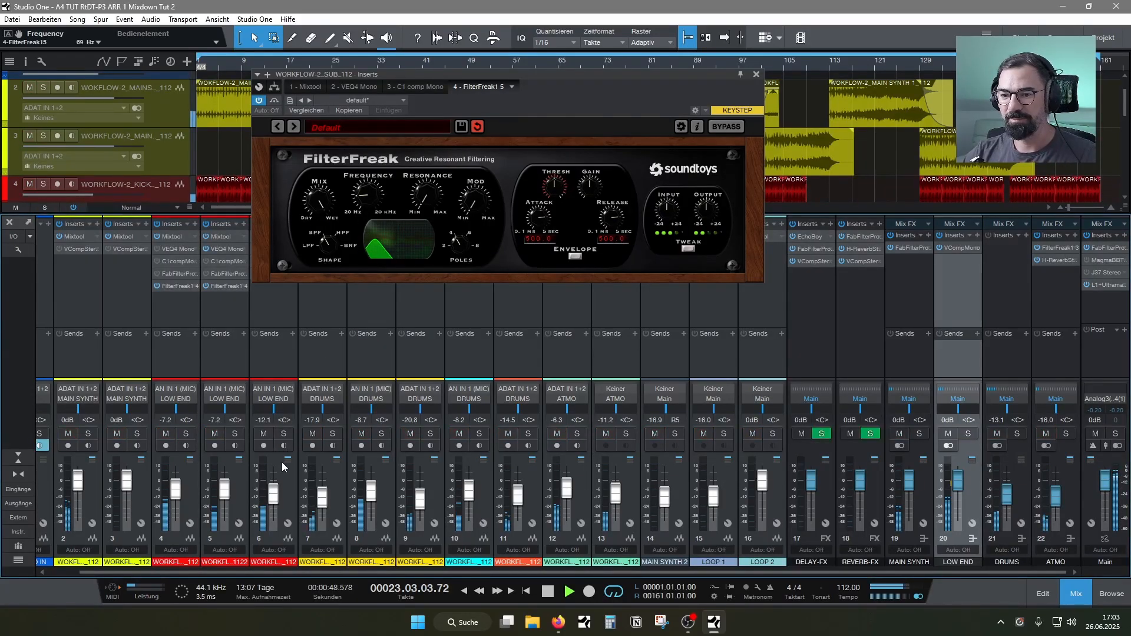
pyautogui.moveTo(275, 495); pyautogui.dragTo(275, 495)
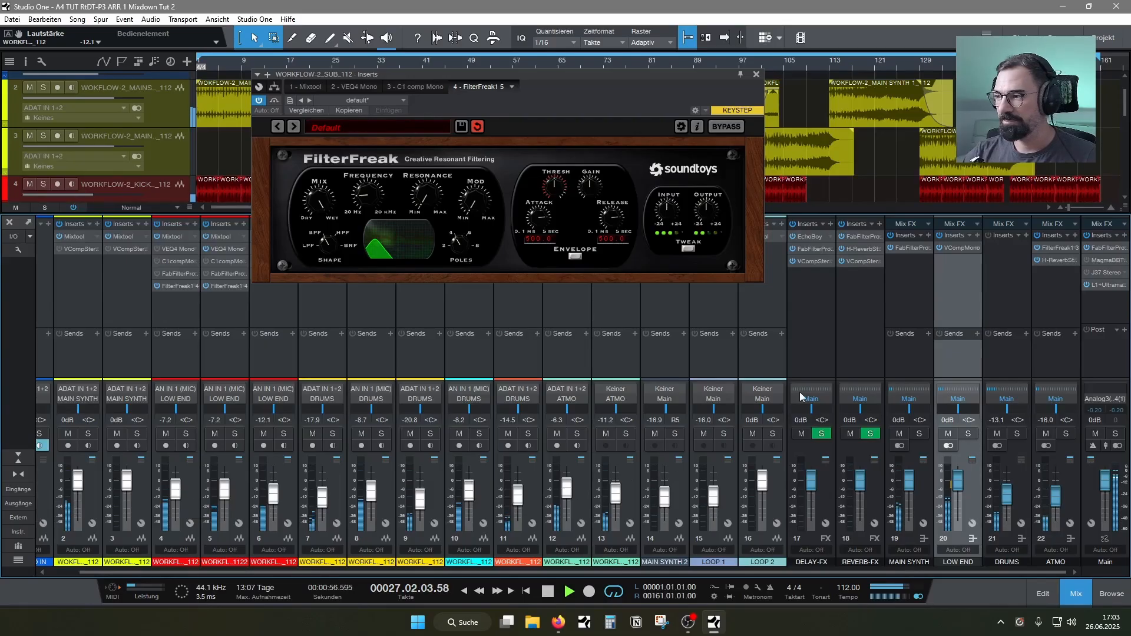
pyautogui.click(756, 75)
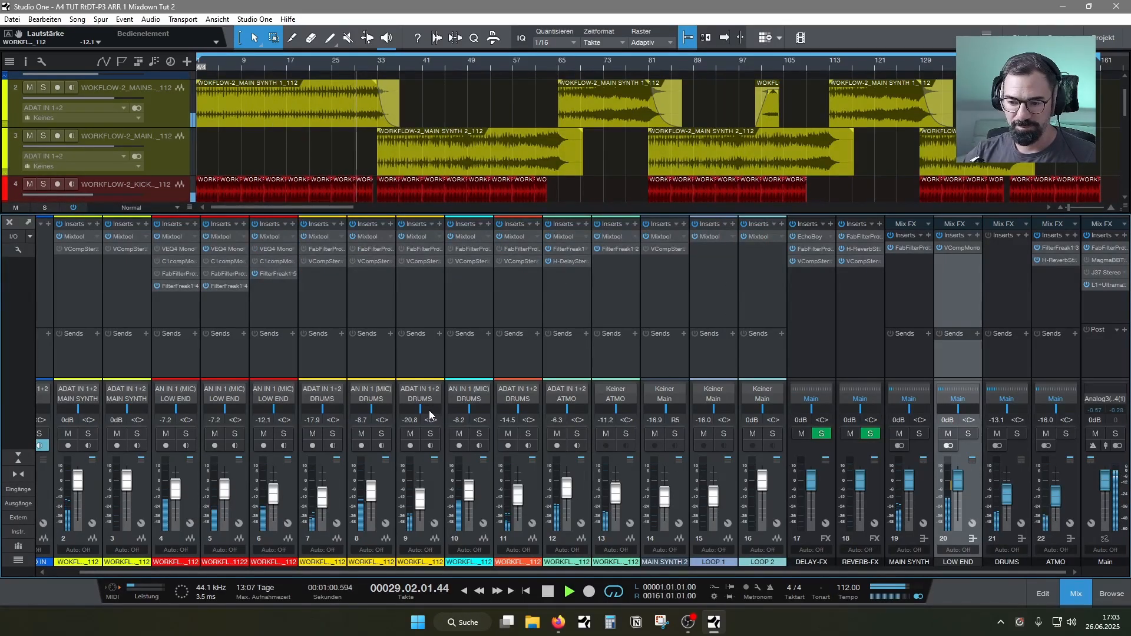
pyautogui.hotkey('ctrl', 's')
# Set the PERCUSSION channel's level to -3.9 dB and solo the DRUMS bus
pyautogui.moveTo(519, 496); pyautogui.dragTo(521, 490)
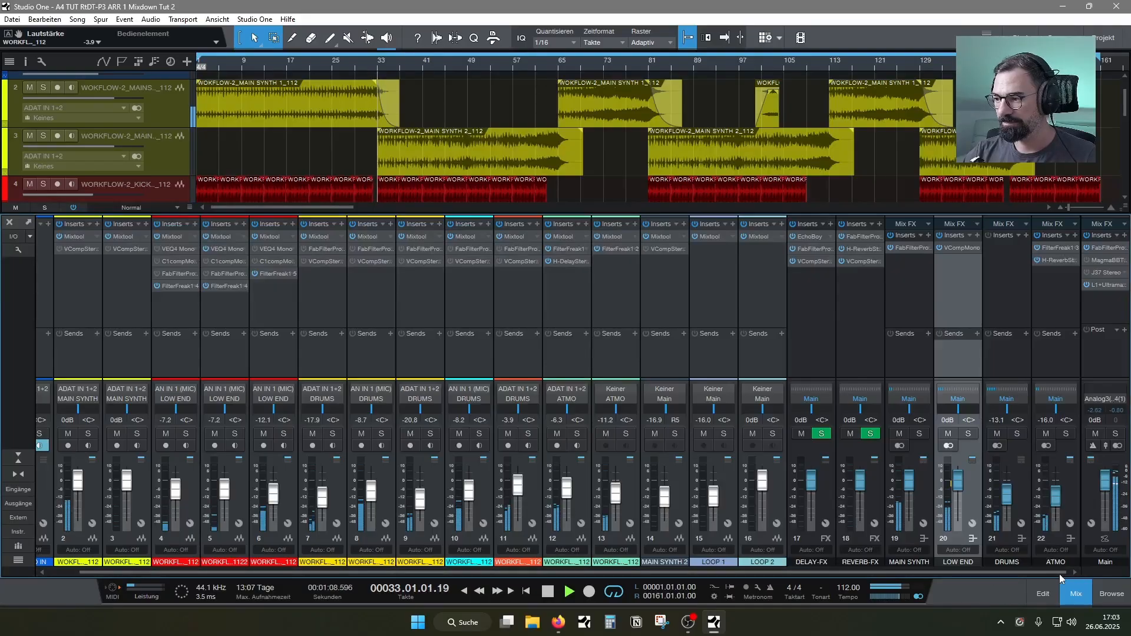
pyautogui.click(1017, 433)
pyautogui.click(1026, 234)
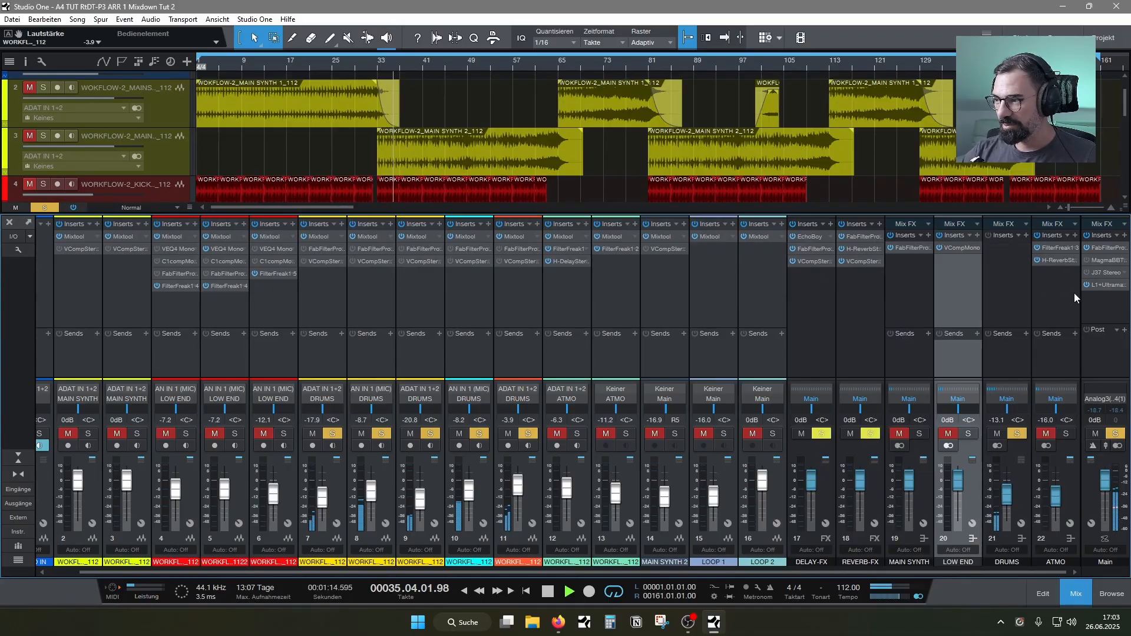
# Isolate the hi-hat on channel 7 by unsoloing the other drum channels, and set its level to about -1.0 dB
pyautogui.click(528, 433)
pyautogui.click(479, 433)
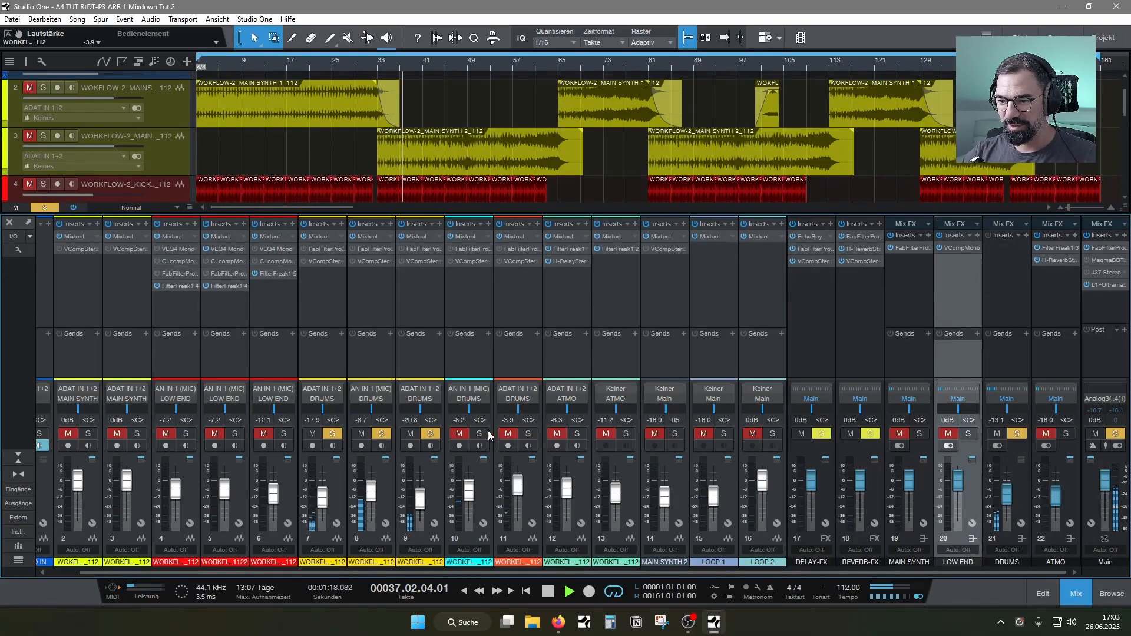
pyautogui.click(430, 433)
pyautogui.click(381, 433)
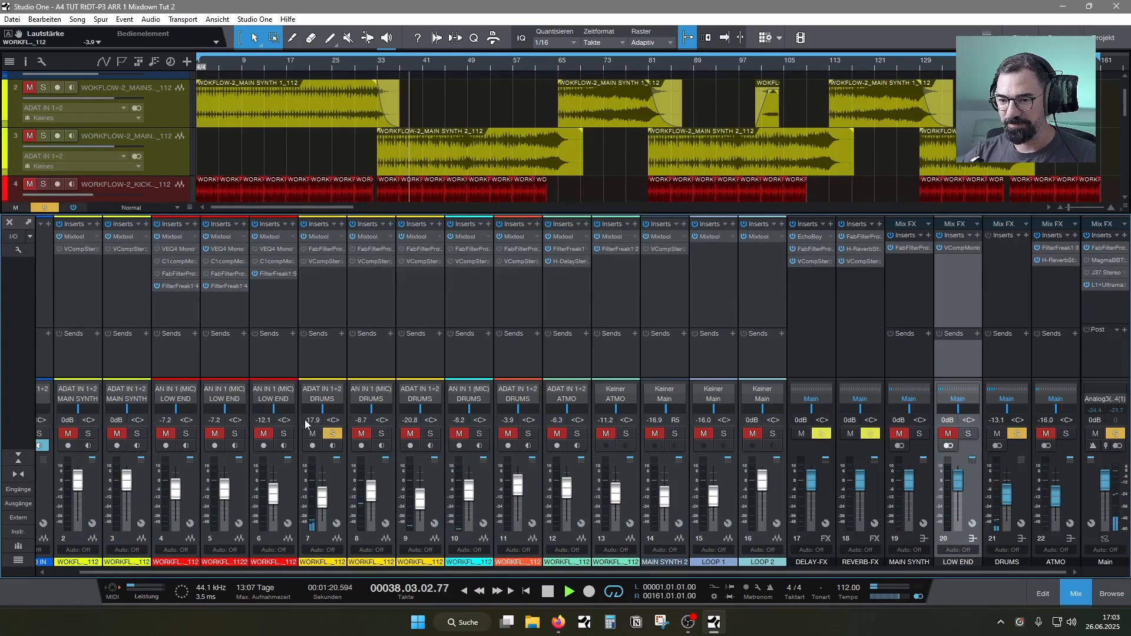
pyautogui.moveTo(321, 501); pyautogui.dragTo(323, 482)
# Solo the hi-hats on channels 8 and 9 in place of channel 7, and set channel 9's level to -19.8 dB
pyautogui.click(381, 434)
pyautogui.click(332, 434)
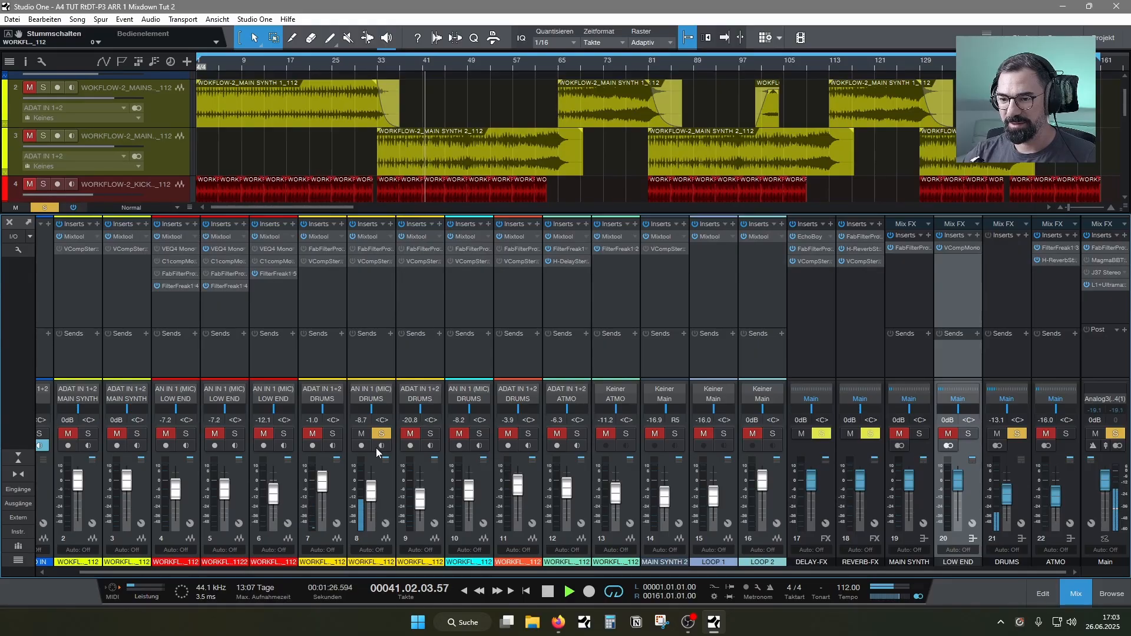
pyautogui.click(430, 433)
pyautogui.moveTo(414, 501); pyautogui.dragTo(421, 498)
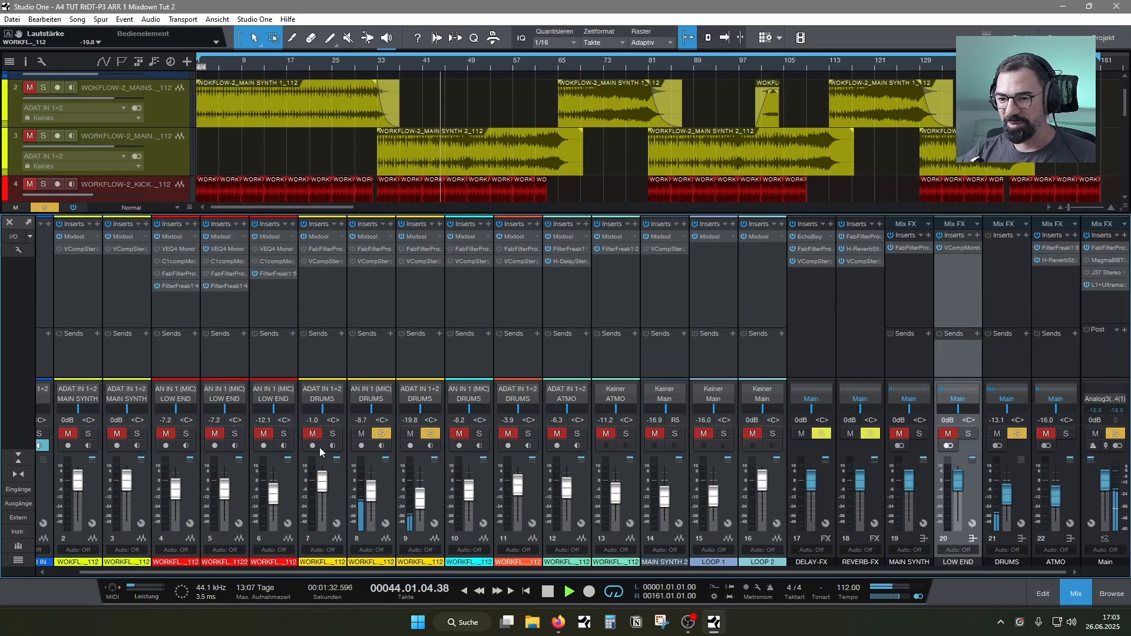
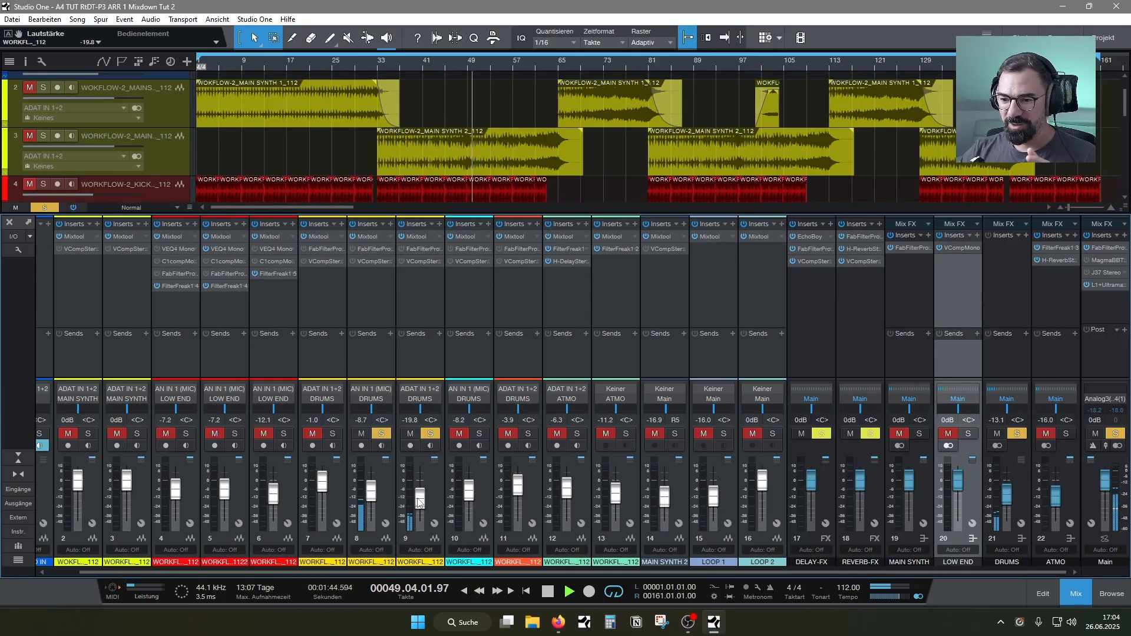
# Set hi-hat channel 9's level to -16.0 dB, then unmute and solo the hi-hat on channel 7
pyautogui.moveTo(420, 501); pyautogui.dragTo(421, 495)
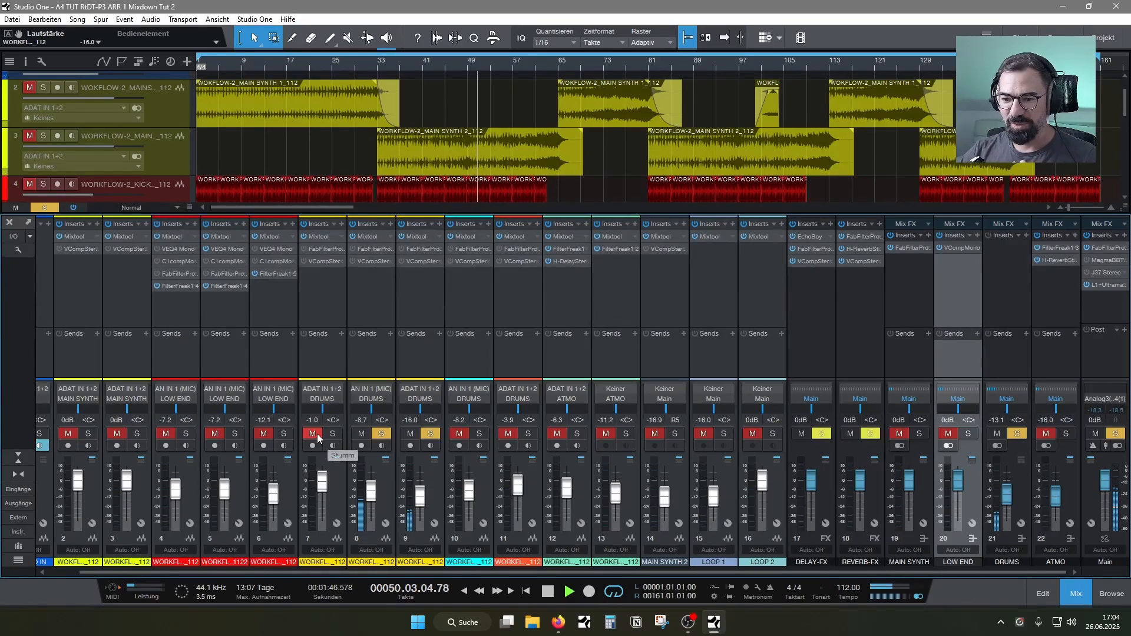
pyautogui.click(317, 435)
pyautogui.click(332, 434)
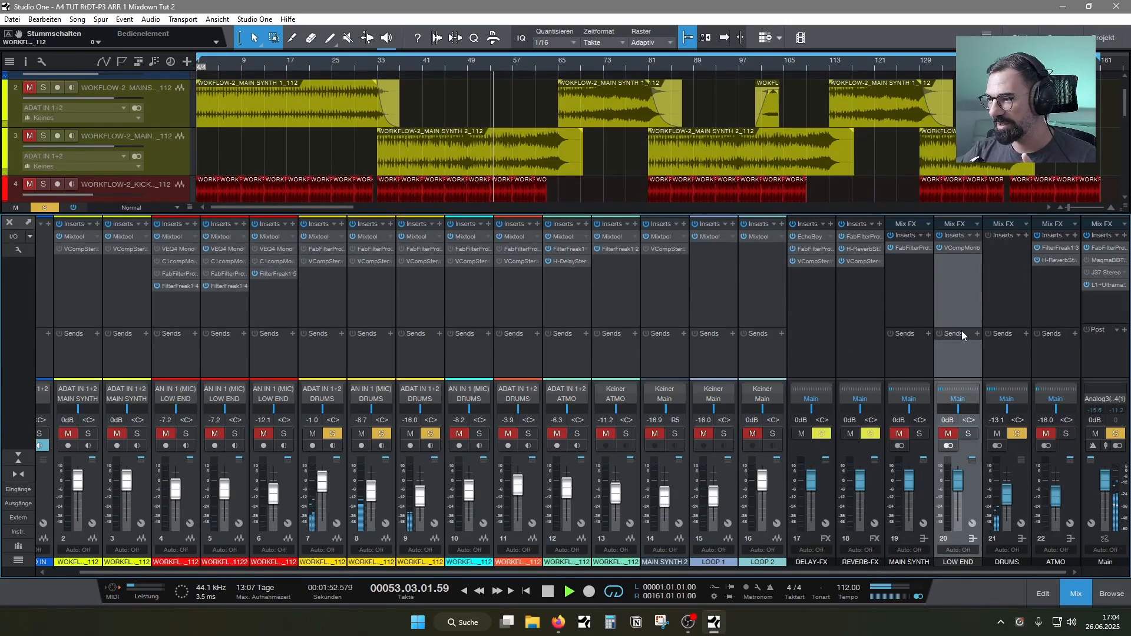
# Insert FabFilter Pro-Q 3 on the DRUMS bus, watch the hi-hats' frequency spectrum in it, and close the plug-in
pyautogui.click(1012, 260)
pyautogui.click(1026, 235)
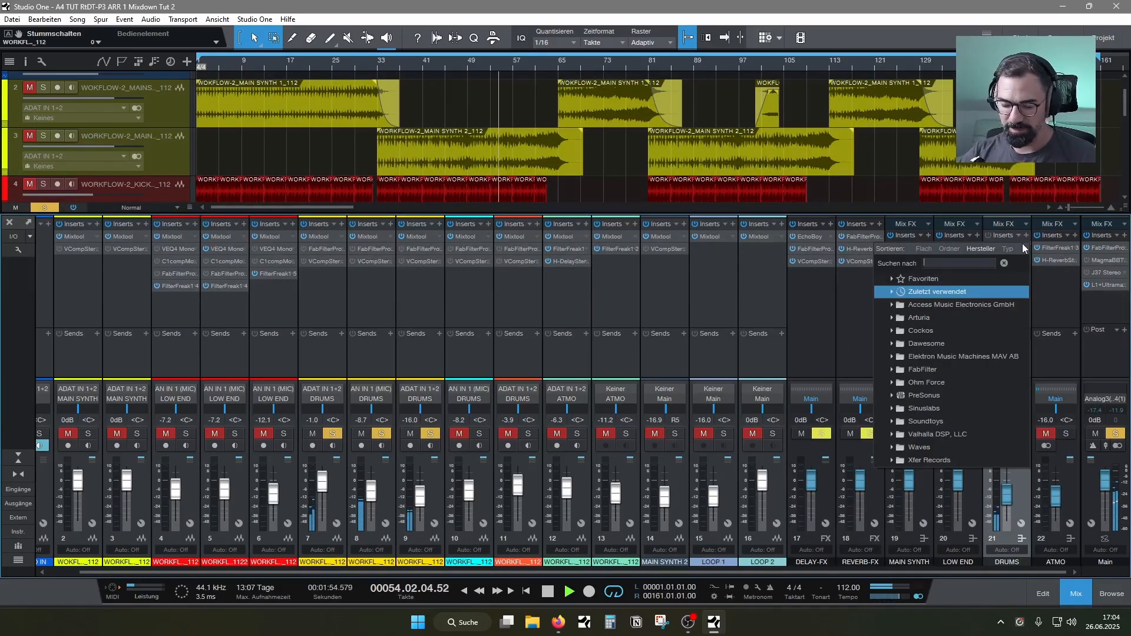
pyautogui.write('fa')
pyautogui.click(989, 305)
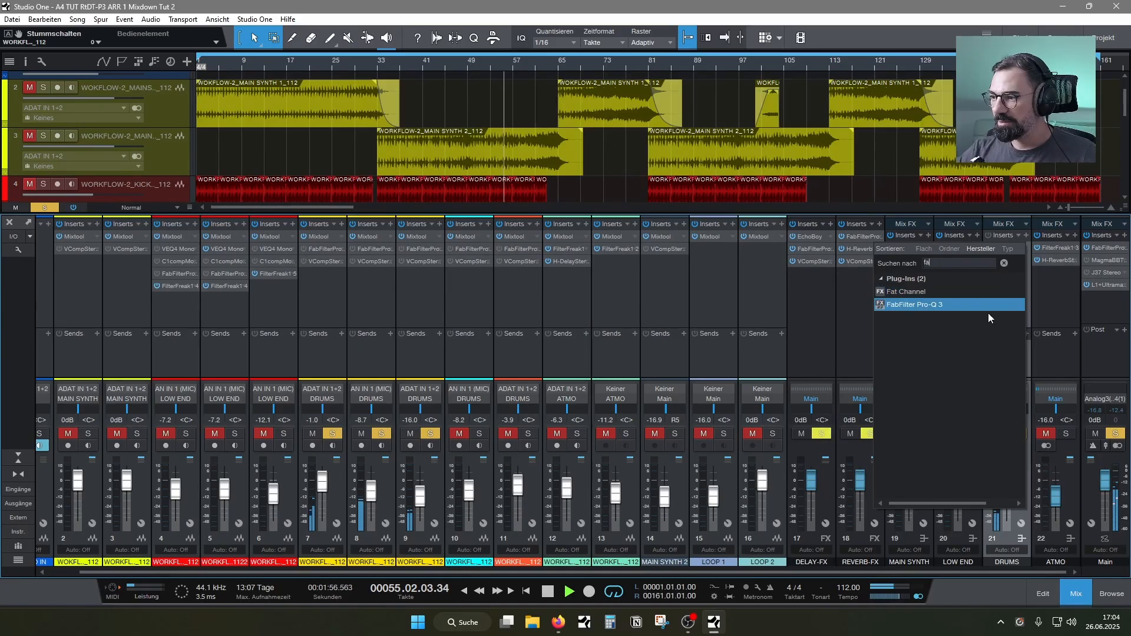
pyautogui.doubleClick(941, 305)
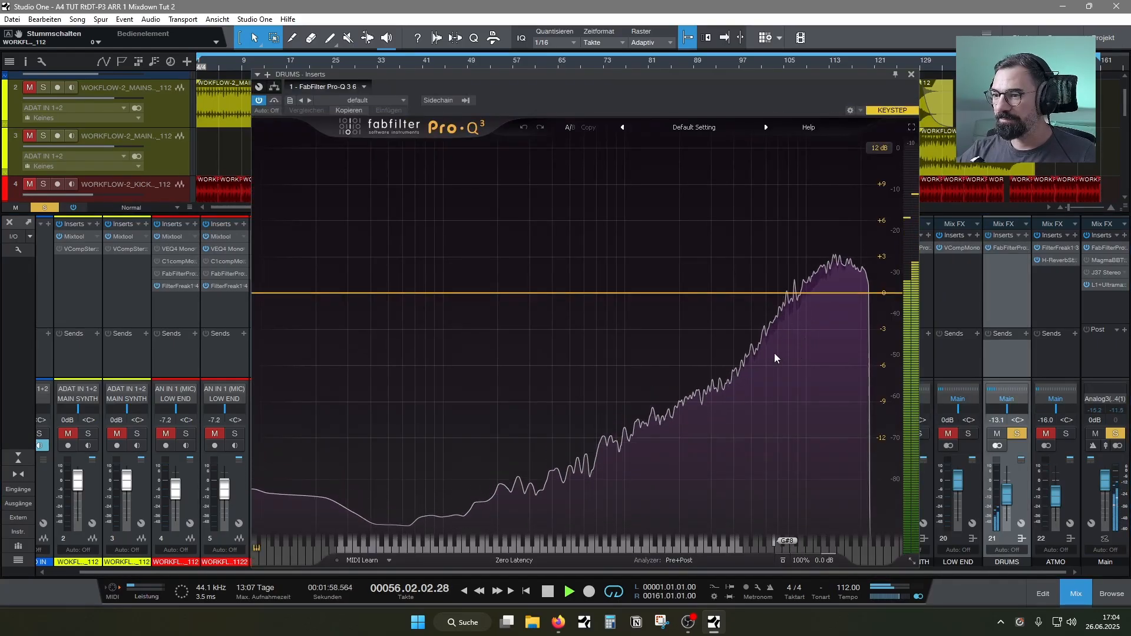
pyautogui.moveTo(683, 83); pyautogui.dragTo(811, 94)
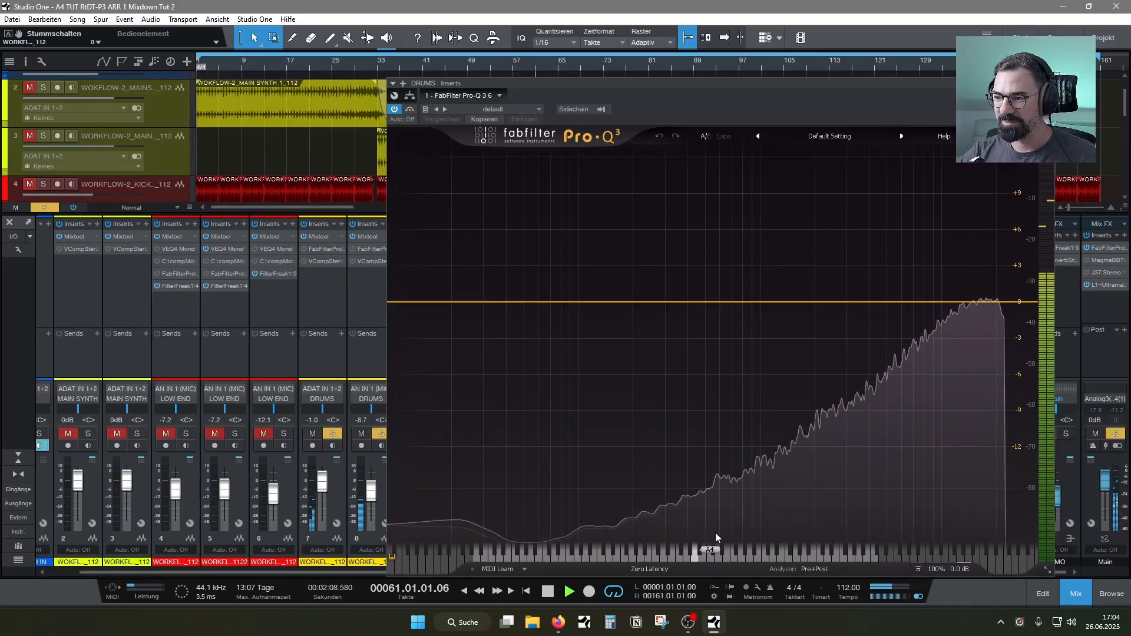
pyautogui.click(1048, 83)
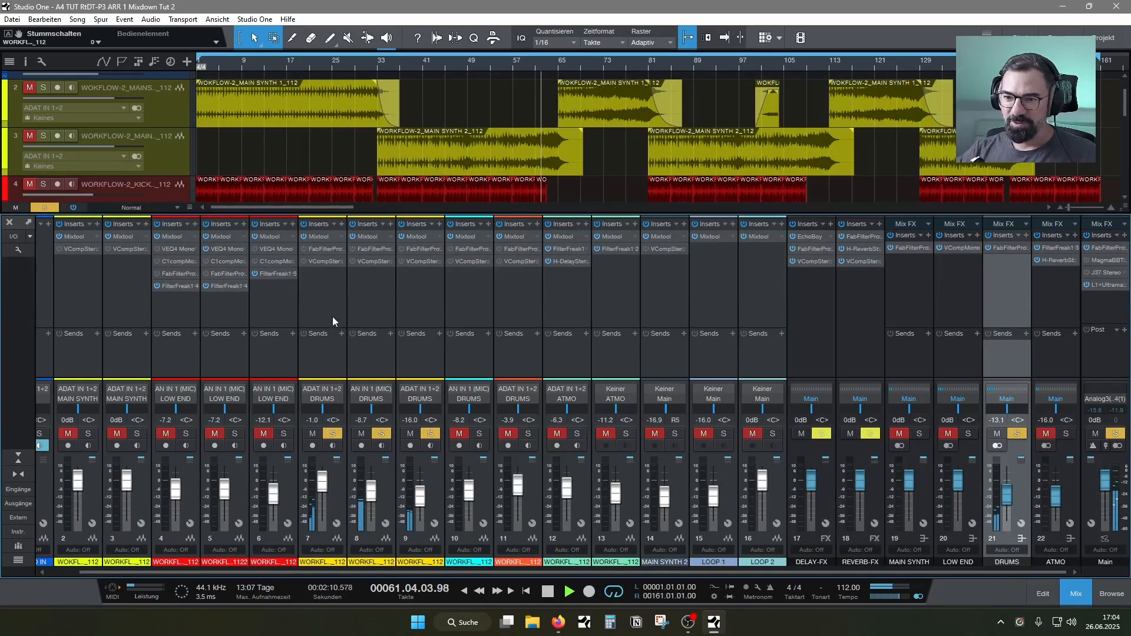
# Enable the Pro-Q 3 on hi-hat channel 7 and move its low cut to about 1197 Hz, then close it
pyautogui.click(315, 263)
pyautogui.rightClick(324, 250)
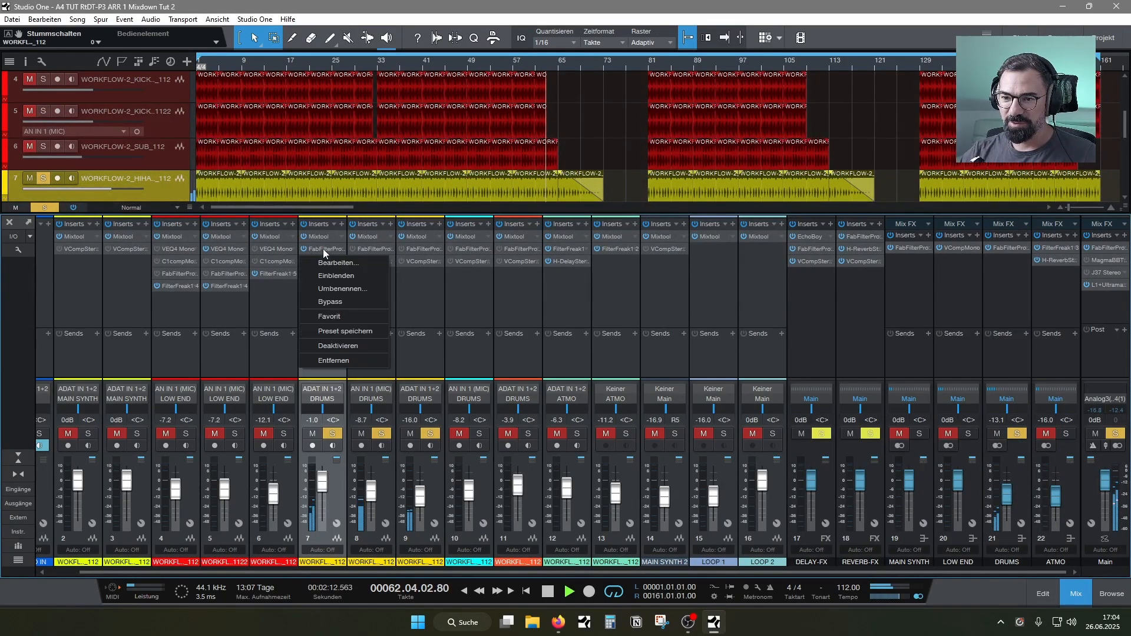
pyautogui.click(335, 263)
pyautogui.moveTo(802, 311)
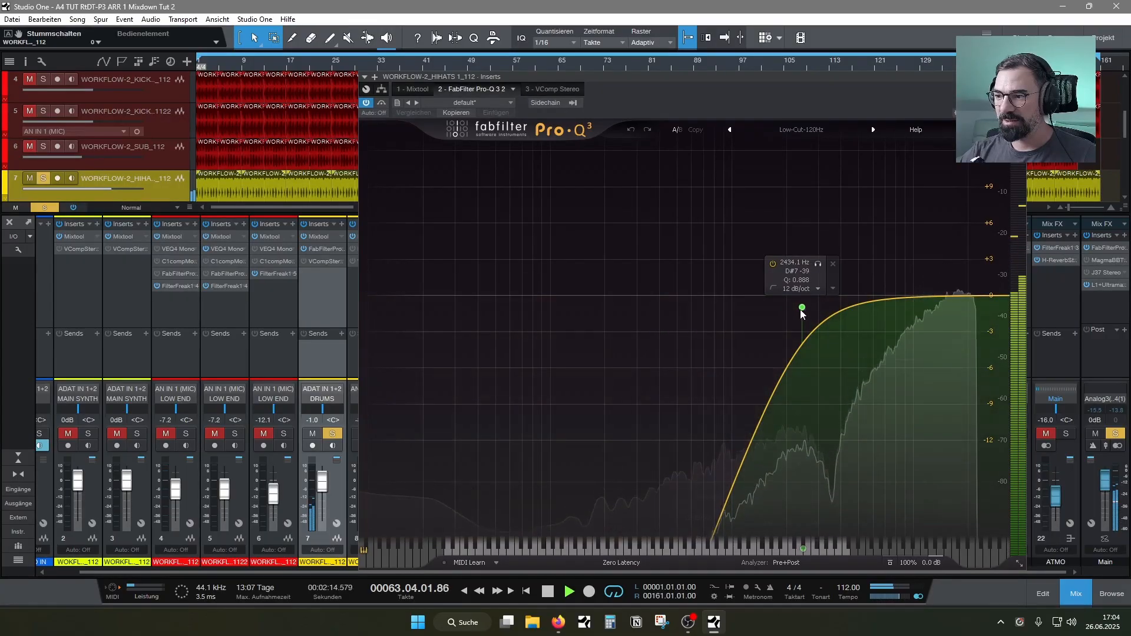
pyautogui.moveTo(802, 311); pyautogui.dragTo(747, 322)
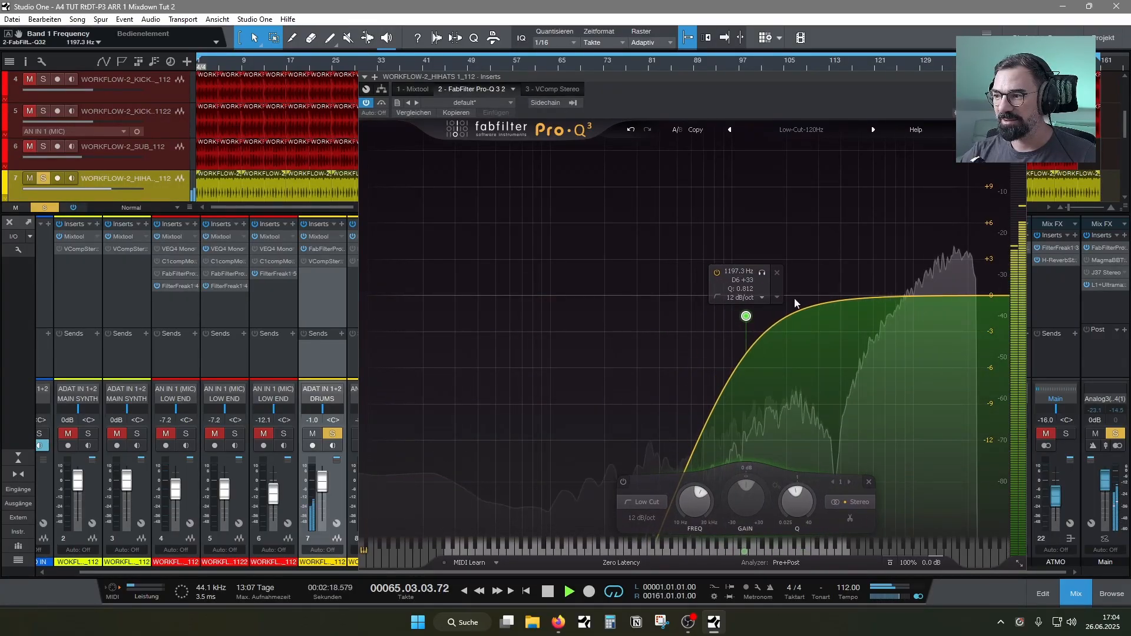
pyautogui.click(1019, 77)
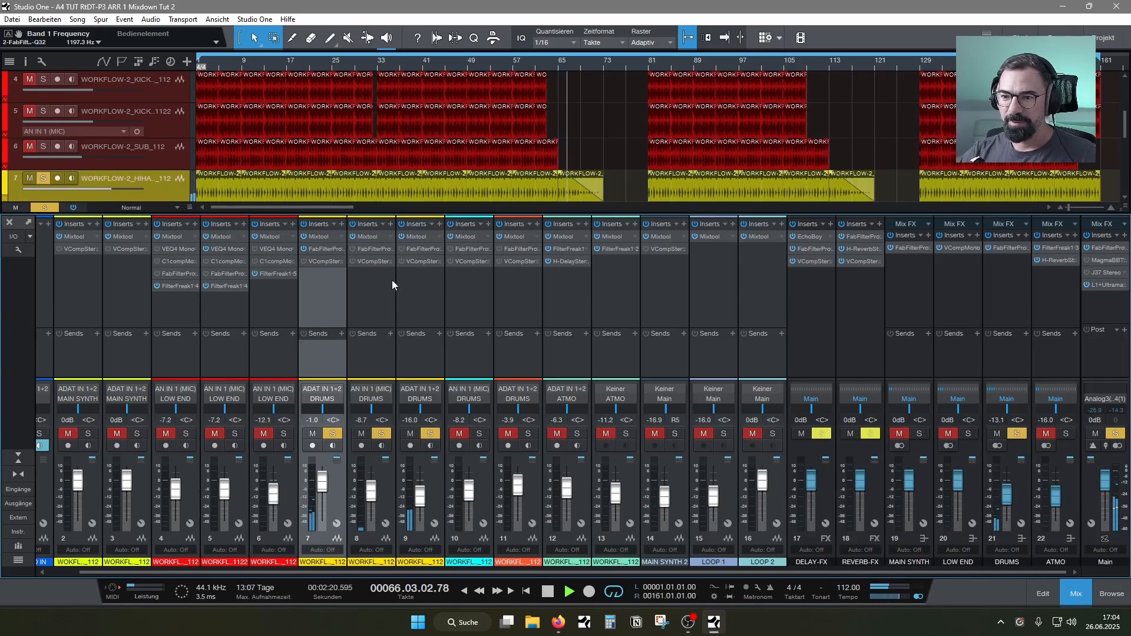
# Enable the Pro-Q 3 on hi-hat channel 8, check its low-cut curve, and close the plug-in
pyautogui.click(370, 248)
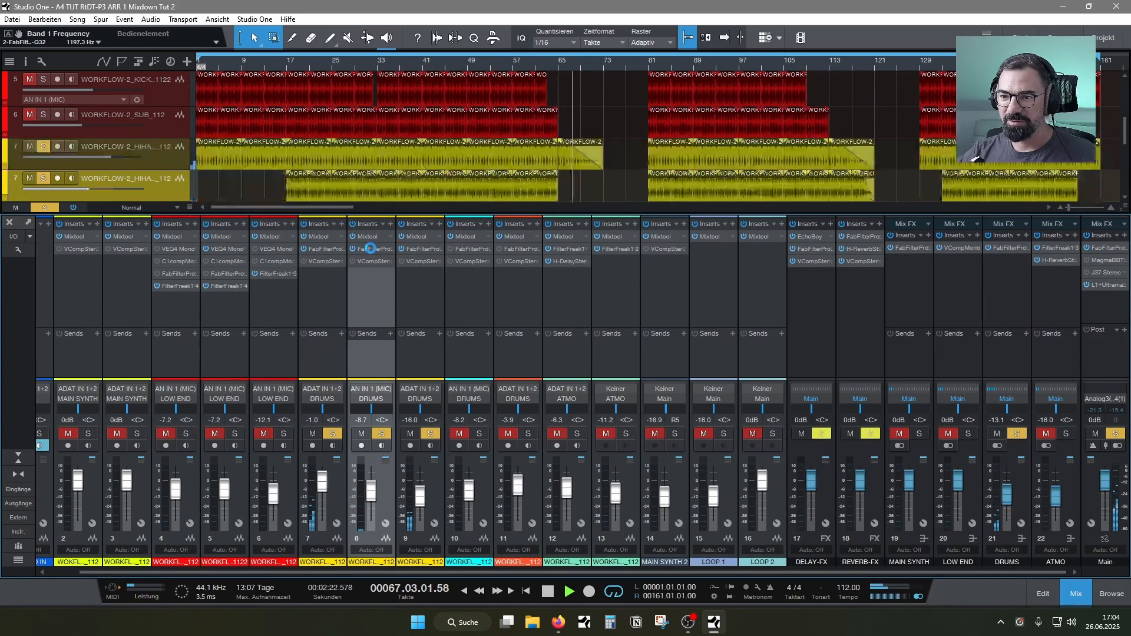
pyautogui.rightClick(370, 248)
pyautogui.click(384, 260)
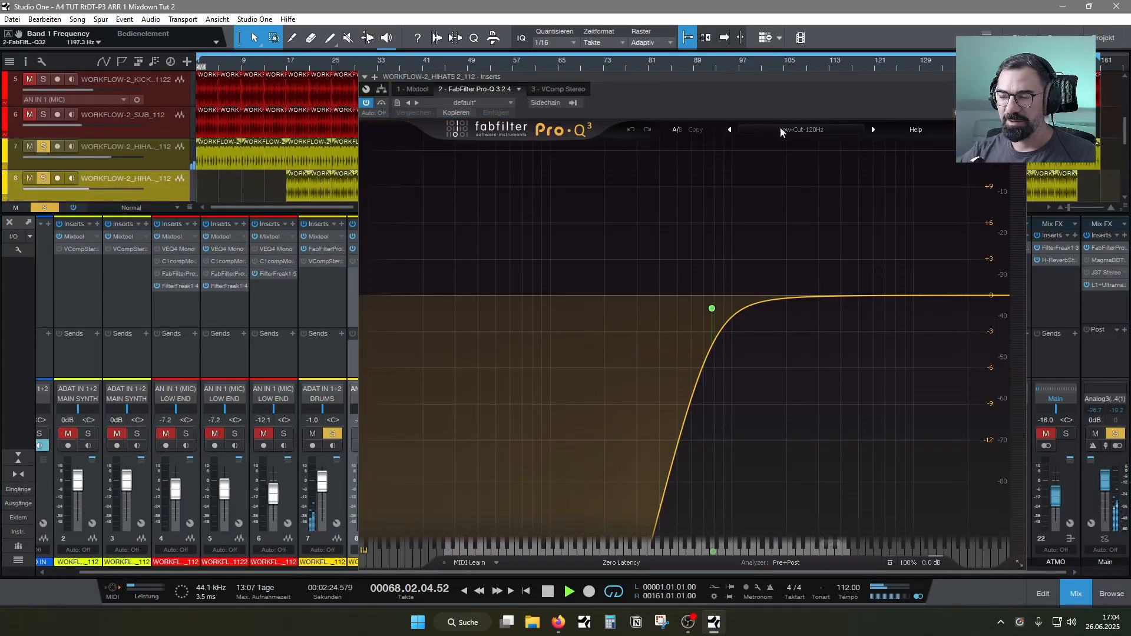
pyautogui.click(1019, 77)
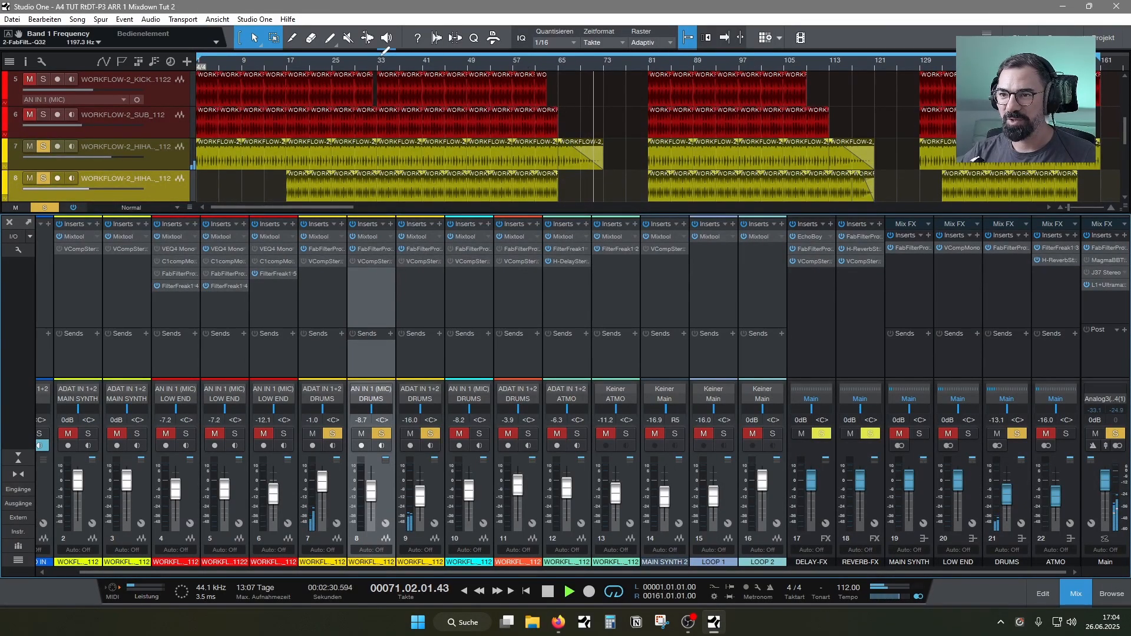
# Set the loop range from bar 33 to bar 49 and play from its beginning
pyautogui.moveTo(383, 53); pyautogui.dragTo(459, 54)
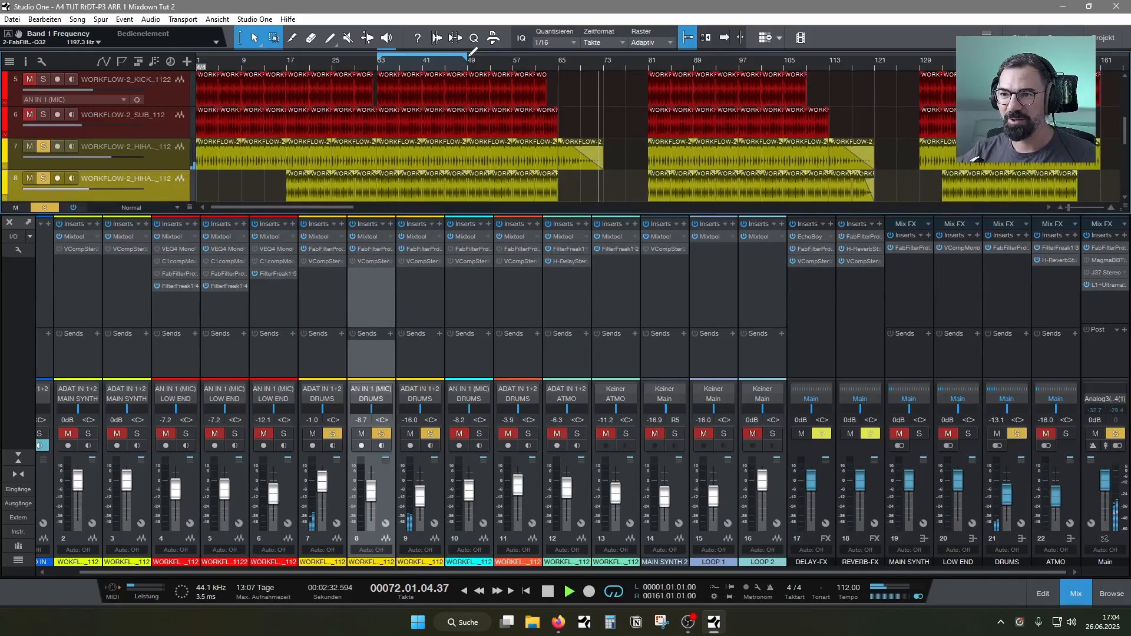
pyautogui.click(382, 66)
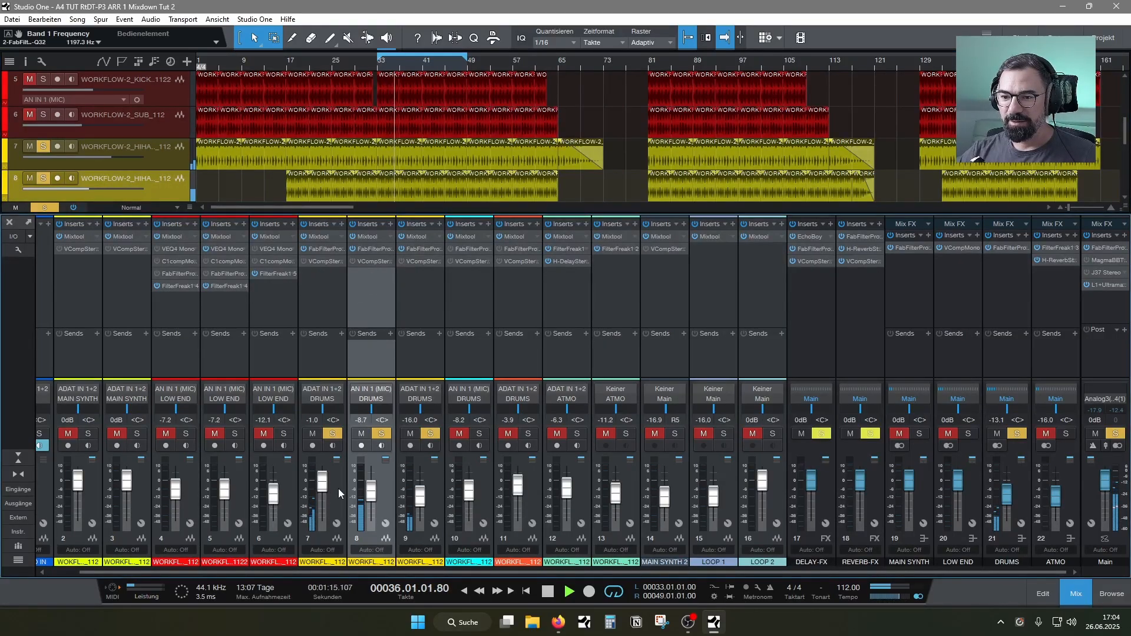
# Pull hi-hat channels 7 and 9 fully down and set channel 8's level to -3.9 dB
pyautogui.moveTo(325, 486); pyautogui.dragTo(419, 544)
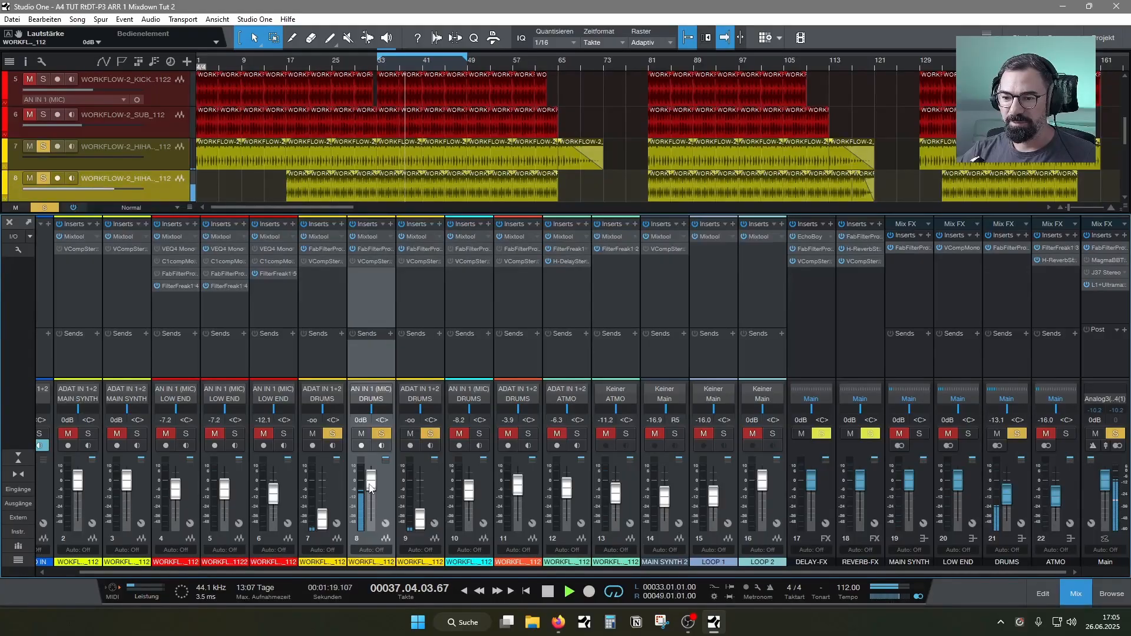
pyautogui.moveTo(372, 487); pyautogui.dragTo(378, 488)
pyautogui.press('space')
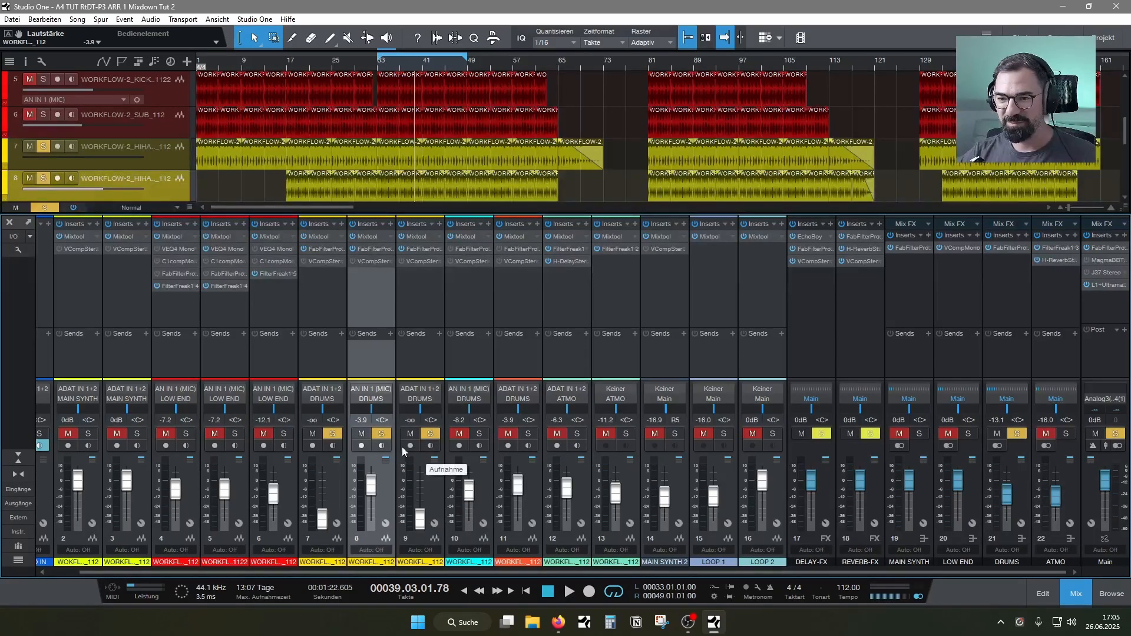
pyautogui.press('space')
# Rebalance the hi-hats by setting channel 7 to -9.2 dB, channel 8 to 0 dB and channel 9 to -18.9 dB
pyautogui.moveTo(423, 526); pyautogui.dragTo(389, 510)
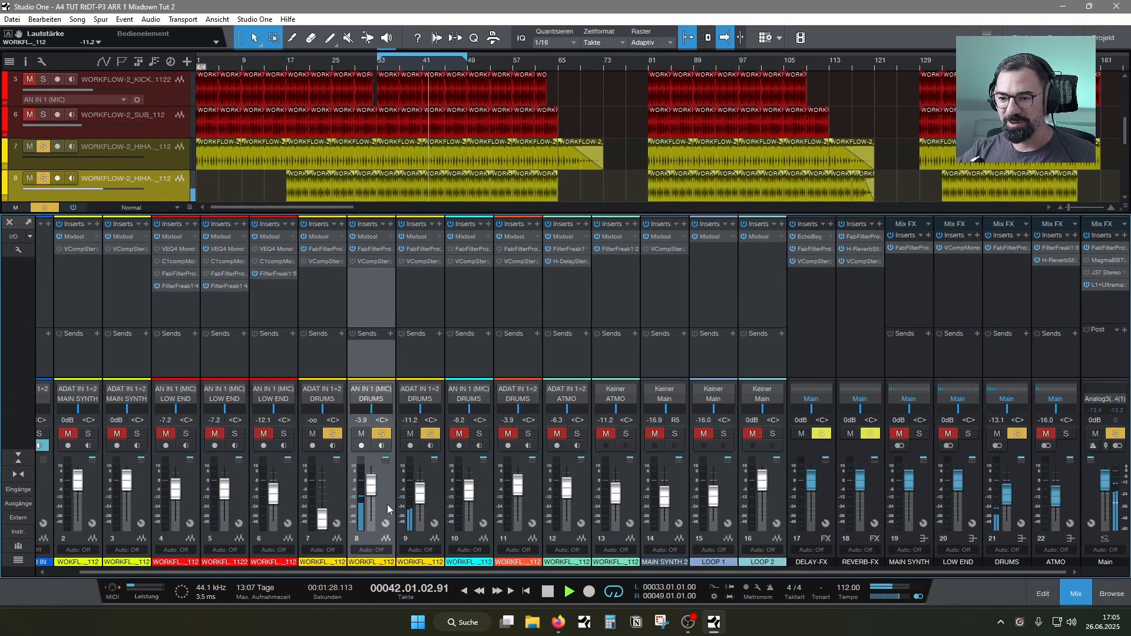
pyautogui.moveTo(322, 520); pyautogui.dragTo(329, 483)
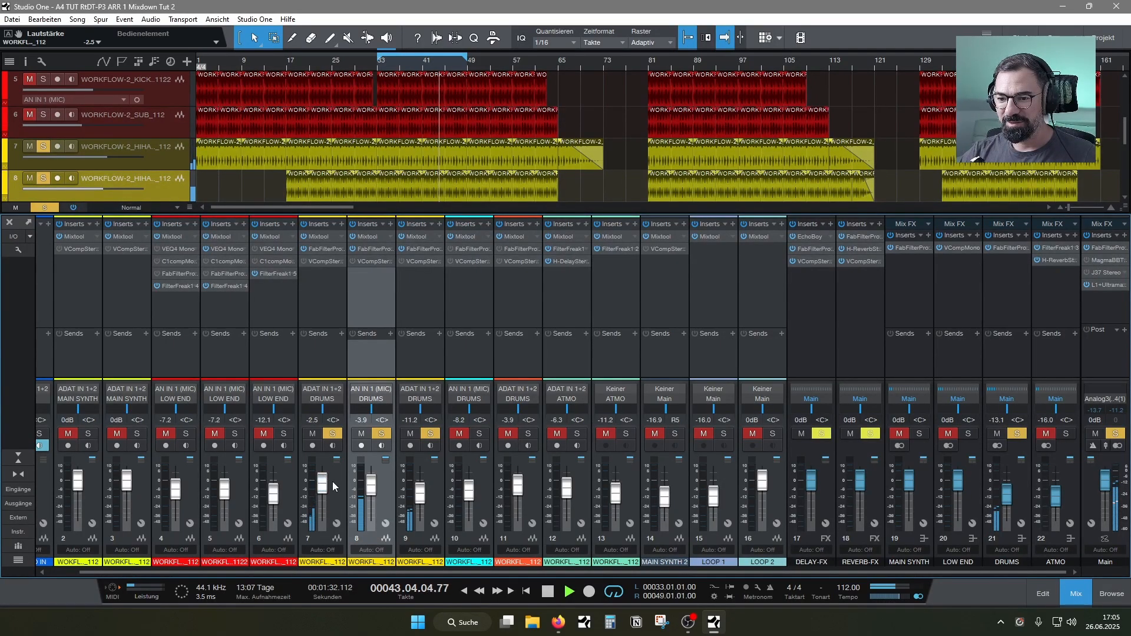
pyautogui.moveTo(325, 495); pyautogui.dragTo(326, 497)
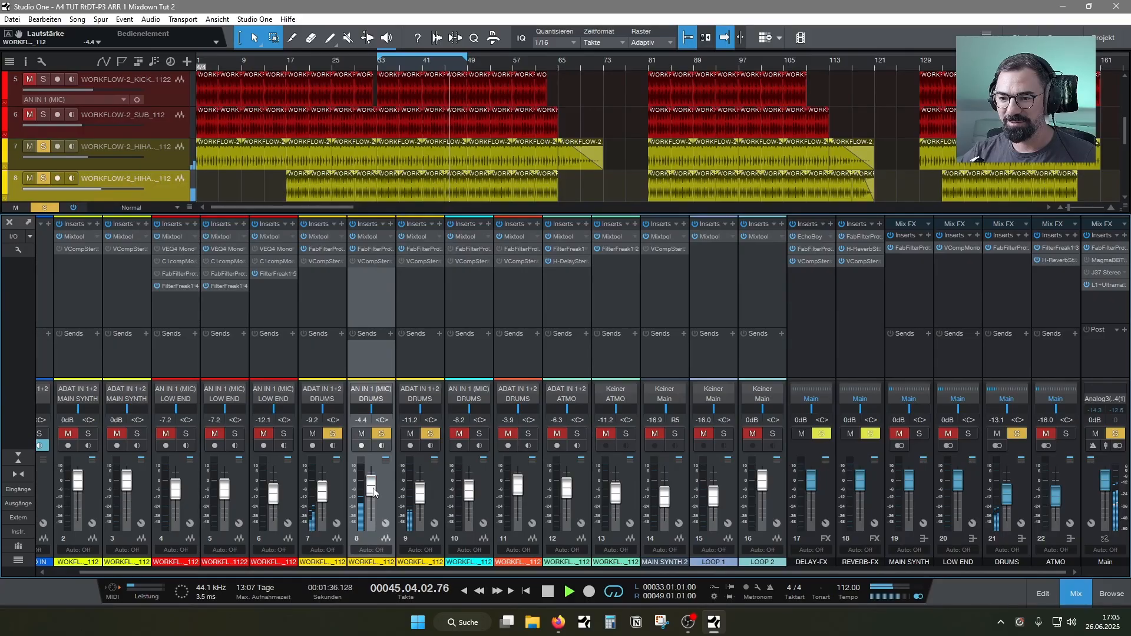
pyautogui.moveTo(420, 493); pyautogui.dragTo(423, 504)
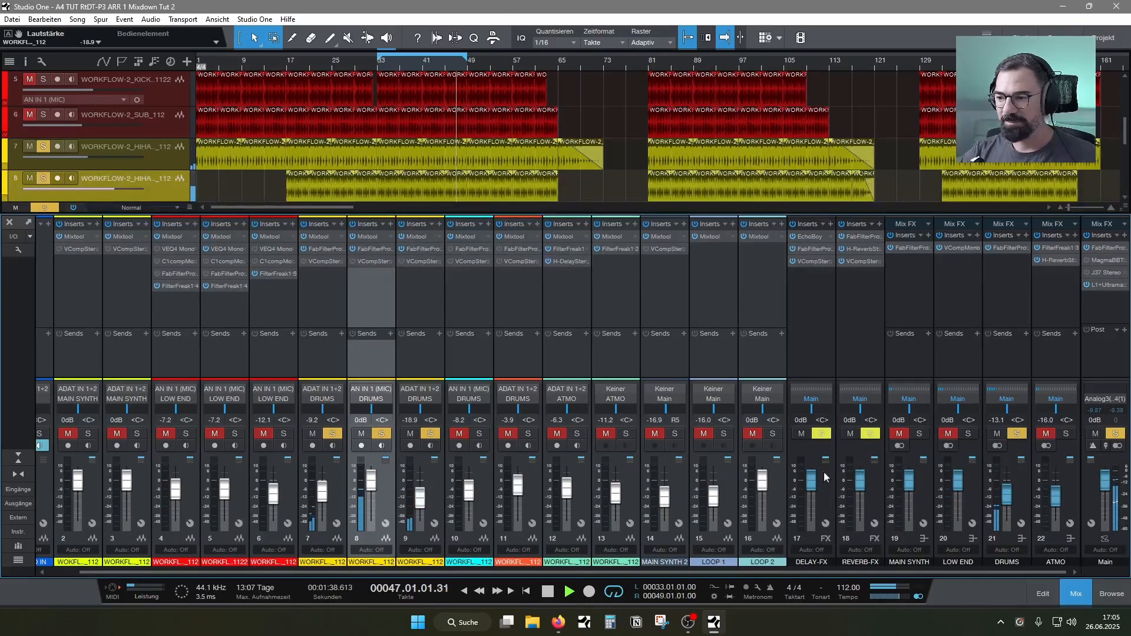
# Solo the MAIN SYNTH bus alongside the drums and pull hi-hat channels 7 and 9 fully down
pyautogui.click(894, 436)
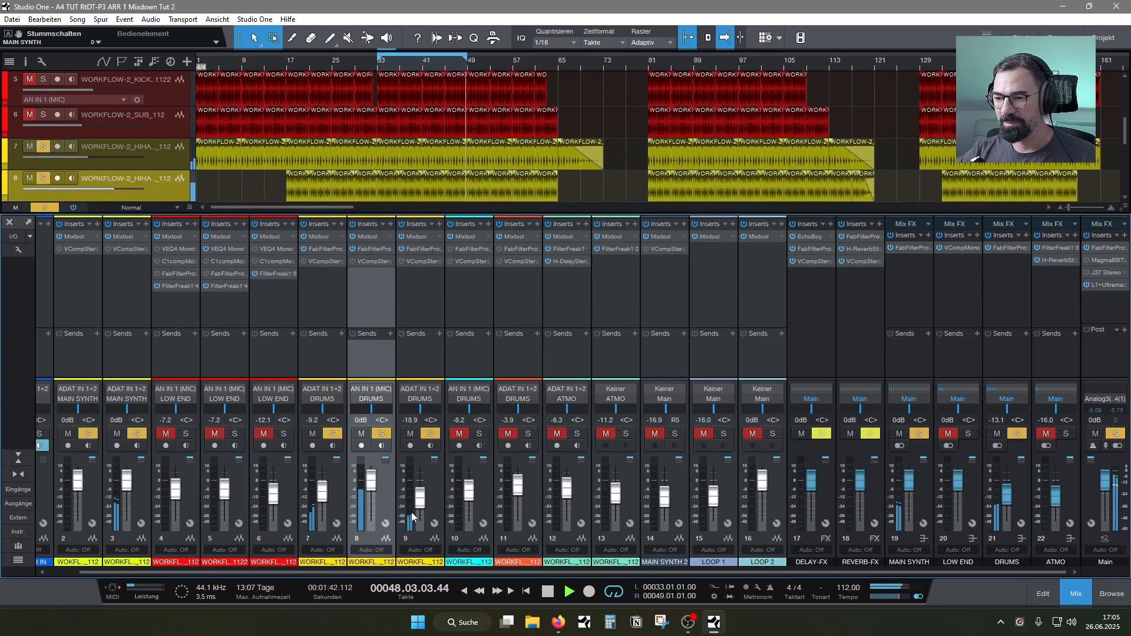
pyautogui.moveTo(322, 492); pyautogui.dragTo(322, 525)
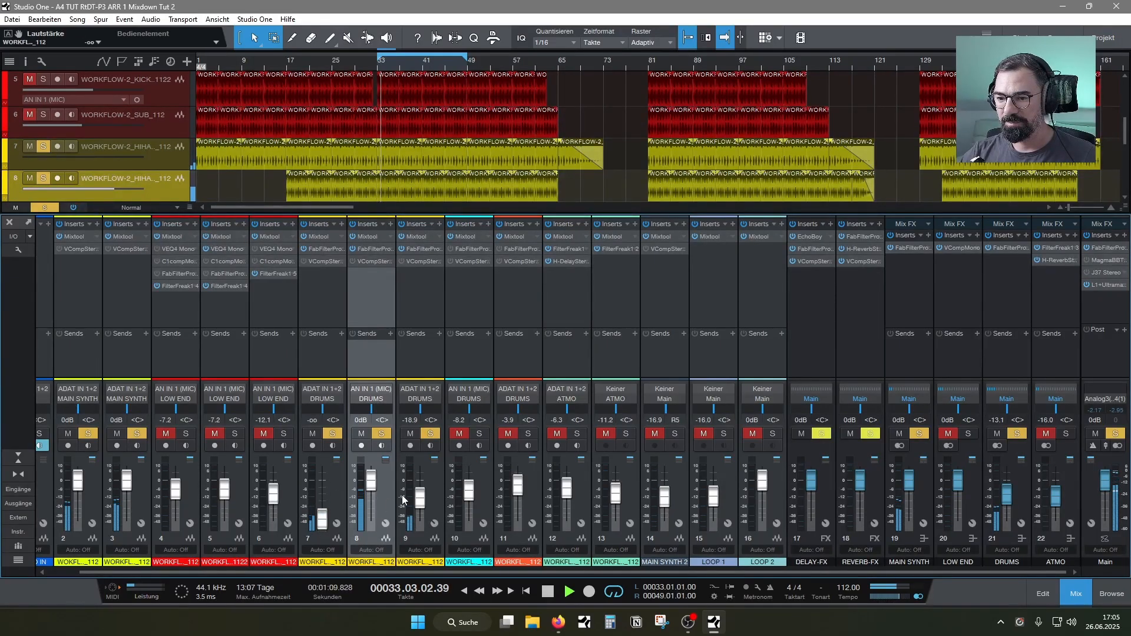
pyautogui.moveTo(420, 500); pyautogui.dragTo(420, 527)
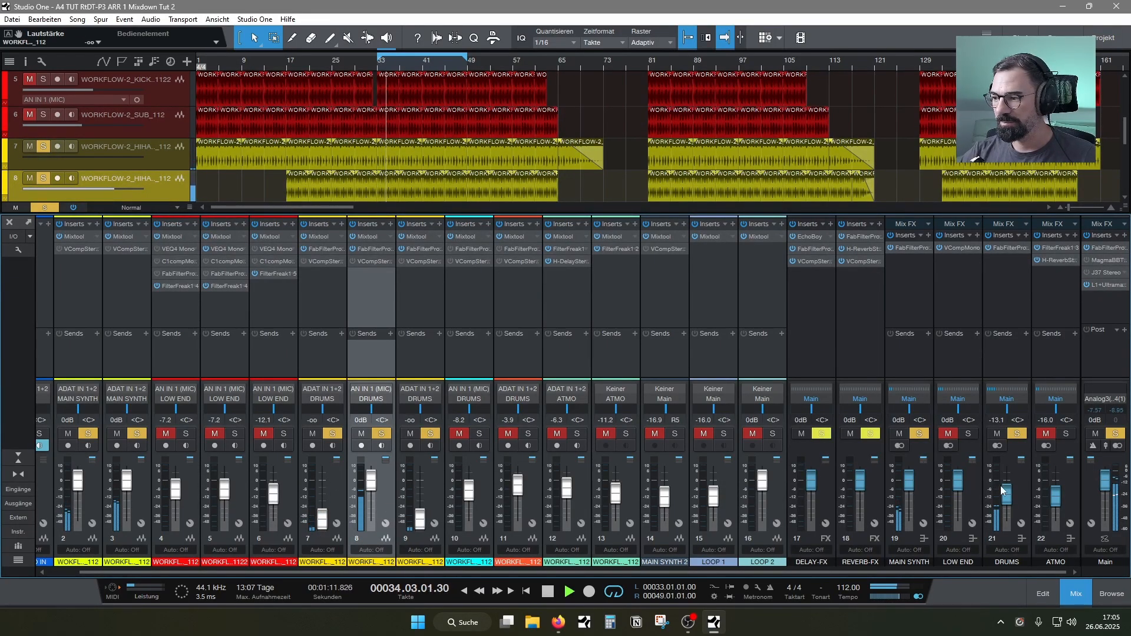
# Solo the LOW END and ATMO buses as well, and set hi-hat channel 8's level to 0 dB against them
pyautogui.click(955, 434)
pyautogui.click(967, 434)
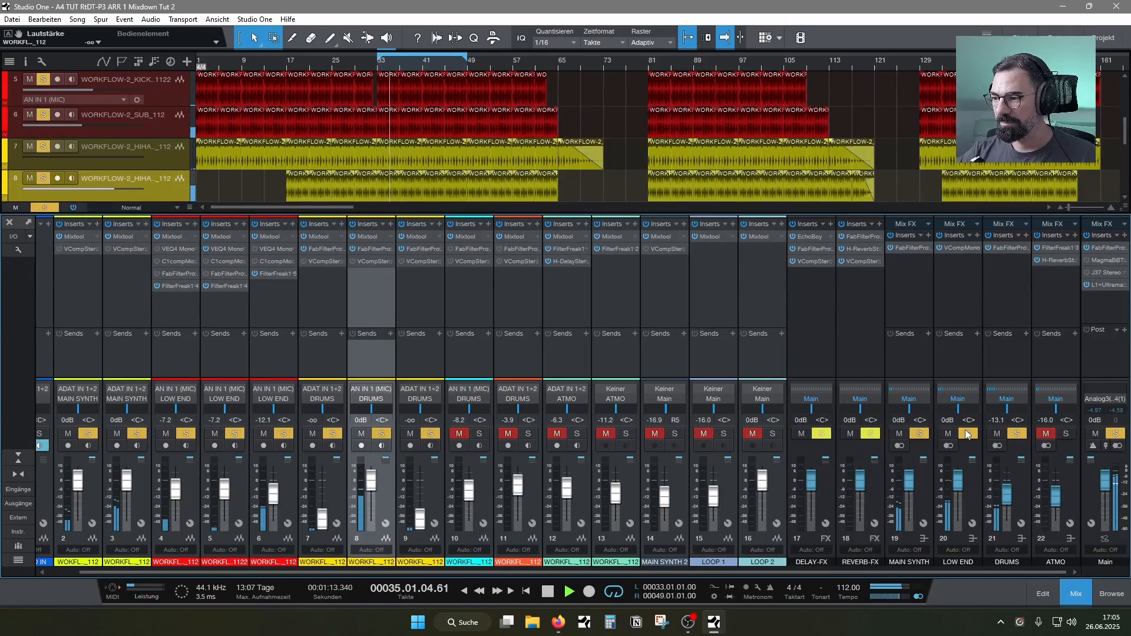
pyautogui.click(1061, 434)
pyautogui.moveTo(376, 495); pyautogui.dragTo(373, 492)
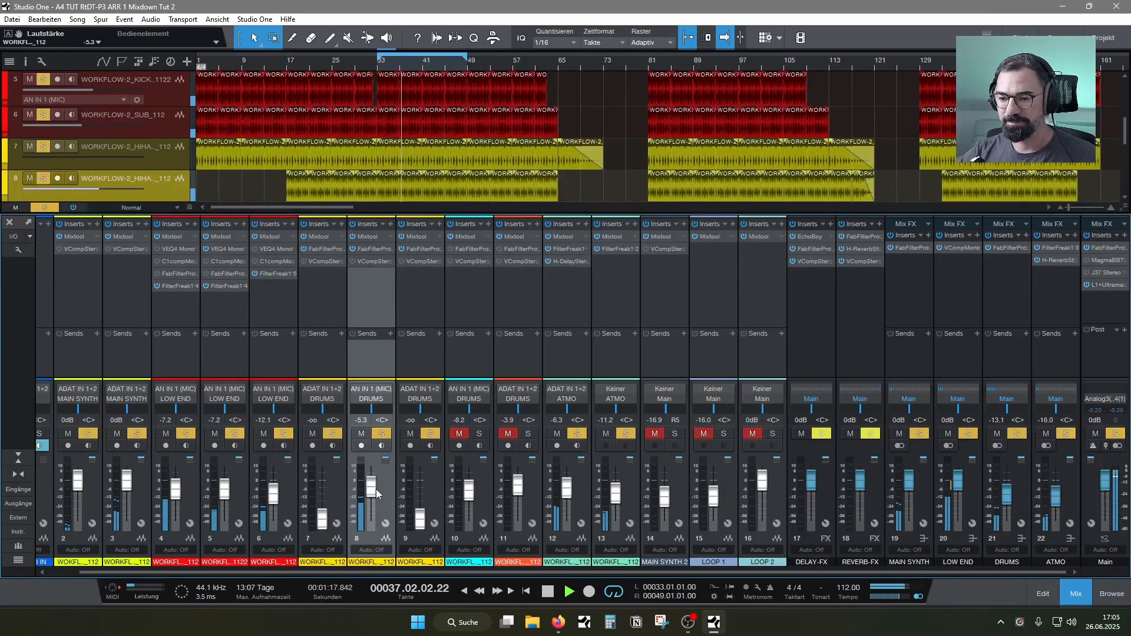
pyautogui.moveTo(373, 491); pyautogui.dragTo(374, 487)
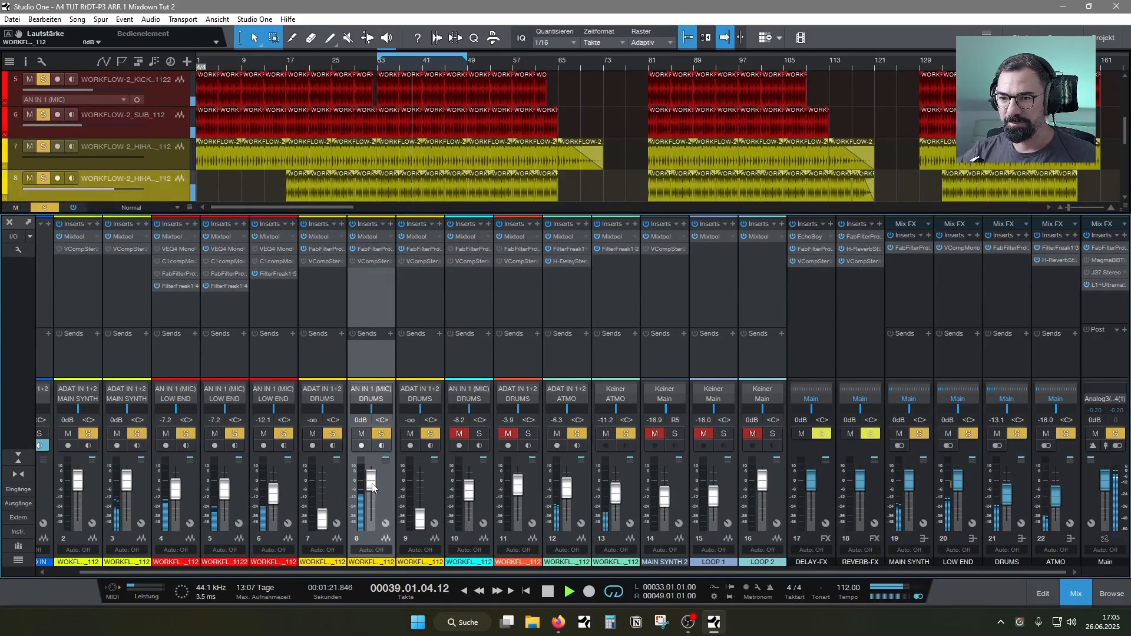
# Change the low cut in hi-hat channel 8's Pro-Q 3 to a Band Pass at about 5535 Hz and stop playback
pyautogui.click(370, 248)
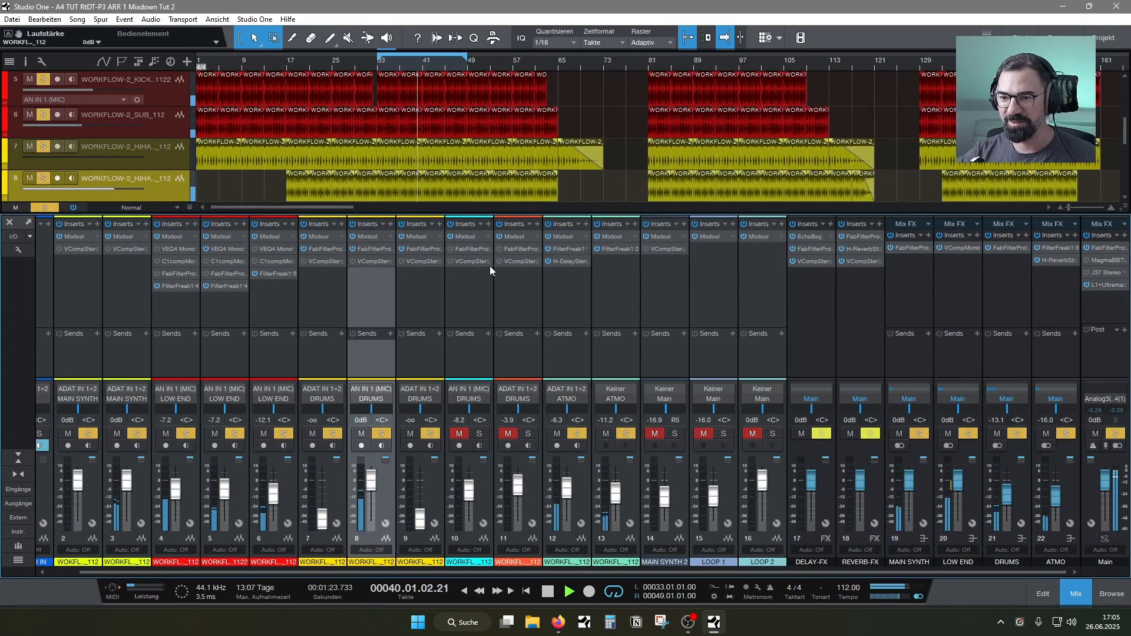
pyautogui.moveTo(756, 95); pyautogui.dragTo(653, 92)
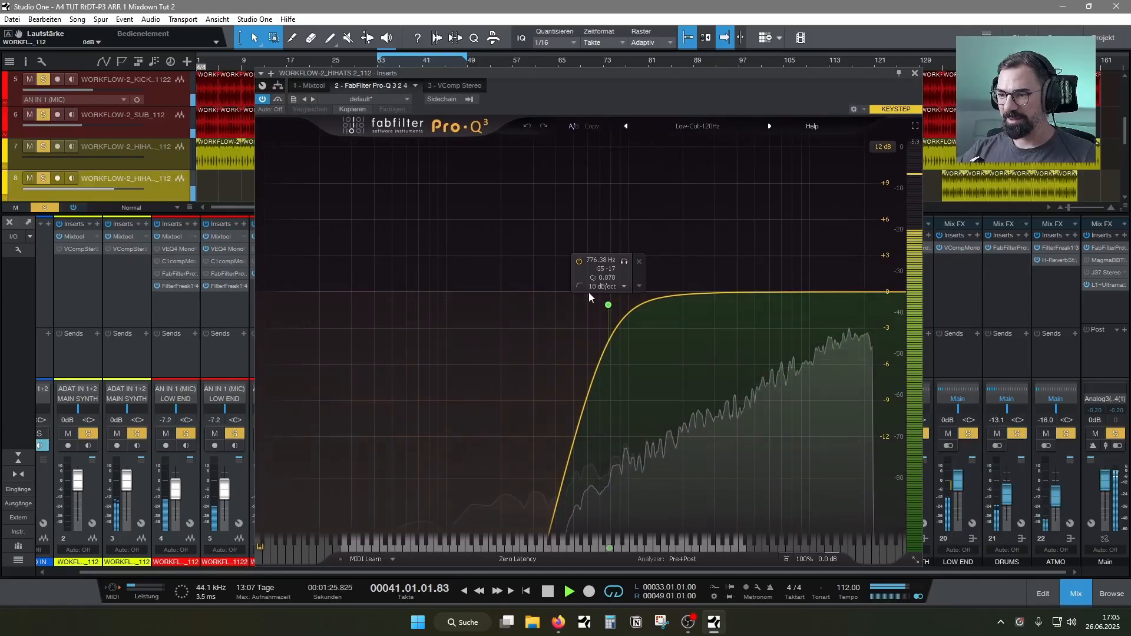
pyautogui.click(580, 285)
pyautogui.click(657, 298)
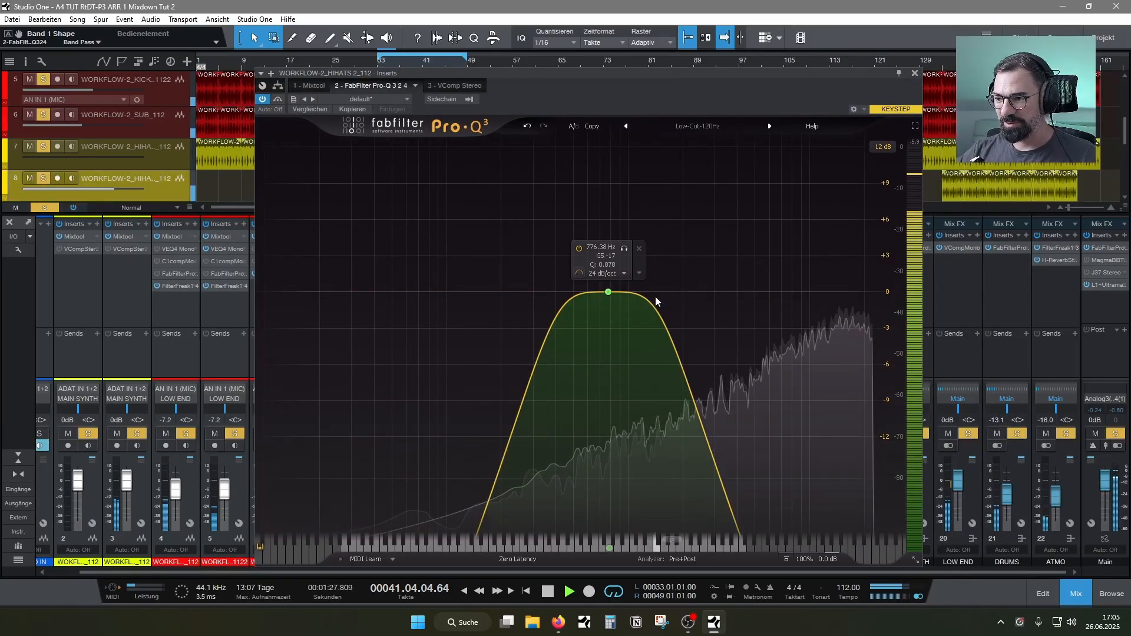
pyautogui.moveTo(608, 293); pyautogui.dragTo(767, 217)
pyautogui.press('space')
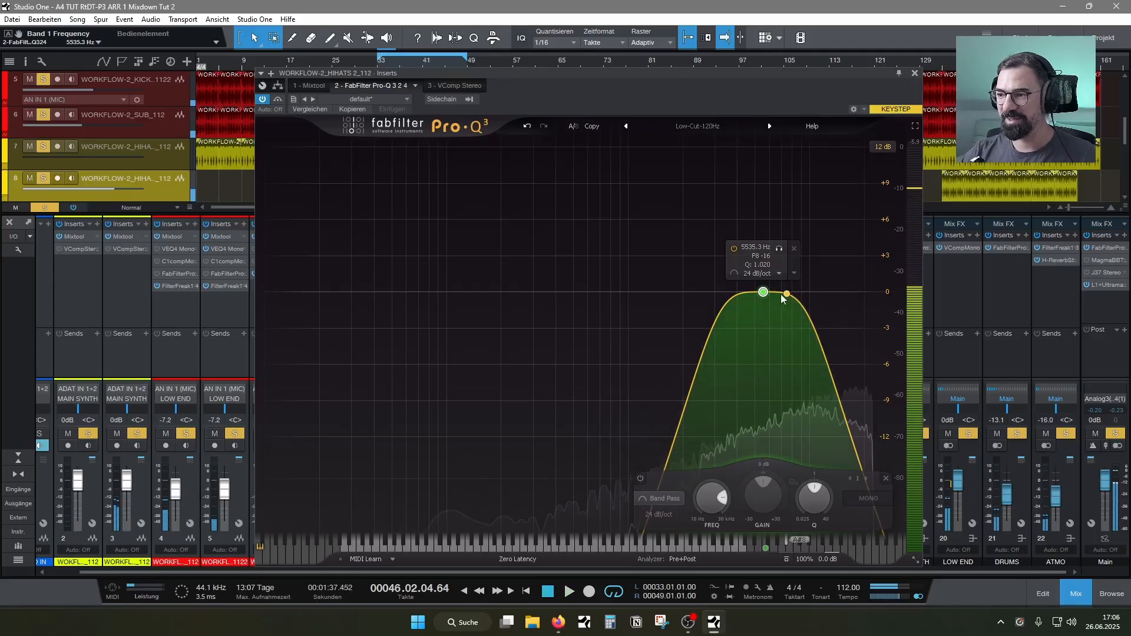
# Resume playback and shift the band-pass filter on hi-hat channel 8 up to about 6874 Hz
pyautogui.moveTo(701, 90); pyautogui.dragTo(606, 79)
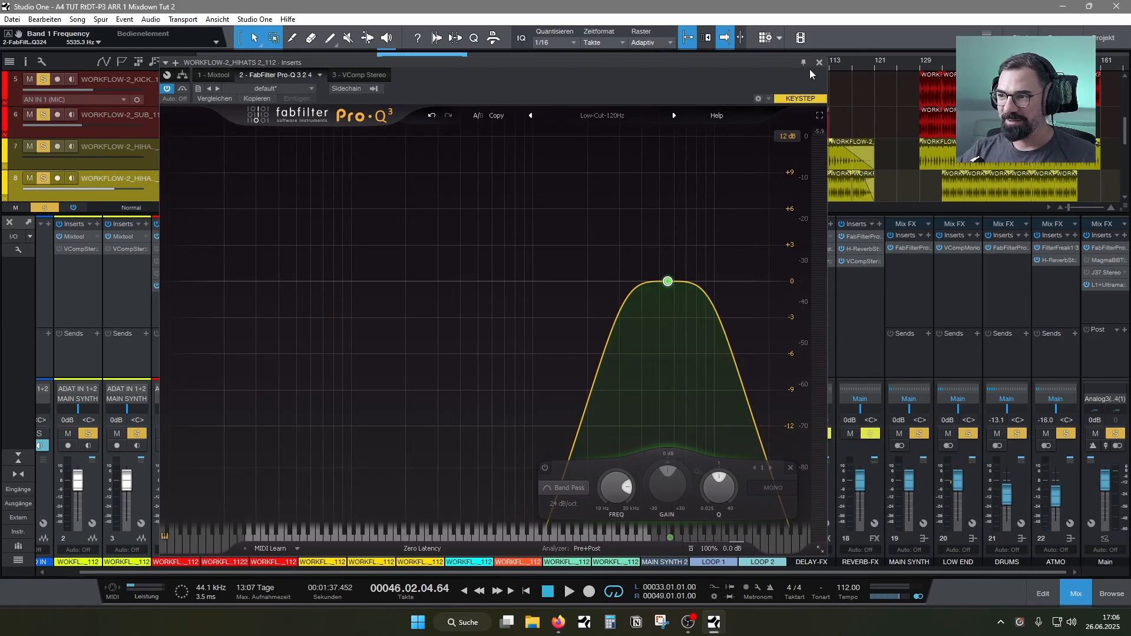
pyautogui.press('space')
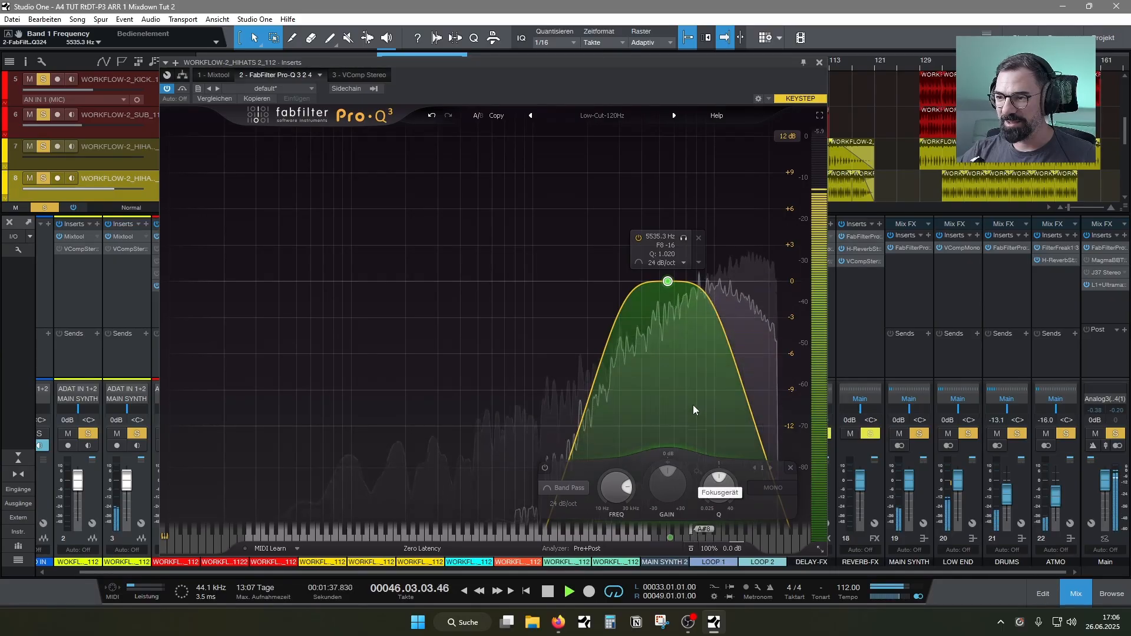
pyautogui.moveTo(668, 287); pyautogui.dragTo(684, 283)
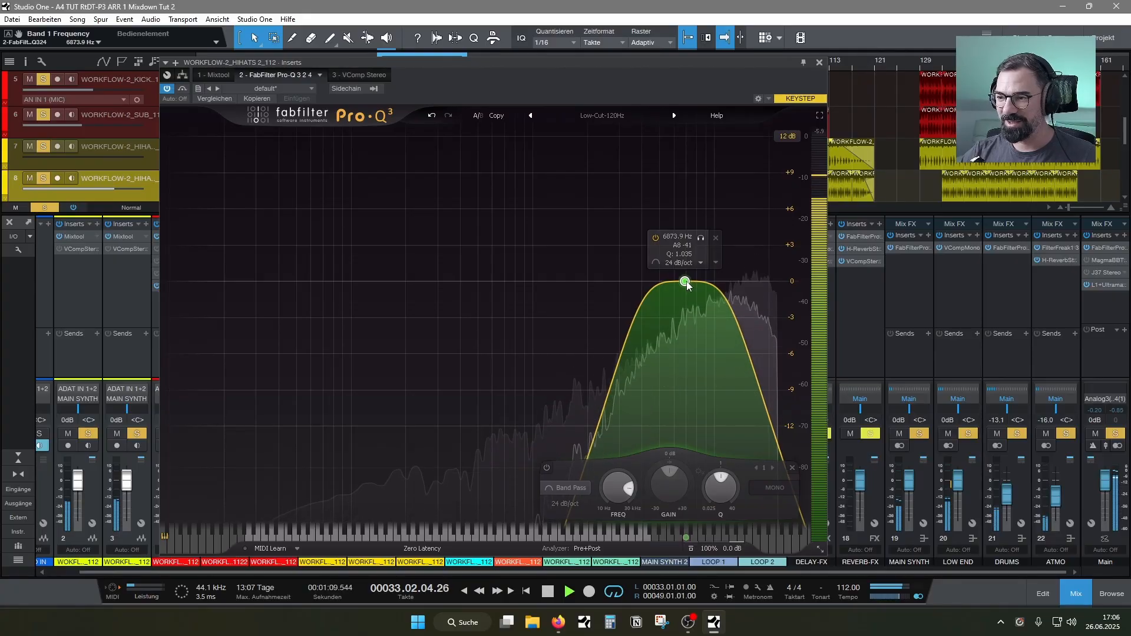
# Bring the level of hi-hat channel 9 up to about -16.9 dB against the band-passed hi-hat on channel 8
pyautogui.click(819, 62)
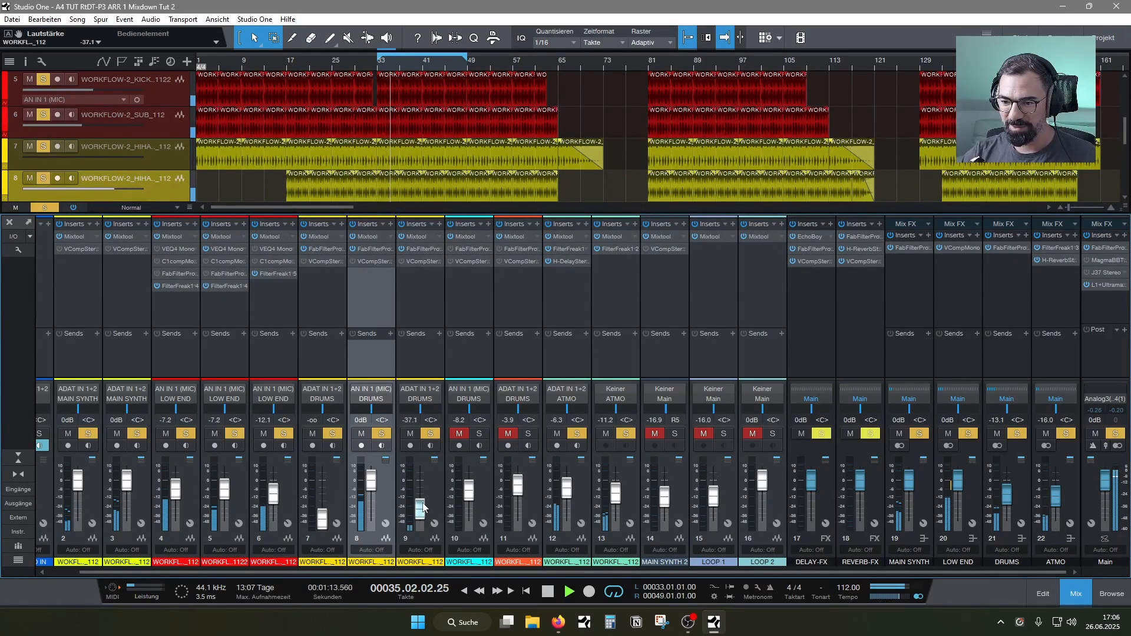
pyautogui.moveTo(423, 508); pyautogui.dragTo(423, 498)
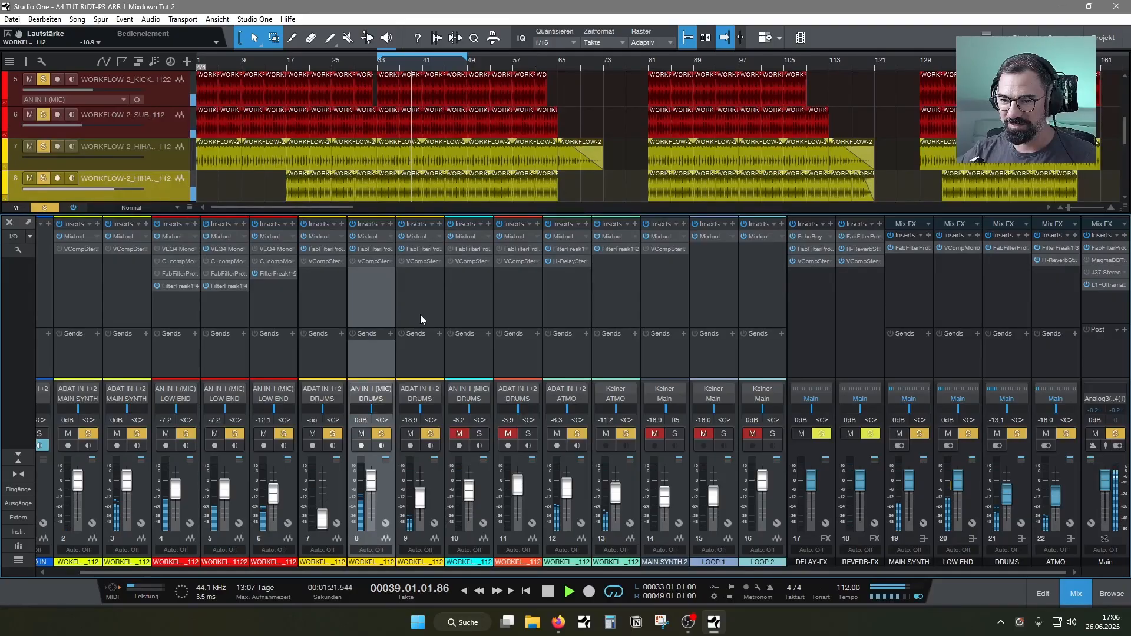
pyautogui.click(421, 299)
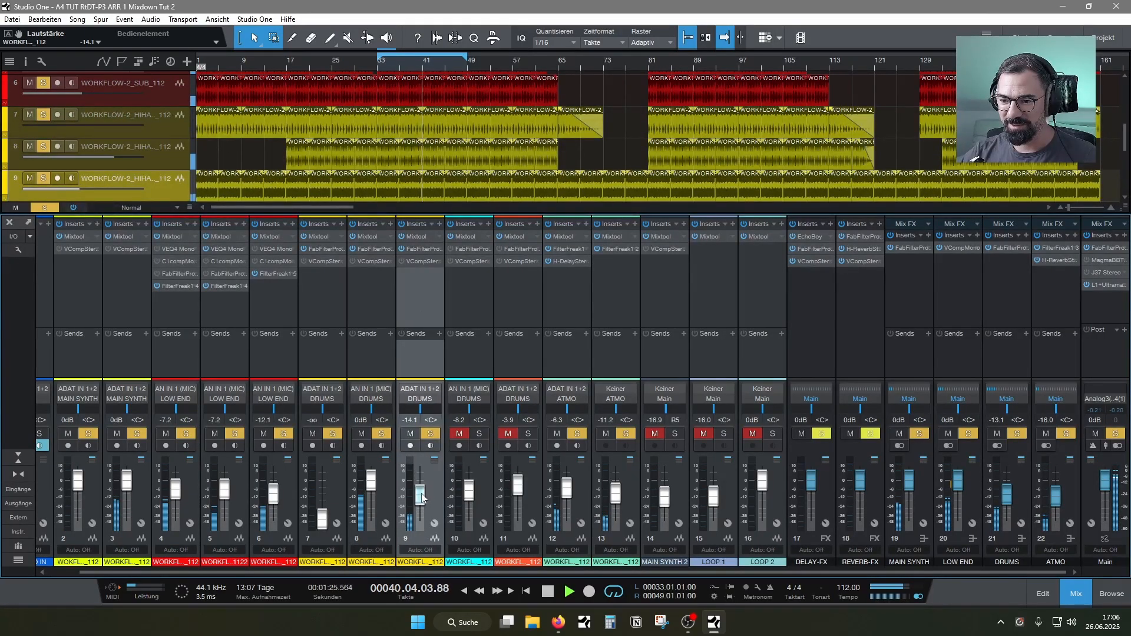
pyautogui.moveTo(422, 496); pyautogui.dragTo(423, 501)
# In hi-hat channel 9's Pro-Q 3, raise the low cut to about 1765 Hz and remove the high cut
pyautogui.click(427, 252)
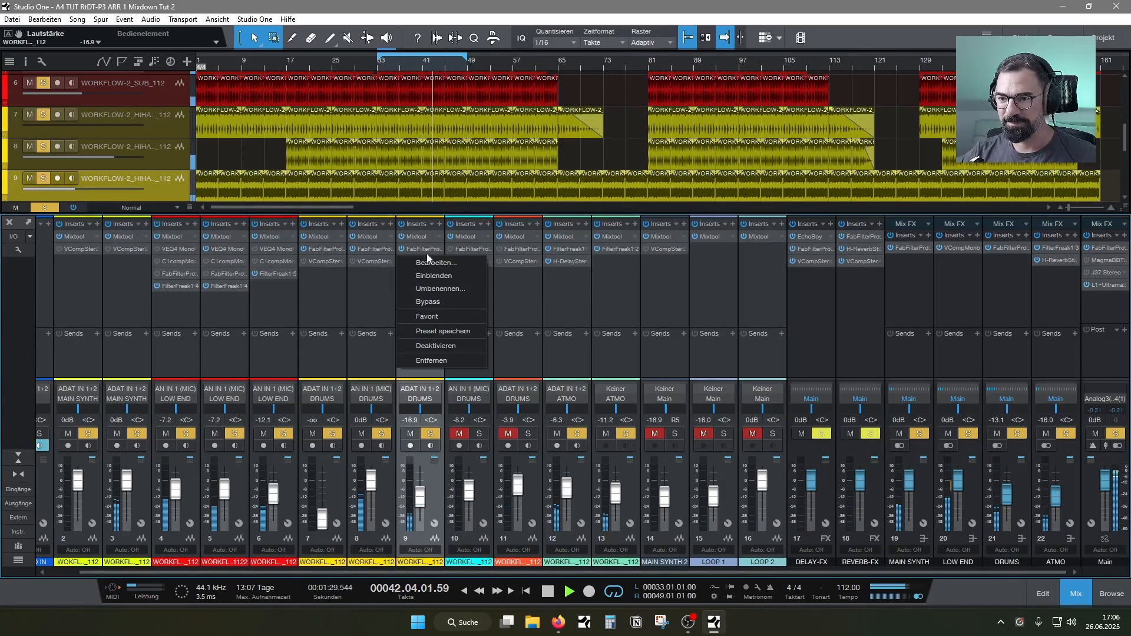
pyautogui.click(461, 262)
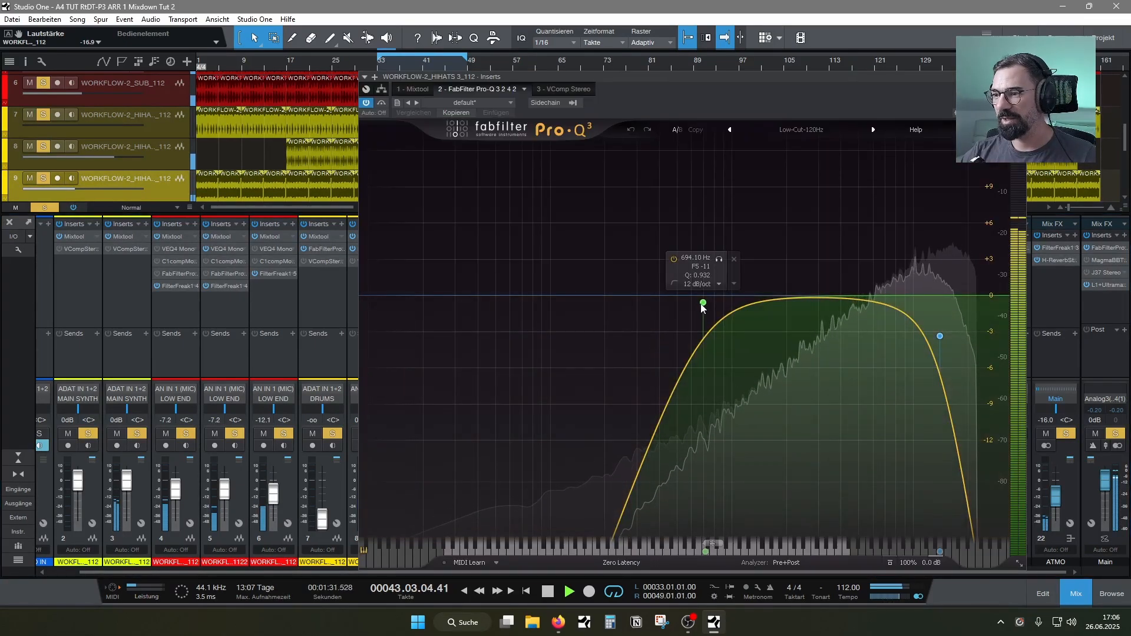
pyautogui.moveTo(703, 302); pyautogui.dragTo(776, 299)
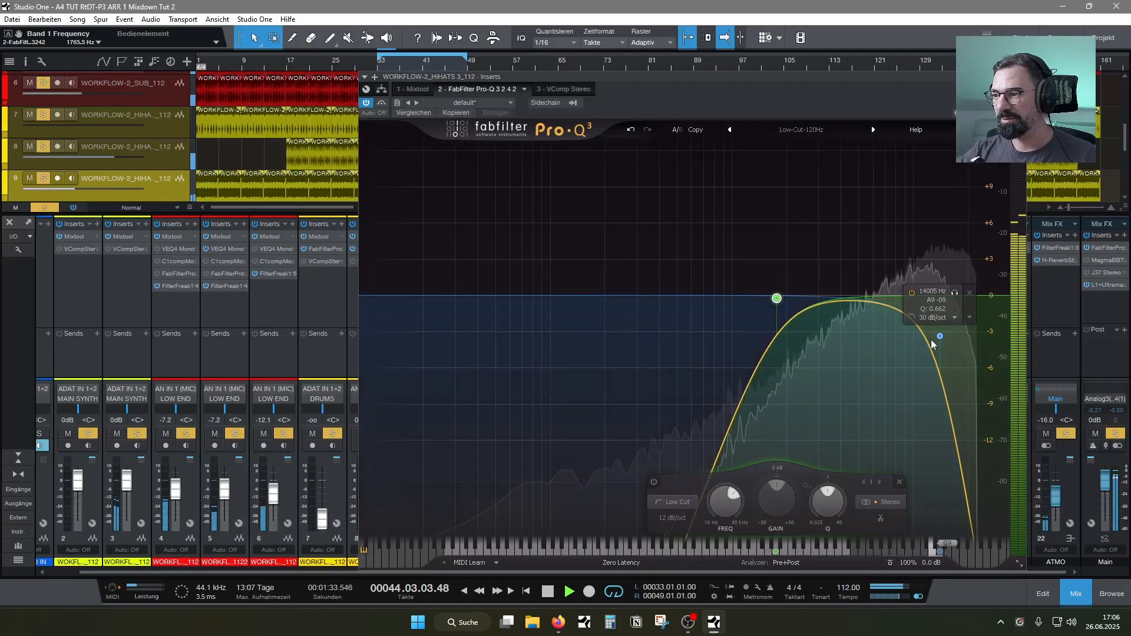
pyautogui.moveTo(939, 336); pyautogui.dragTo(983, 333)
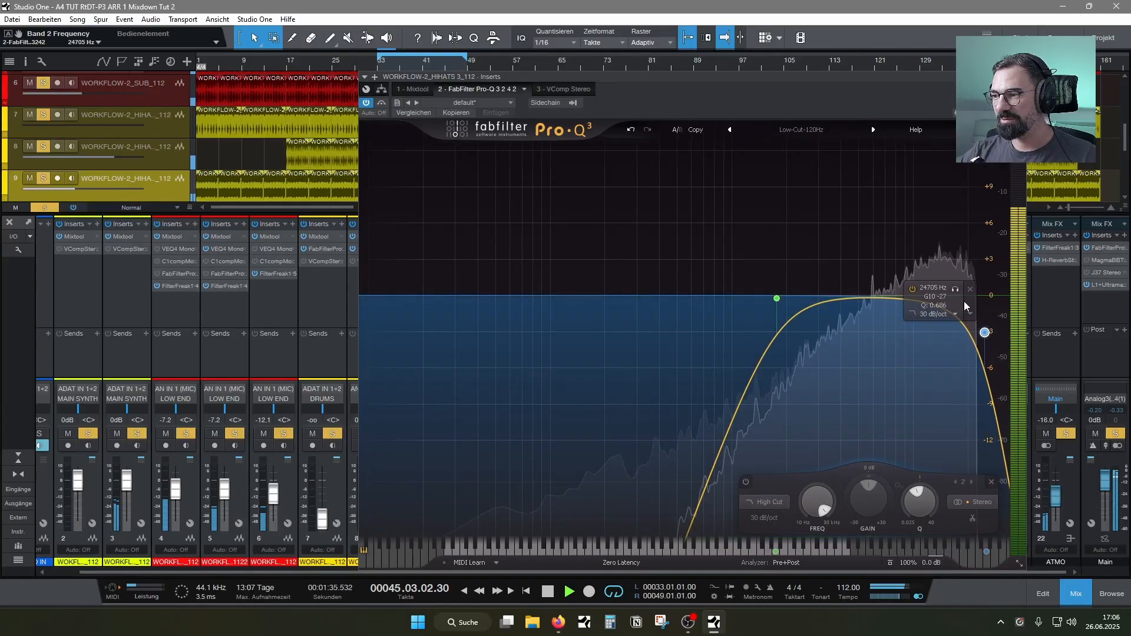
pyautogui.doubleClick(982, 333)
# Add a bell cut of about -1.4 dB near 9427 Hz to hi-hat channel 9 and set its low cut to about 1271 Hz
pyautogui.click(915, 298)
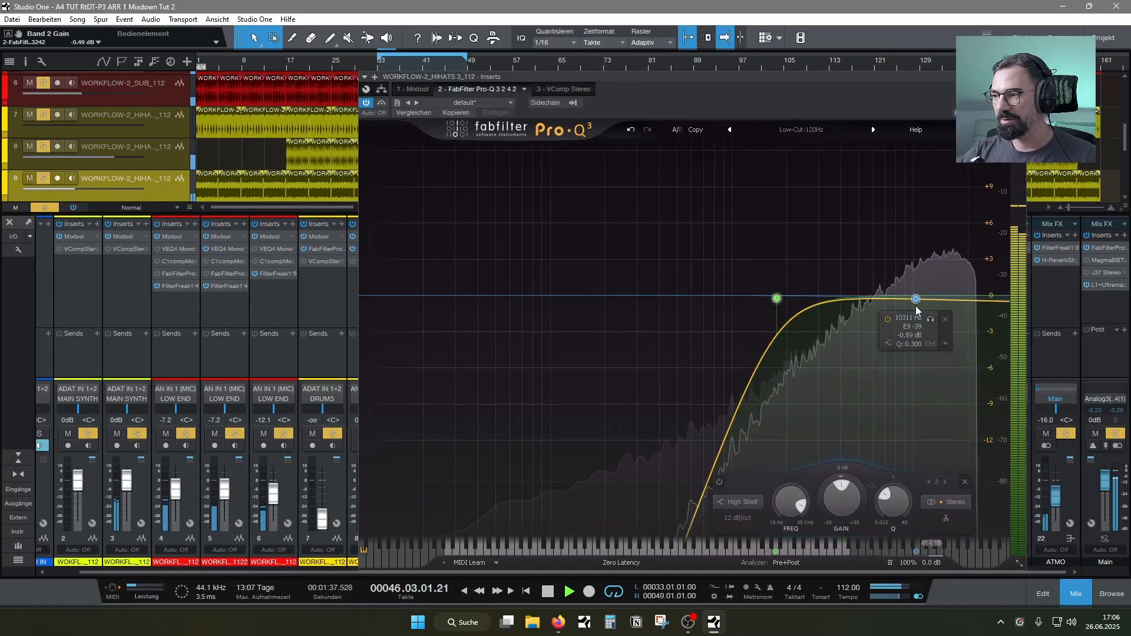
pyautogui.click(946, 320)
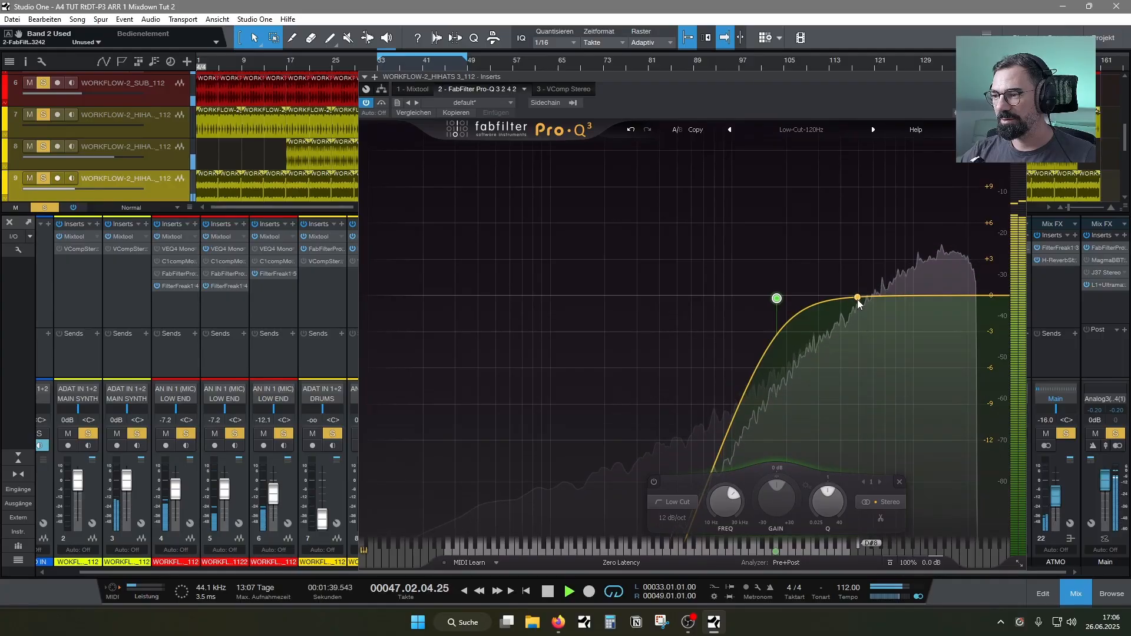
pyautogui.moveTo(860, 298); pyautogui.dragTo(914, 316)
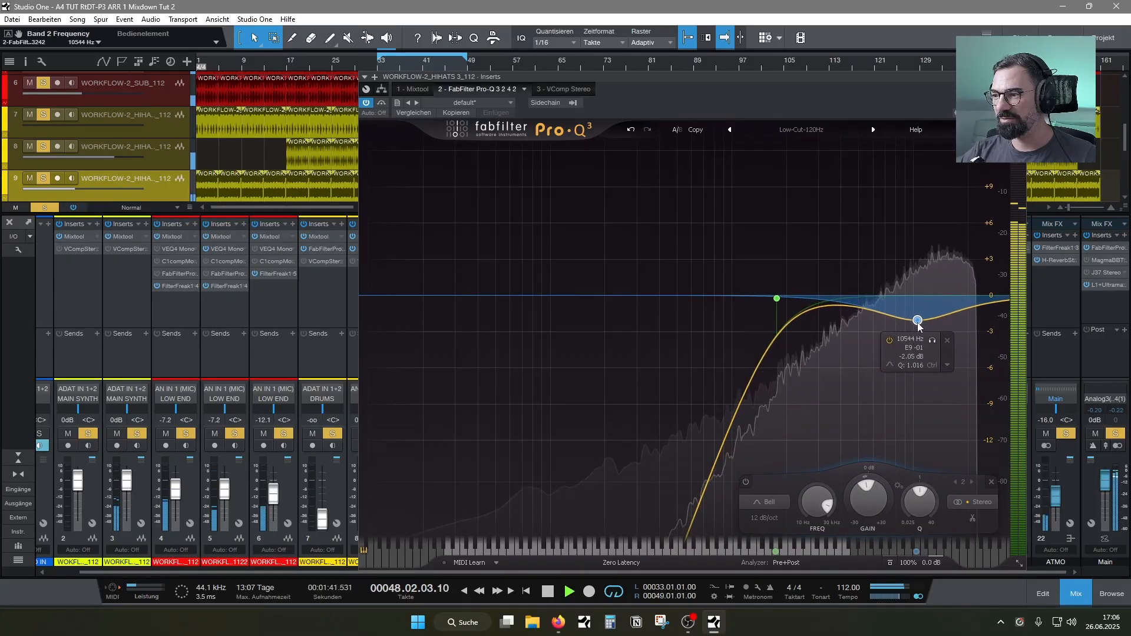
pyautogui.moveTo(776, 299); pyautogui.dragTo(750, 312)
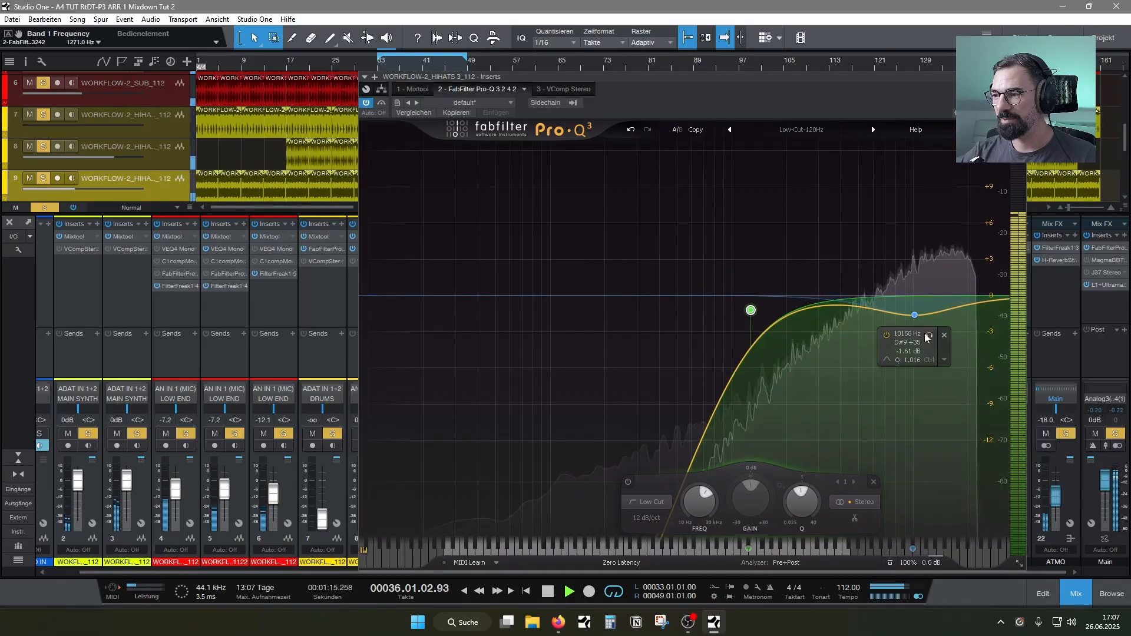
pyautogui.moveTo(914, 315); pyautogui.dragTo(908, 313)
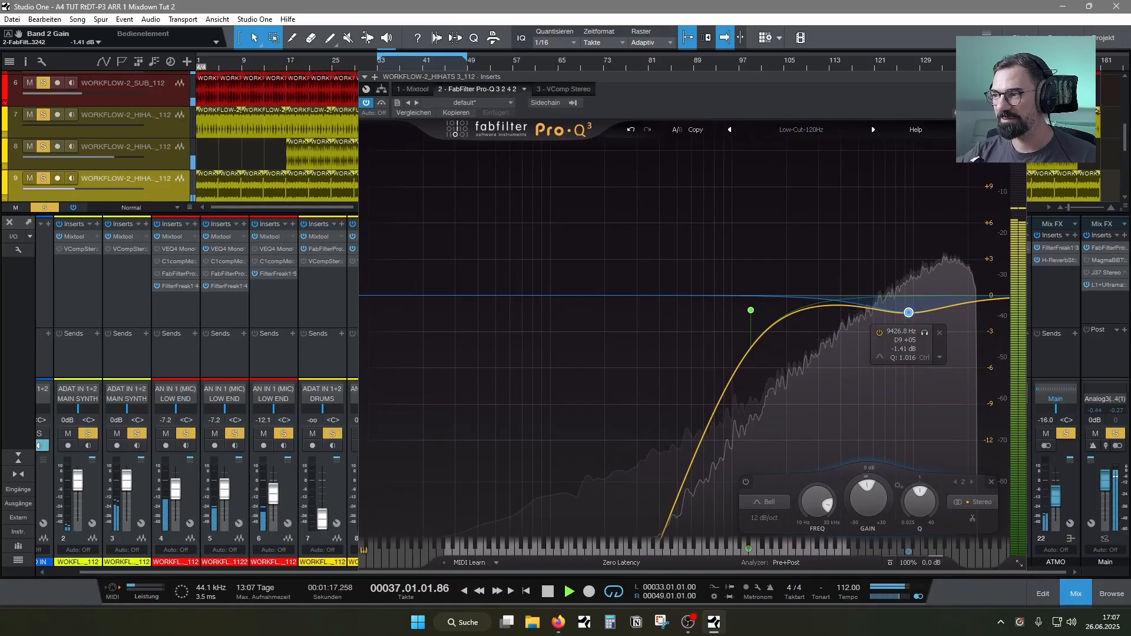
pyautogui.press('Escape')
# Raise hi-hat channel 7 to -2.0 dB and lower hi-hat channel 9 to -18.9 dB
pyautogui.moveTo(328, 521); pyautogui.dragTo(322, 493)
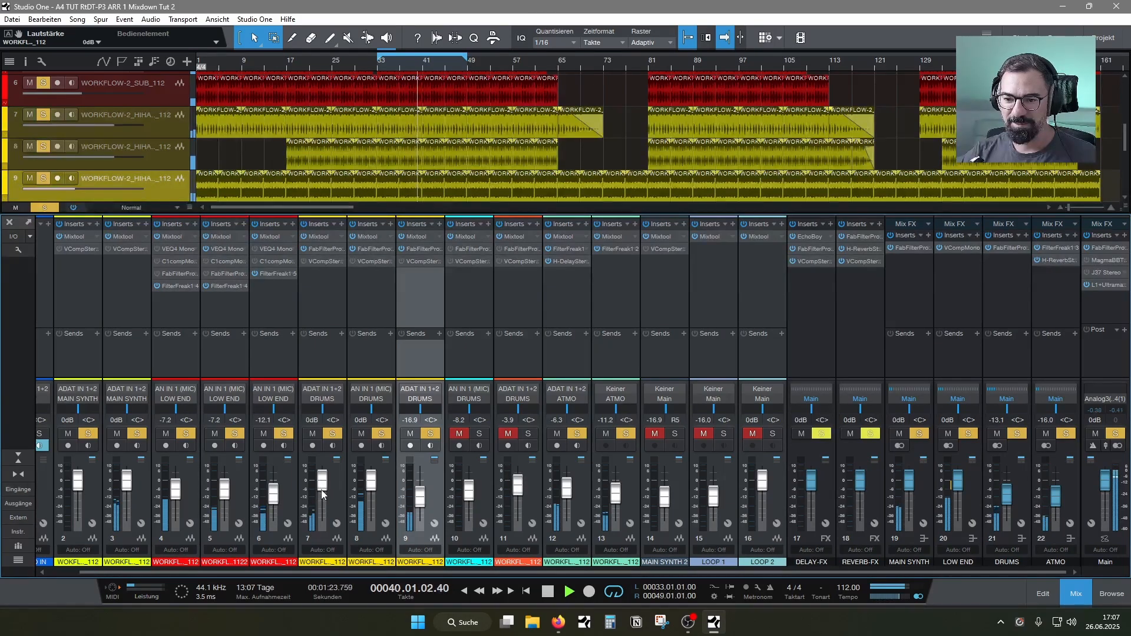
pyautogui.click(421, 500)
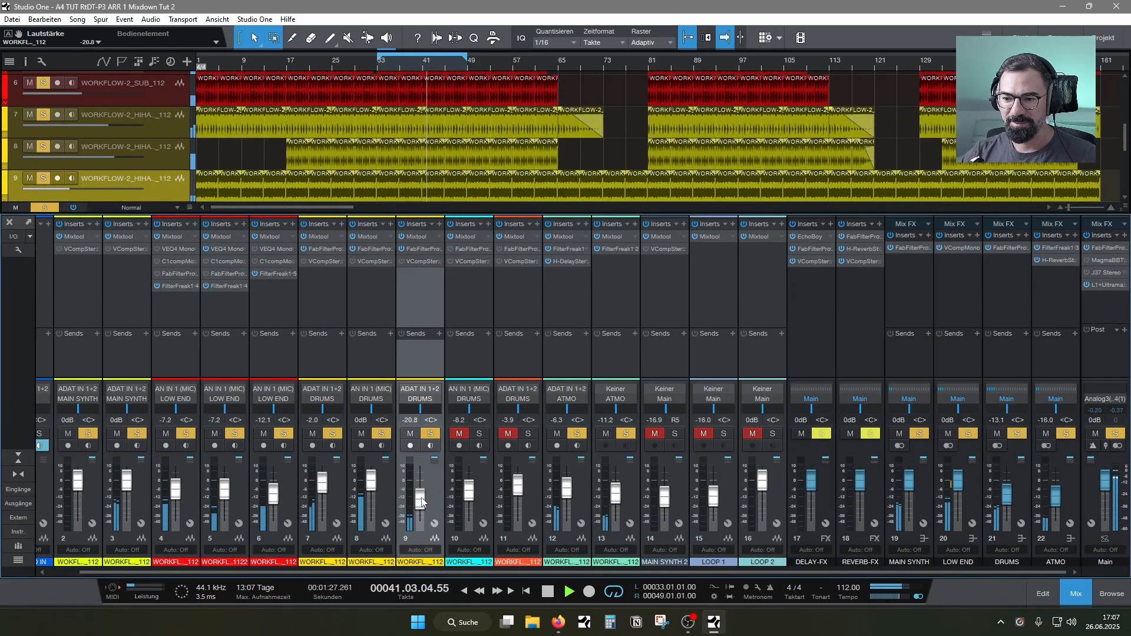
pyautogui.click(329, 488)
# Open the Pro-Q 3 on hi-hat channel 7 and raise its low cut to about 2643 Hz
pyautogui.rightClick(316, 254)
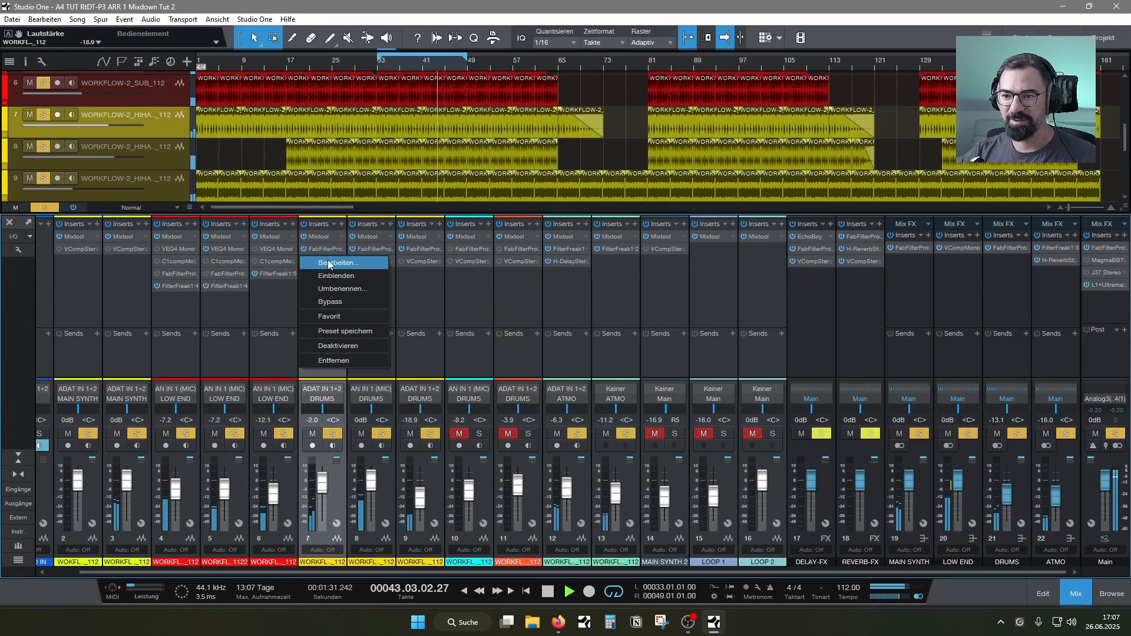
pyautogui.click(321, 260)
pyautogui.moveTo(852, 112); pyautogui.dragTo(699, 100)
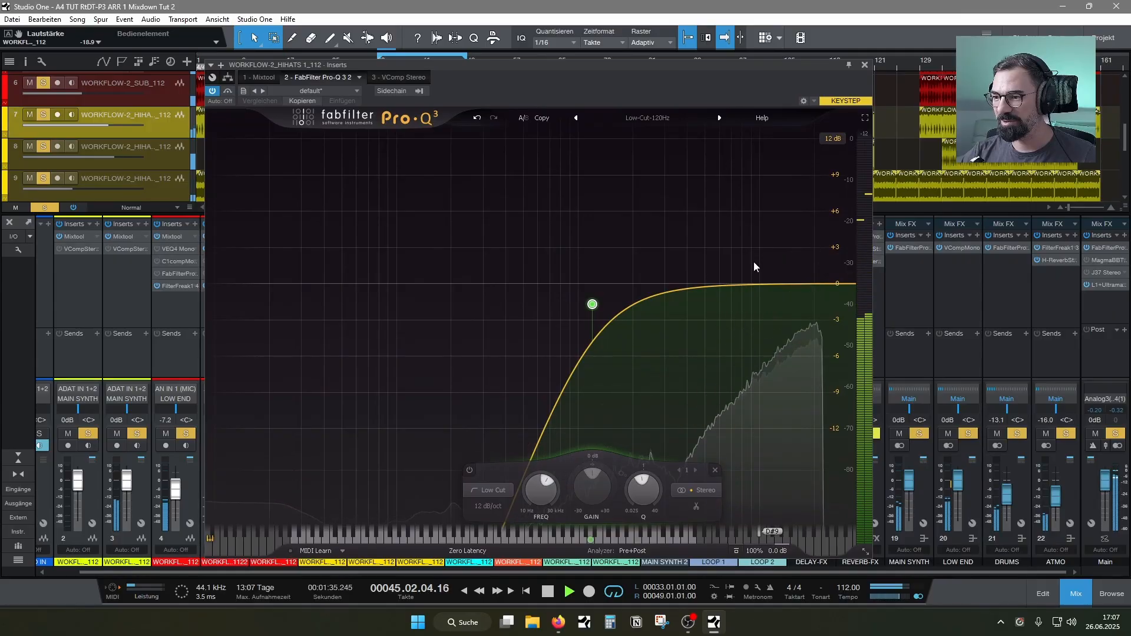
pyautogui.moveTo(592, 304); pyautogui.dragTo(653, 299)
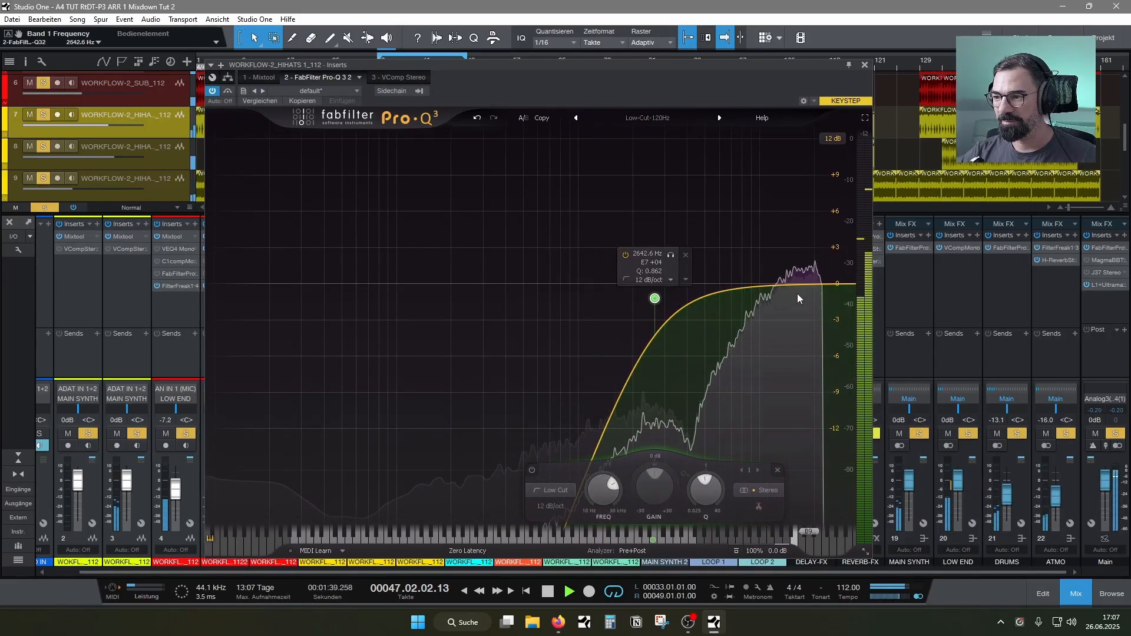
# Try a 24 dB/oct high cut at about 20193 Hz on hi-hat channel 7 and remove it
pyautogui.click(783, 299)
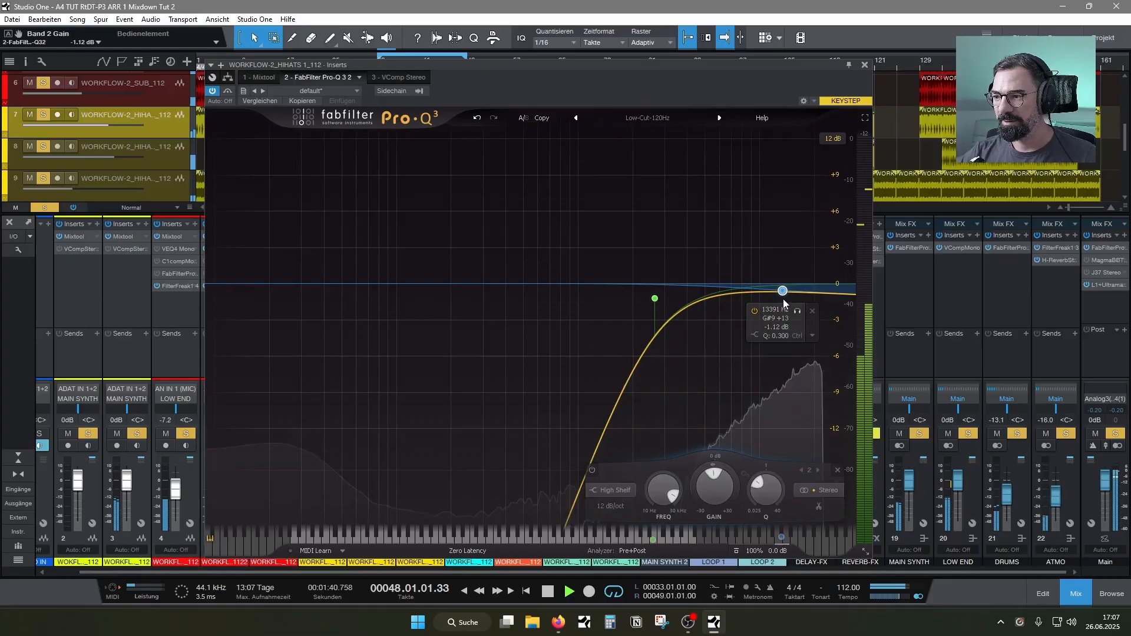
pyautogui.click(755, 334)
pyautogui.click(805, 346)
pyautogui.click(797, 383)
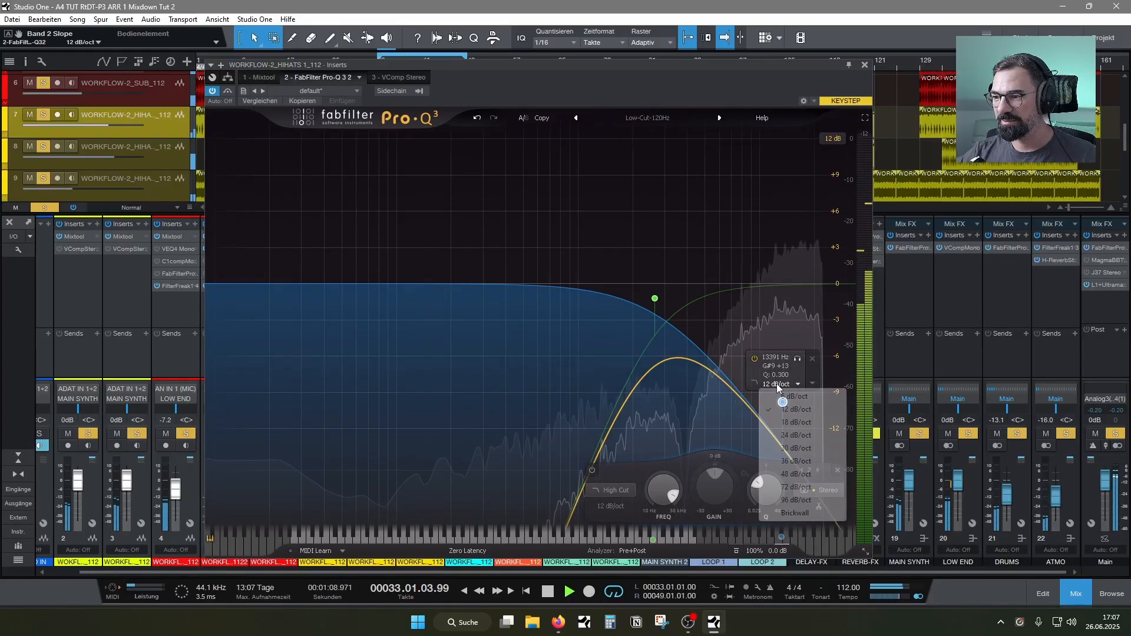
pyautogui.click(780, 372)
pyautogui.moveTo(782, 403); pyautogui.dragTo(814, 299)
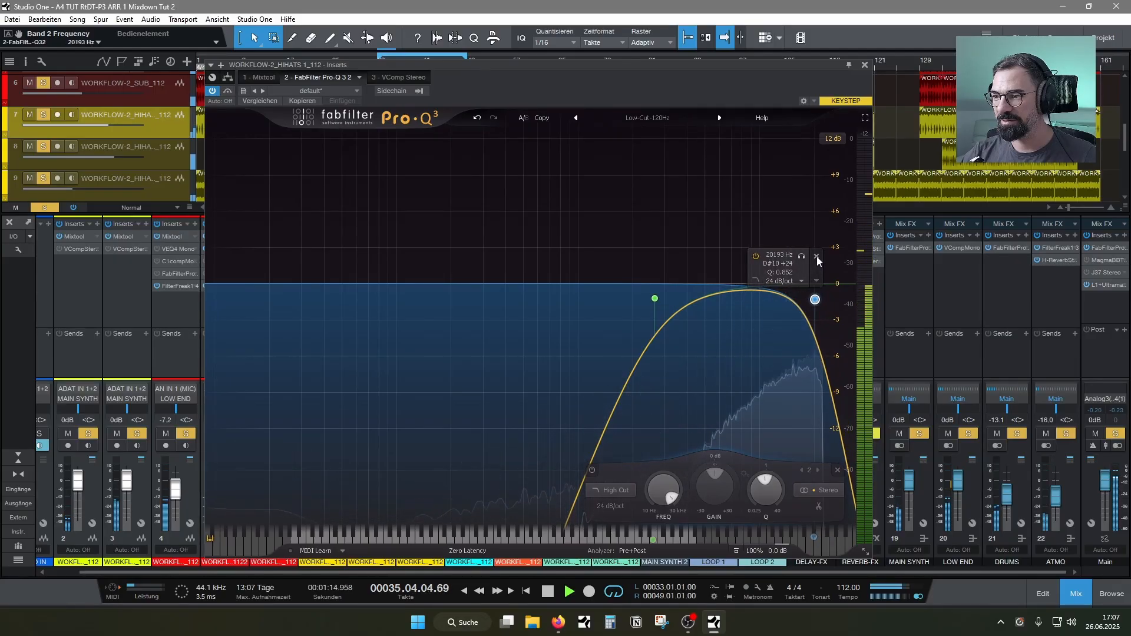
pyautogui.click(816, 256)
# Change the low cut on hi-hat channel 7 to a 36 dB/oct Band Pass at about 8473 Hz and close the EQ
pyautogui.click(624, 281)
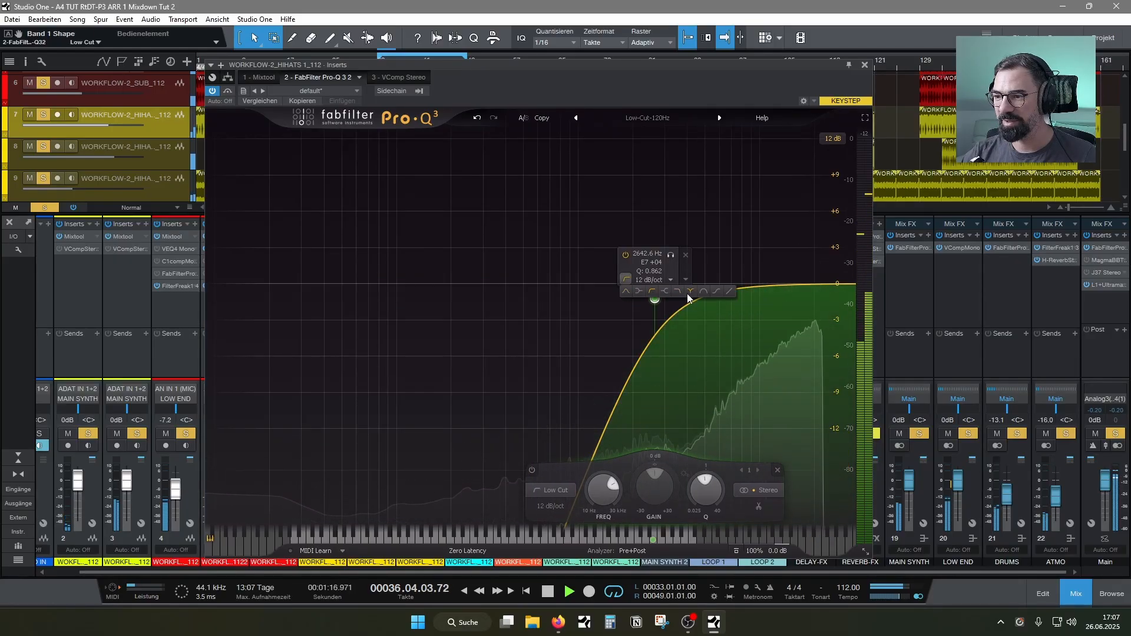
pyautogui.click(703, 290)
pyautogui.click(645, 265)
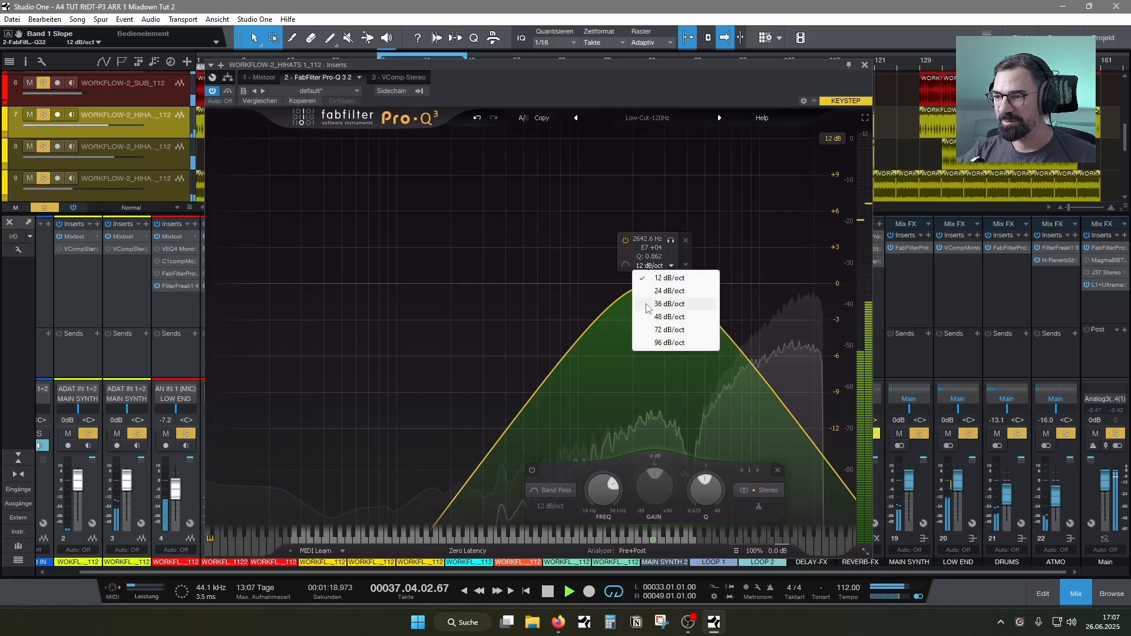
pyautogui.click(656, 286)
pyautogui.moveTo(713, 284); pyautogui.dragTo(748, 291)
pyautogui.scroll(-2, 729, 283)
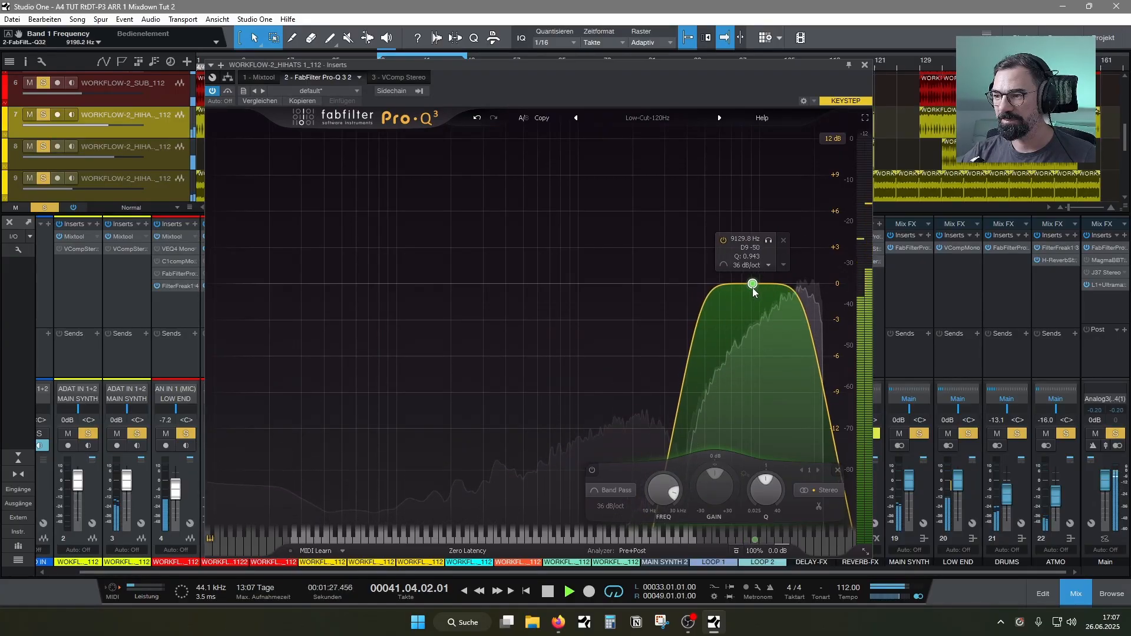
pyautogui.click(864, 65)
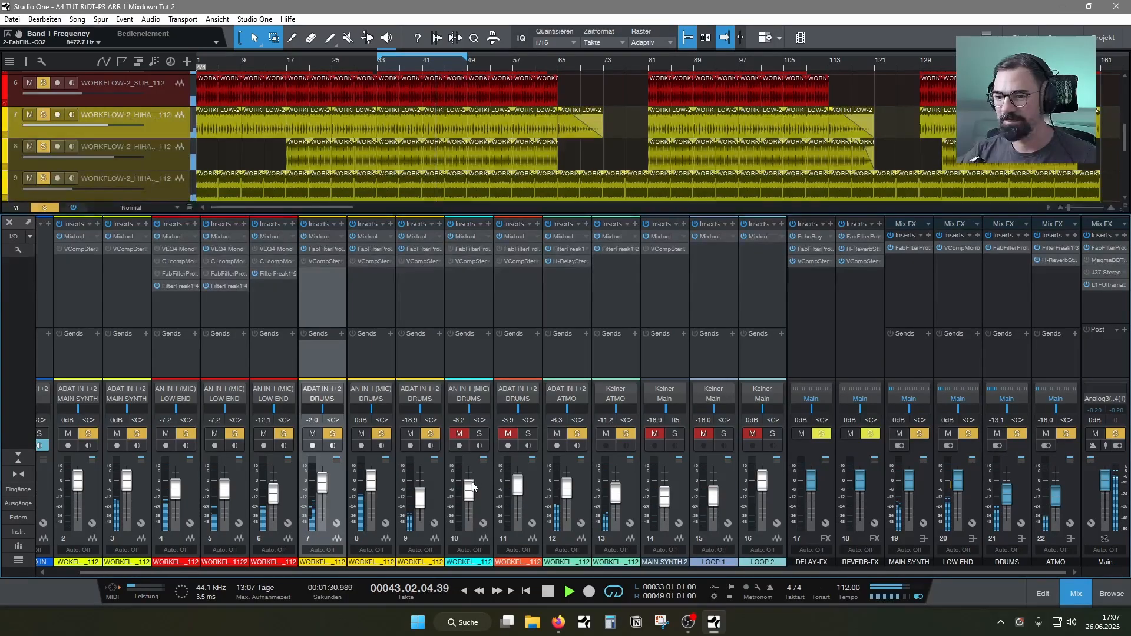
# Clear all solos, solo the DRUMS bus, and raise clap channel 10 to about -0.5 dB
pyautogui.click(44, 207)
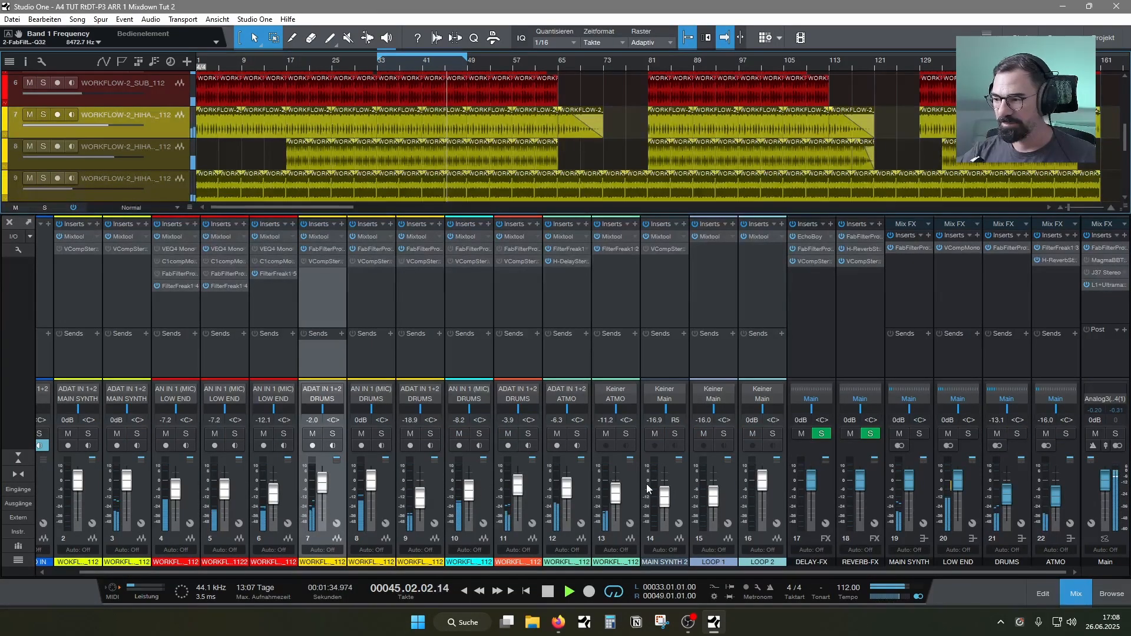
pyautogui.click(1016, 435)
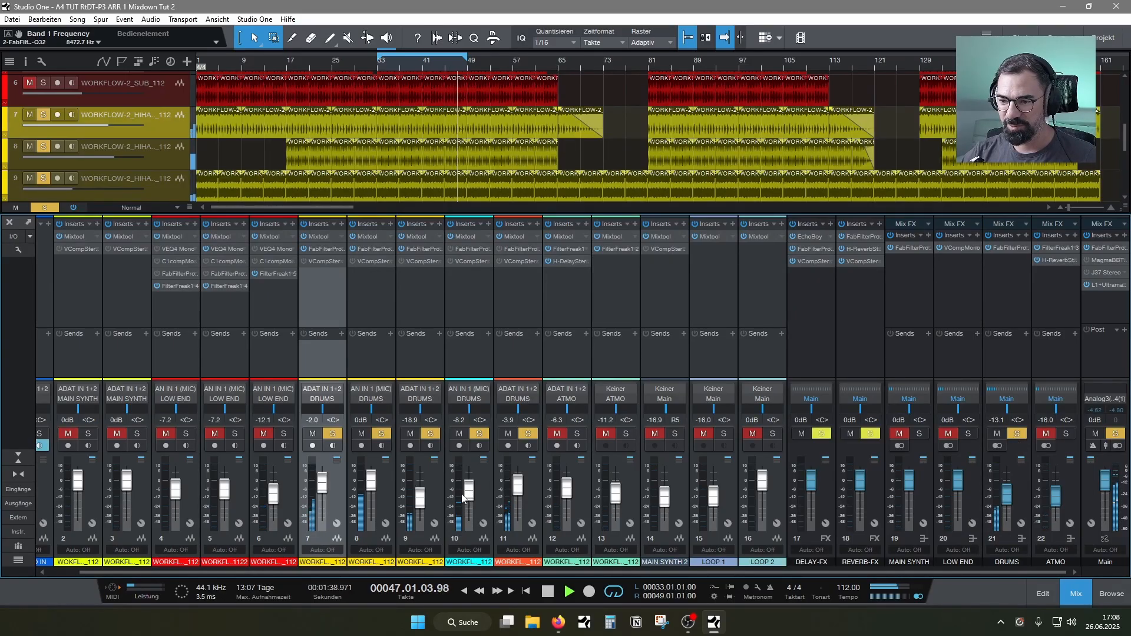
pyautogui.moveTo(463, 498); pyautogui.dragTo(471, 489)
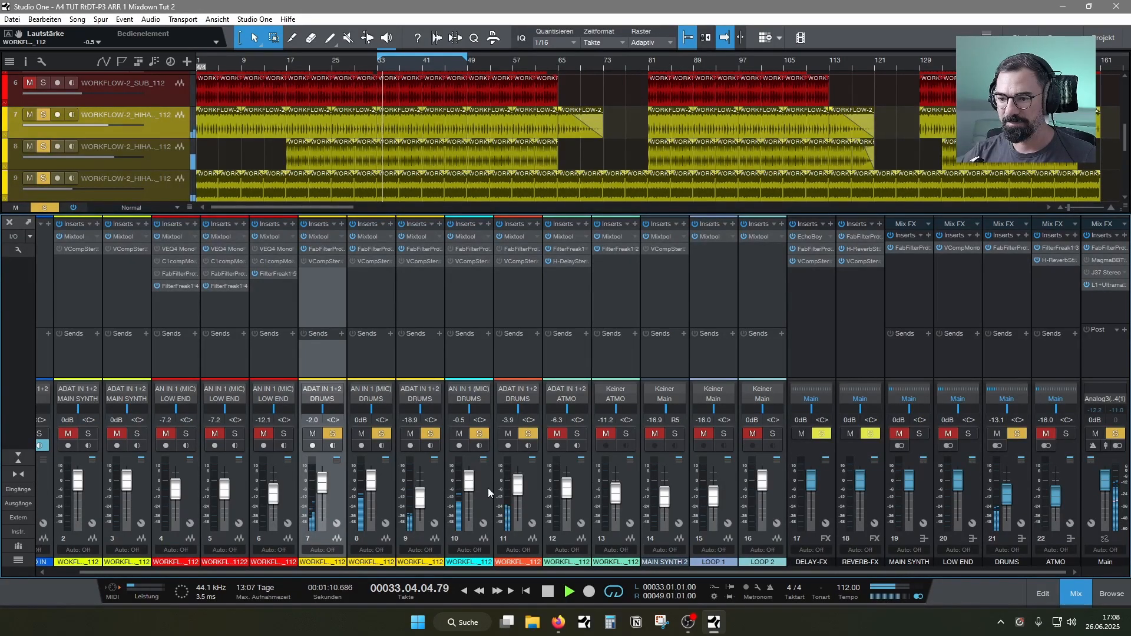
# Insert FilterFreak1 on clap channel 10, increase its filter poles, and lower the low-pass frequency to about 3540 Hz
pyautogui.click(471, 299)
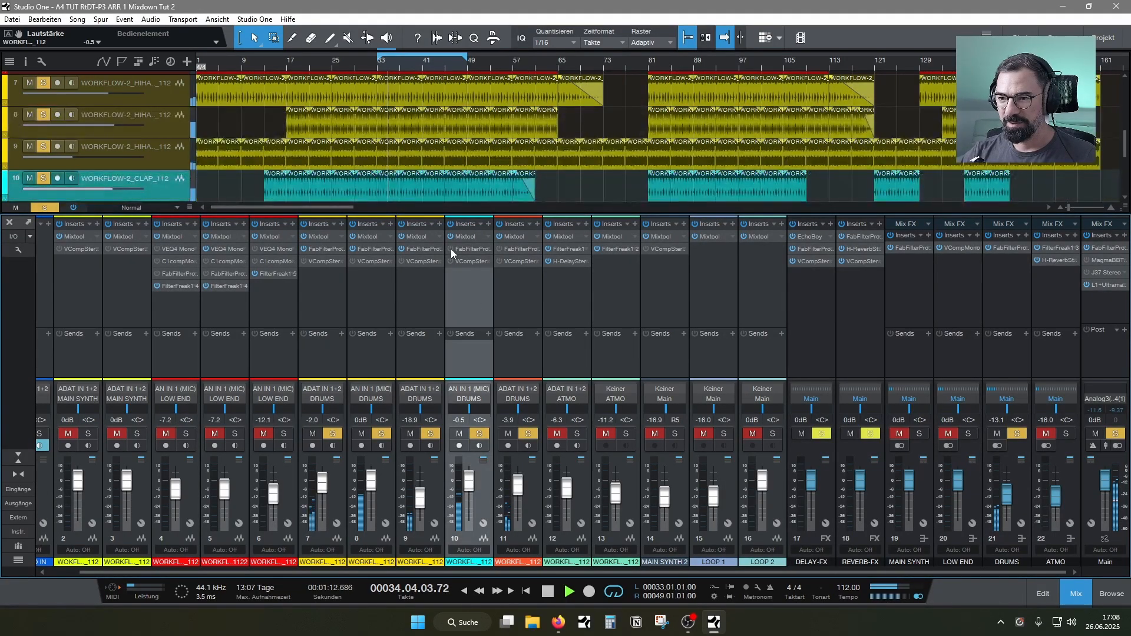
pyautogui.click(487, 224)
pyautogui.write('fil')
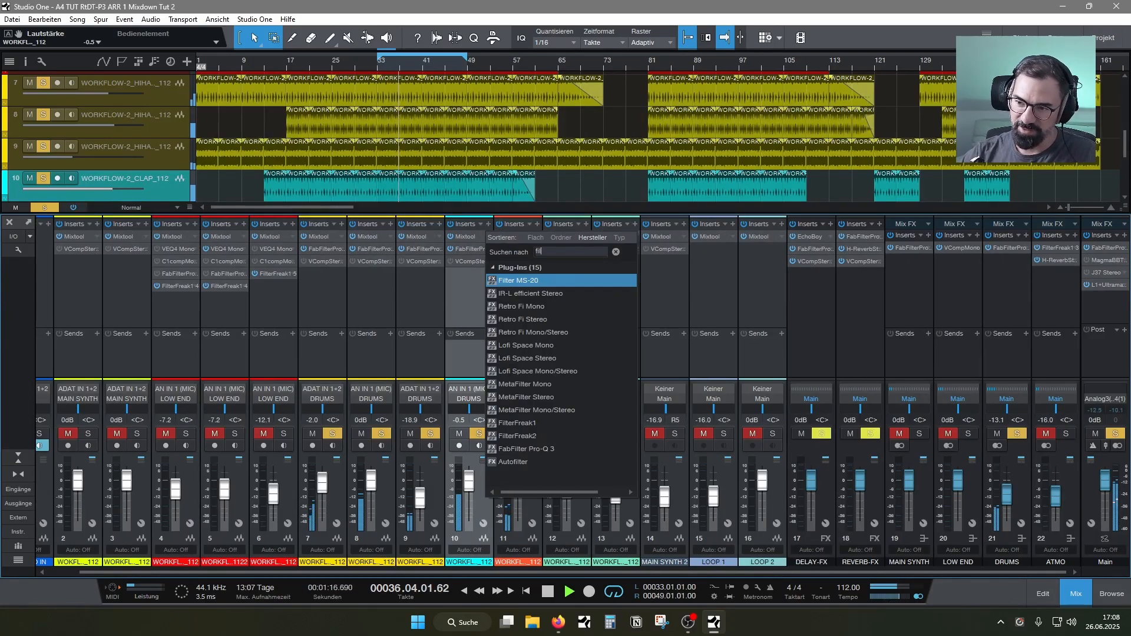
pyautogui.click(535, 328)
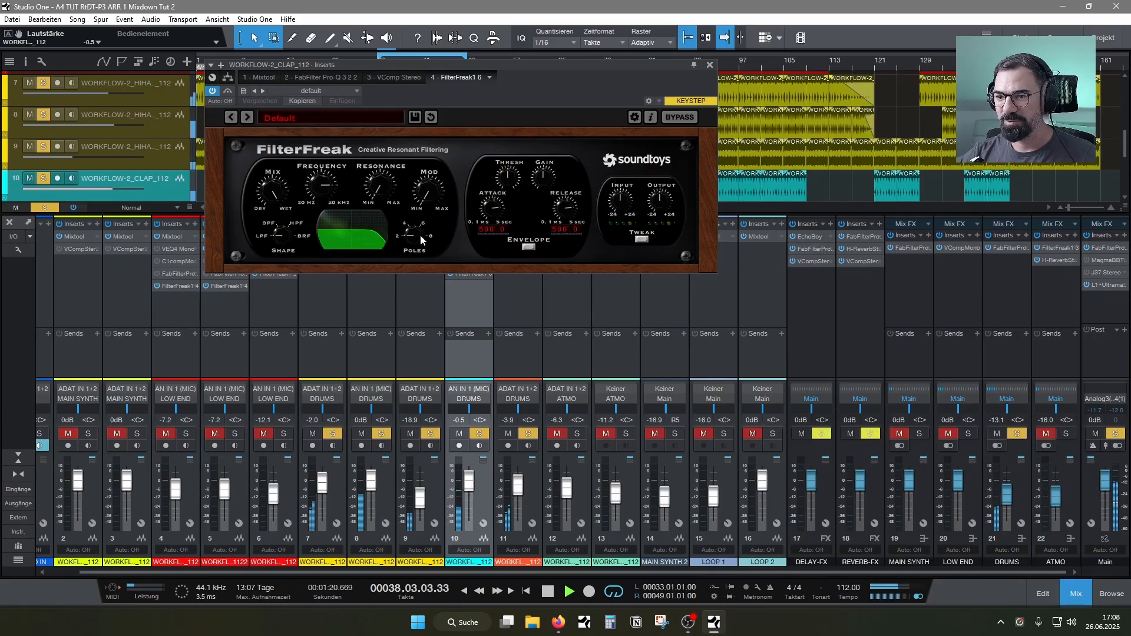
pyautogui.click(421, 220)
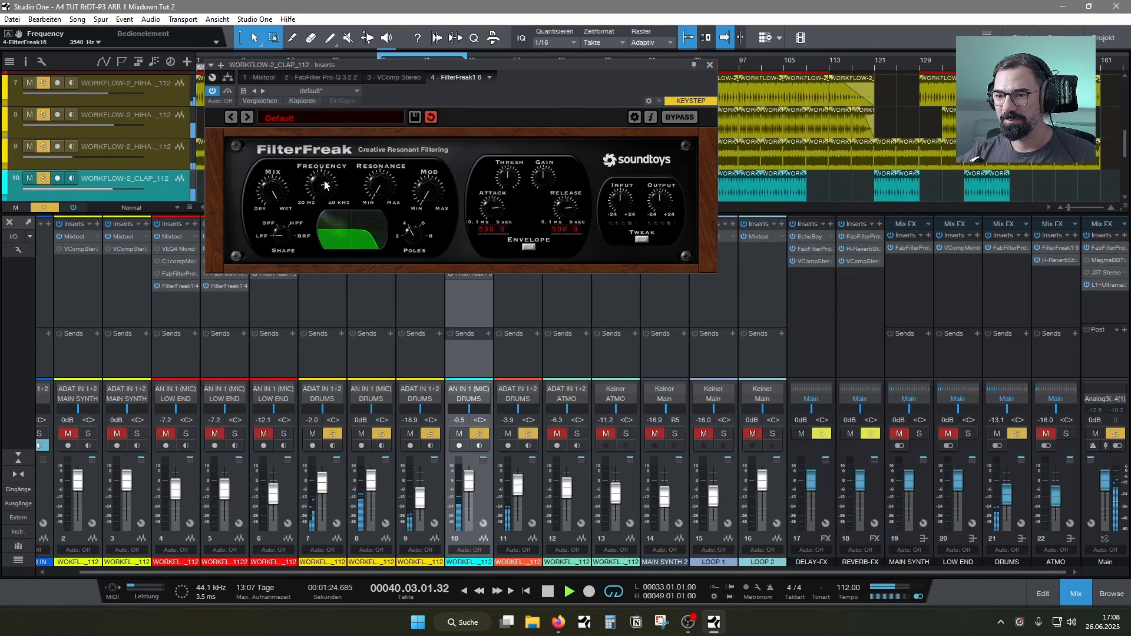
# Unsolo the DRUMS bus and set the clap's FilterFreak low-pass frequency to about 4508 Hz against the full mix
pyautogui.click(1017, 434)
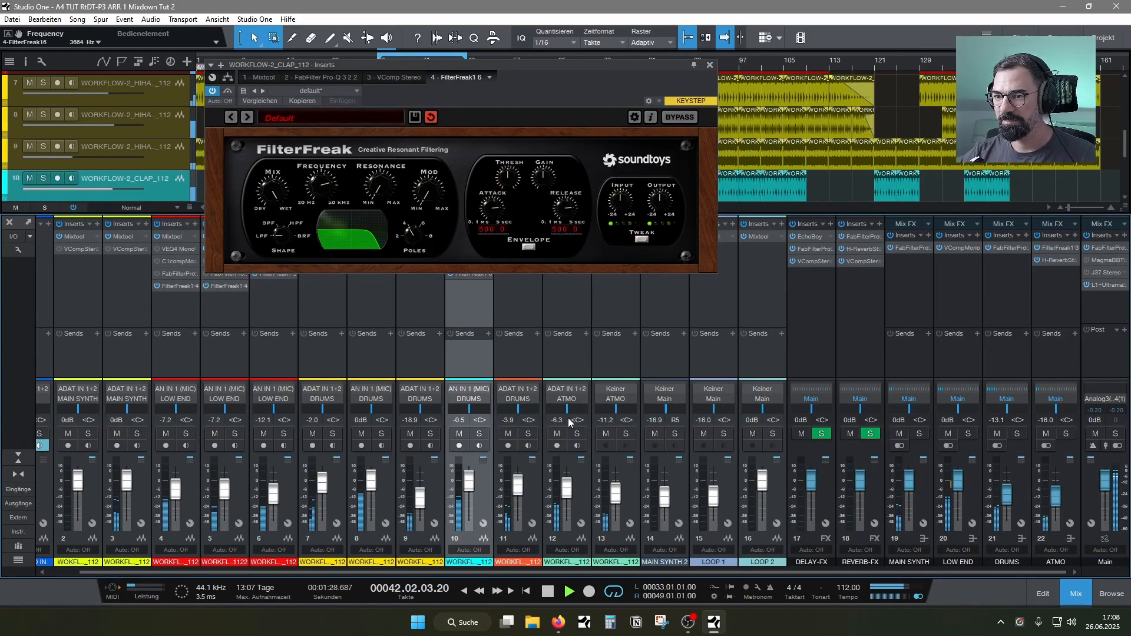
pyautogui.moveTo(333, 185); pyautogui.dragTo(334, 181)
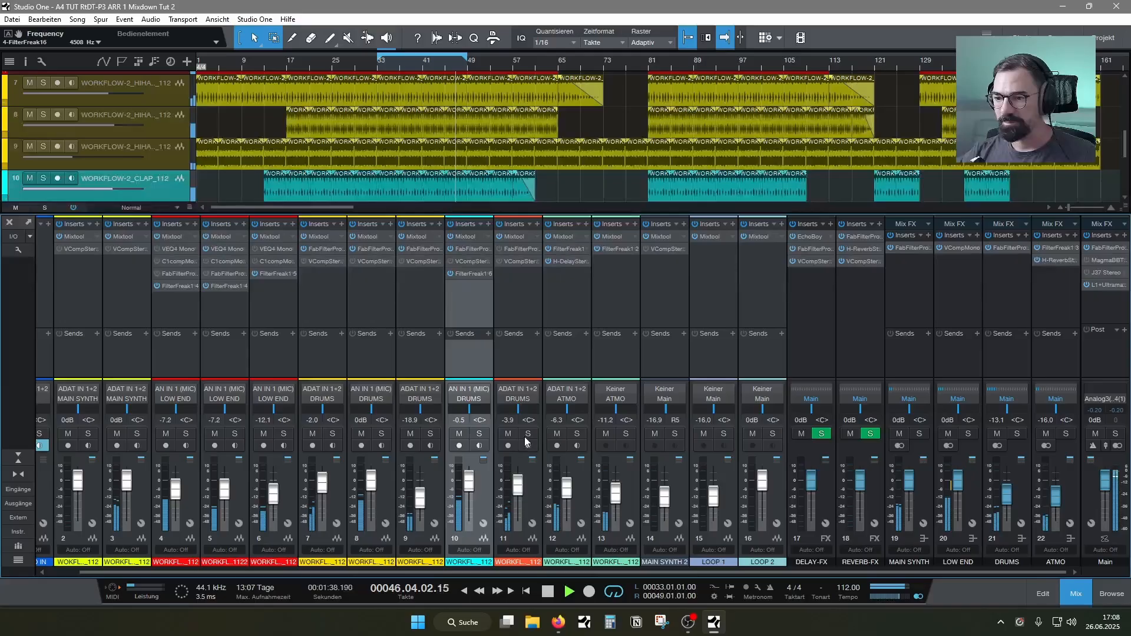
# Solo percussion channel 11, open its Pro-Q 3, and move the low cut up to about 624 Hz
pyautogui.click(528, 434)
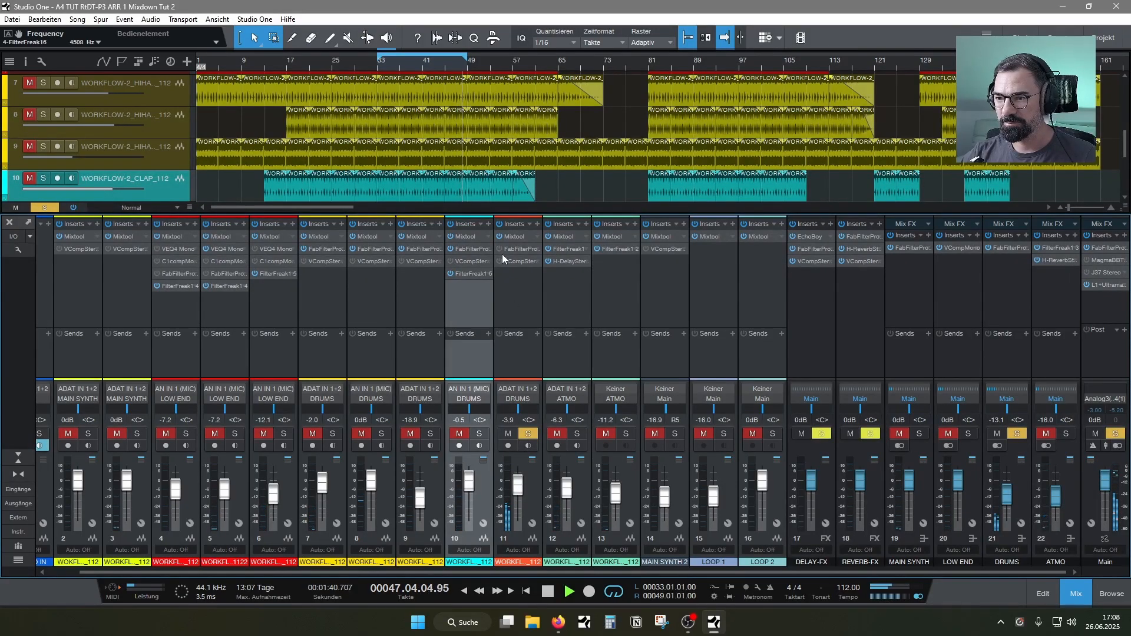
pyautogui.click(536, 249)
pyautogui.click(526, 262)
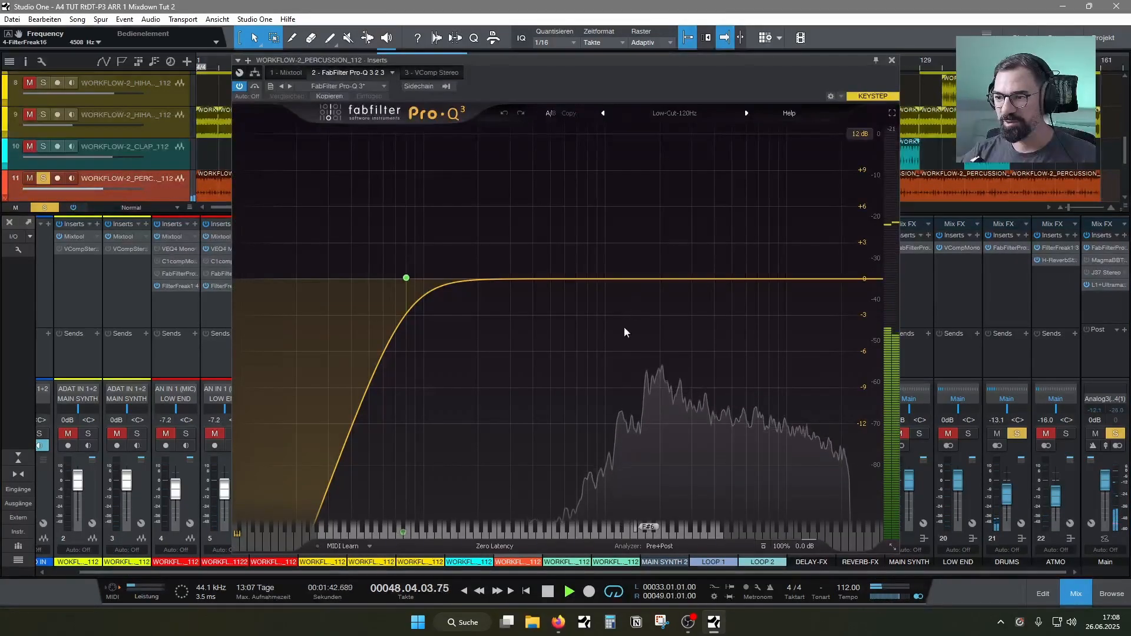
pyautogui.moveTo(405, 278); pyautogui.dragTo(568, 281)
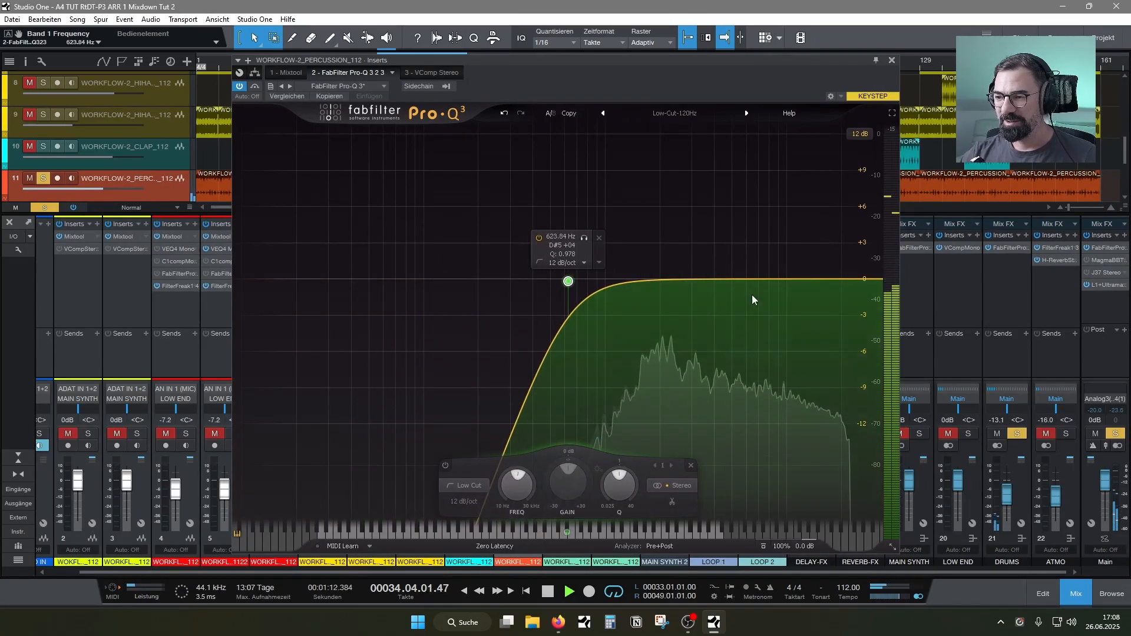
# Add a 12 dB/oct high cut at about 8491 Hz to the percussion EQ, raise its low cut to about 867 Hz, and close it
pyautogui.moveTo(770, 278)
pyautogui.mouseDown()
pyautogui.moveTo(769, 297)
pyautogui.moveTo(738, 287)
pyautogui.moveTo(773, 274)
pyautogui.mouseUp()
pyautogui.click(738, 346)
pyautogui.click(790, 357)
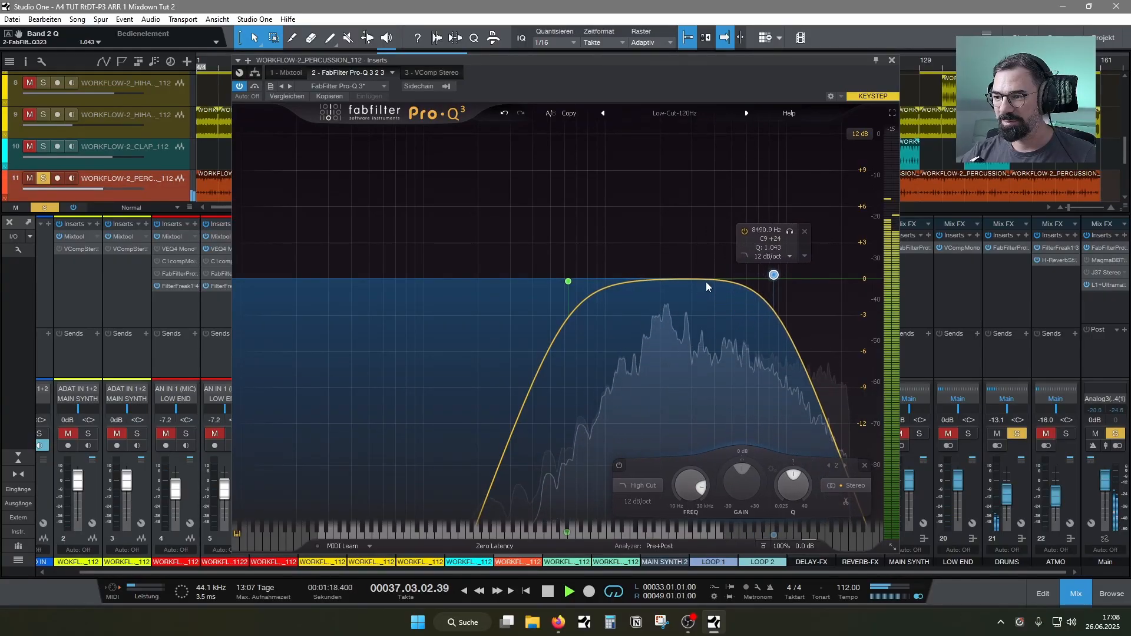
pyautogui.moveTo(568, 281); pyautogui.dragTo(594, 283)
pyautogui.click(892, 61)
# Unsolo percussion channel 11 and raise its level to -1.0 dB against the full mix
pyautogui.click(527, 434)
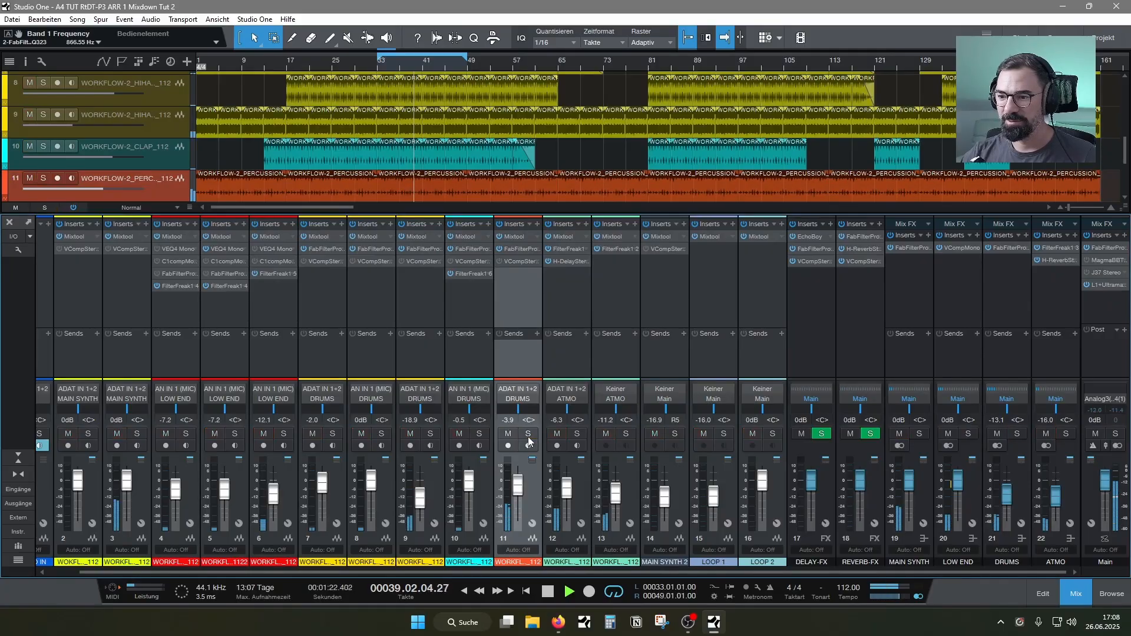
pyautogui.keyDown('alt'); pyautogui.click(519, 487); pyautogui.keyUp('alt')
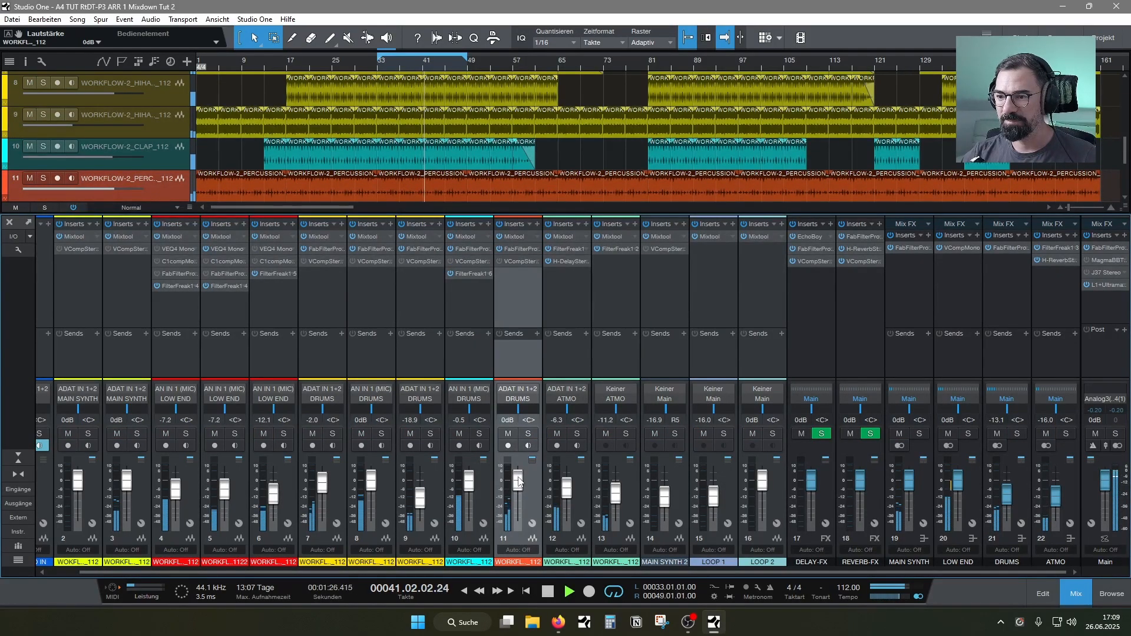
pyautogui.scroll(-1, 518, 479)
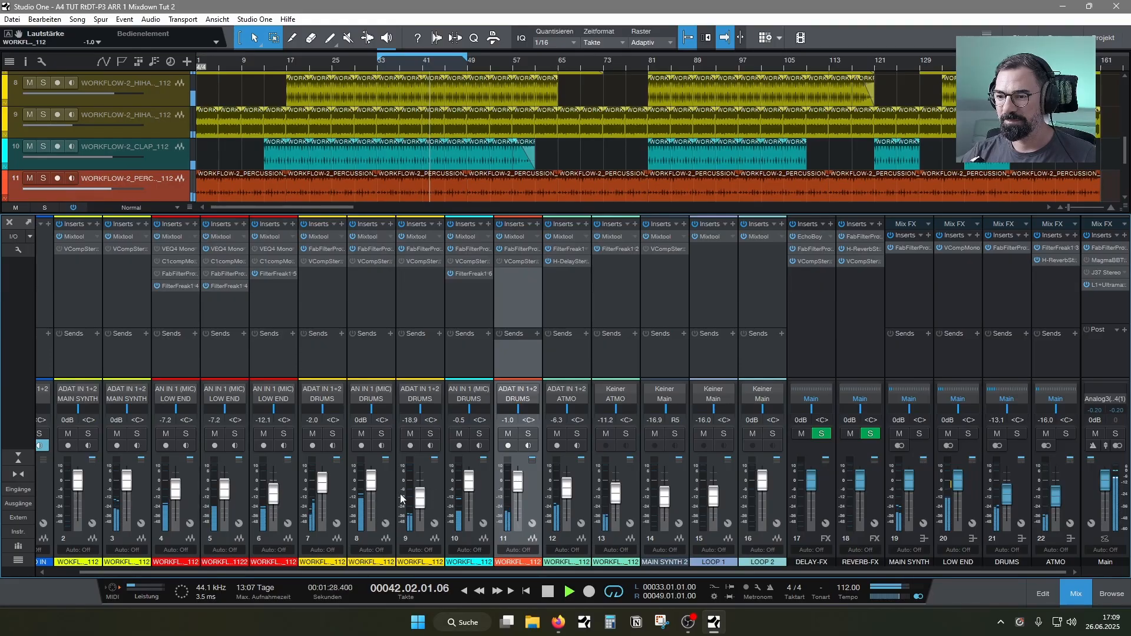
# Lower hi-hat channel 7 to about -13.1 dB and hi-hat channel 9 to about -22.7 dB, soloing the DRUMS bus for comparison
pyautogui.moveTo(323, 489); pyautogui.dragTo(323, 500)
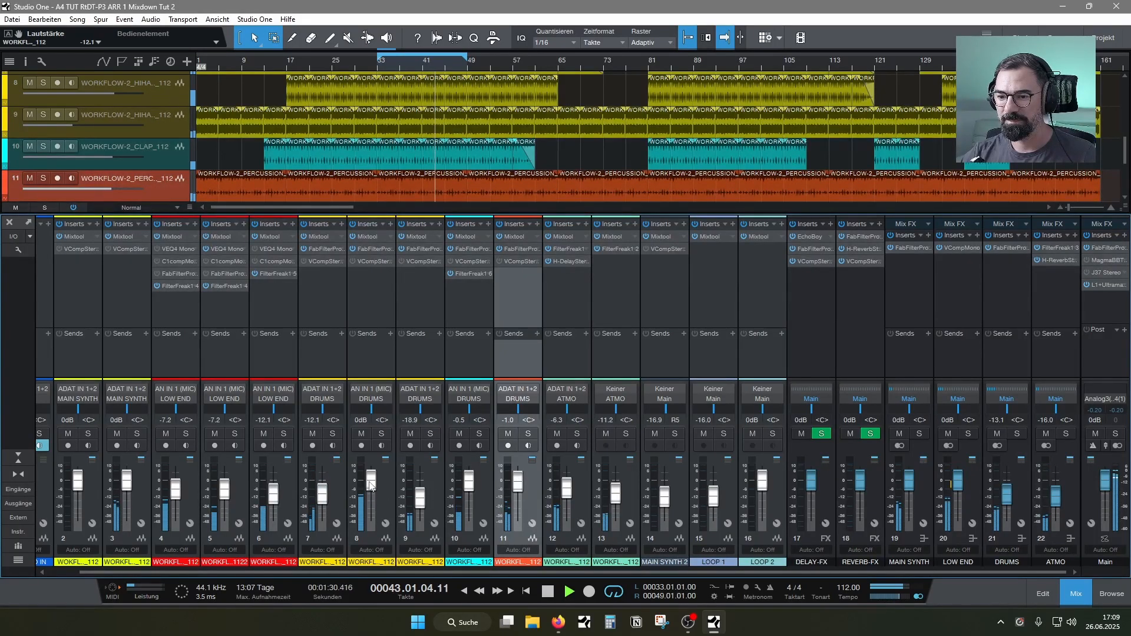
pyautogui.click(1017, 433)
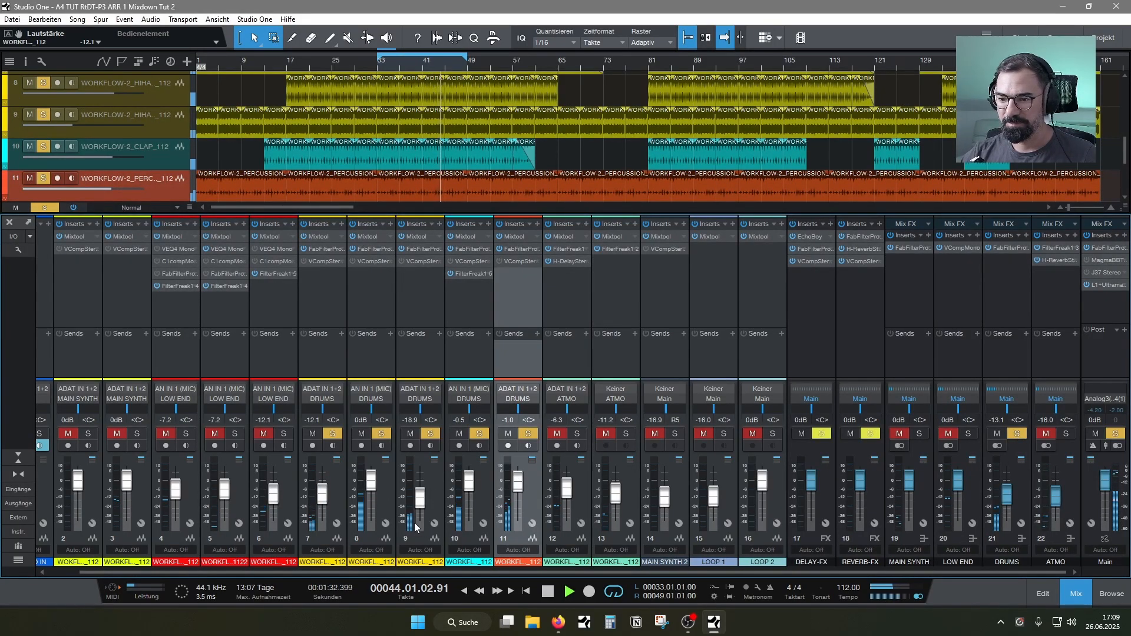
pyautogui.scroll(-3, 421, 504)
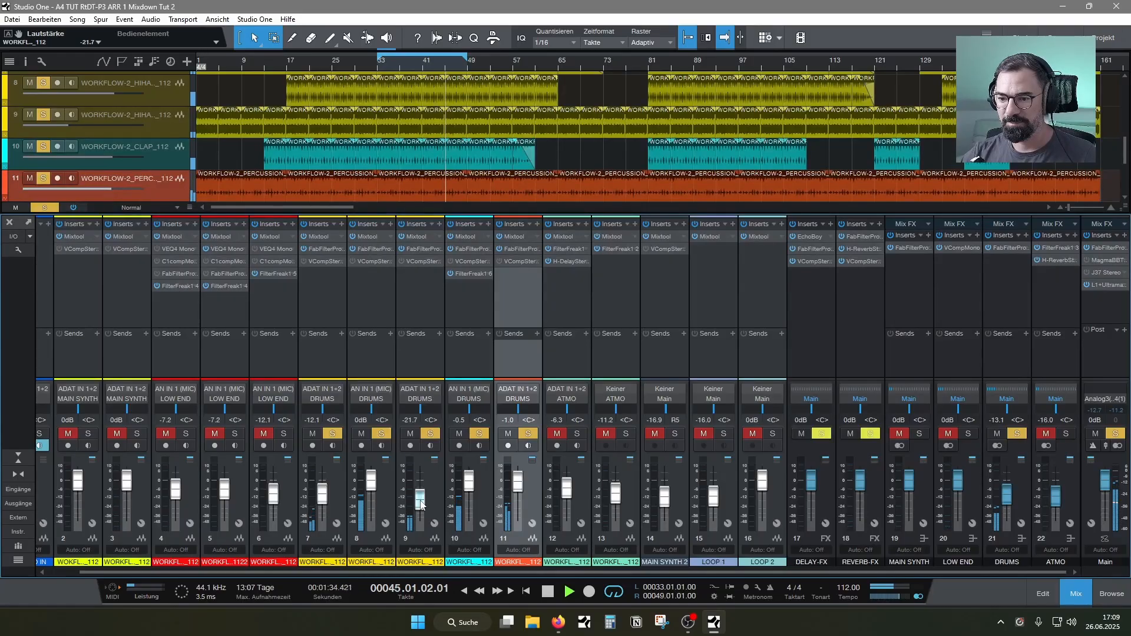
pyautogui.scroll(2, 421, 506)
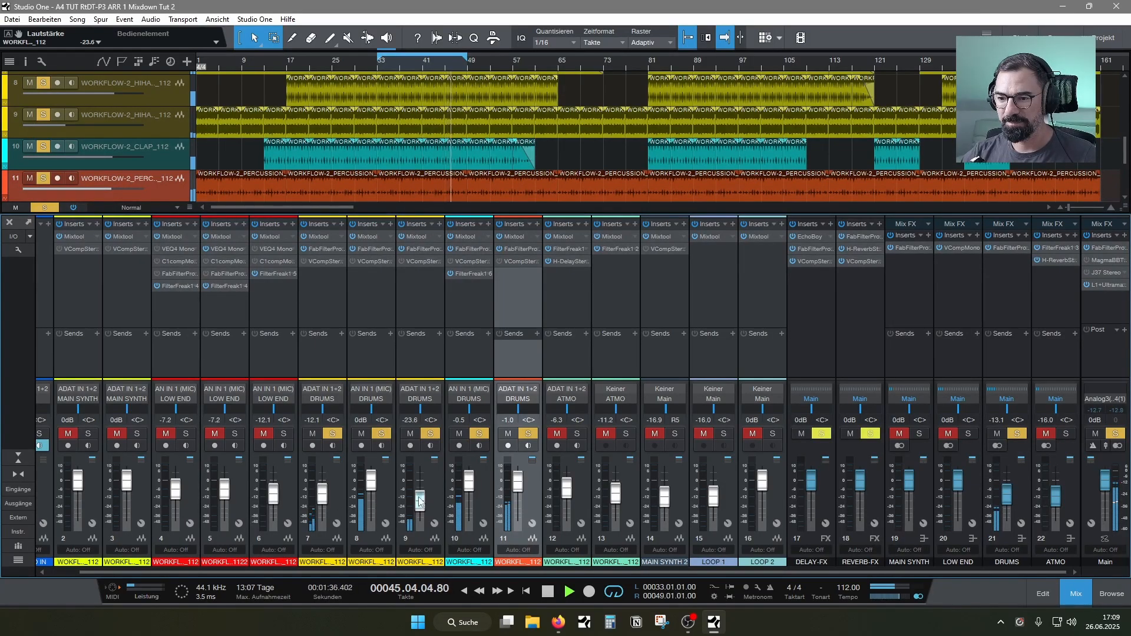
pyautogui.scroll(-1, 326, 498)
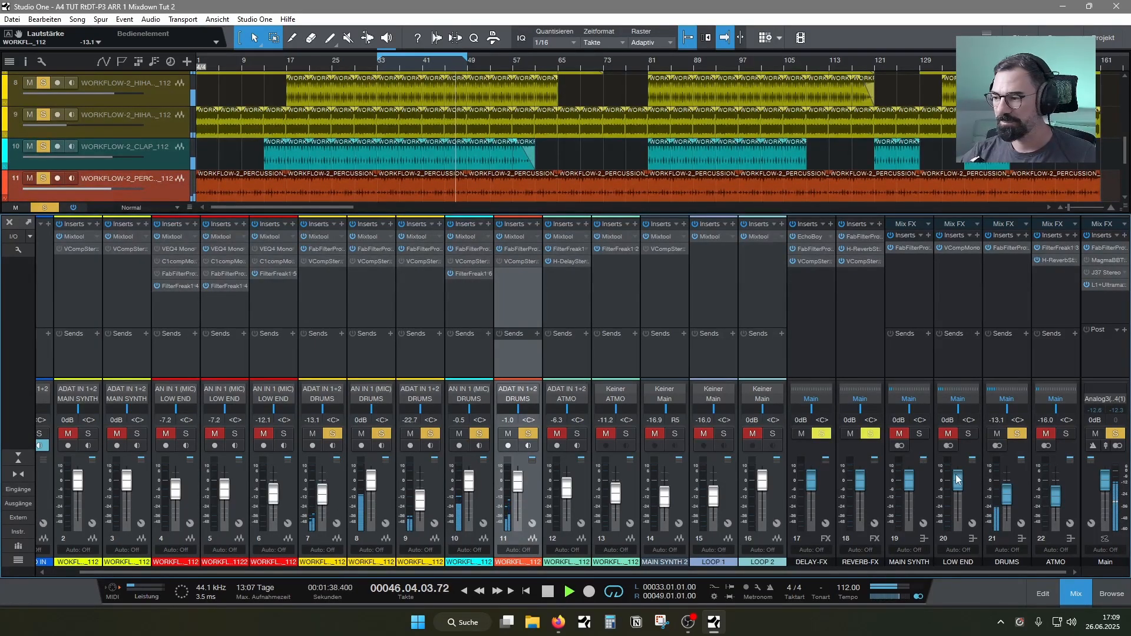
# Insert VComp Stereo on the DRUMS bus, set its input to about -3.1 dB and output to about -3.2 dB, and close it
pyautogui.click(1024, 234)
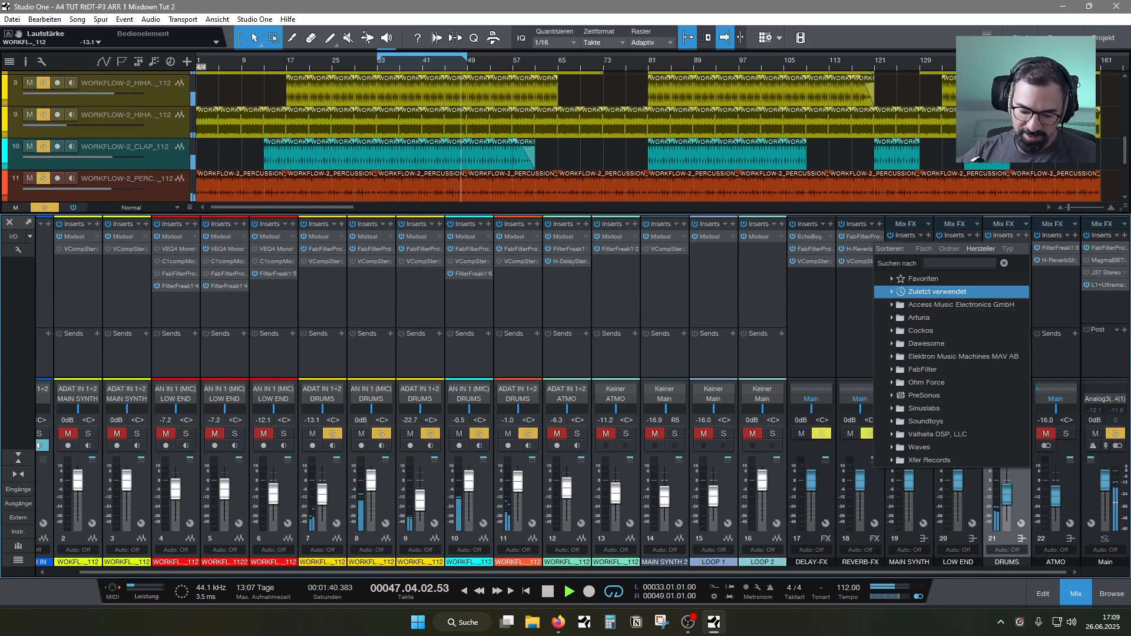
pyautogui.write('vc')
pyautogui.doubleClick(913, 302)
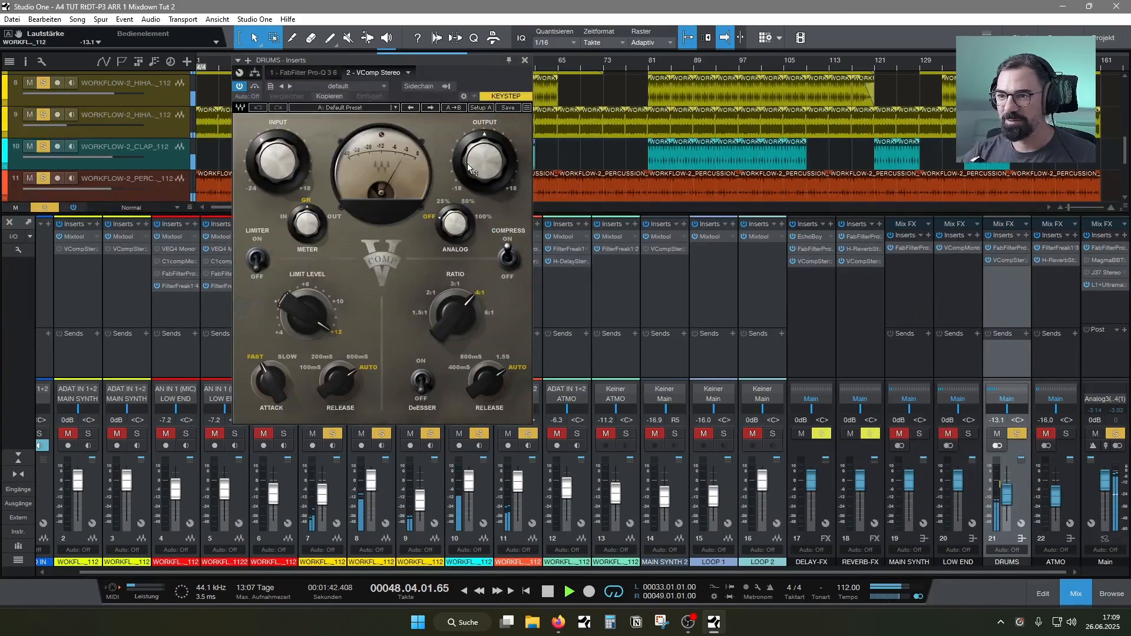
pyautogui.moveTo(467, 165); pyautogui.dragTo(467, 171)
pyautogui.moveTo(283, 166); pyautogui.dragTo(296, 171)
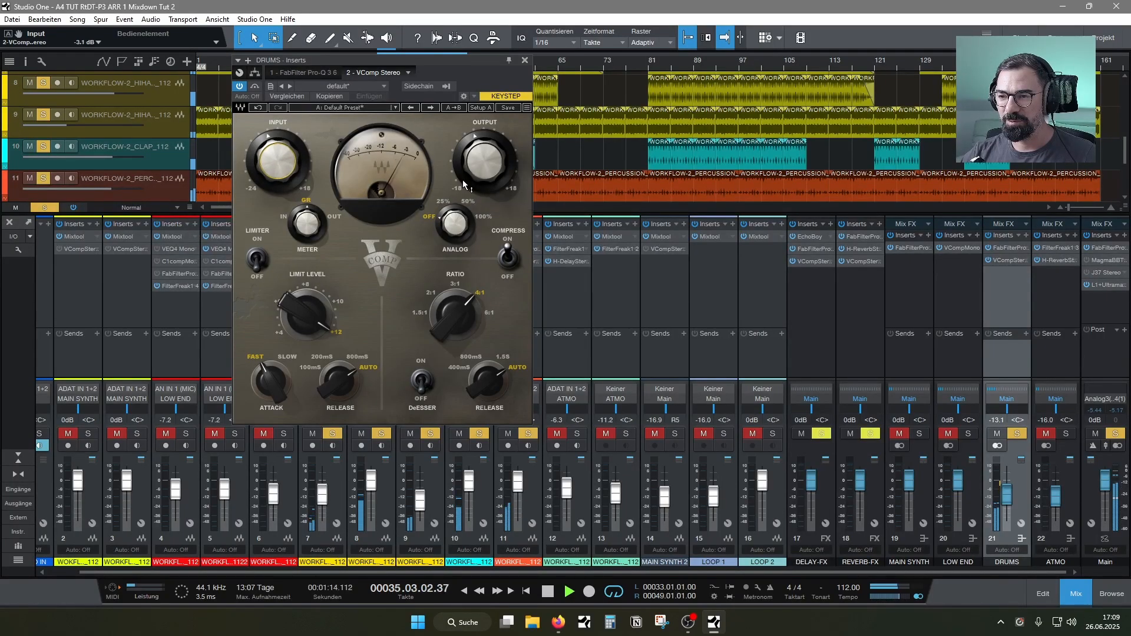
pyautogui.moveTo(457, 61); pyautogui.dragTo(456, 80)
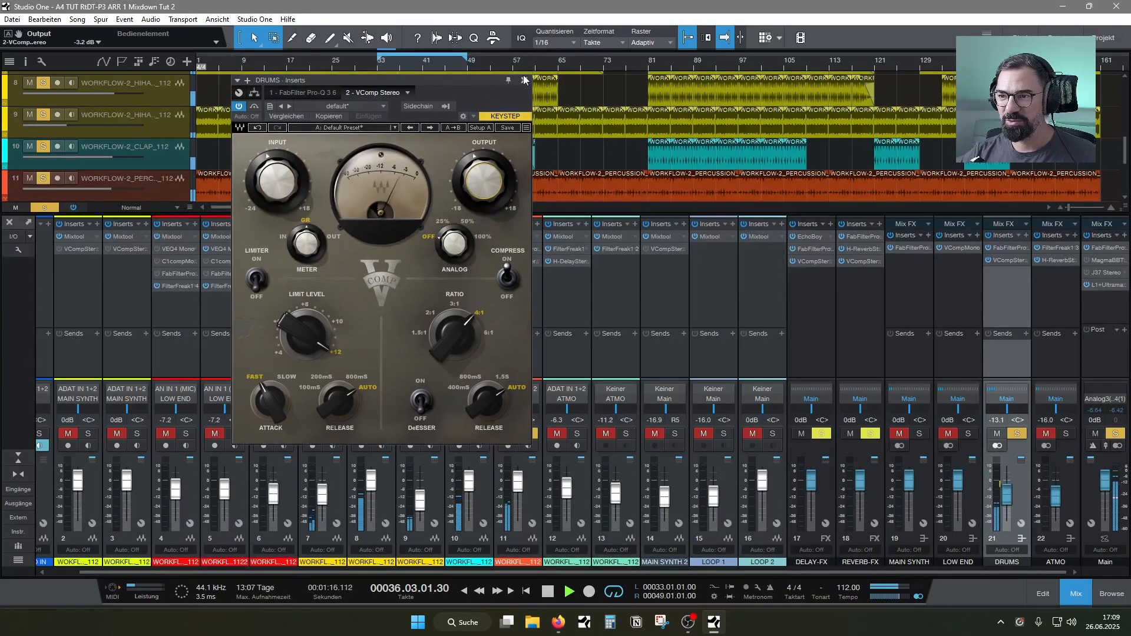
pyautogui.click(525, 79)
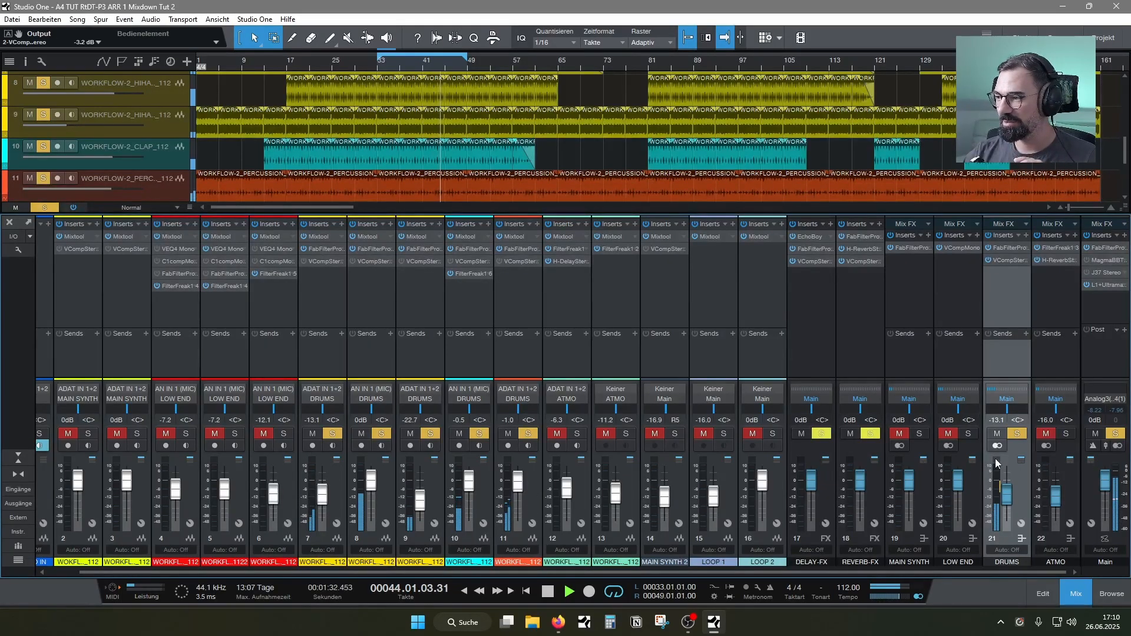
# Unsolo DRUMS, raise it to about -7.2 dB and ATMO to about -14.1 dB, and lower the clap's FilterFreak frequency to about 1902 Hz
pyautogui.click(1016, 433)
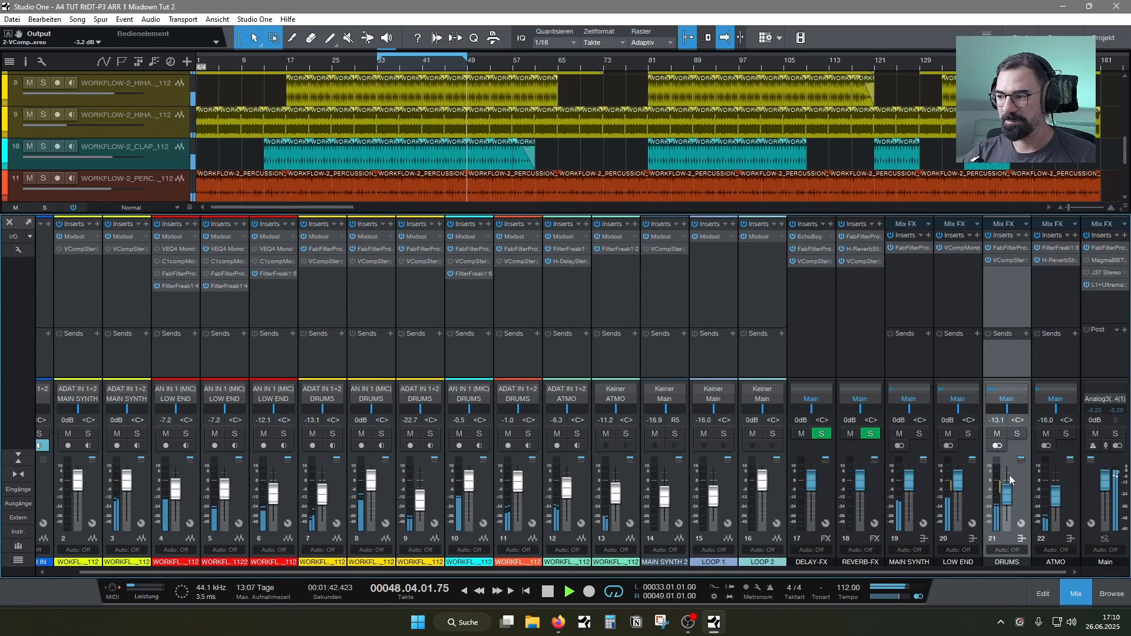
pyautogui.moveTo(1008, 504); pyautogui.dragTo(1007, 496)
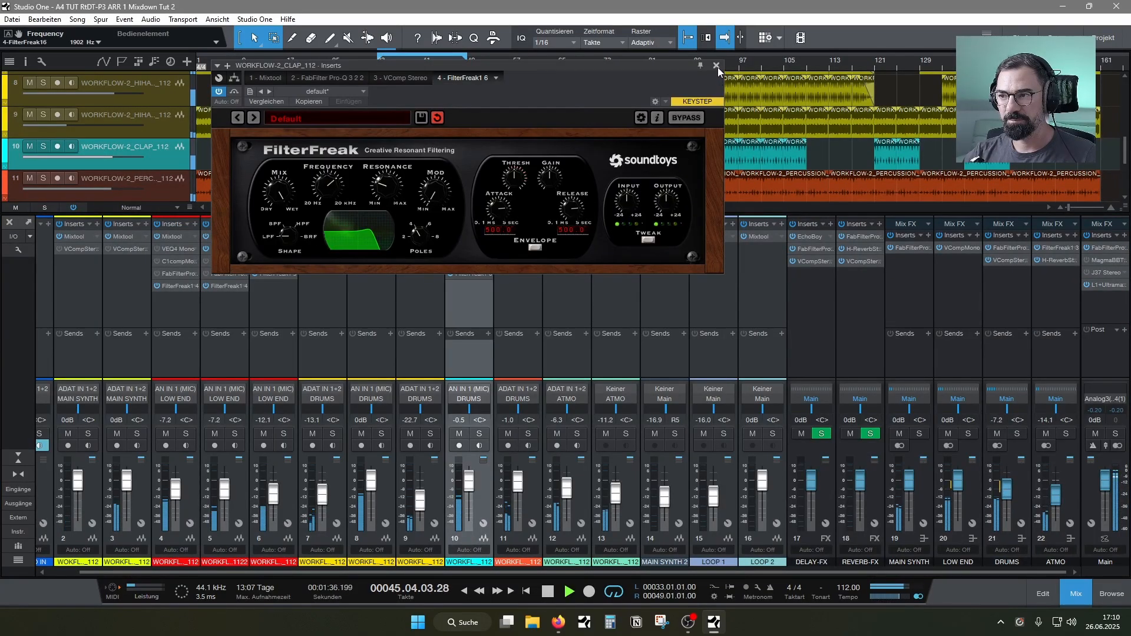
pyautogui.click(716, 66)
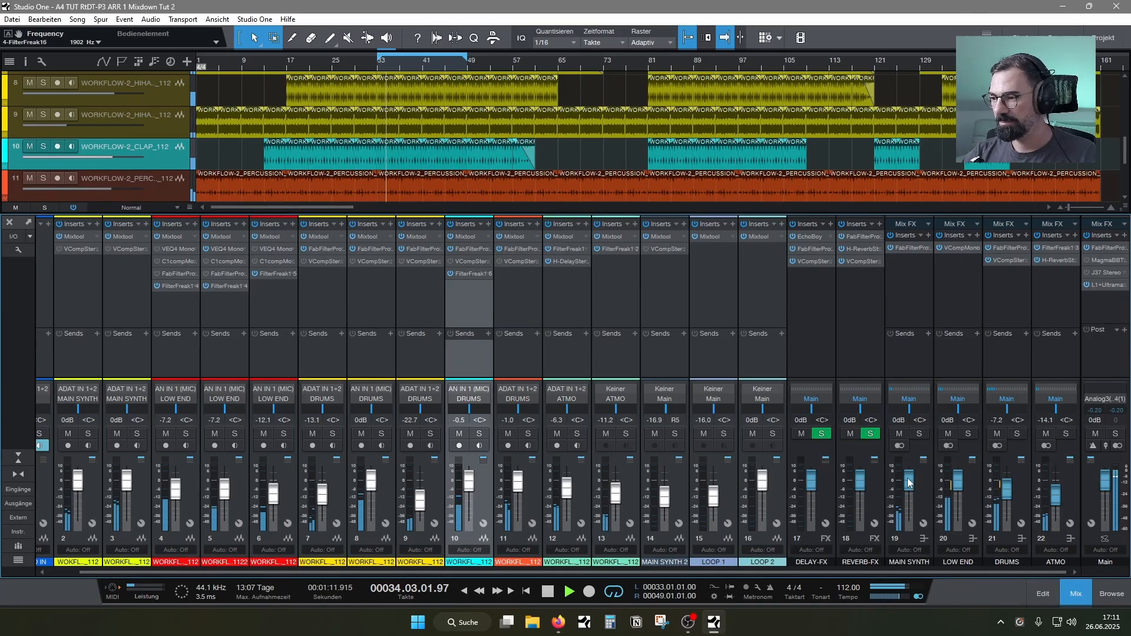
# Save the song, lower the MAIN SYNTH bus to -0.5 dB, and set its Pro-Q 3 low cut to 24 dB/oct at about 158 Hz
pyautogui.hotkey('ctrl', 's')
pyautogui.click(903, 248)
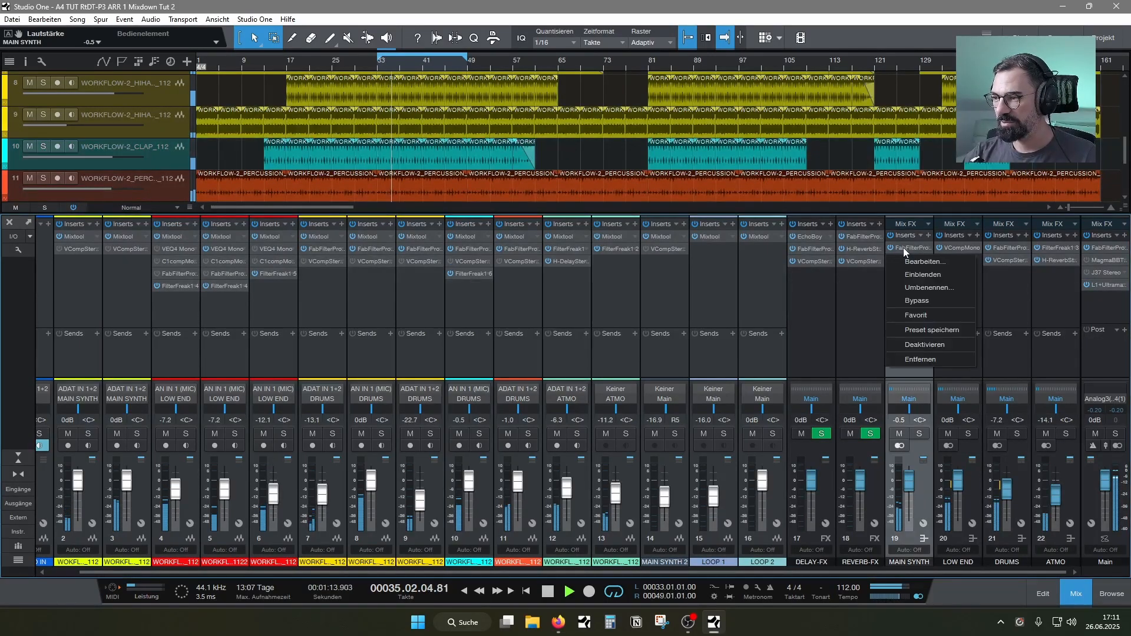
pyautogui.click(908, 261)
pyautogui.moveTo(471, 116); pyautogui.dragTo(395, 83)
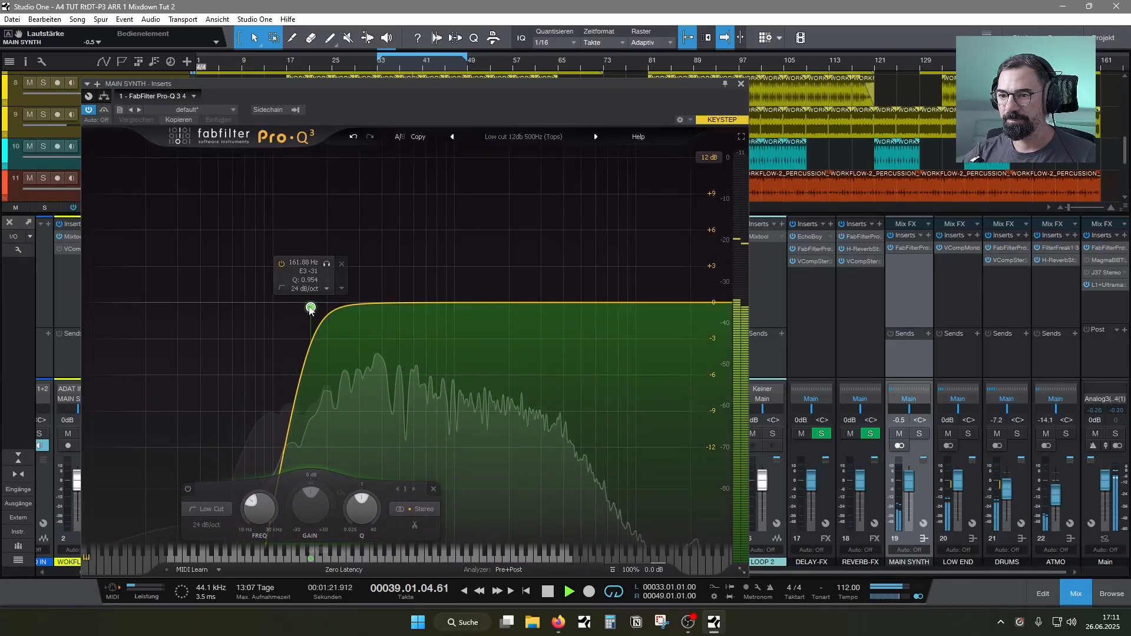
pyautogui.moveTo(311, 308); pyautogui.dragTo(316, 312)
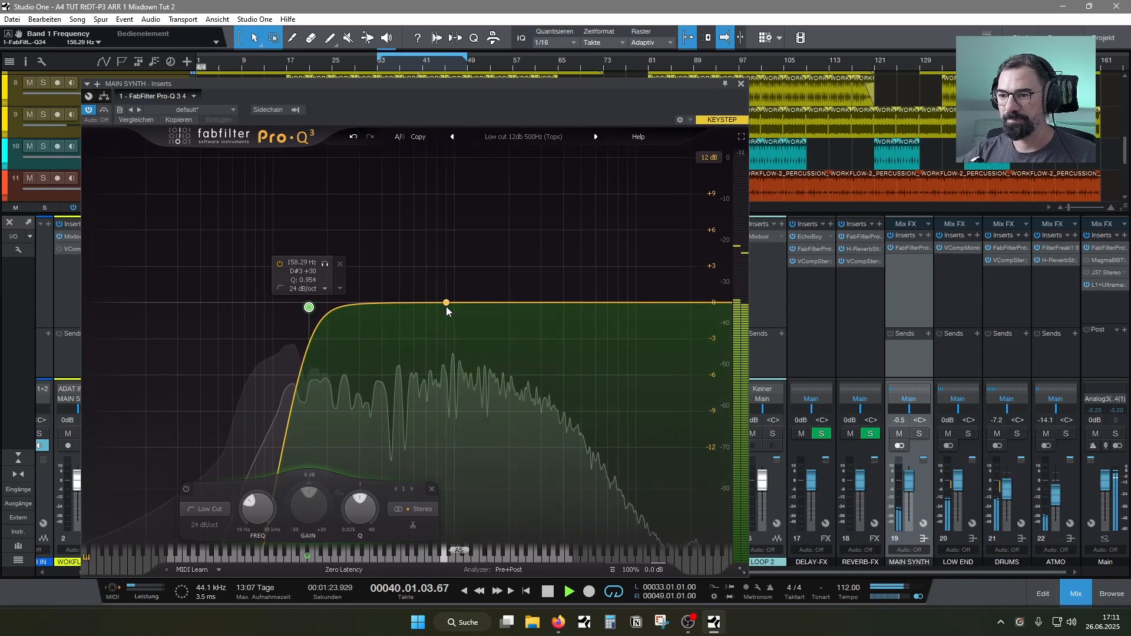
# Add a bell cut of about -3 dB at about 722 Hz to the MAIN SYNTH EQ, close it, and save the song
pyautogui.moveTo(446, 305); pyautogui.dragTo(490, 333)
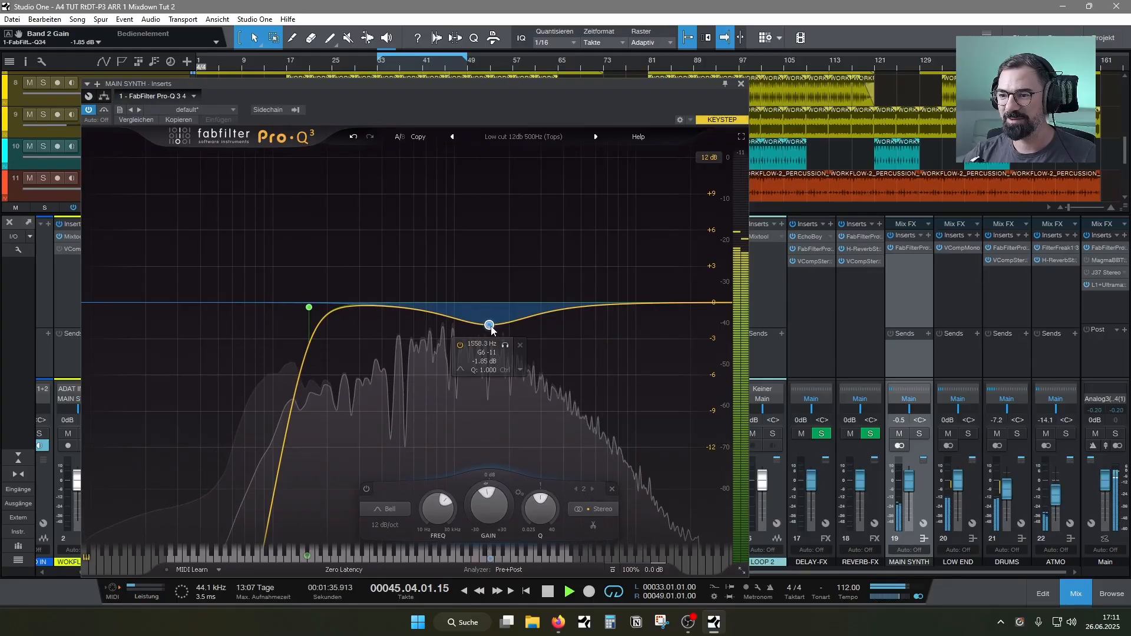
pyautogui.moveTo(493, 328); pyautogui.dragTo(492, 336)
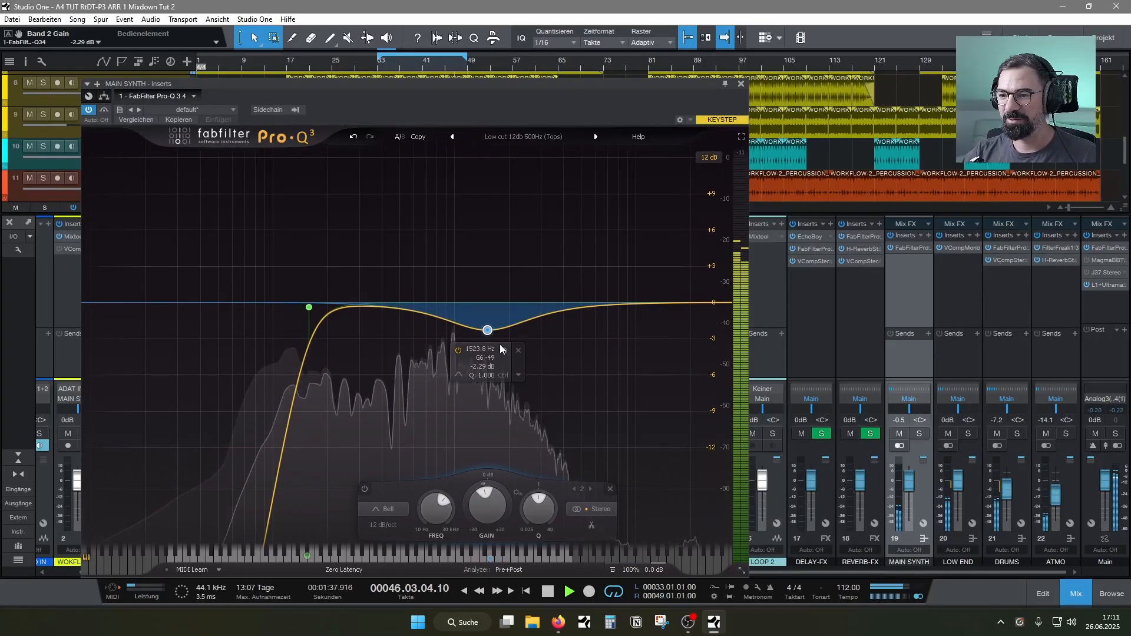
pyautogui.click(503, 351)
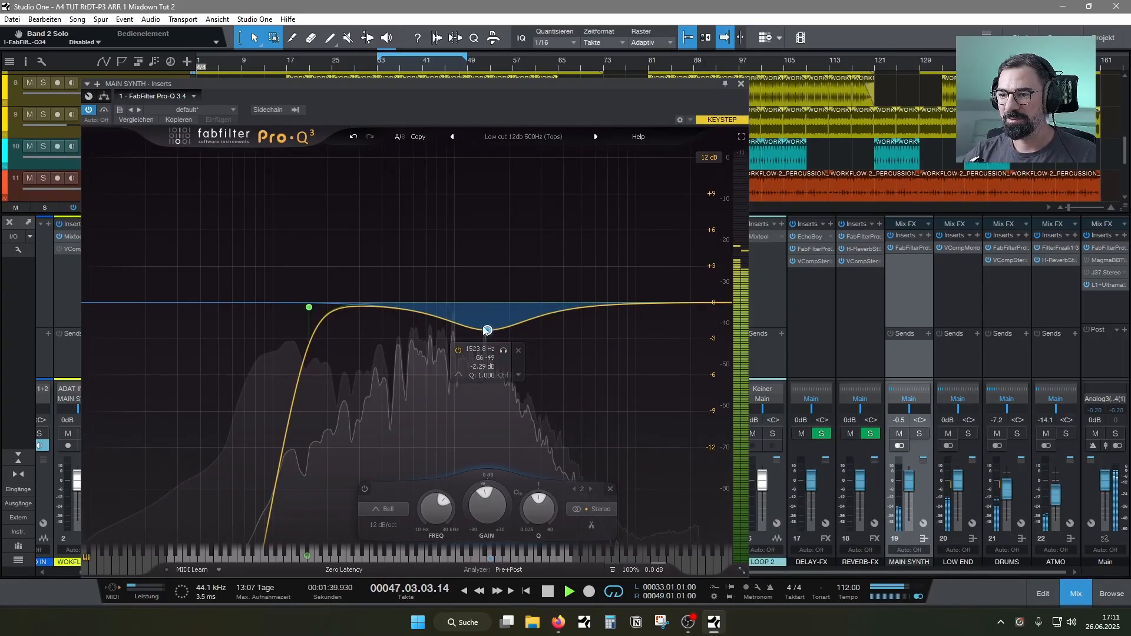
pyautogui.moveTo(487, 330); pyautogui.dragTo(431, 347)
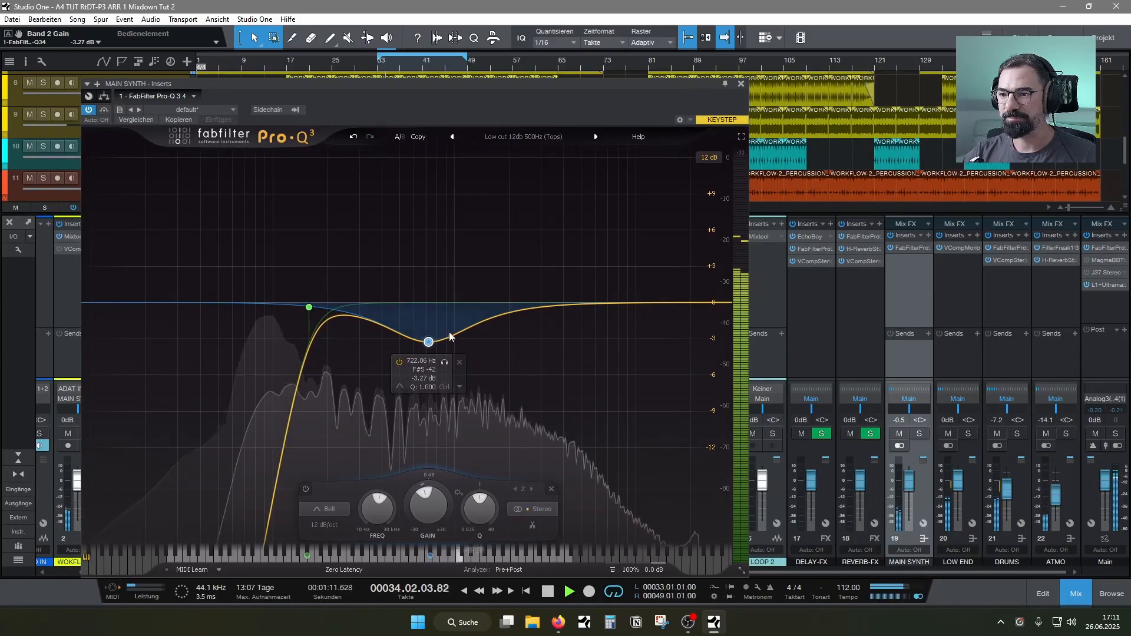
pyautogui.moveTo(429, 340); pyautogui.dragTo(429, 337)
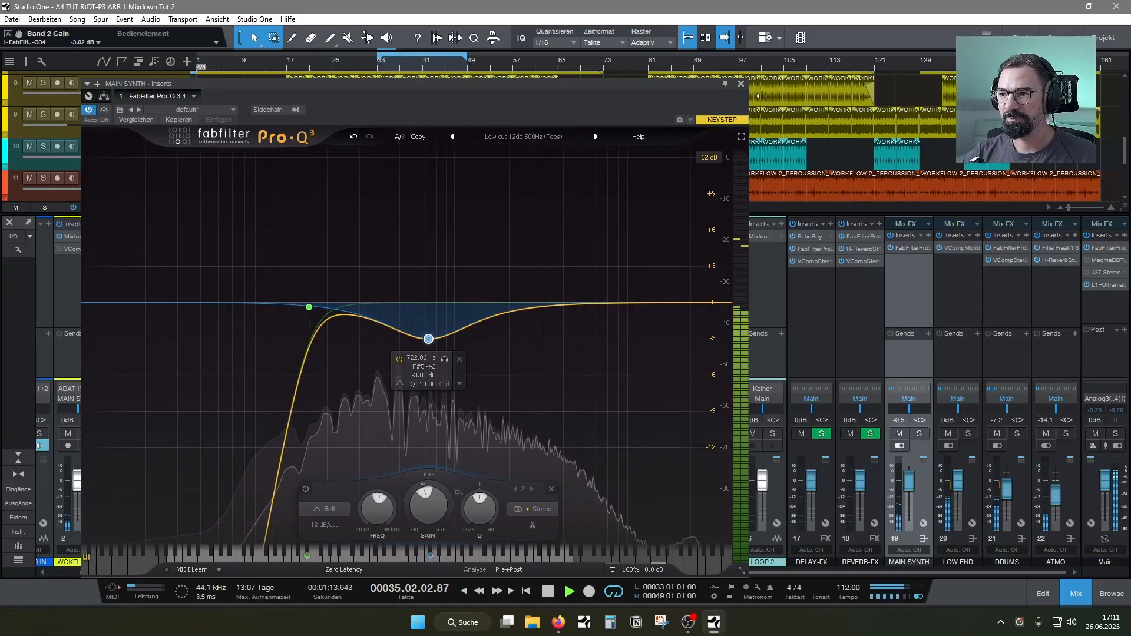
pyautogui.click(741, 83)
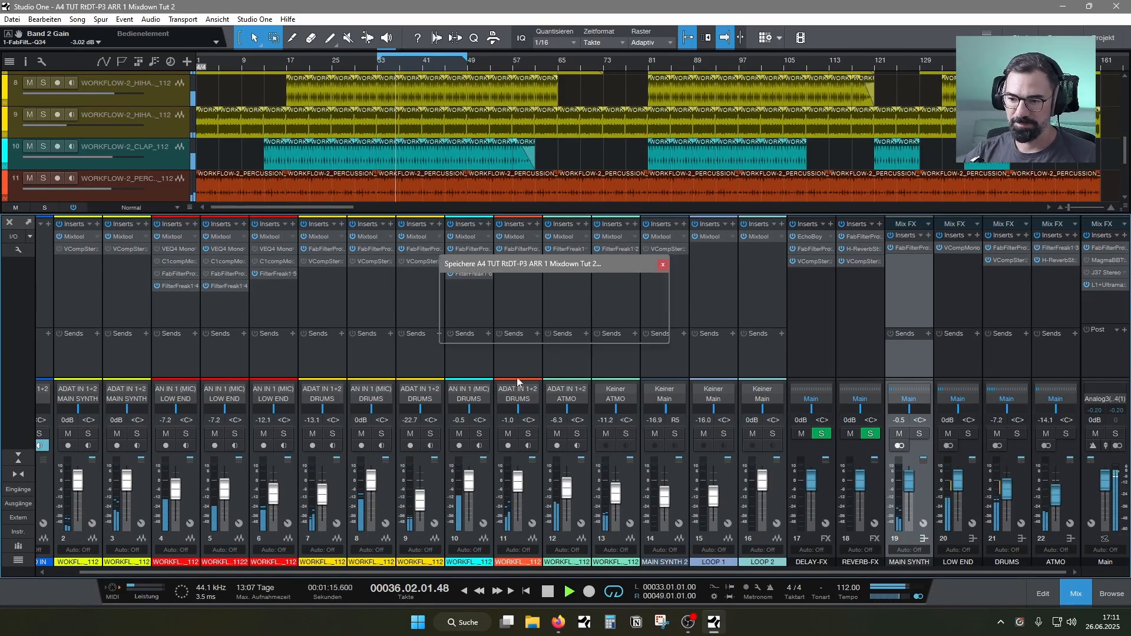
# Solo clap channel 10, try a drier FilterFreak mix, return the mix to 100 %, and close the plug-in
pyautogui.click(479, 434)
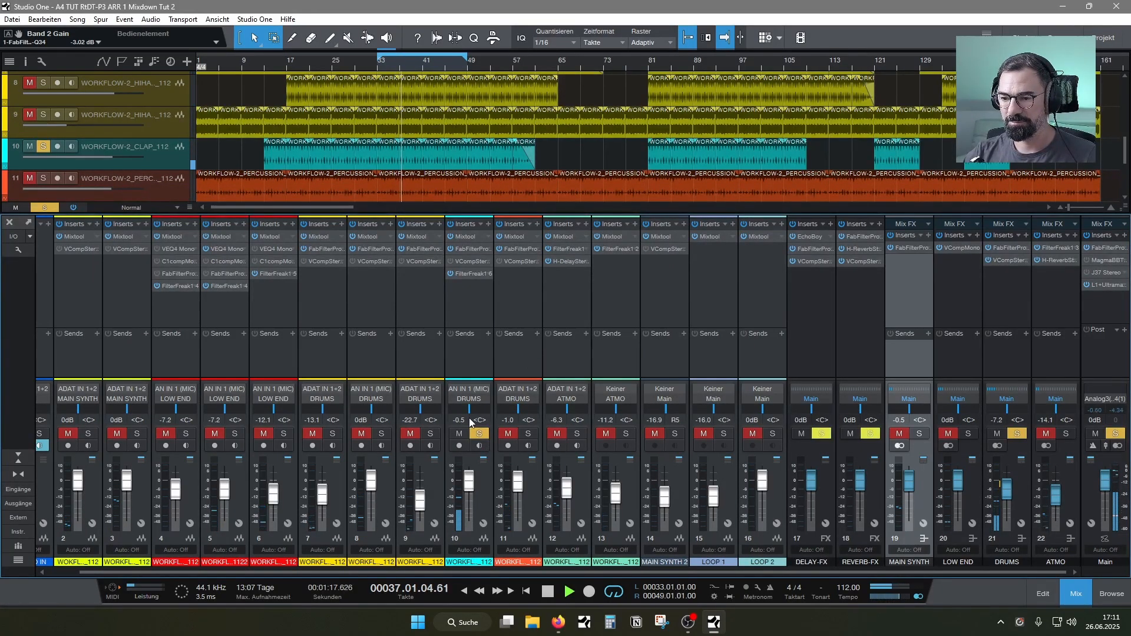
pyautogui.doubleClick(468, 274)
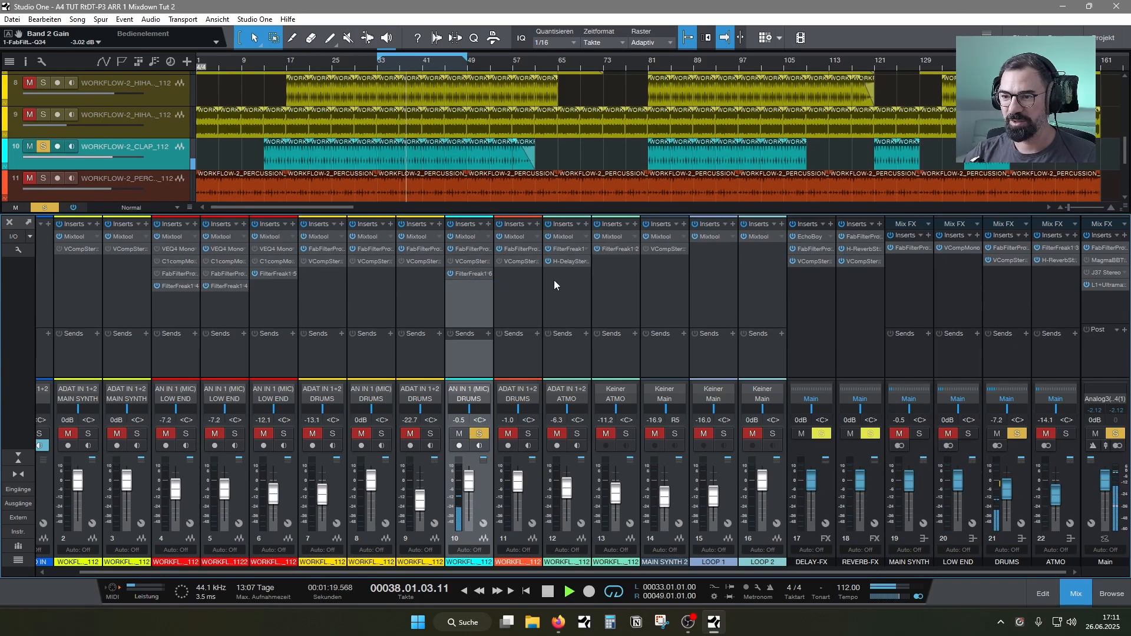
pyautogui.moveTo(279, 203); pyautogui.dragTo(279, 207)
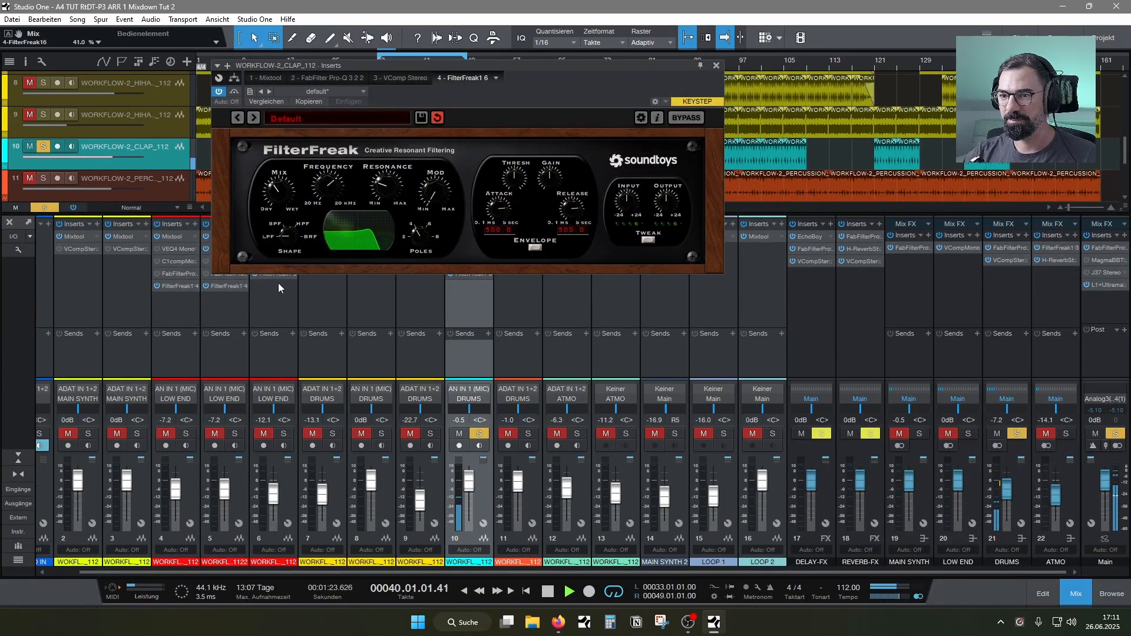
pyautogui.moveTo(279, 318); pyautogui.dragTo(294, 136)
pyautogui.click(715, 66)
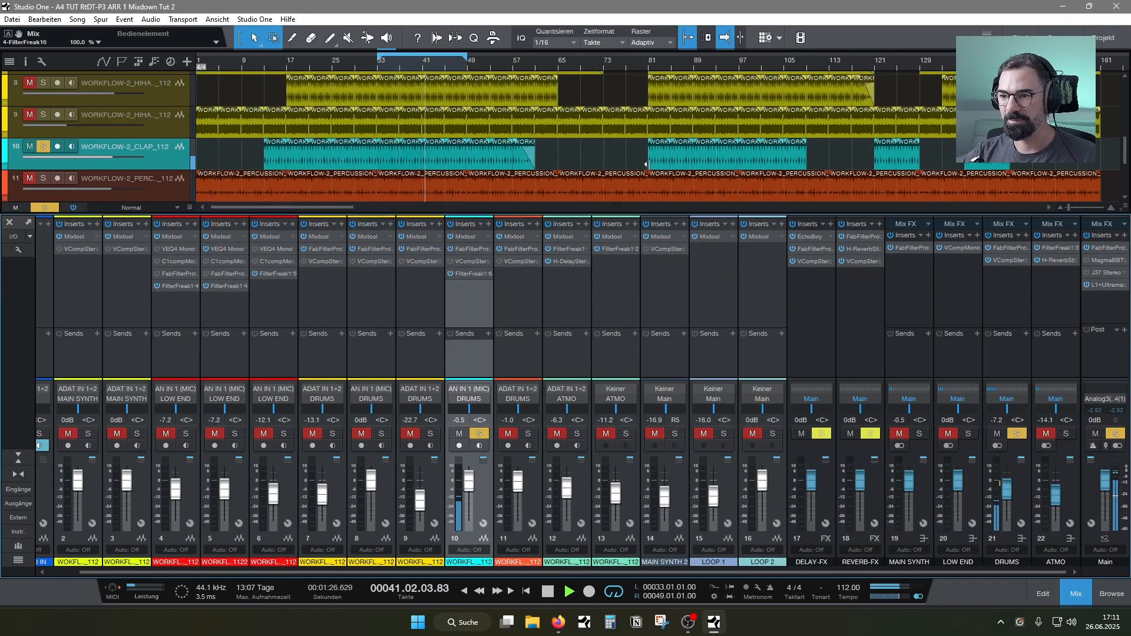
# Search the plug-ins for a reverb and insert H-Reverb Mono on clap channel 10
pyautogui.click(488, 225)
pyautogui.write('re')
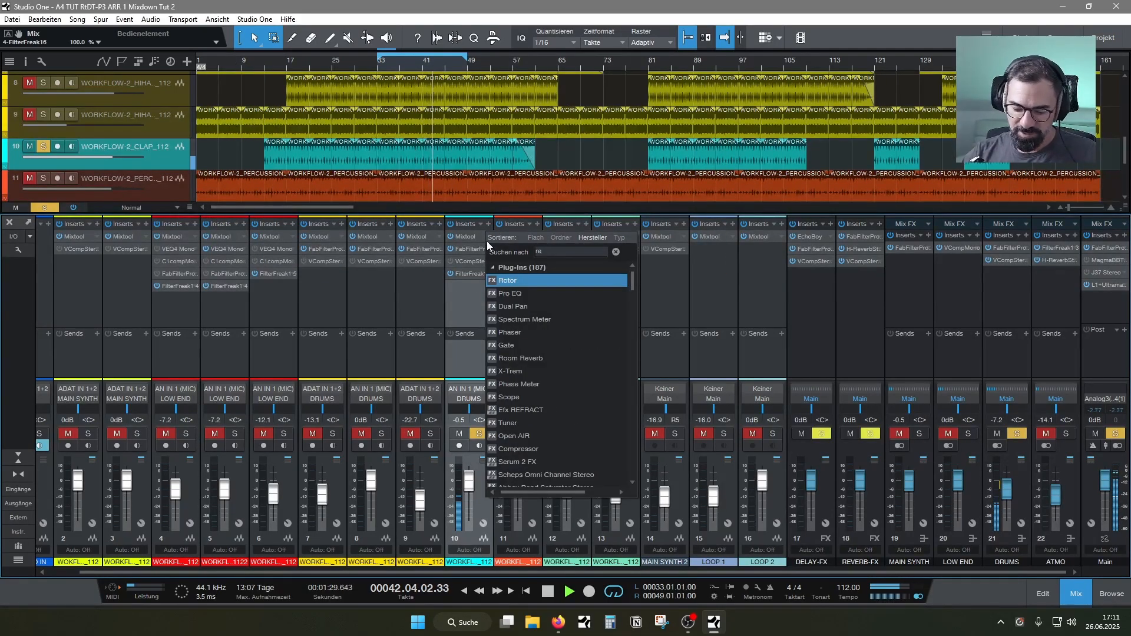
pyautogui.write('v')
pyautogui.click(545, 381)
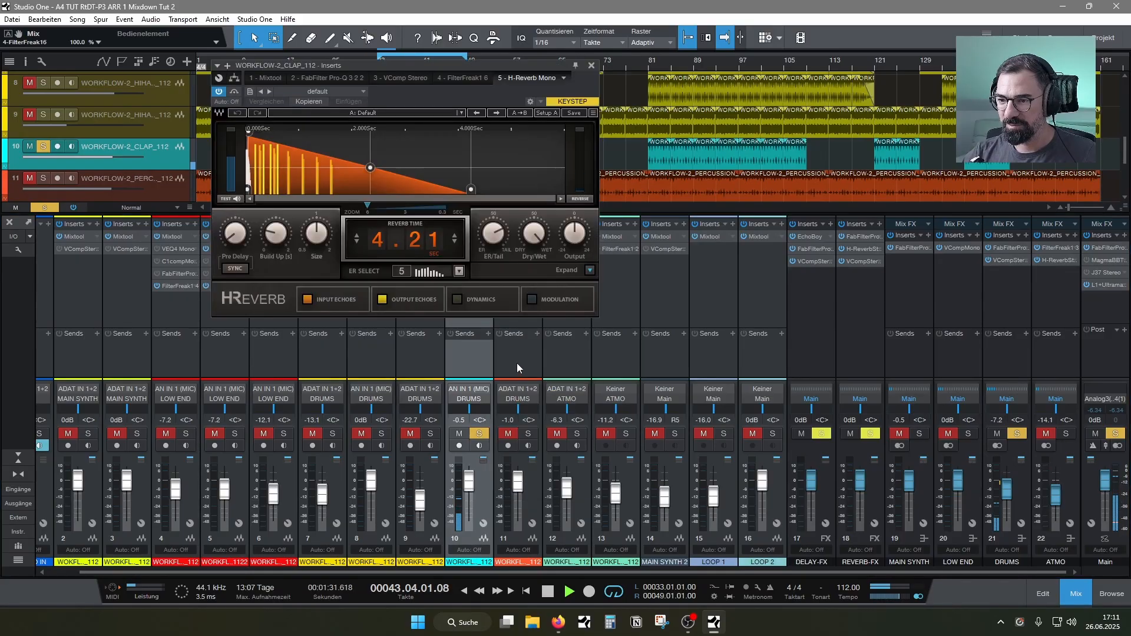
# On the clap's H-Reverb, set the reverb time to 1.20 s, disable the input and output echoes, and lower dry/wet to 1.8
pyautogui.moveTo(534, 233); pyautogui.dragTo(533, 242)
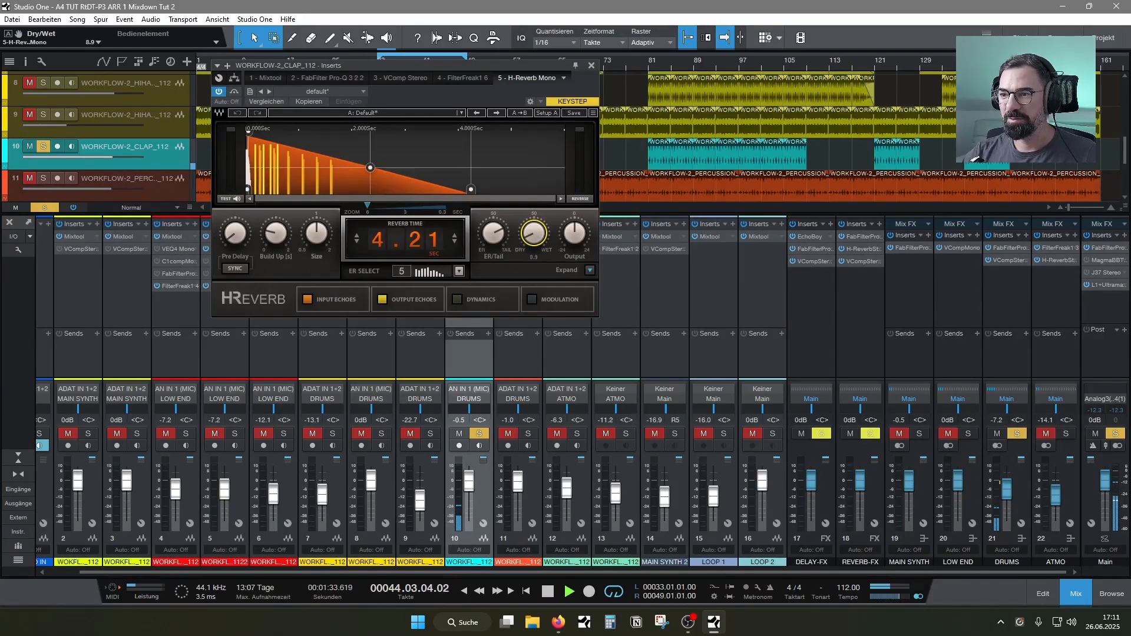
pyautogui.moveTo(433, 240); pyautogui.dragTo(433, 285)
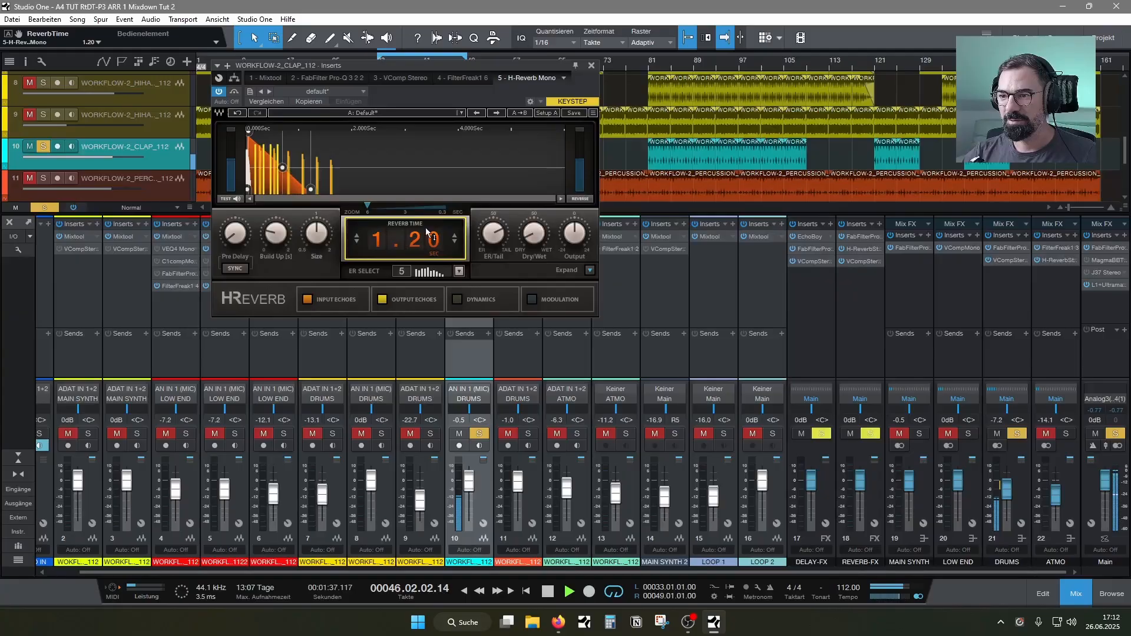
pyautogui.click(589, 270)
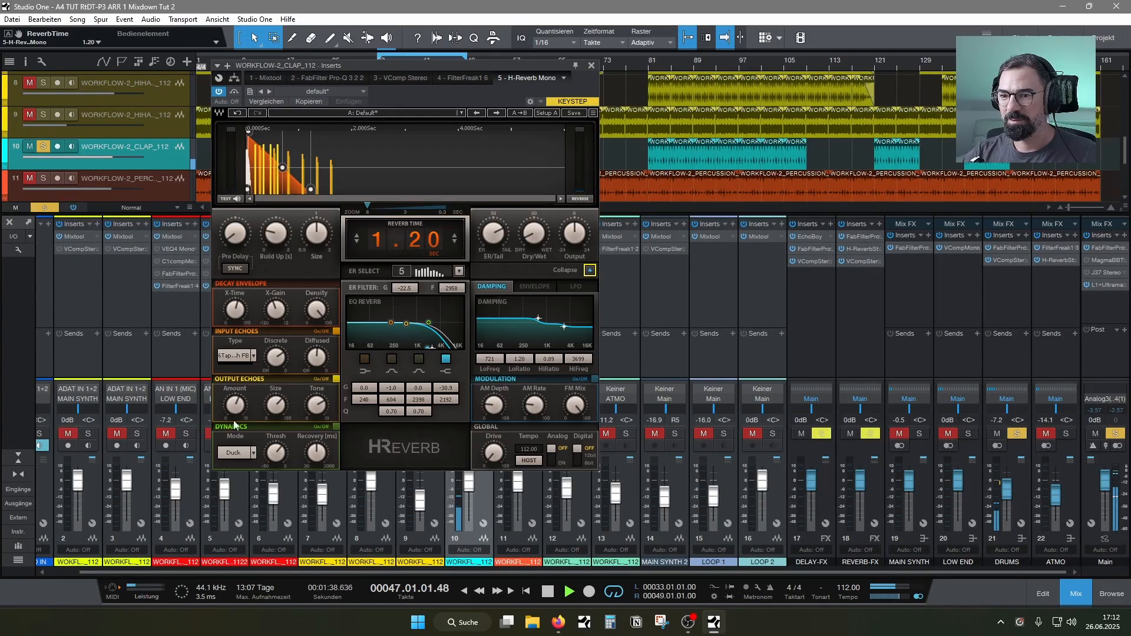
pyautogui.click(335, 331)
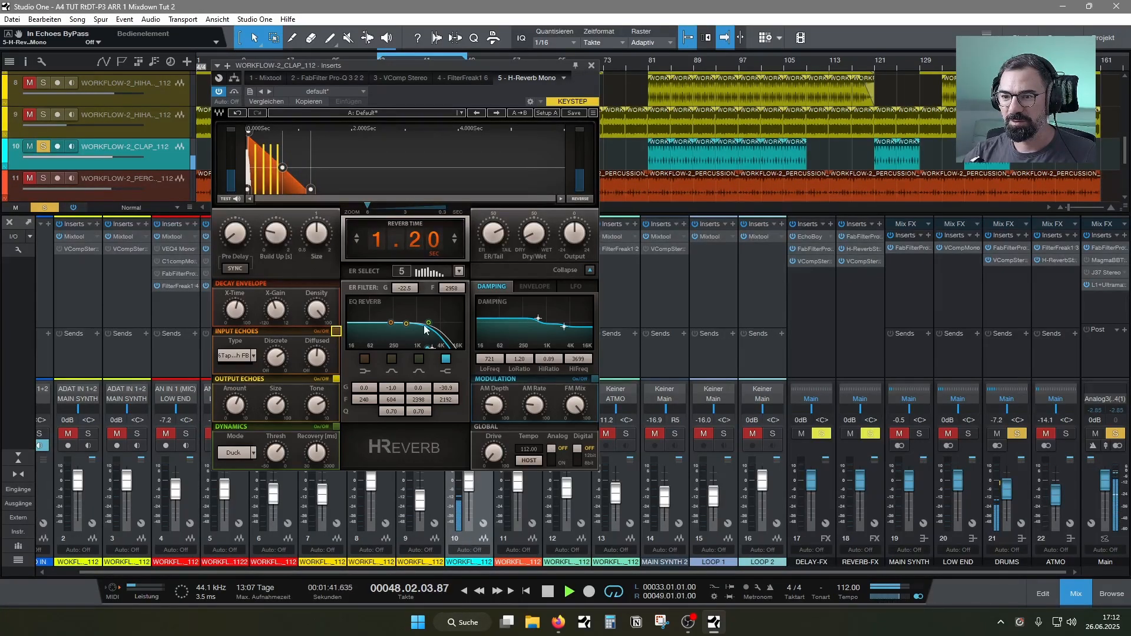
pyautogui.click(335, 379)
pyautogui.moveTo(533, 241); pyautogui.dragTo(533, 240)
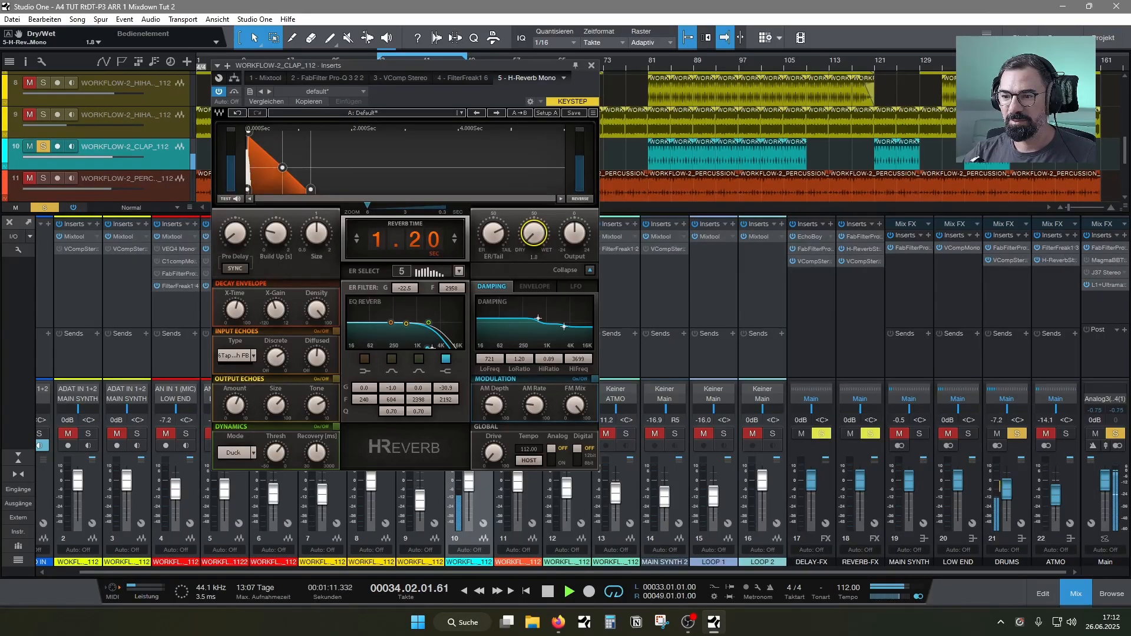
# Unsolo the clap, set its H-Reverb dry/wet to about 5.6, reverb time to 1.50 s and build-up to 0.038 s, and close it
pyautogui.moveTo(524, 69); pyautogui.dragTo(393, 81)
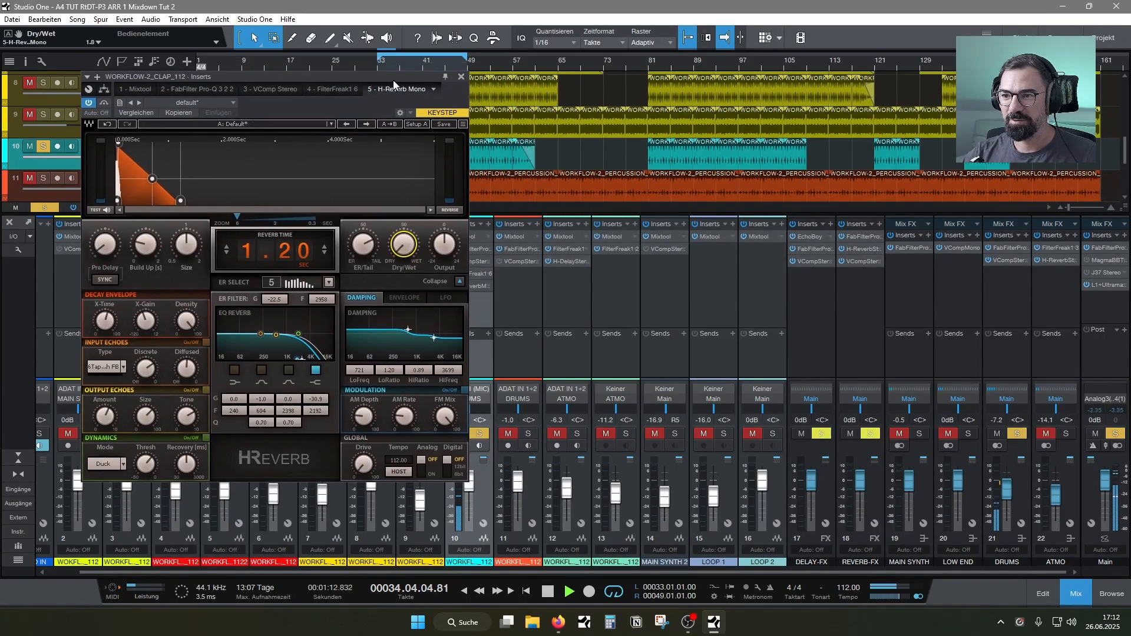
pyautogui.click(480, 434)
pyautogui.moveTo(404, 259); pyautogui.dragTo(404, 254)
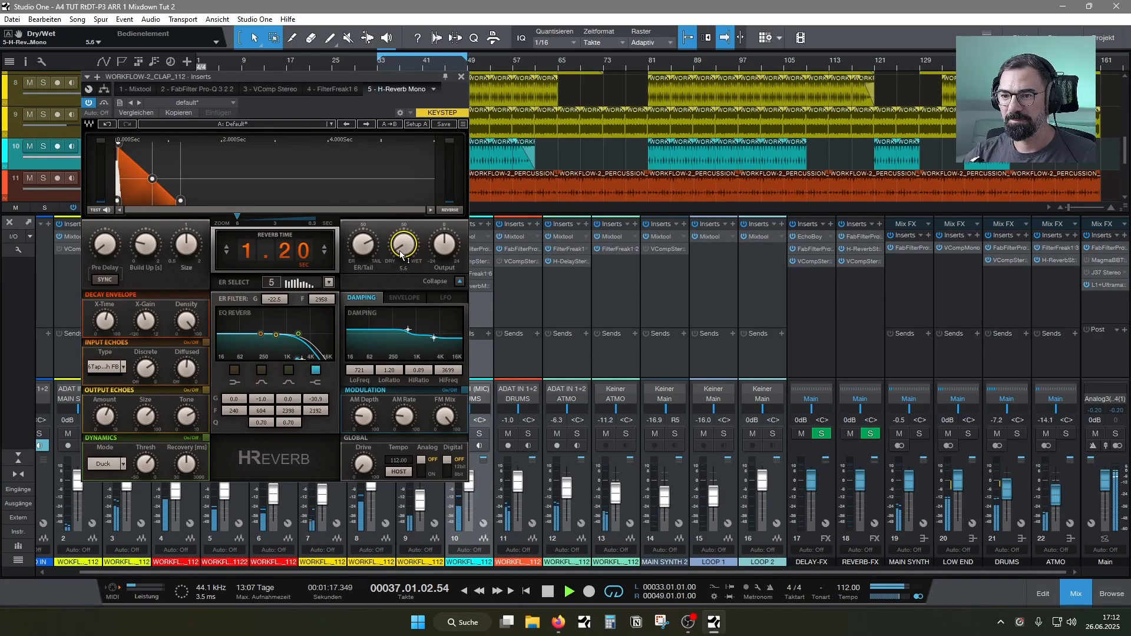
pyautogui.moveTo(266, 253); pyautogui.dragTo(265, 243)
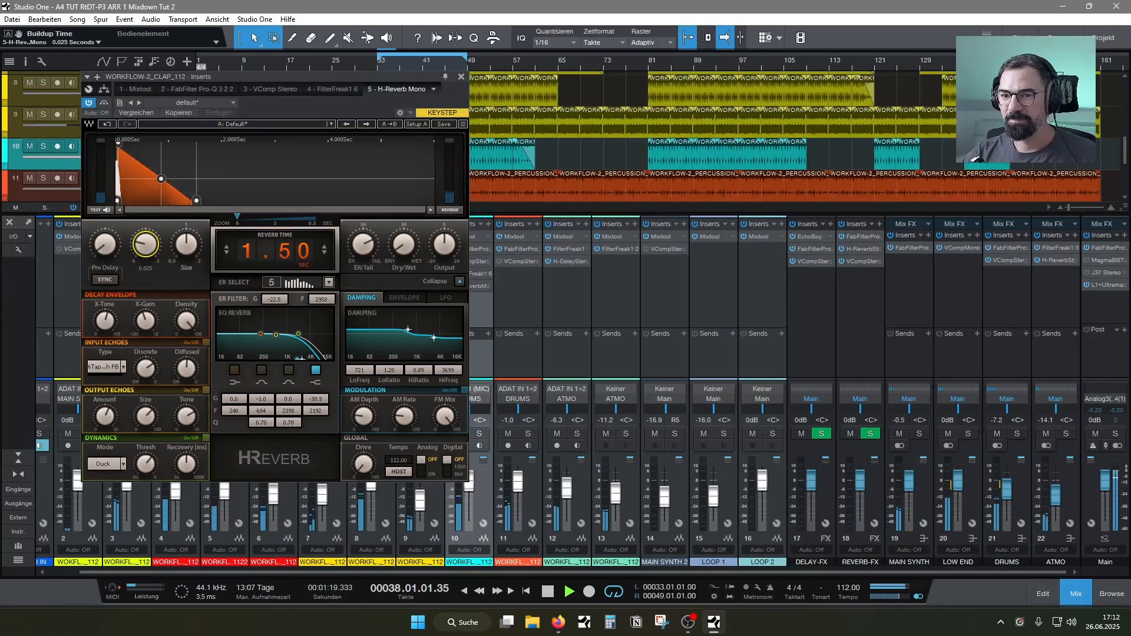
pyautogui.click(461, 77)
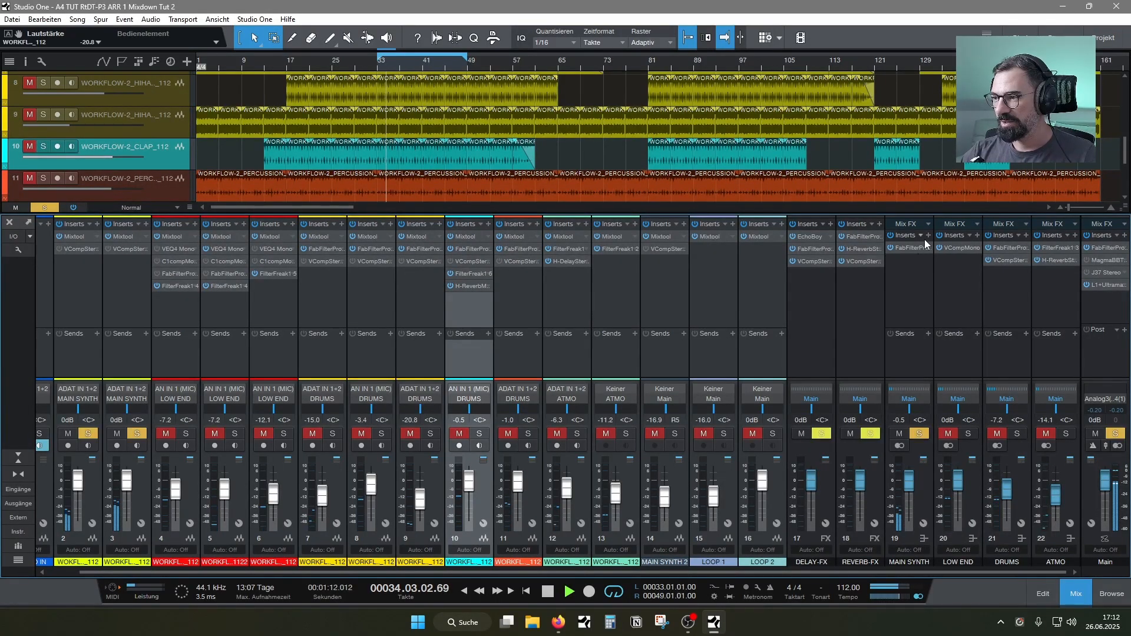
# Search the plug-ins for a compressor and insert VComp Stereo on the MAIN SYNTH bus
pyautogui.click(927, 235)
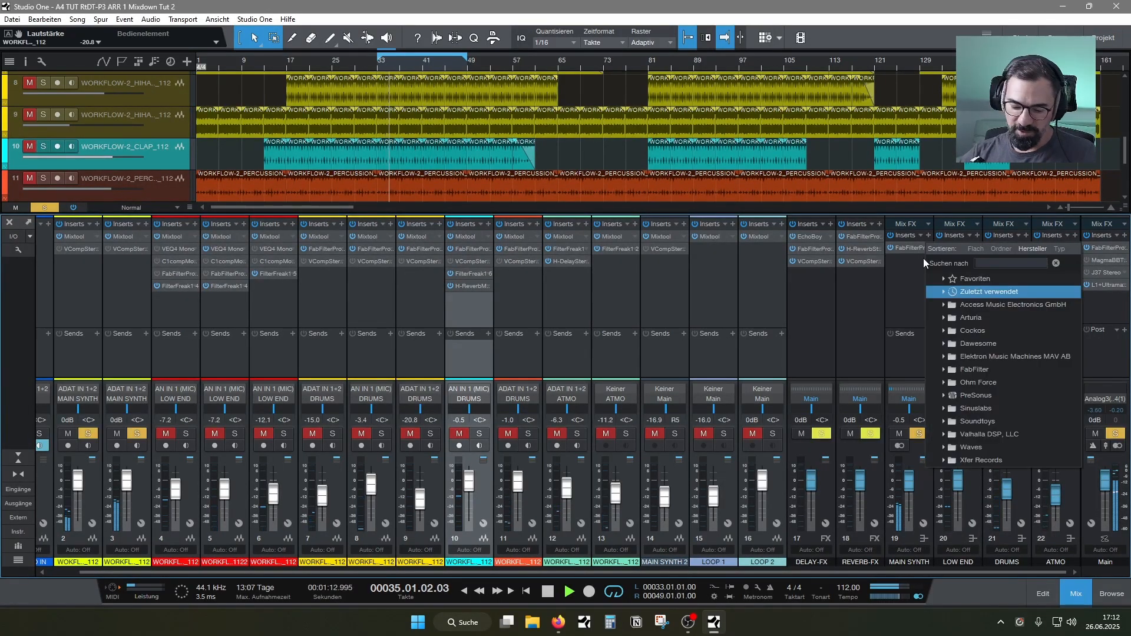
pyautogui.write('vc')
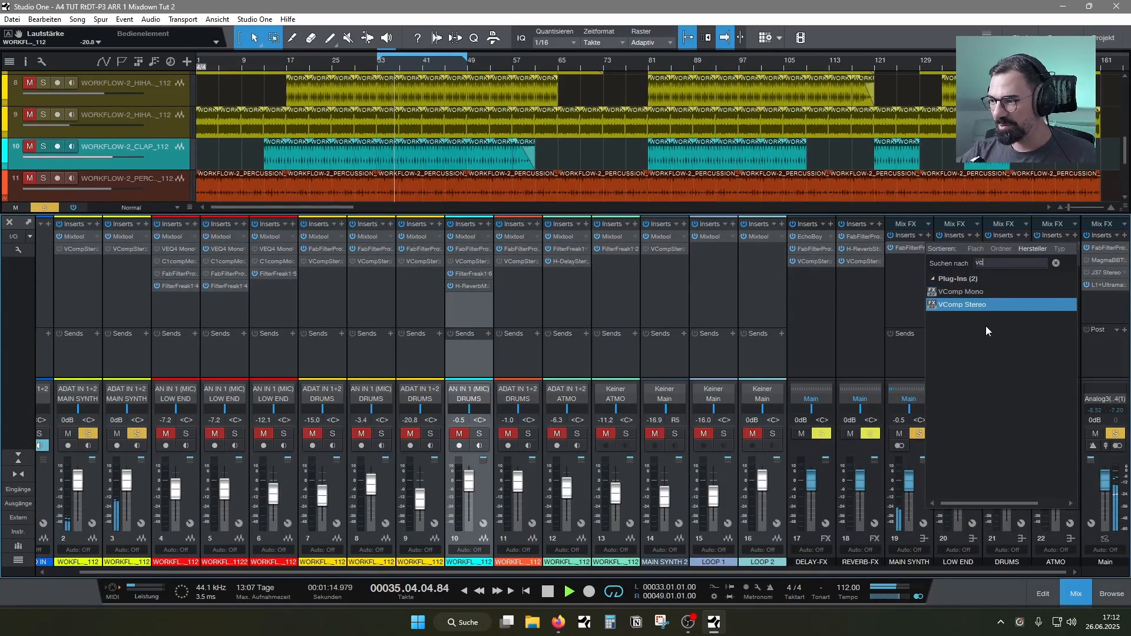
pyautogui.doubleClick(980, 305)
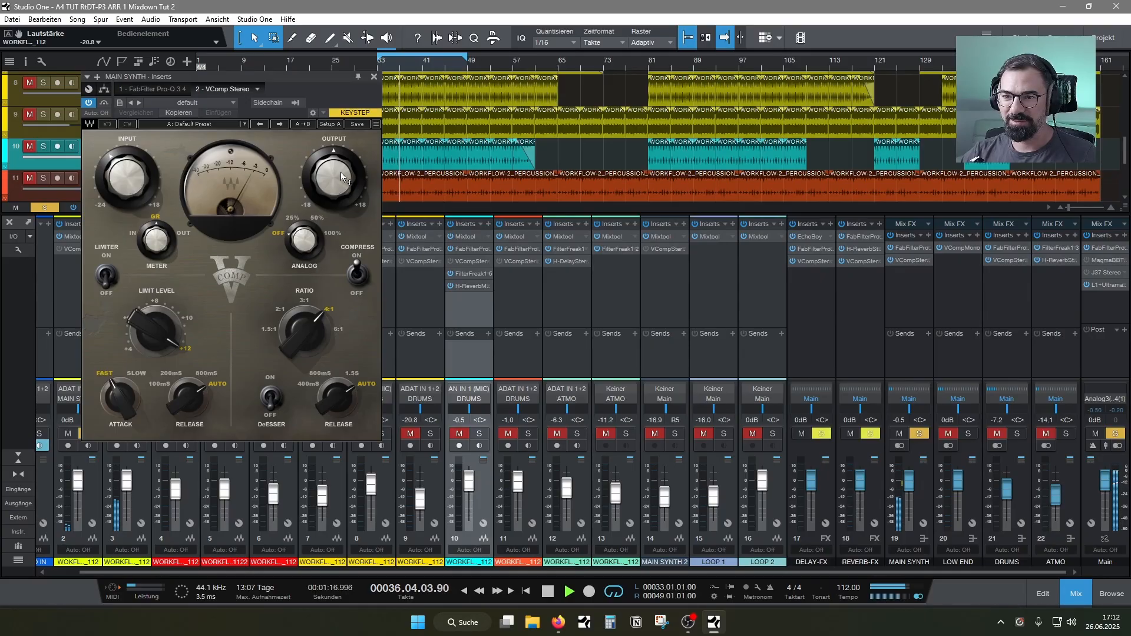
# Set the MAIN SYNTH VComp to a 2:1 ratio, about -1.2 dB input and -4.8 dB output, unsoloing the bus to judge the level
pyautogui.moveTo(329, 179); pyautogui.dragTo(287, 179)
pyautogui.moveTo(142, 191); pyautogui.dragTo(153, 148)
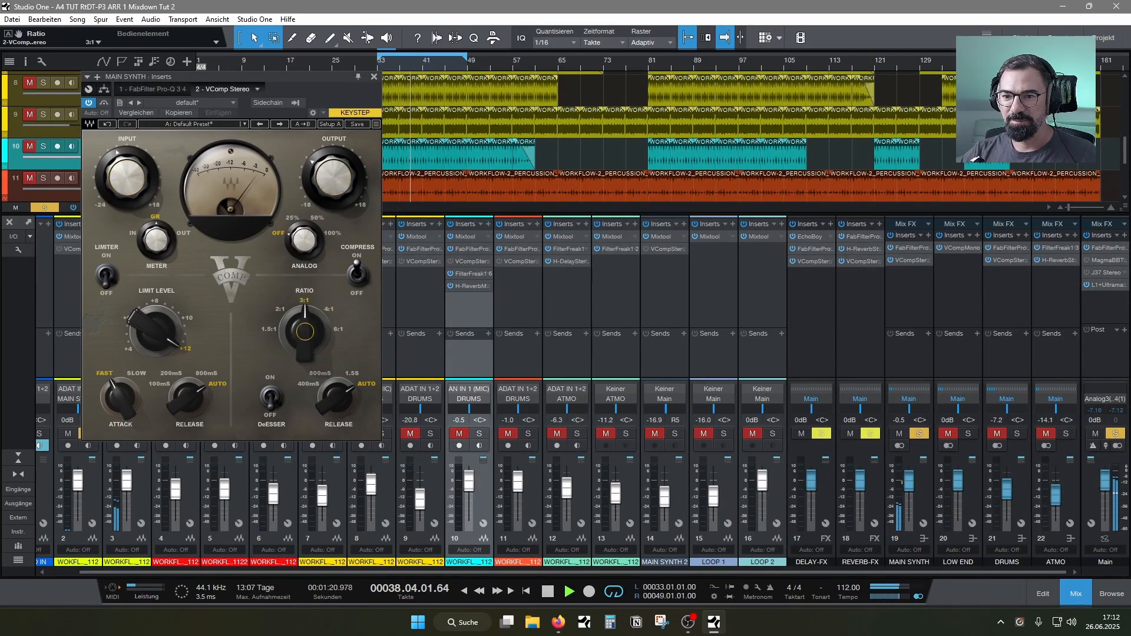
pyautogui.moveTo(302, 331); pyautogui.dragTo(301, 335)
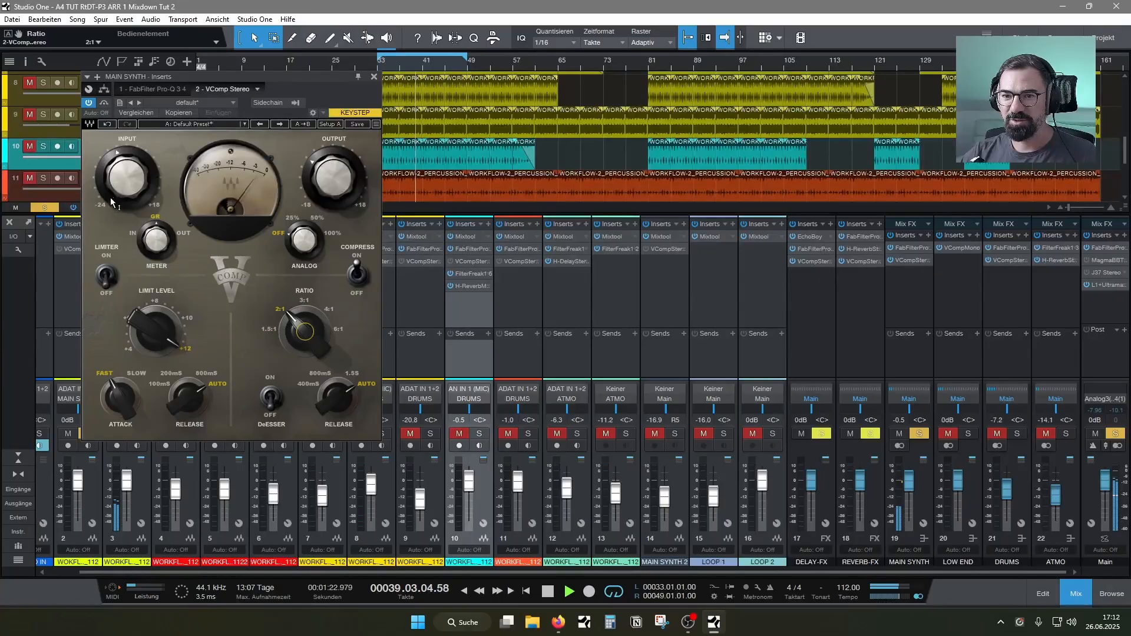
pyautogui.moveTo(125, 177); pyautogui.dragTo(126, 158)
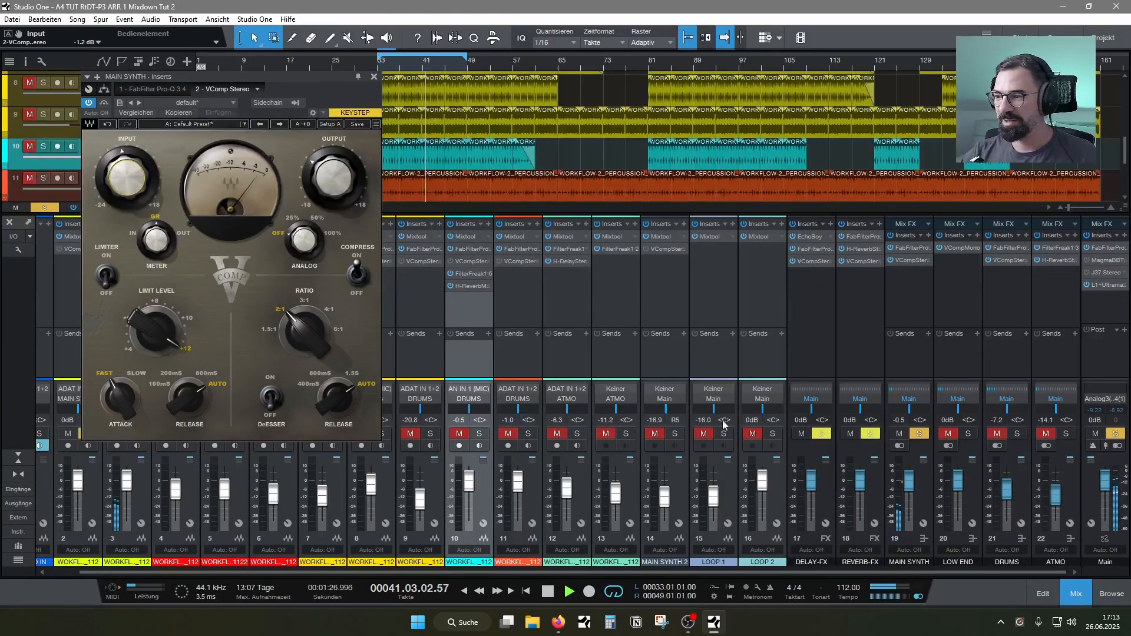
pyautogui.click(918, 434)
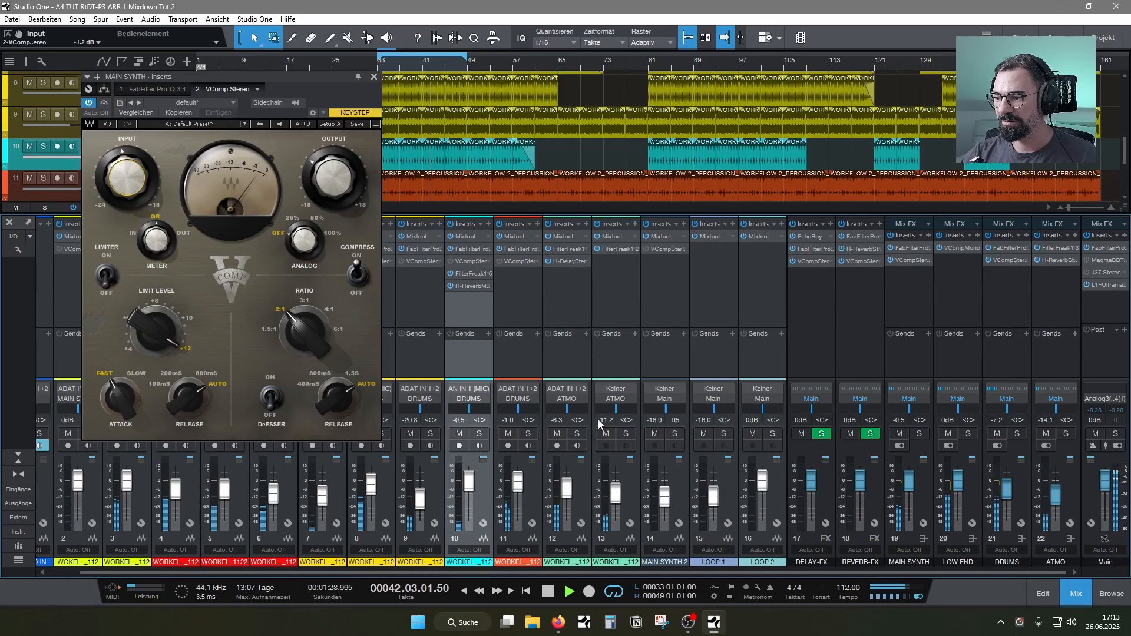
pyautogui.moveTo(338, 187); pyautogui.dragTo(338, 177)
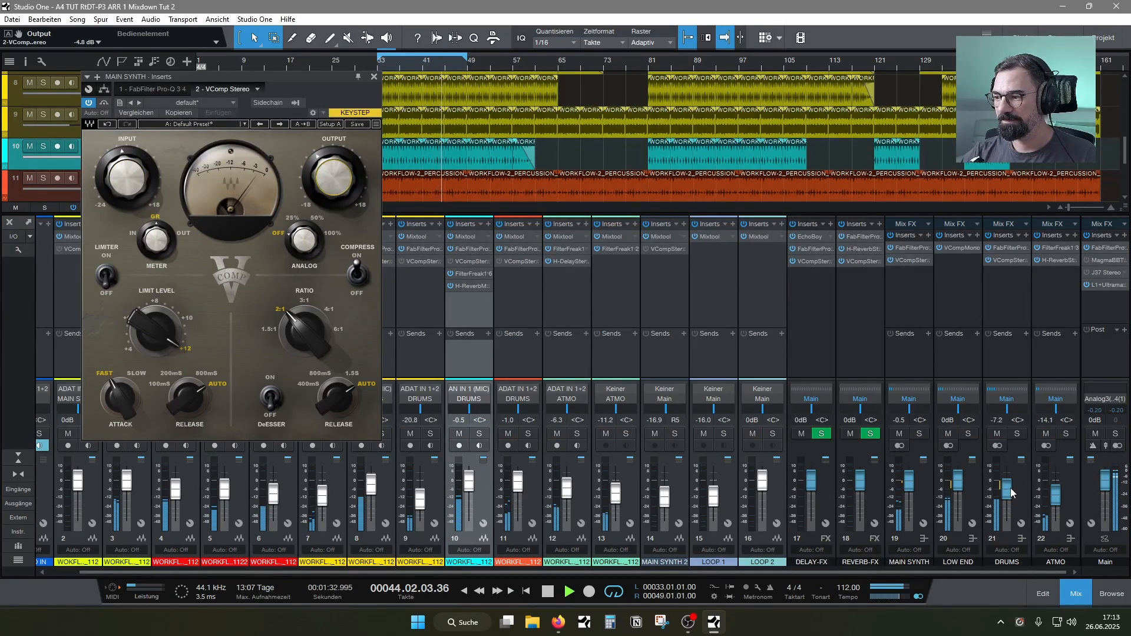
# Lower channel 9 to -23.6 dB and channel 7 to -17.9 dB
pyautogui.moveTo(420, 500); pyautogui.dragTo(424, 502)
pyautogui.moveTo(324, 501); pyautogui.dragTo(325, 503)
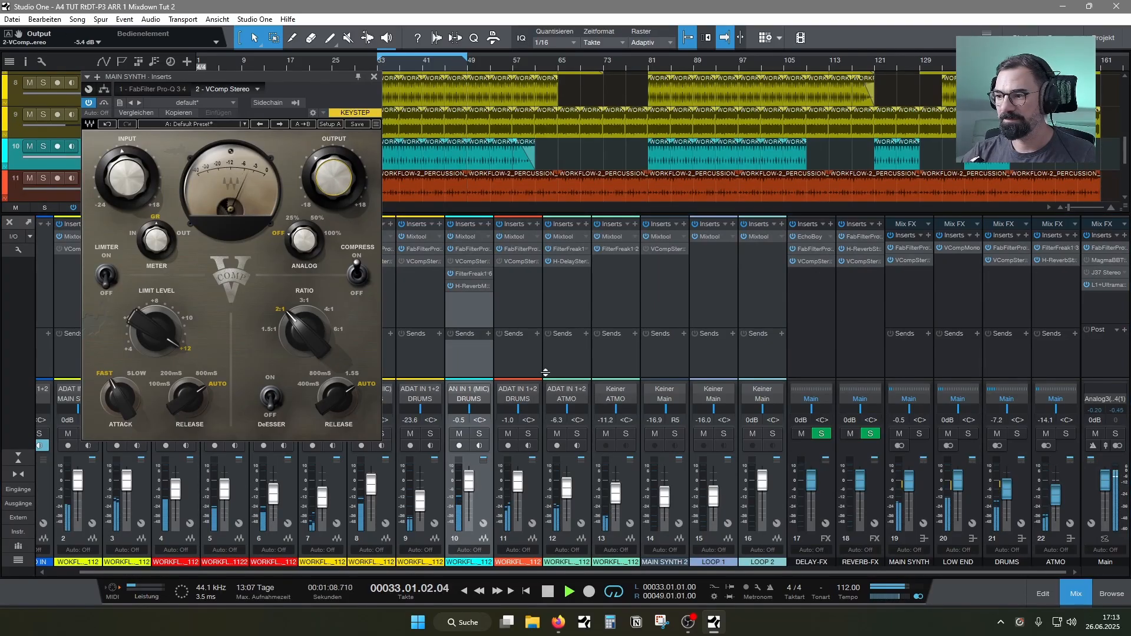
# Set the MAIN SYNTH VComp input to 0.2 dB, save the song, and close the plug-in
pyautogui.moveTo(130, 188); pyautogui.dragTo(131, 176)
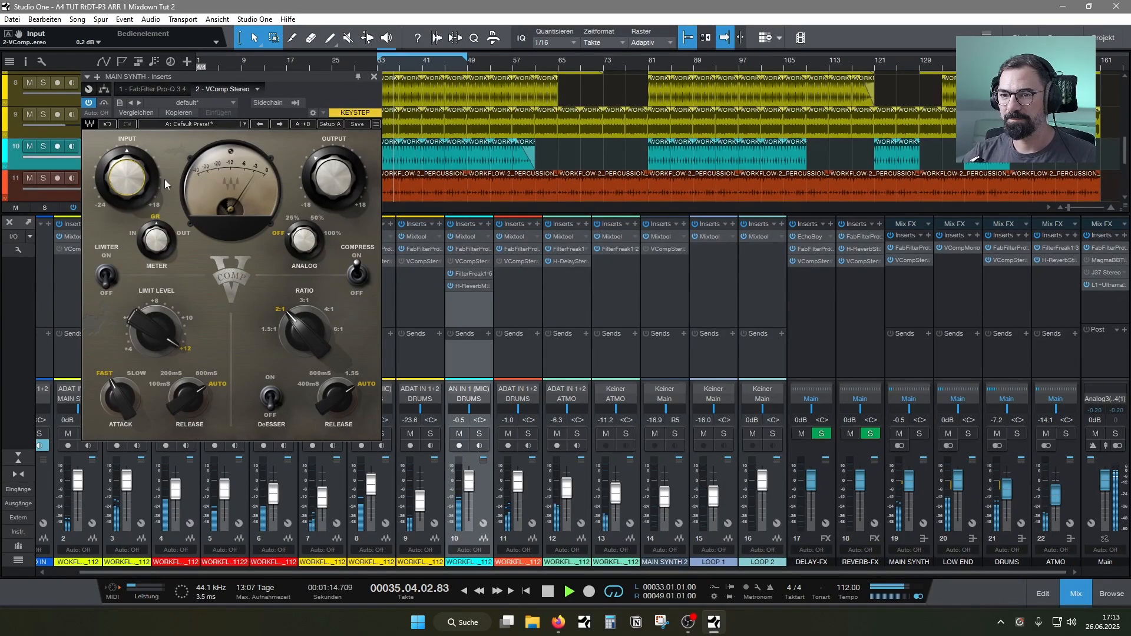
pyautogui.hotkey('ctrl', 's')
pyautogui.click(374, 77)
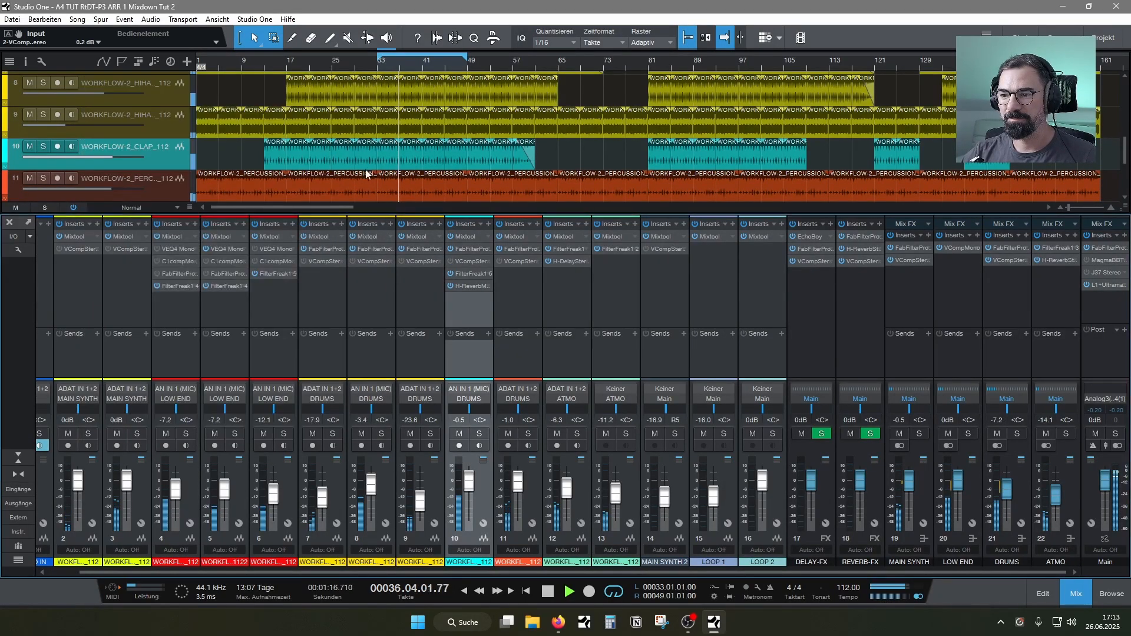
# Solo clap channel 10 and set the low-cut slope in its Pro-Q 3 to 36 dB/oct
pyautogui.click(479, 433)
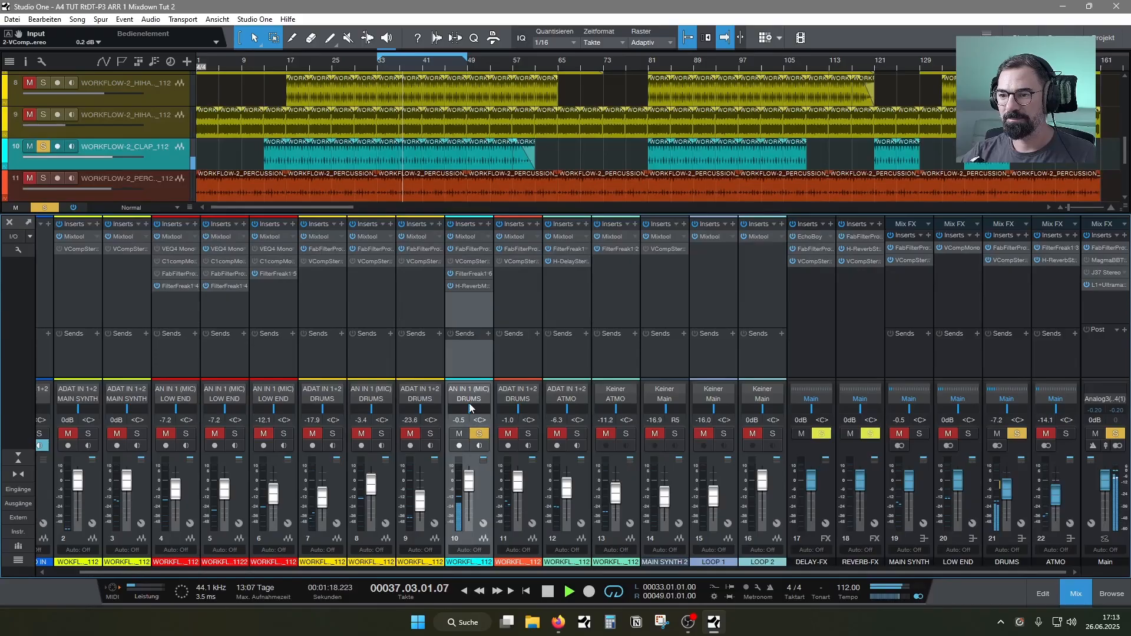
pyautogui.rightClick(472, 250)
pyautogui.click(476, 263)
pyautogui.click(437, 277)
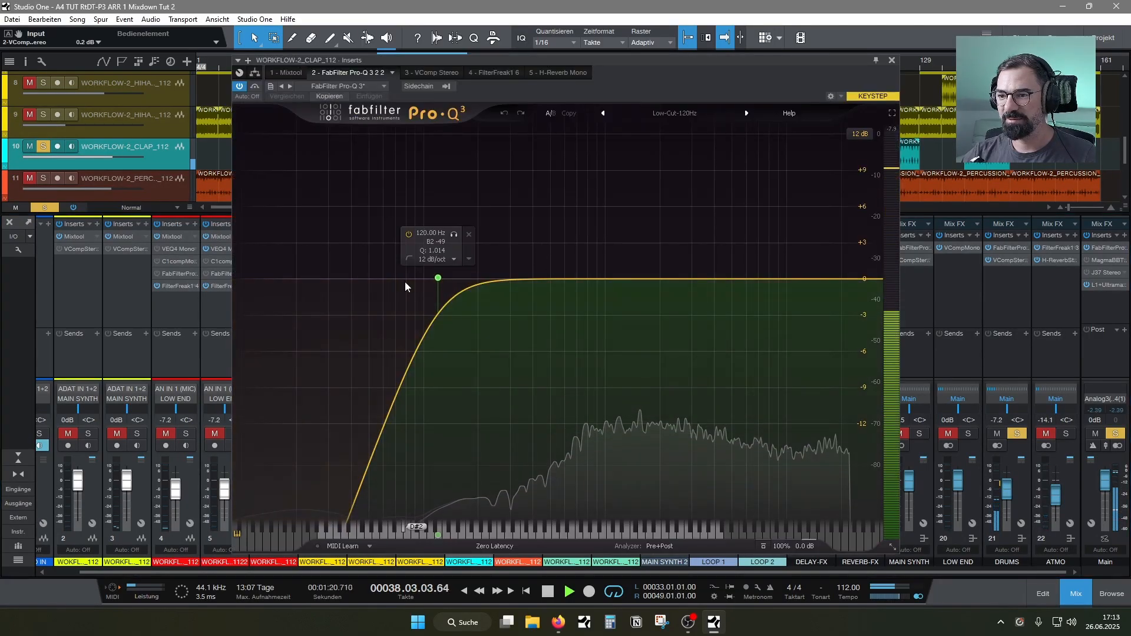
pyautogui.click(454, 260)
pyautogui.click(437, 337)
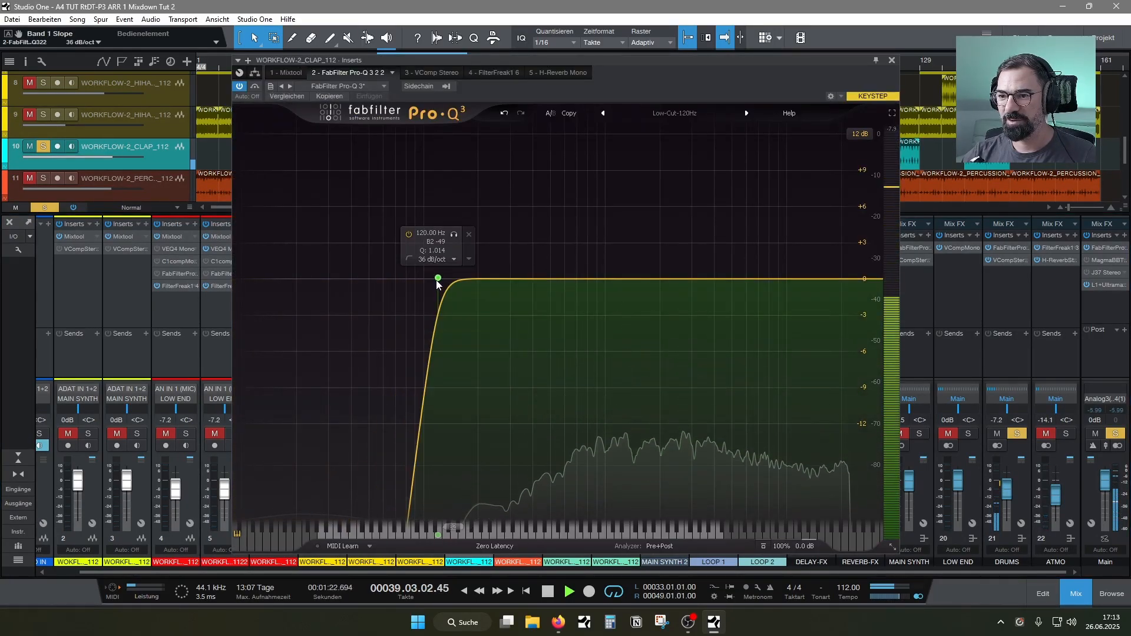
# Raise the clap's low-cut frequency with a Q of 0.769, close the EQ, and unsolo the channel
pyautogui.moveTo(440, 283); pyautogui.dragTo(554, 306)
pyautogui.click(891, 61)
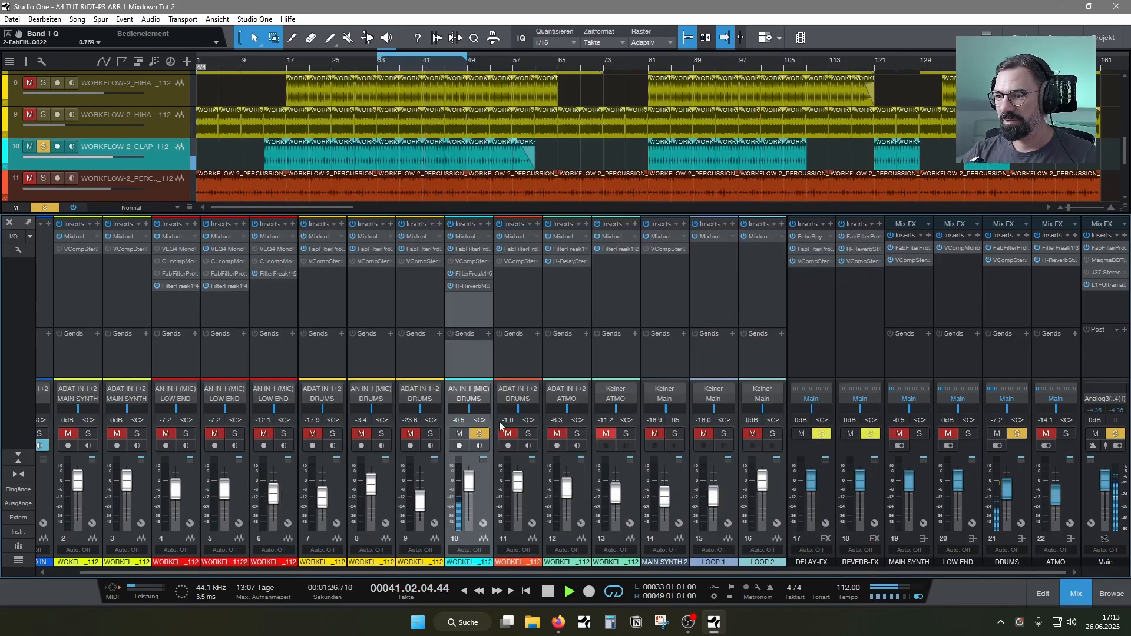
pyautogui.click(479, 432)
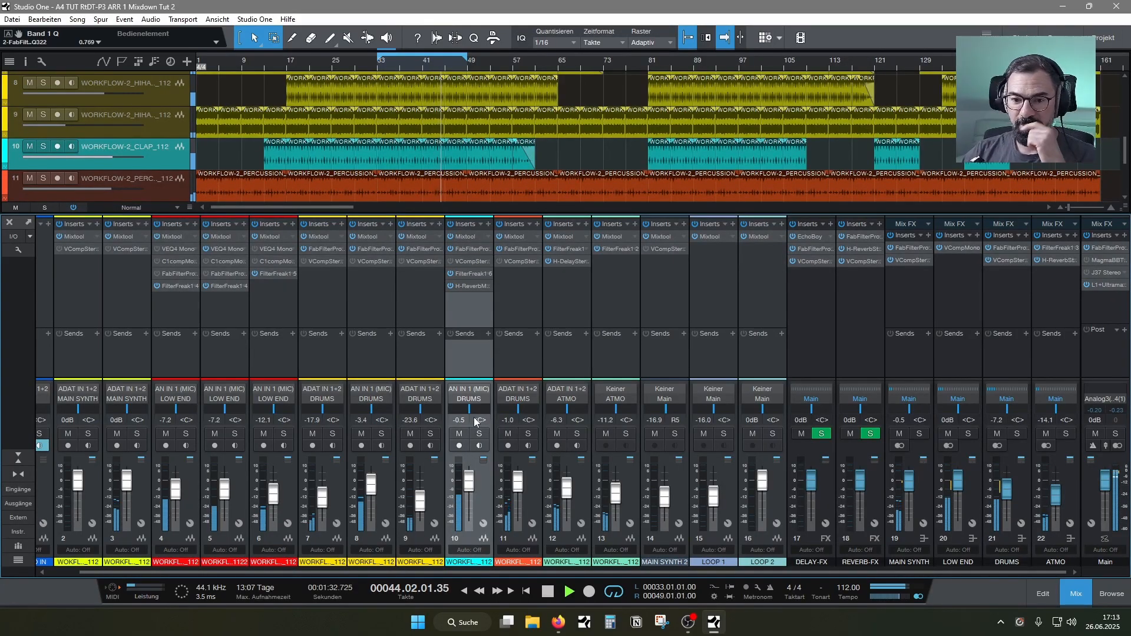
# Inspect the FilterFreak settings on the ATMO bus and close the plug-in
pyautogui.moveTo(292, 571); pyautogui.dragTo(260, 574)
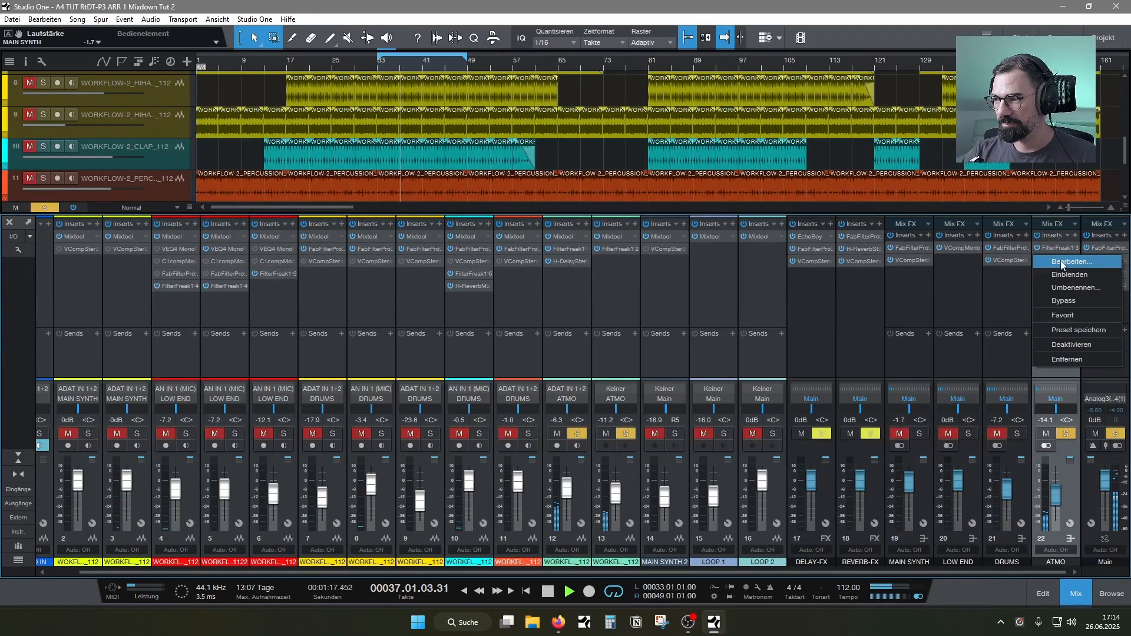
pyautogui.click(993, 291)
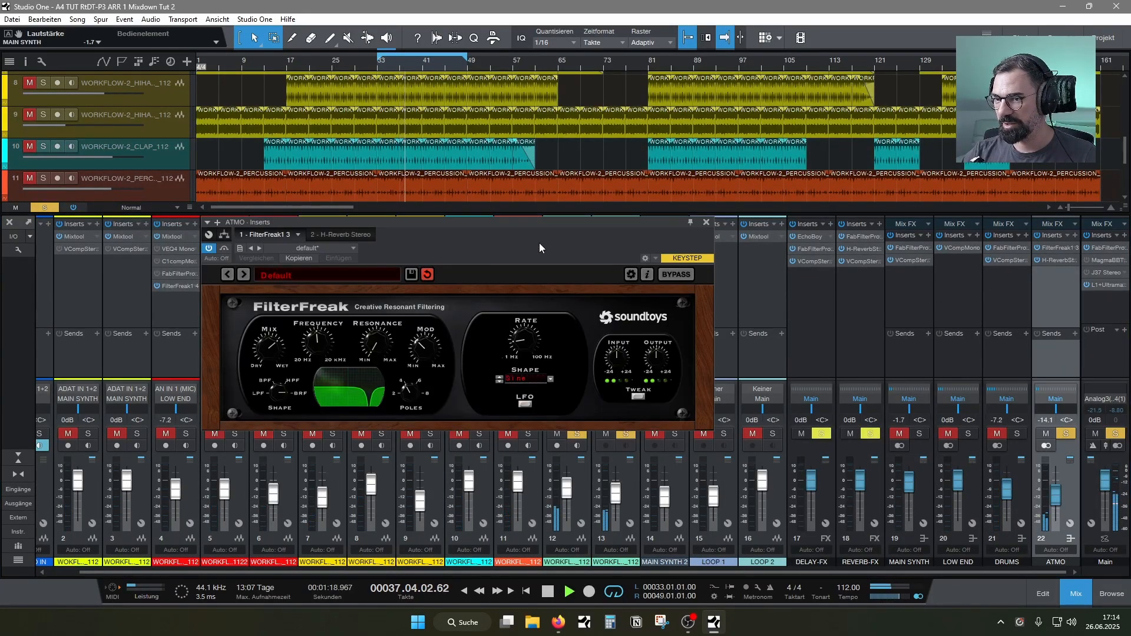
pyautogui.click(706, 222)
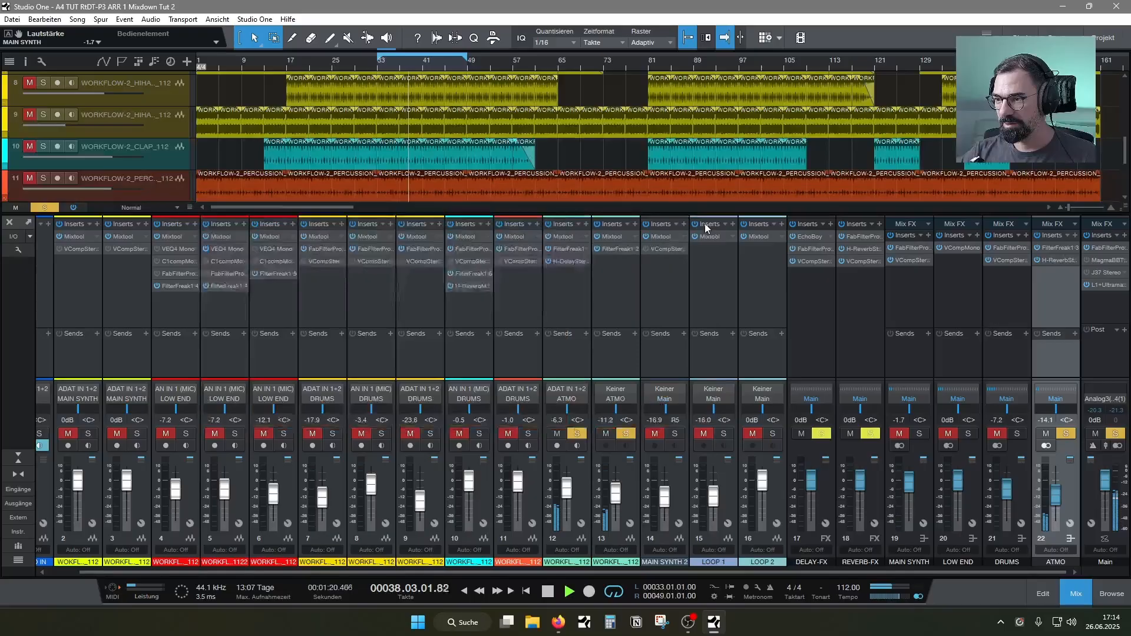
# Insert FabFilter Pro-Q 3 after the reverb on the ATMO bus and unsolo the bus
pyautogui.click(1079, 237)
pyautogui.write('fa')
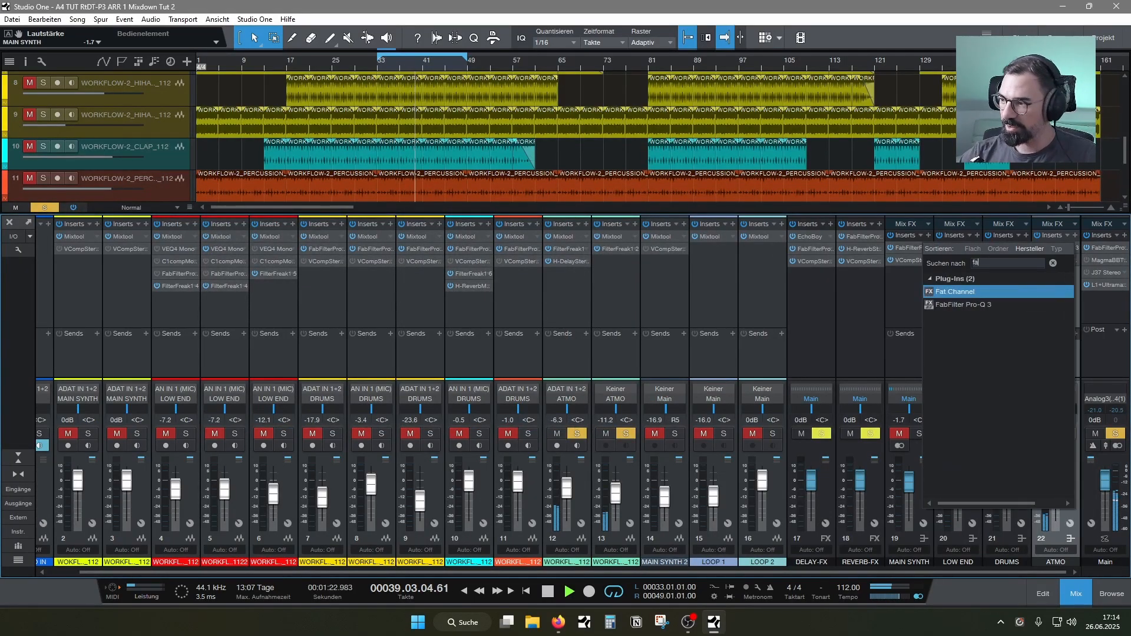
pyautogui.click(985, 304)
pyautogui.doubleClick(985, 305)
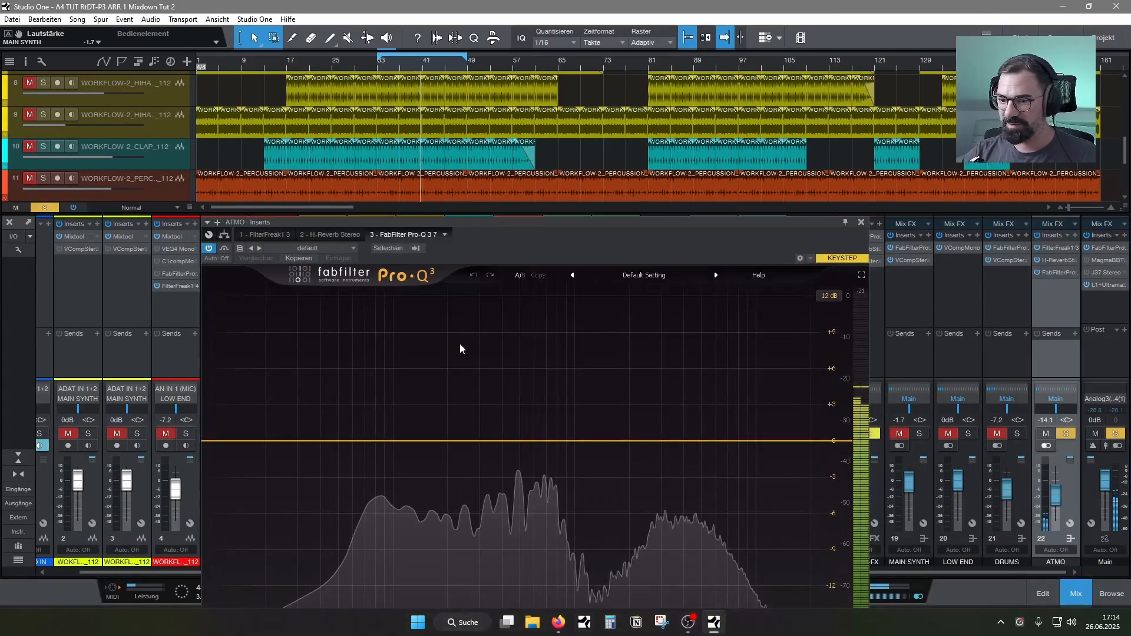
pyautogui.click(1066, 434)
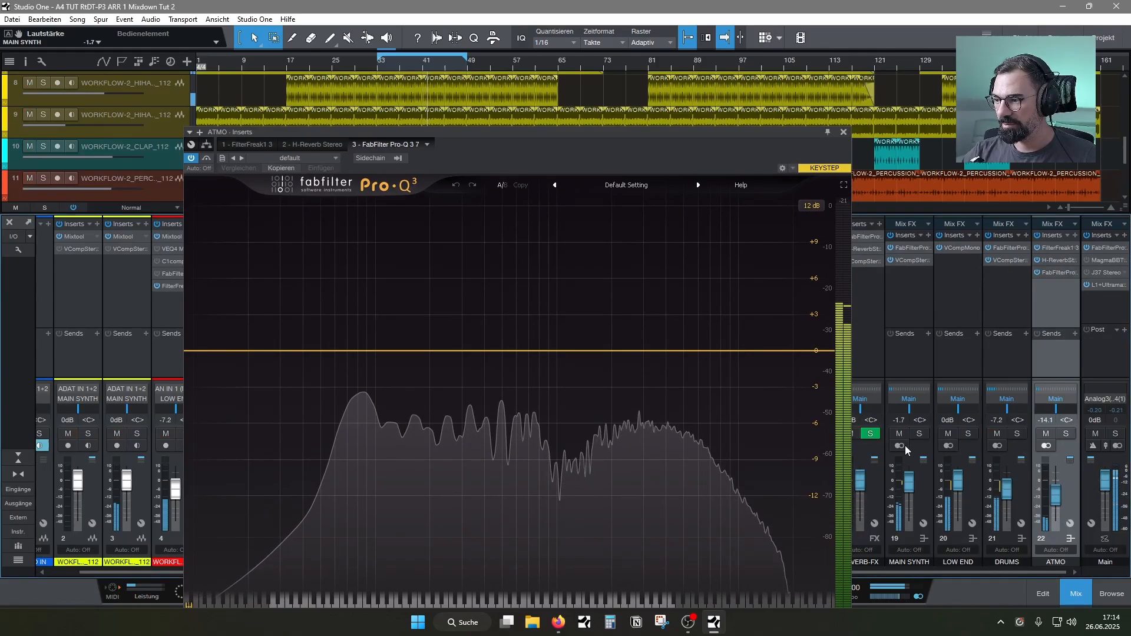
# Add a 6 dB/oct low cut at about 170 Hz to the ATMO bus EQ
pyautogui.doubleClick(361, 357)
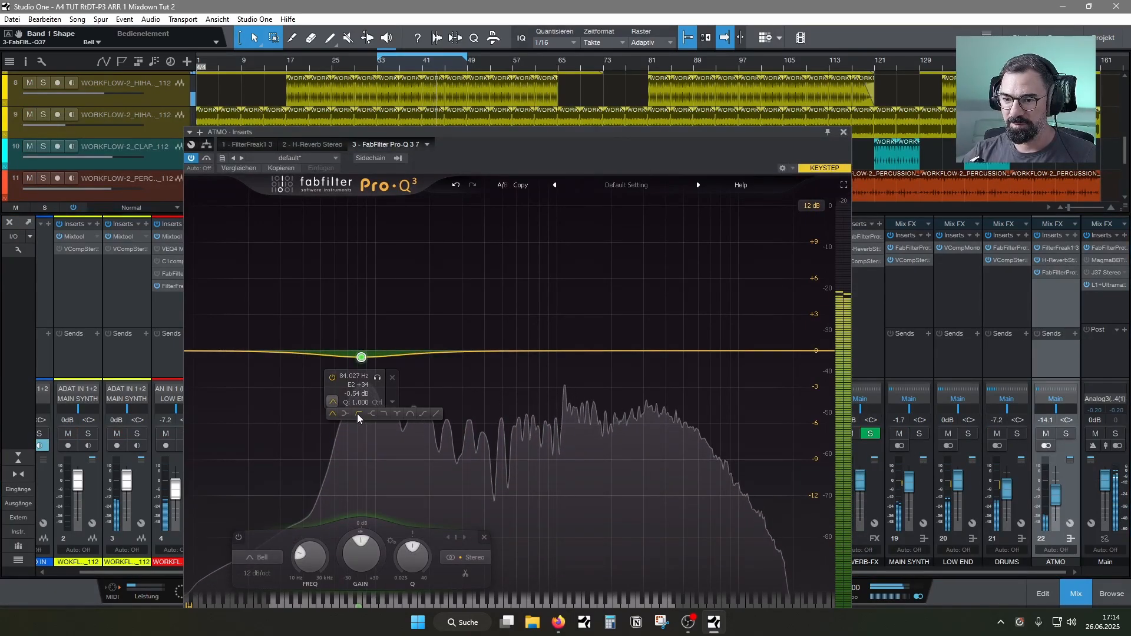
pyautogui.click(357, 412)
pyautogui.click(358, 334)
pyautogui.click(357, 344)
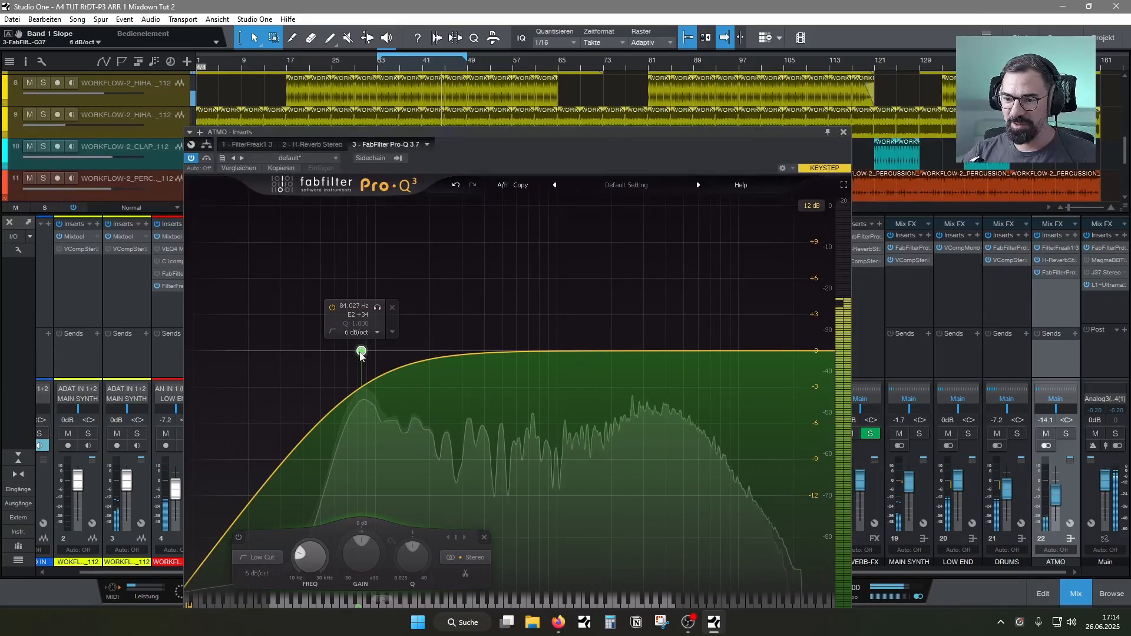
pyautogui.moveTo(361, 351); pyautogui.dragTo(420, 351)
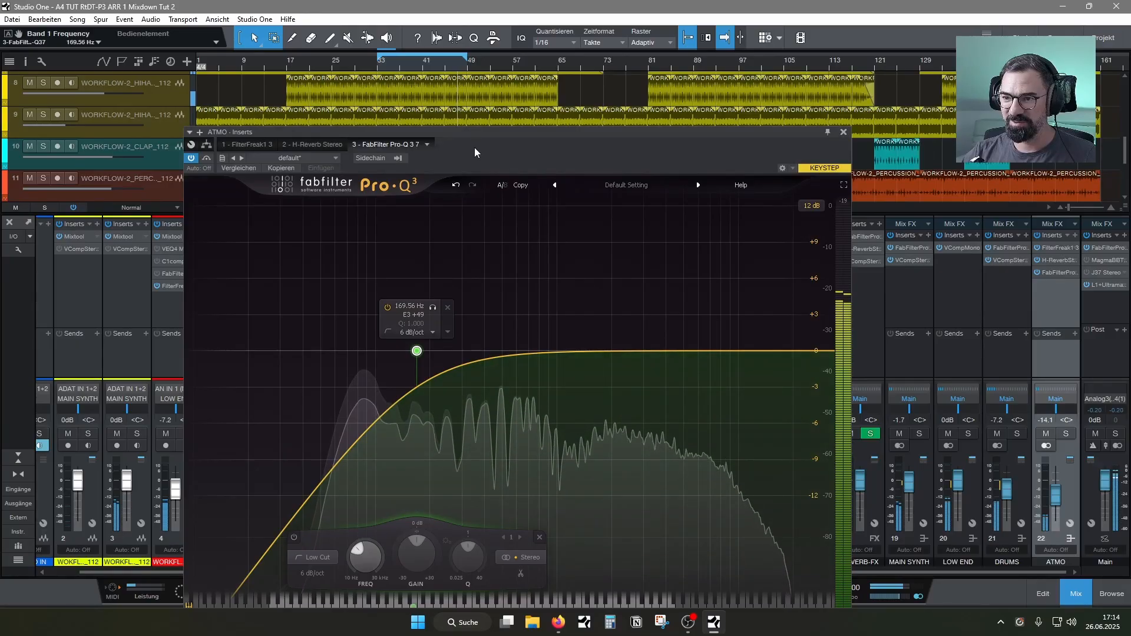
# Try steeper low-cut slopes of 48 and 12 dB/oct at about 93 Hz in the ATMO bus EQ
pyautogui.moveTo(475, 147); pyautogui.dragTo(424, 113)
pyautogui.moveTo(366, 316)
pyautogui.click(381, 298)
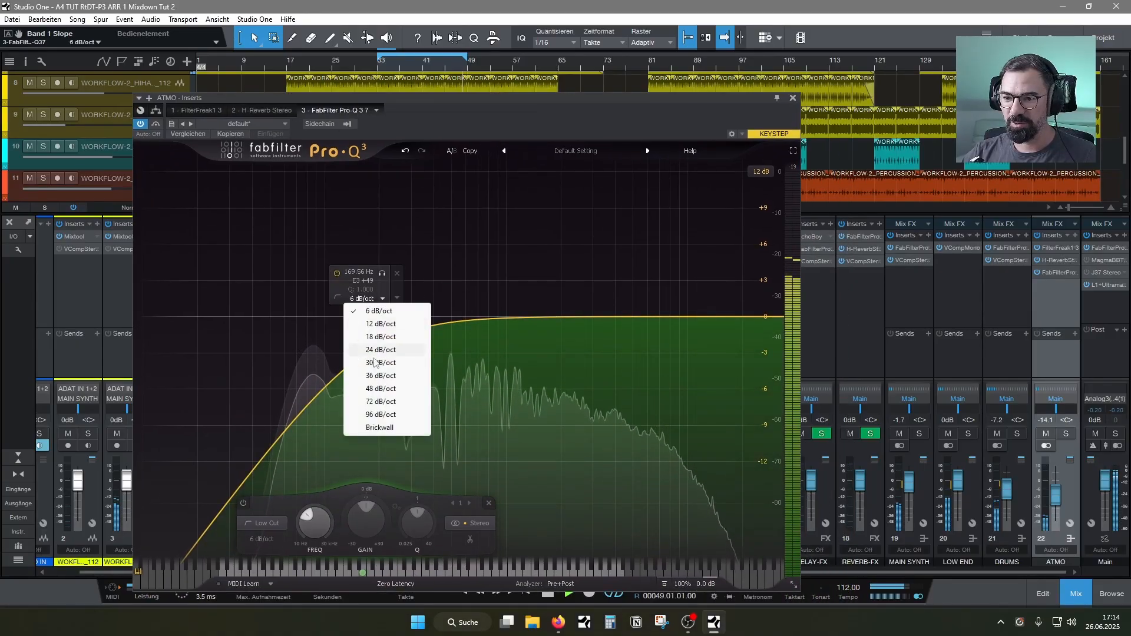
pyautogui.click(400, 412)
pyautogui.moveTo(366, 317); pyautogui.dragTo(316, 329)
pyautogui.click(324, 314)
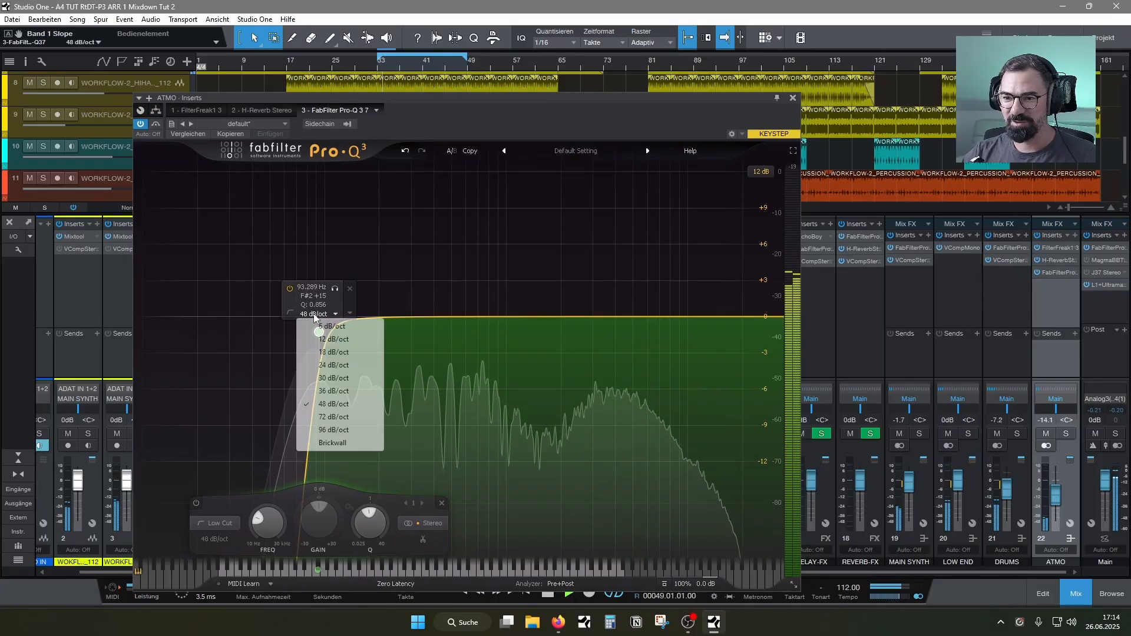
pyautogui.click(326, 339)
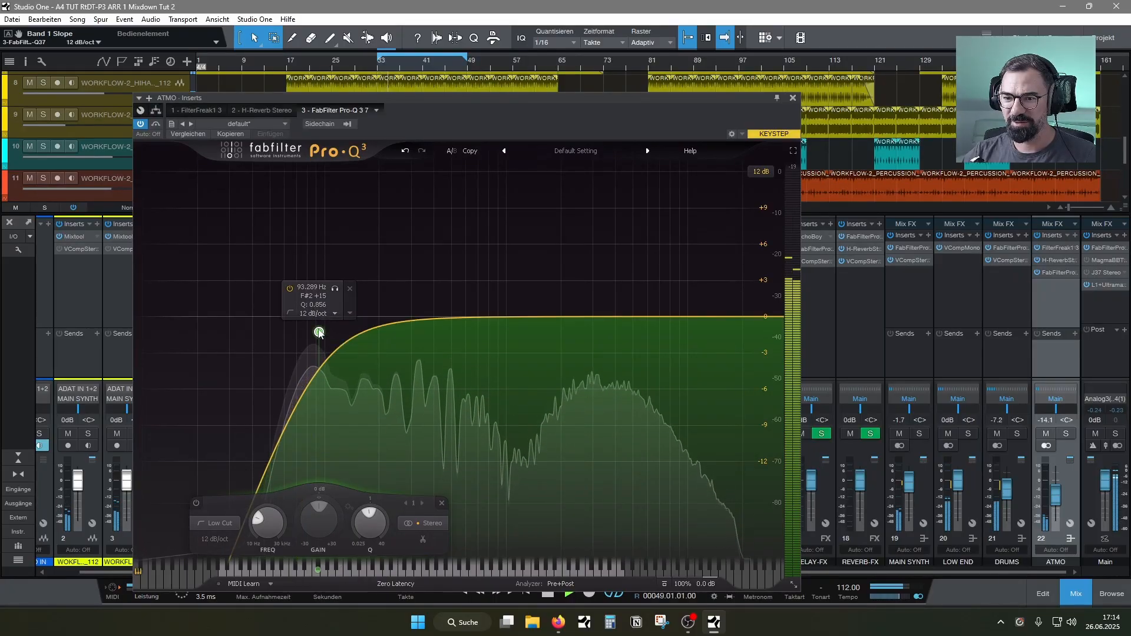
# Set the ATMO low cut to 6 dB/oct at about 162 Hz and move the closed EQ to the first insert slot
pyautogui.click(321, 314)
pyautogui.click(326, 326)
pyautogui.moveTo(318, 316); pyautogui.dragTo(385, 325)
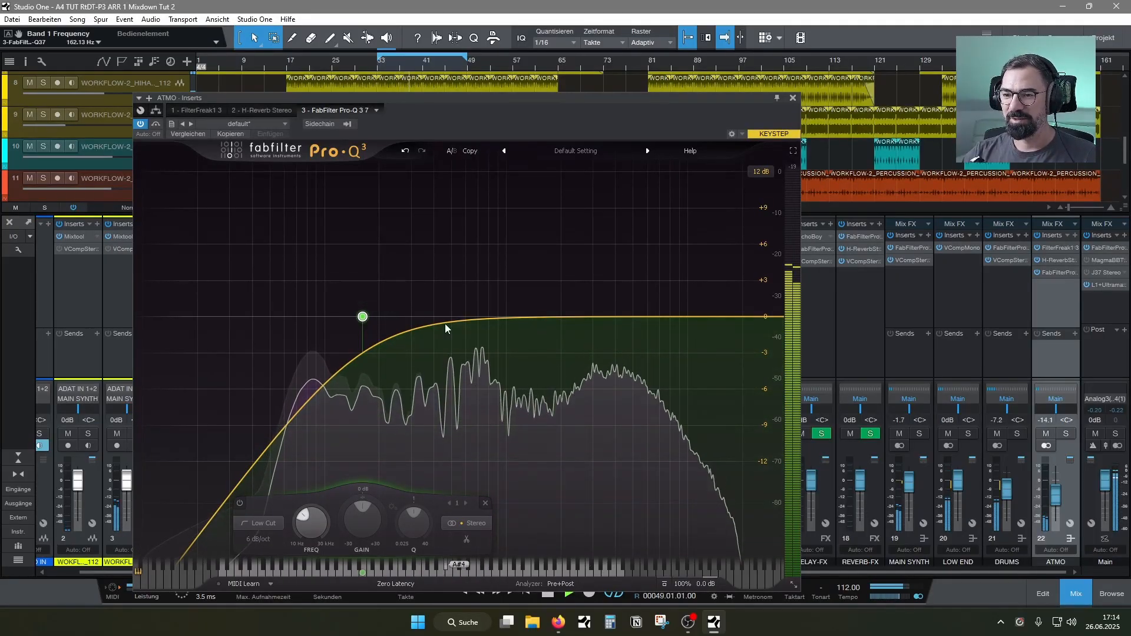
pyautogui.click(793, 98)
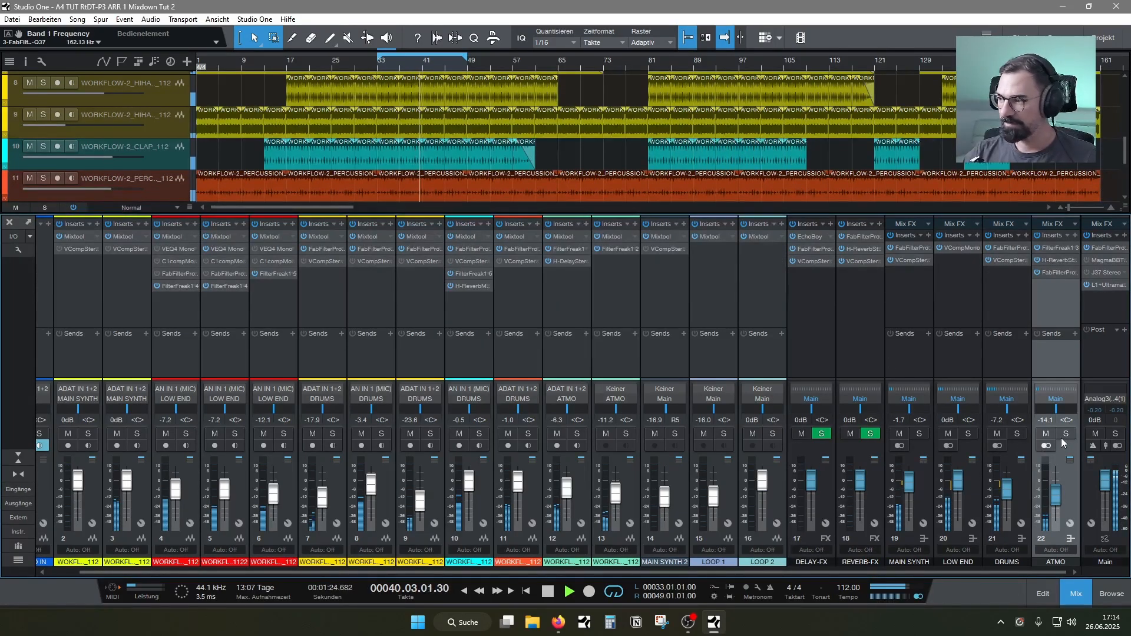
pyautogui.moveTo(1047, 261); pyautogui.dragTo(1048, 245)
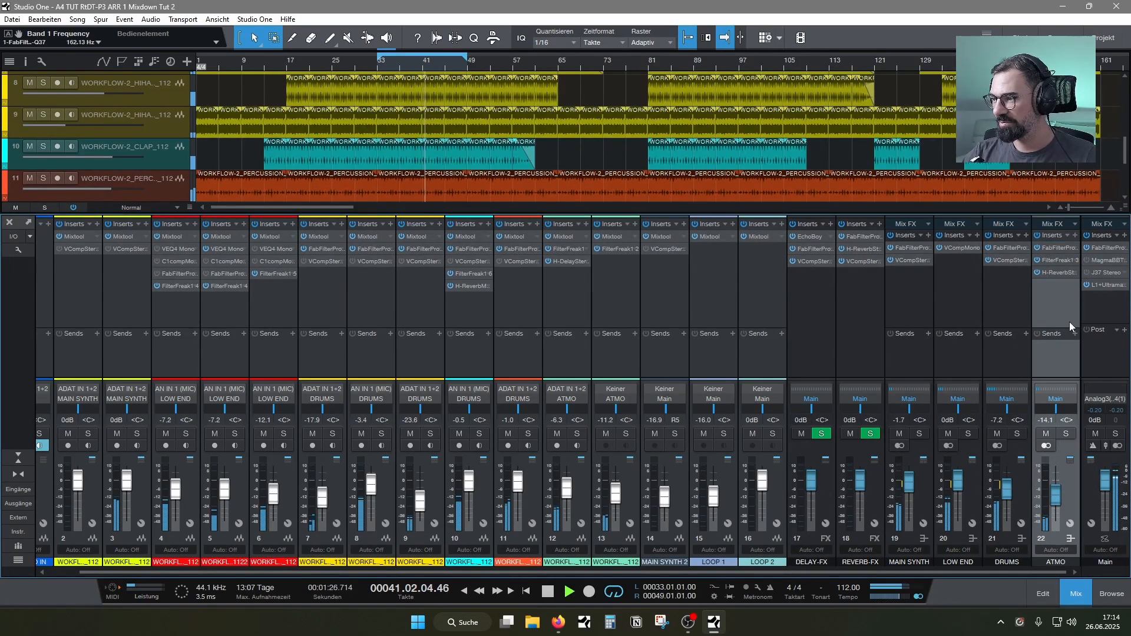
# Check the mix by briefly soloing the ATMO bus and briefly muting the MAIN SYNTH bus
pyautogui.click(1066, 434)
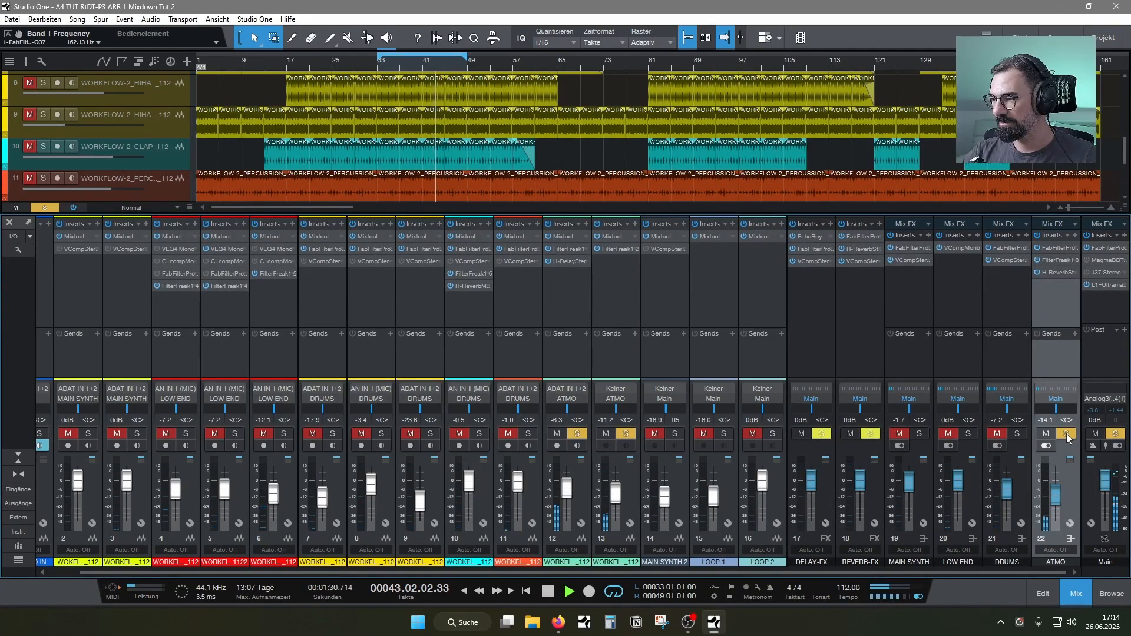
pyautogui.click(1065, 434)
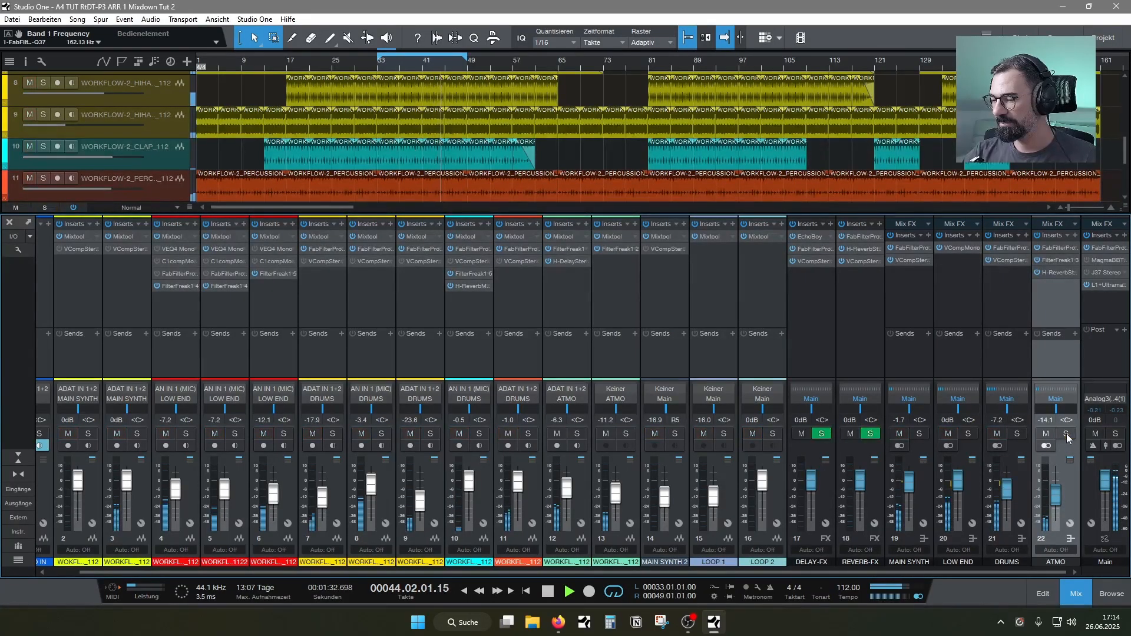
pyautogui.click(899, 434)
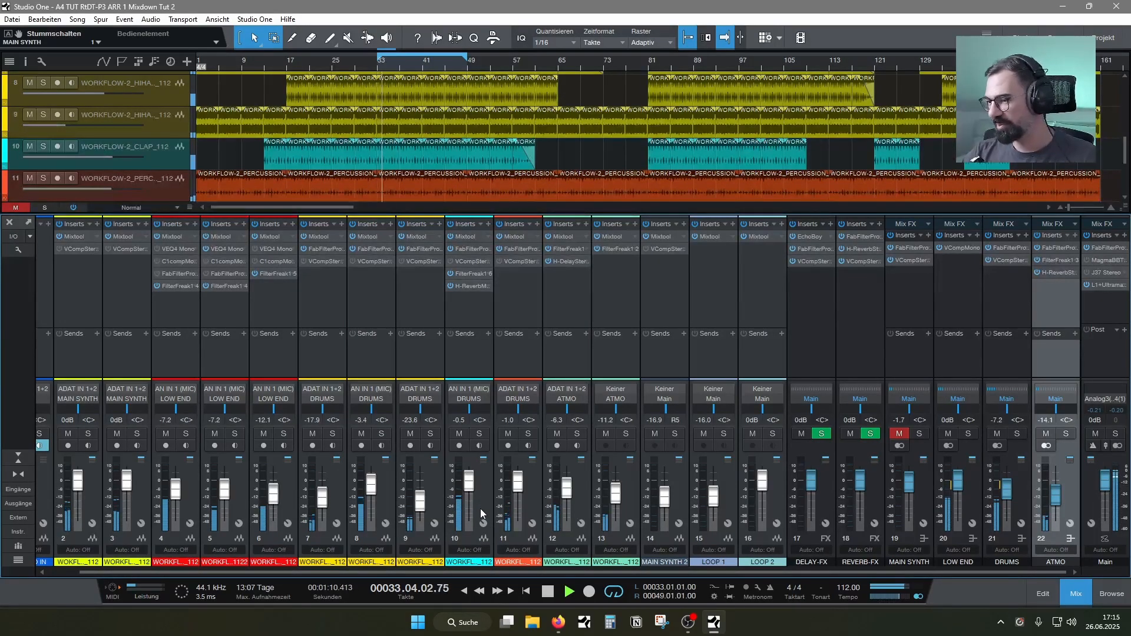
pyautogui.click(899, 433)
# Stop playback and extend the loop range over the whole arrangement, from bar 1 to bar 161
pyautogui.click(1073, 593)
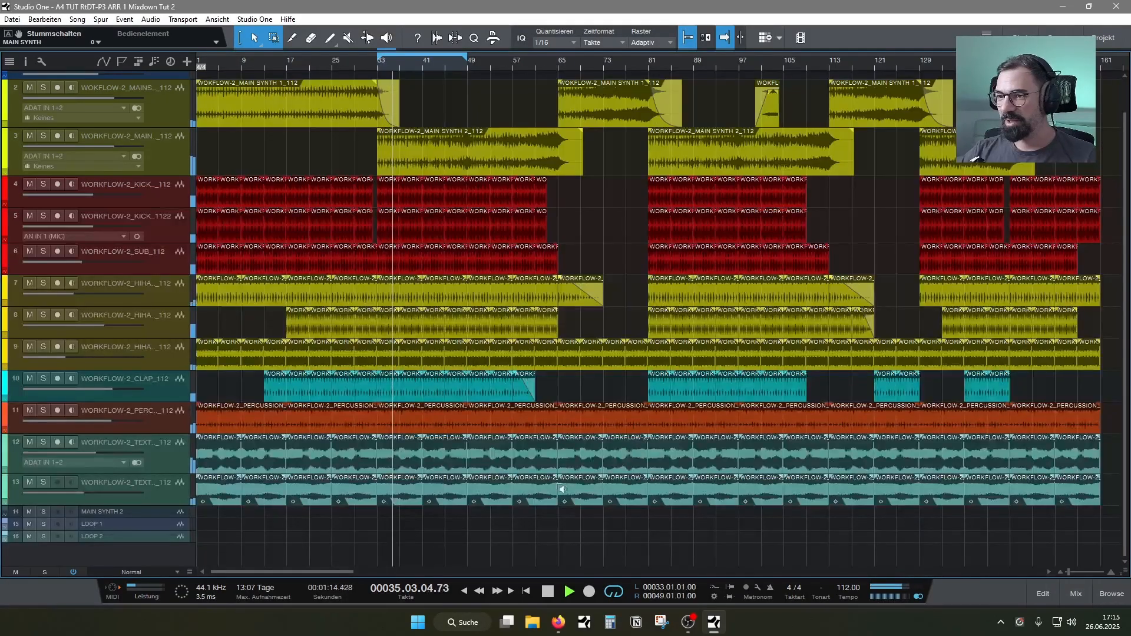
pyautogui.press('space')
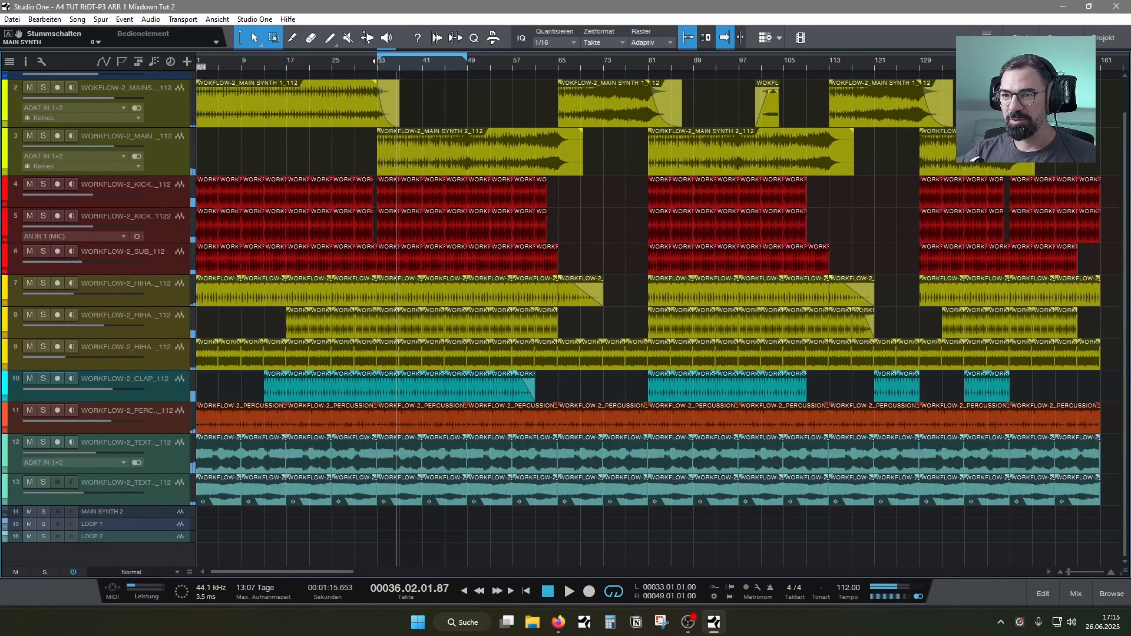
pyautogui.moveTo(374, 61); pyautogui.dragTo(189, 71)
pyautogui.moveTo(465, 57); pyautogui.dragTo(960, 59)
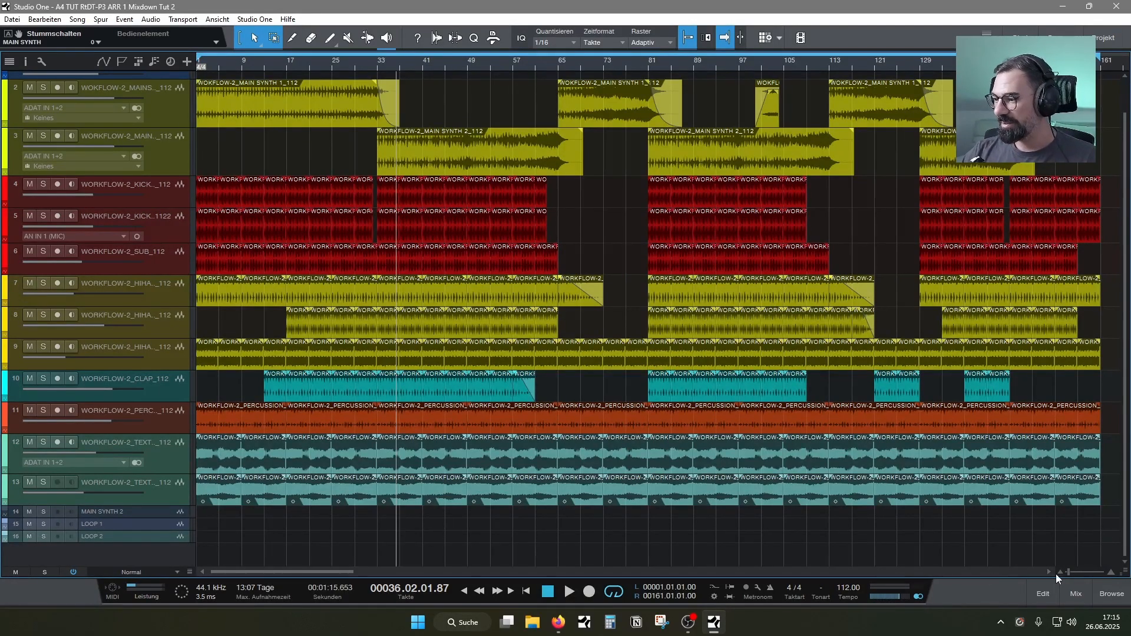
pyautogui.click(1076, 592)
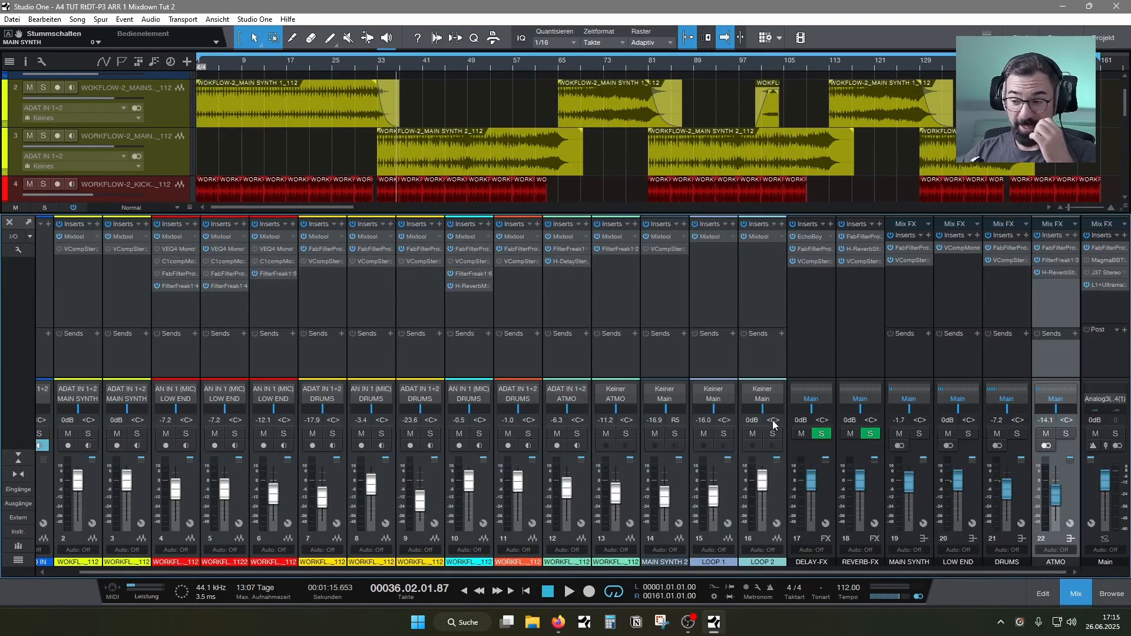
# Play the mix with the Main fader at -34.2 dB and -26.5 dB to judge the balance quietly, and reset it to 0 dB
pyautogui.moveTo(1112, 479); pyautogui.dragTo(1108, 543)
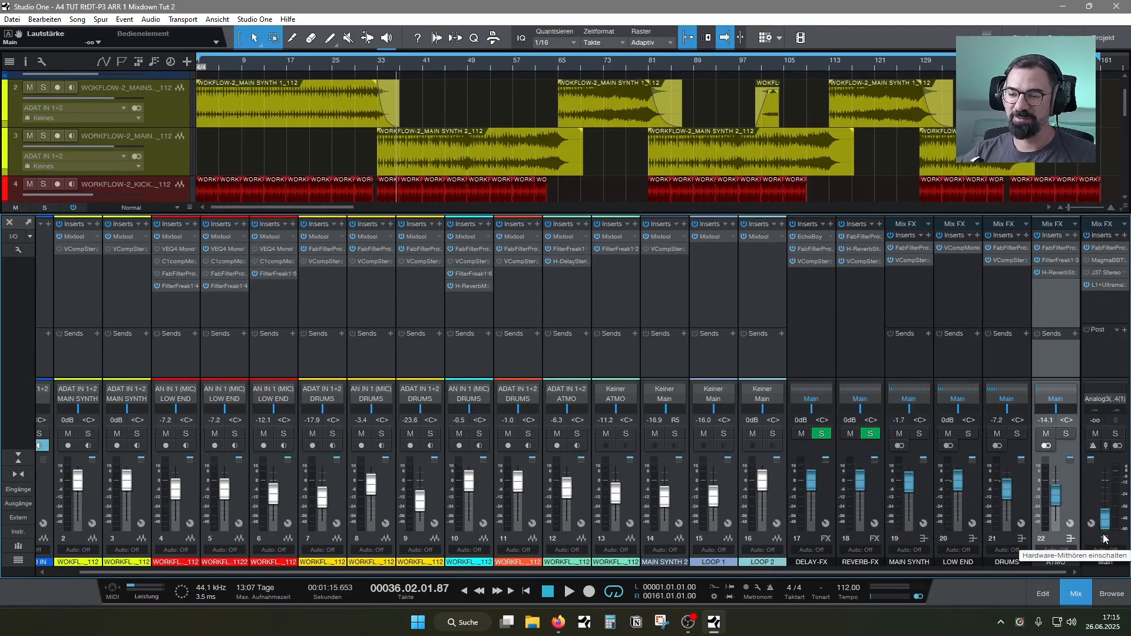
pyautogui.moveTo(1105, 540); pyautogui.dragTo(1113, 511)
pyautogui.press('space')
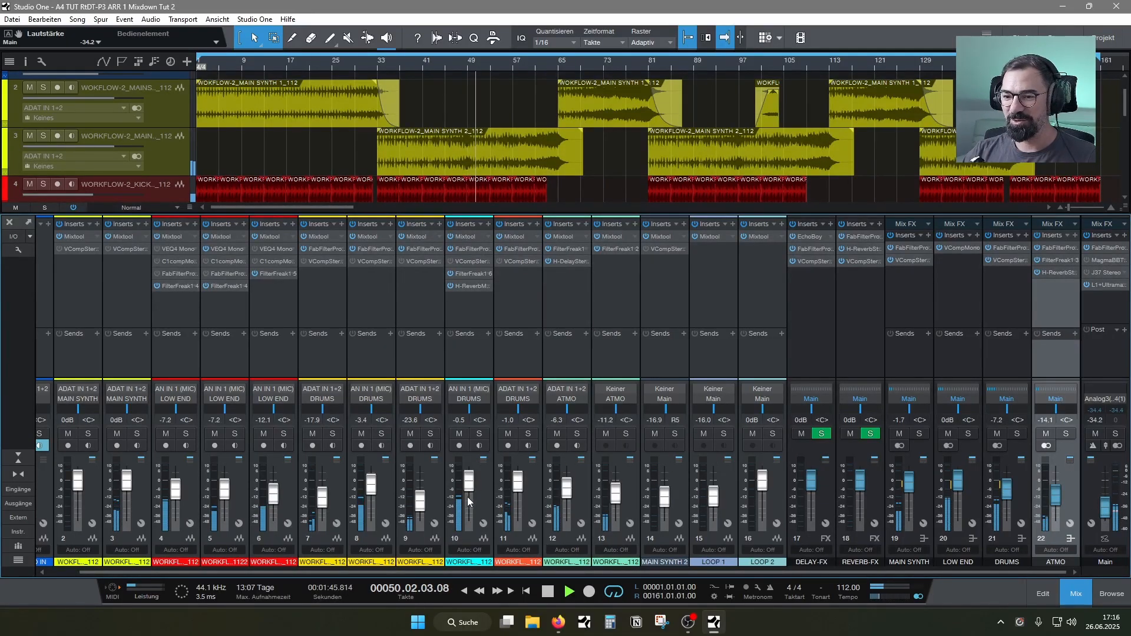
pyautogui.moveTo(1106, 508); pyautogui.dragTo(1111, 501)
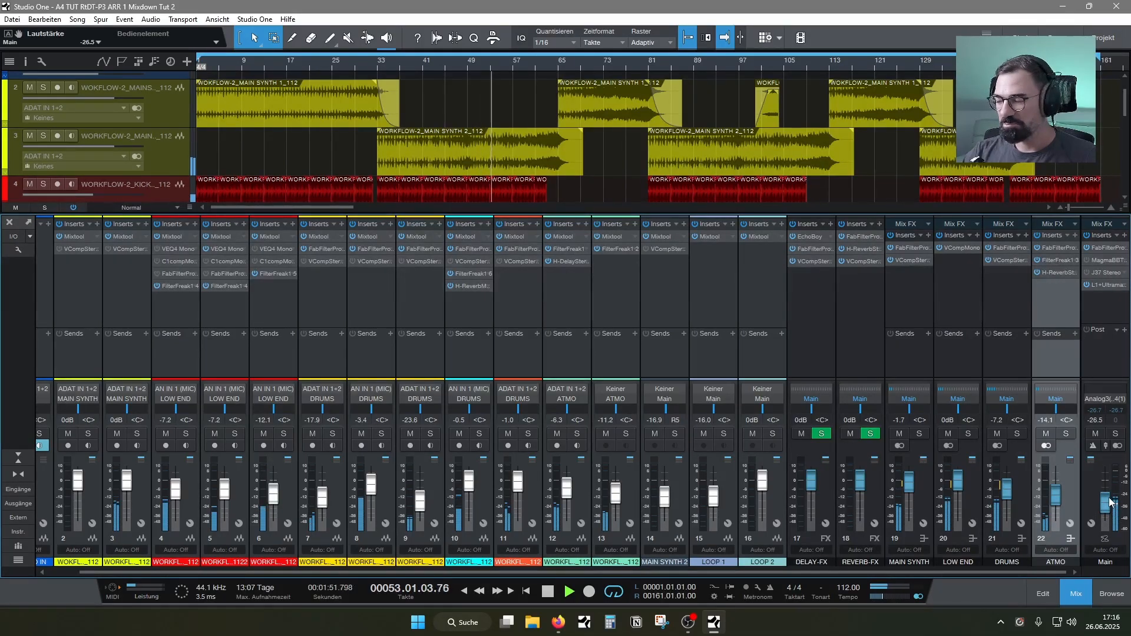
pyautogui.keyDown('alt'); pyautogui.click(1107, 505); pyautogui.keyUp('alt')
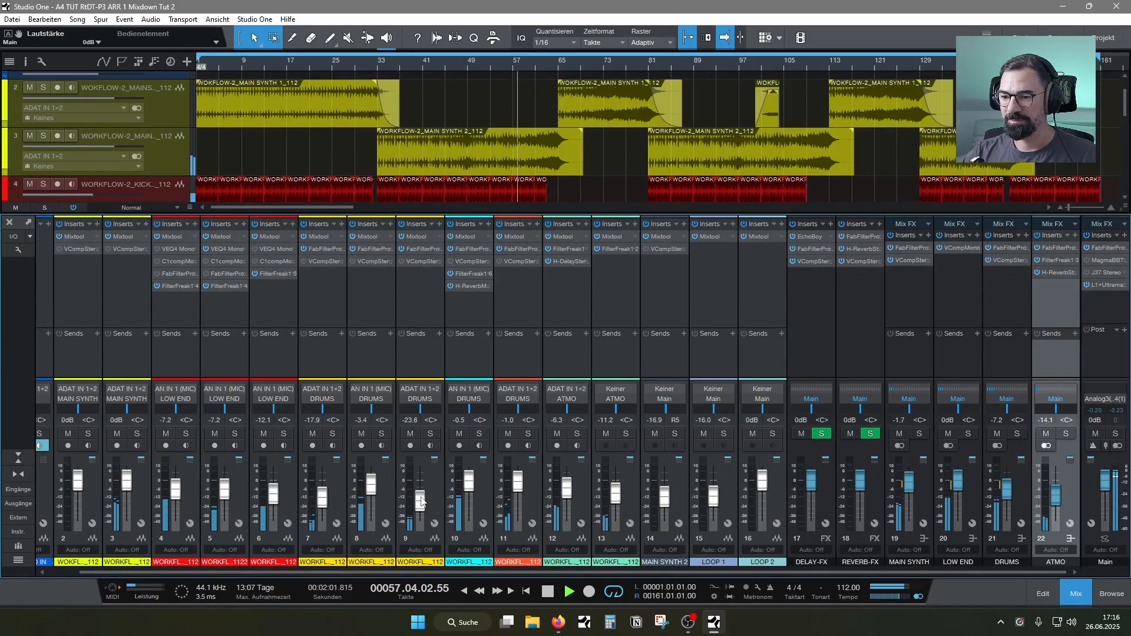
# Lower the hi-hat on track 9 to -24.6 dB and the hi-hat on track 7 to -19.8 dB
pyautogui.moveTo(420, 501); pyautogui.dragTo(420, 502)
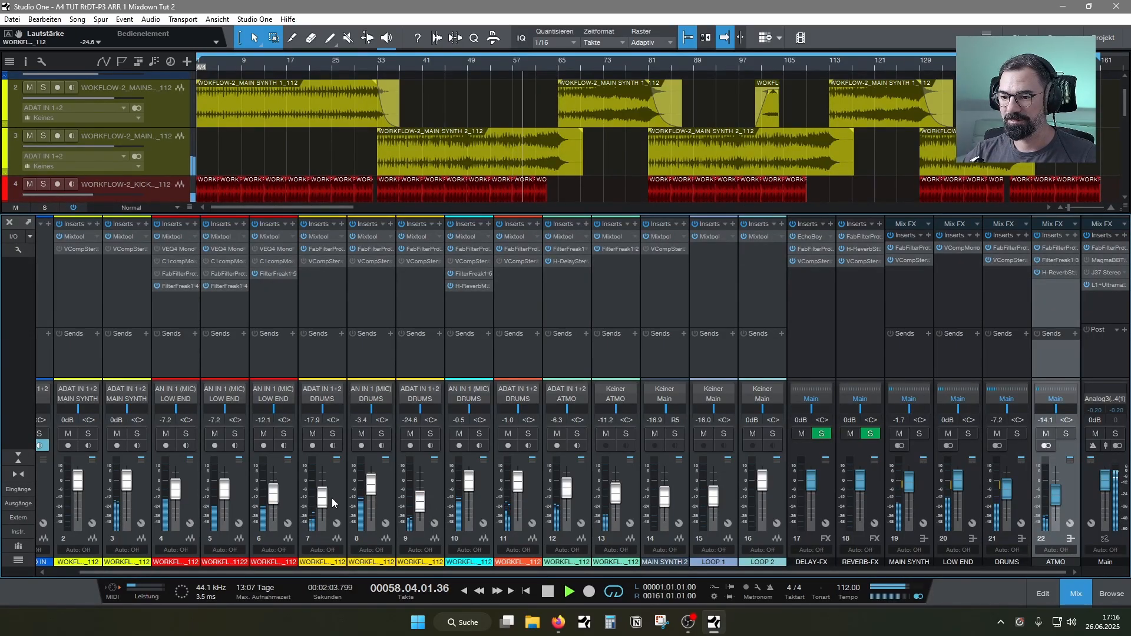
pyautogui.moveTo(325, 502); pyautogui.dragTo(327, 508)
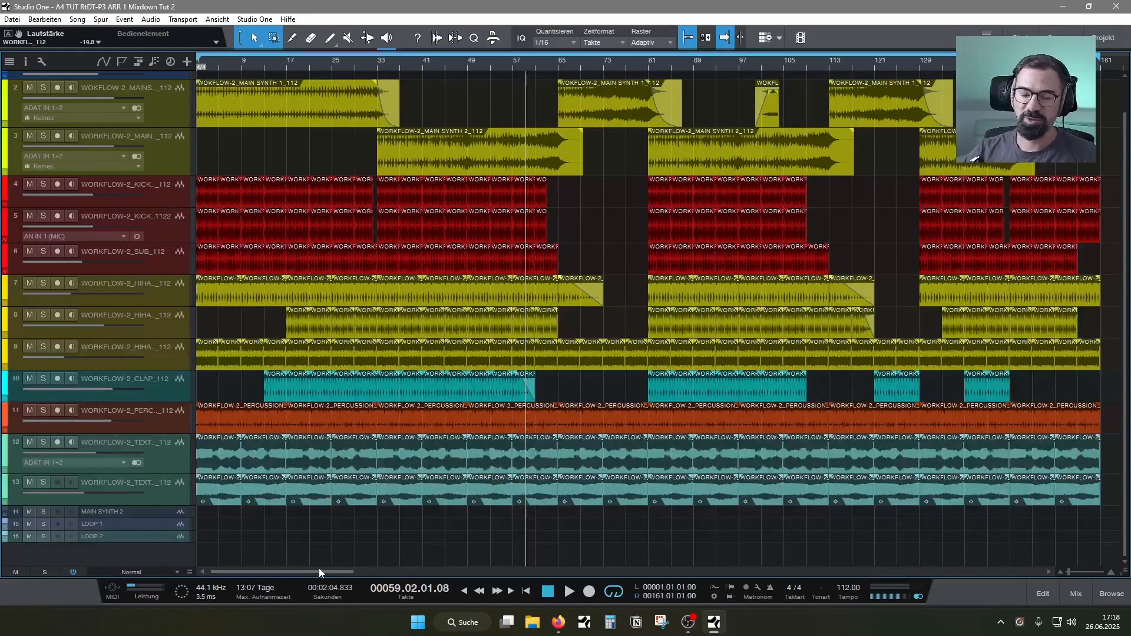